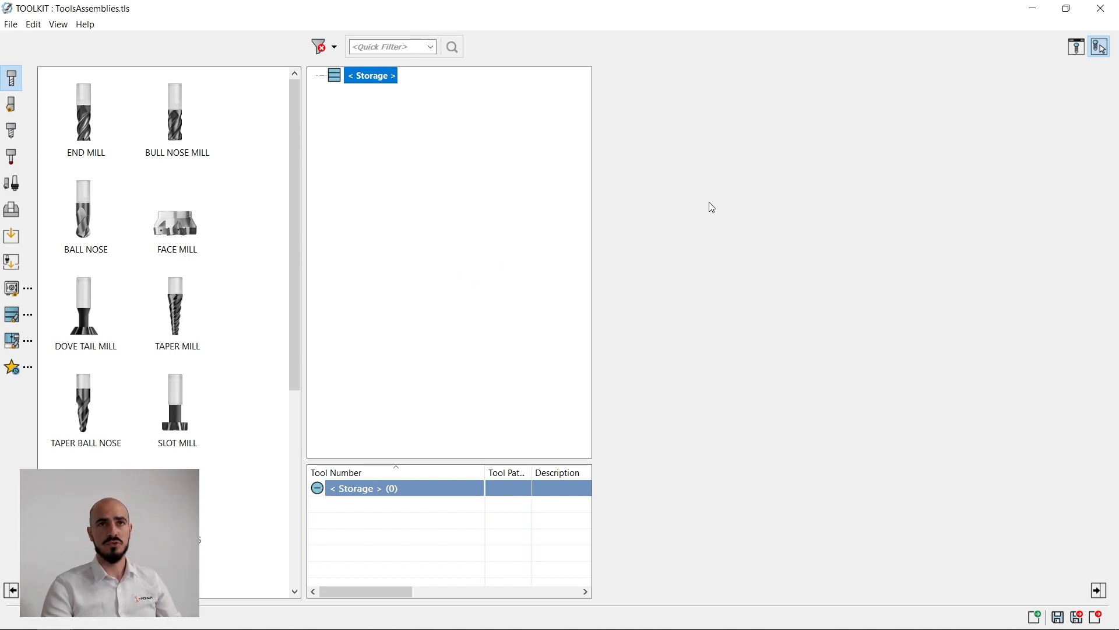
# Step: Close the tool assemblies window and return to the vise assembly in SOLIDWORKS
pyautogui.click(1101, 12)
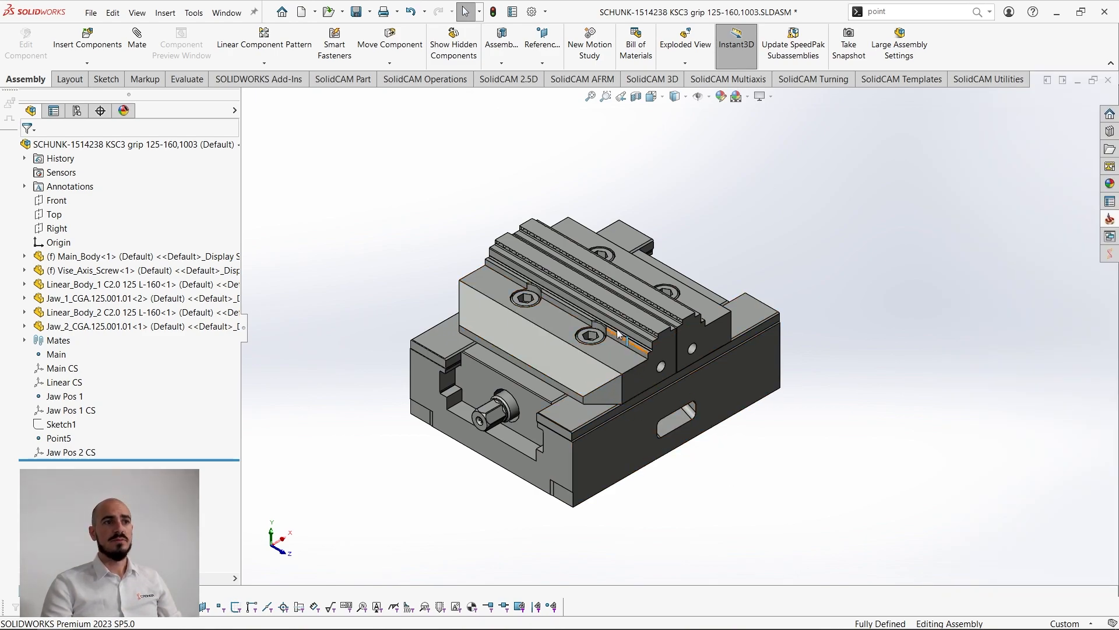
pyautogui.moveTo(607, 375); pyautogui.dragTo(669, 367, button='middle')
pyautogui.scroll(1, 670, 348)
pyautogui.click(1097, 519)
pyautogui.scroll(-1, 635, 339)
pyautogui.moveTo(637, 408); pyautogui.dragTo(623, 388, button='middle')
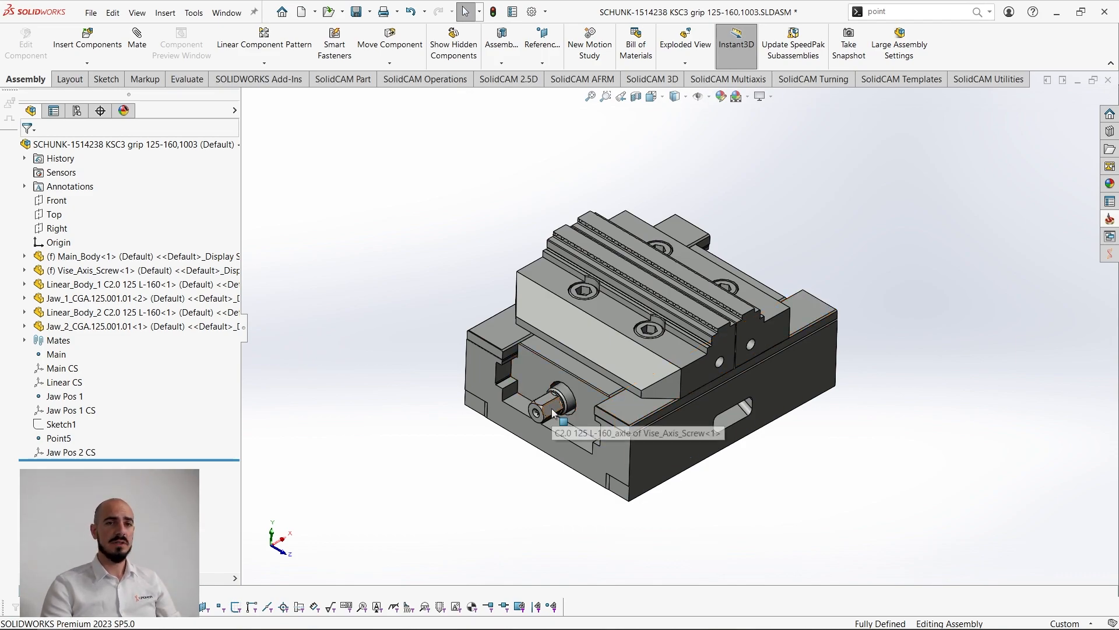
# Step: Highlight all six vise components, from Main_Body to Jaw_2, and examine the assembly's bodies and jaws
pyautogui.click(108, 326)
pyautogui.keyDown('shift'); pyautogui.click(107, 258); pyautogui.keyUp('shift')
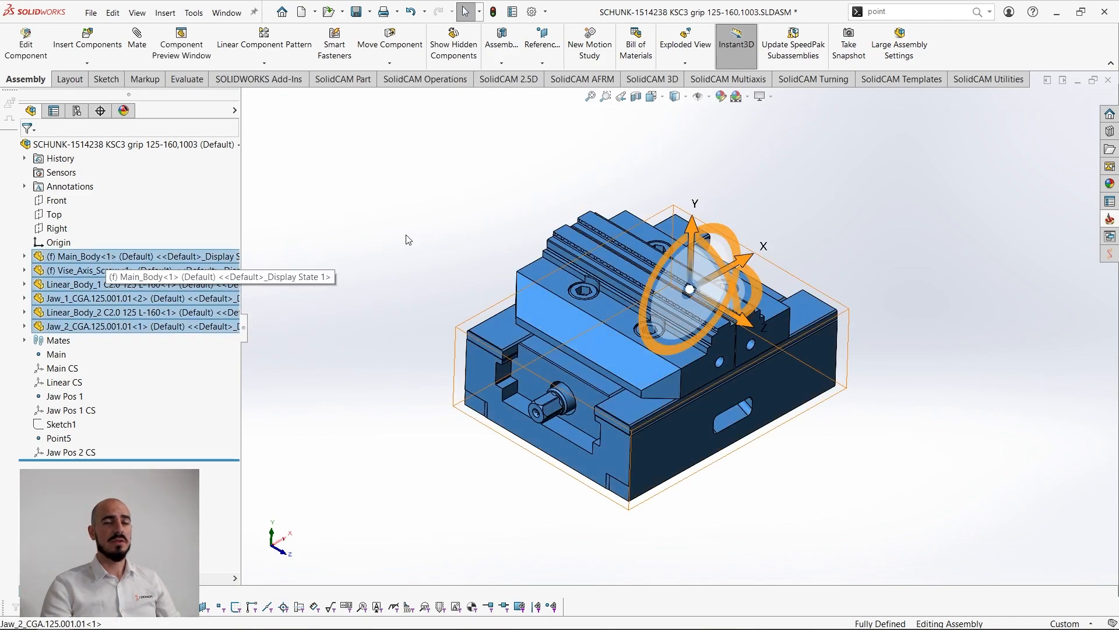
pyautogui.click(334, 331)
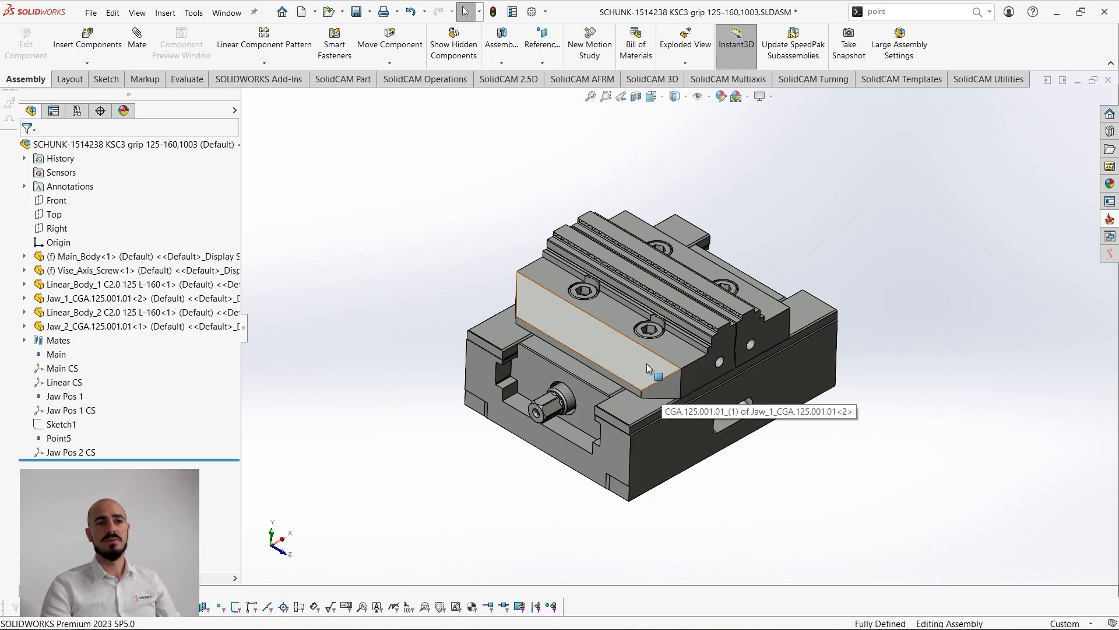
pyautogui.click(663, 392)
pyautogui.click(810, 468)
pyautogui.scroll(-4, 663, 390)
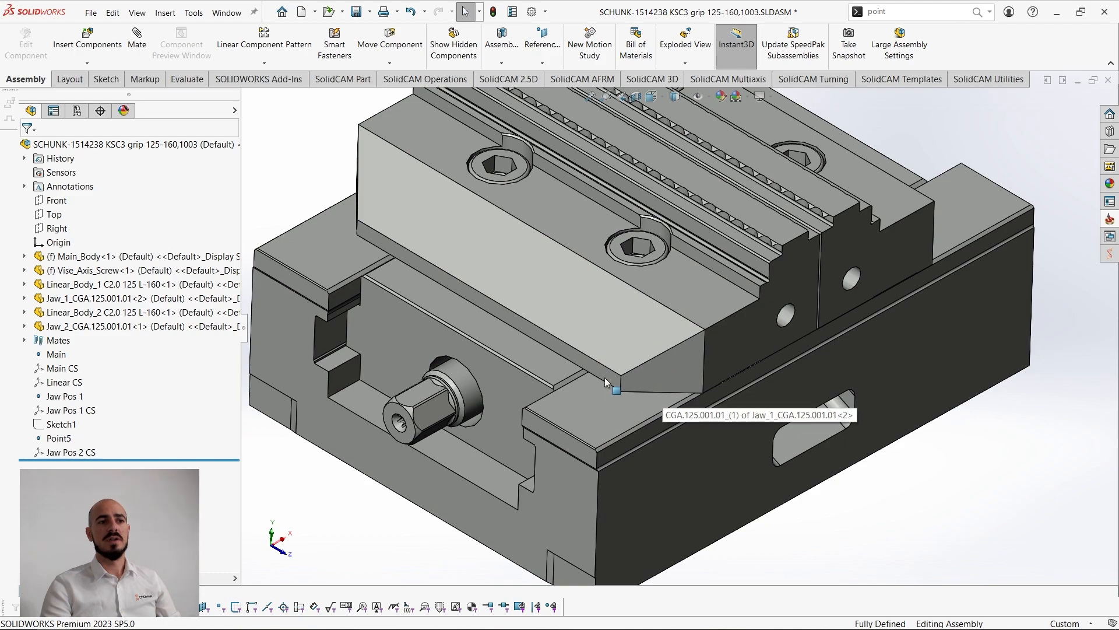
pyautogui.scroll(2, 604, 373)
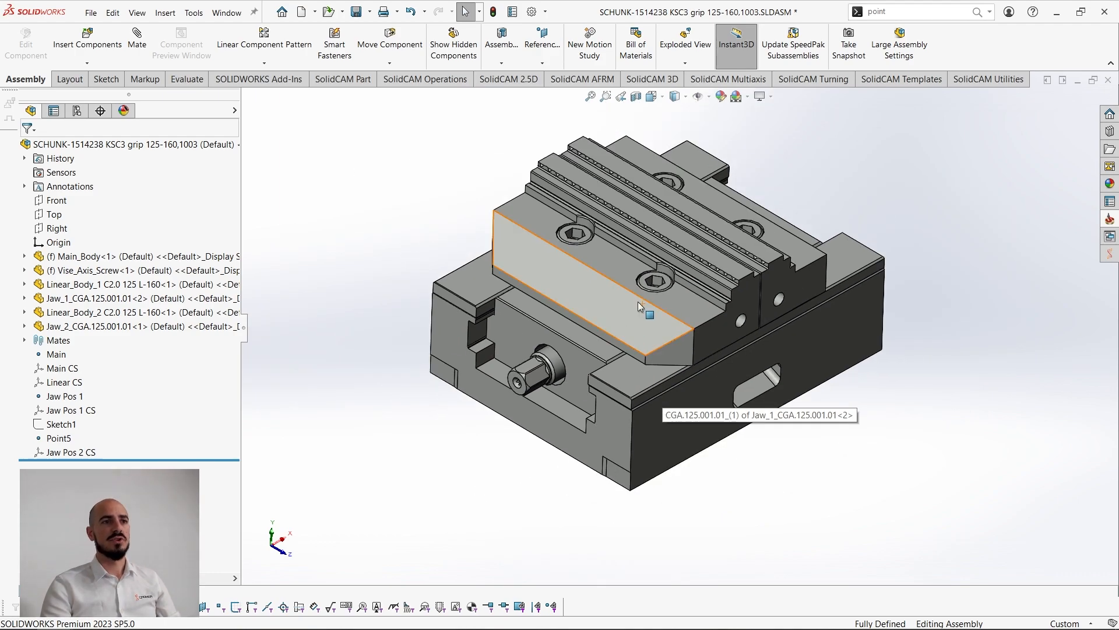
pyautogui.press('f')
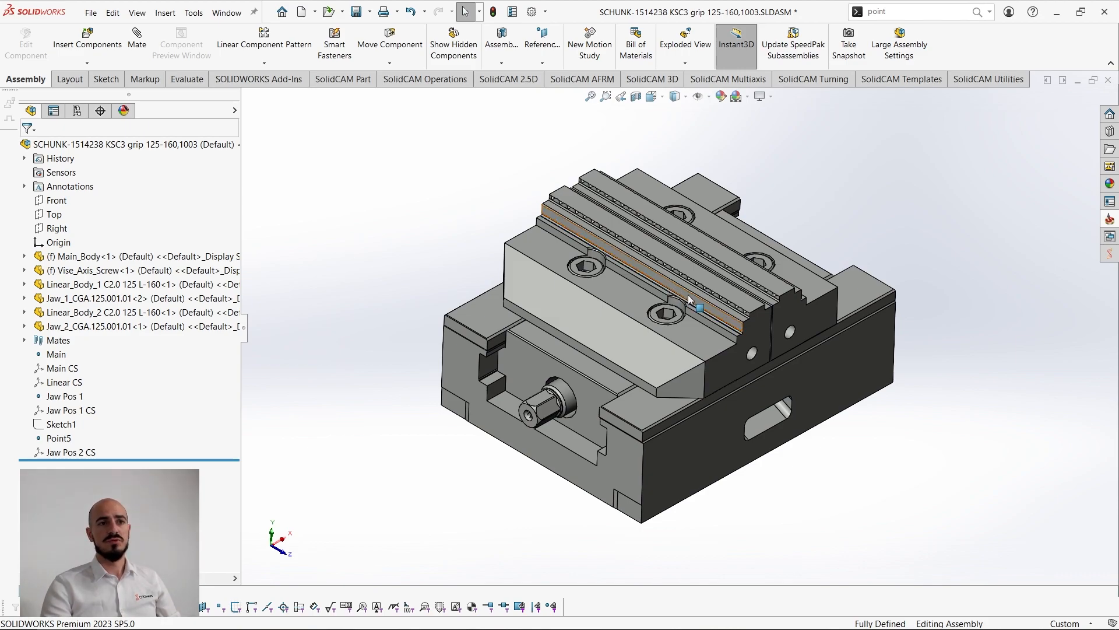
pyautogui.scroll(3, 690, 299)
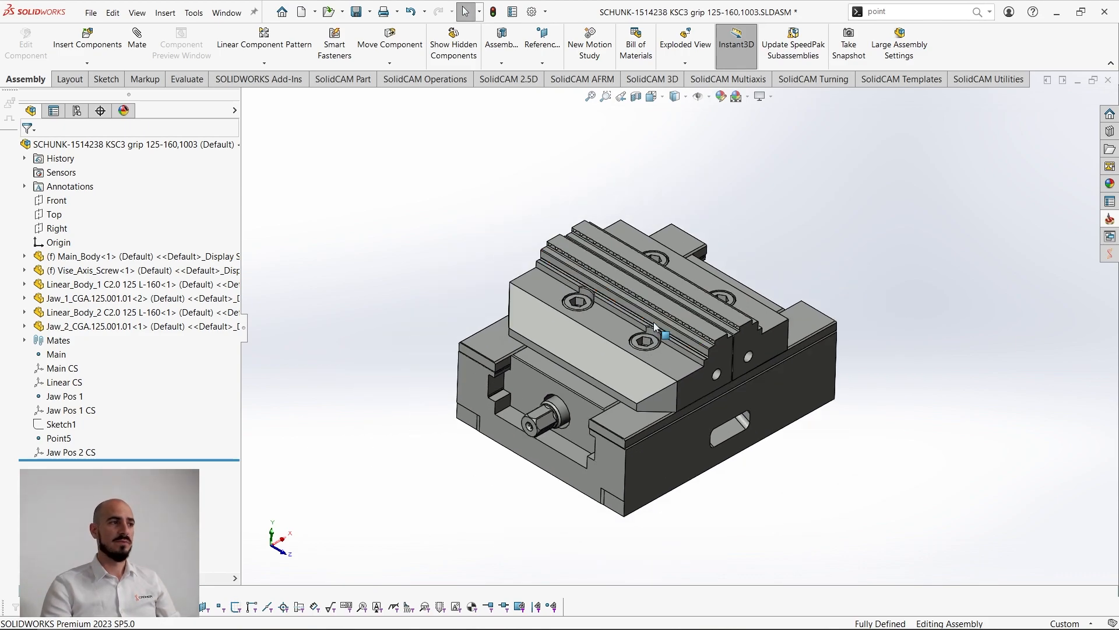
pyautogui.keyDown('ctrl'); pyautogui.moveTo(637, 352); pyautogui.dragTo(629, 366, button='middle'); pyautogui.keyUp('ctrl')
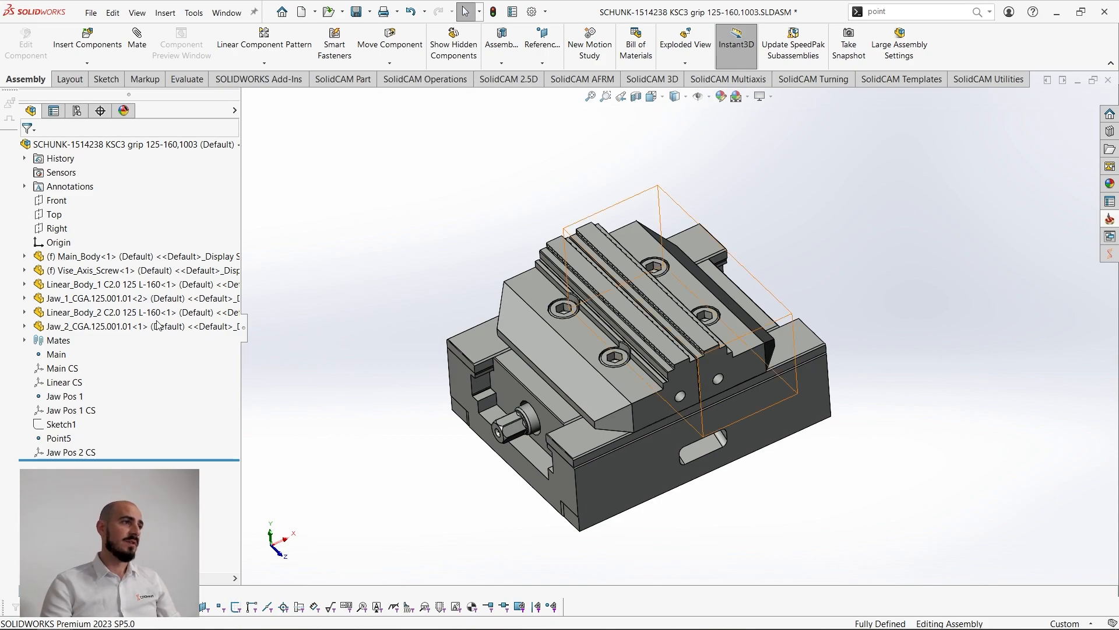
# Step: Highlight the Main CS, Linear CS, Jaw Pos 1 CS and Jaw Pos 2 CS coordinate systems together to examine their locations on the vise
pyautogui.click(61, 368)
pyautogui.keyDown('ctrl'); pyautogui.click(64, 382); pyautogui.keyUp('ctrl')
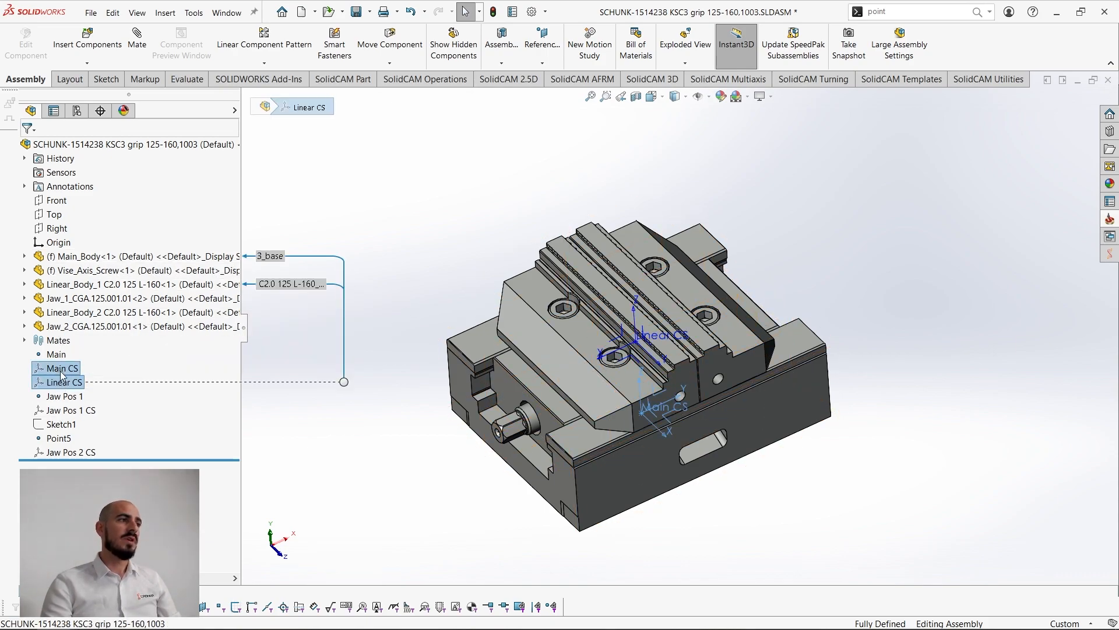
pyautogui.click(857, 278)
pyautogui.scroll(-2, 687, 394)
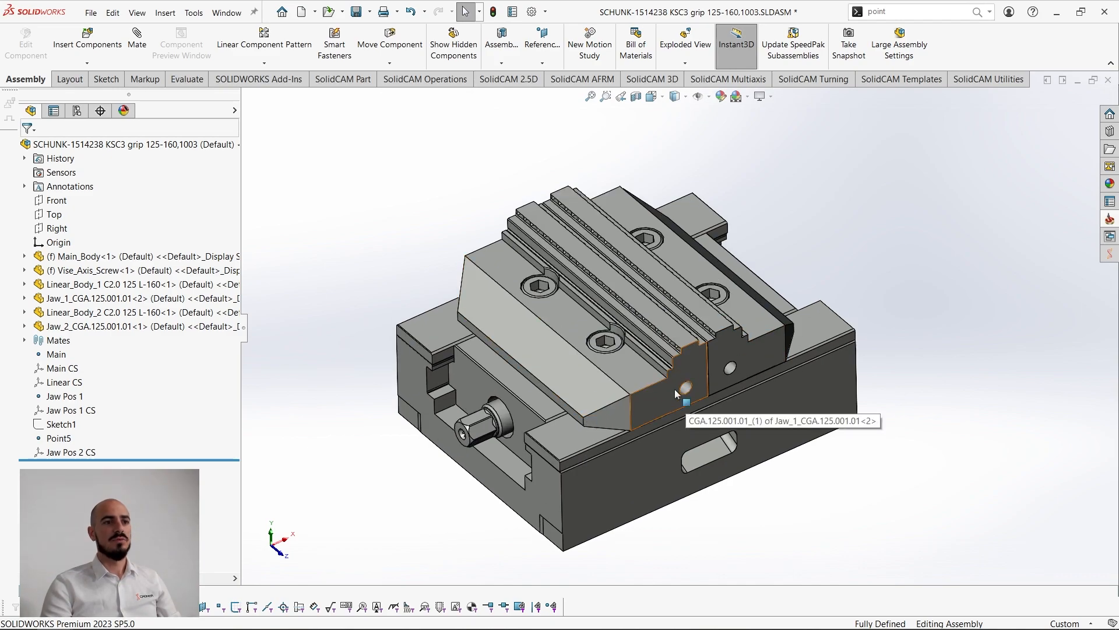
pyautogui.scroll(1, 671, 385)
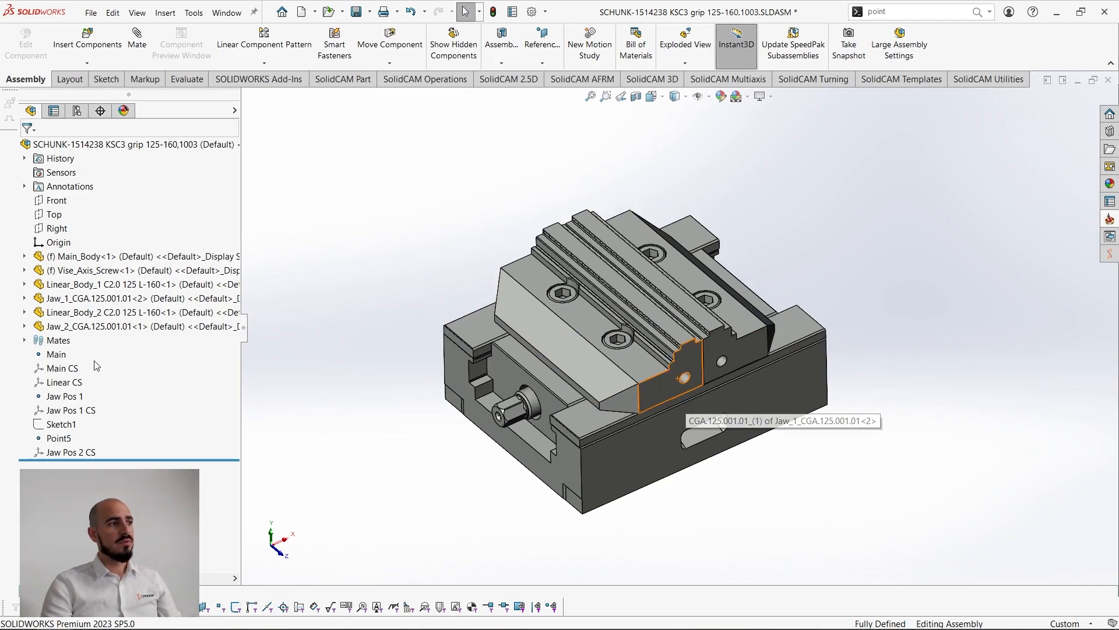
pyautogui.click(57, 368)
pyautogui.keyDown('ctrl'); pyautogui.click(61, 382); pyautogui.keyUp('ctrl')
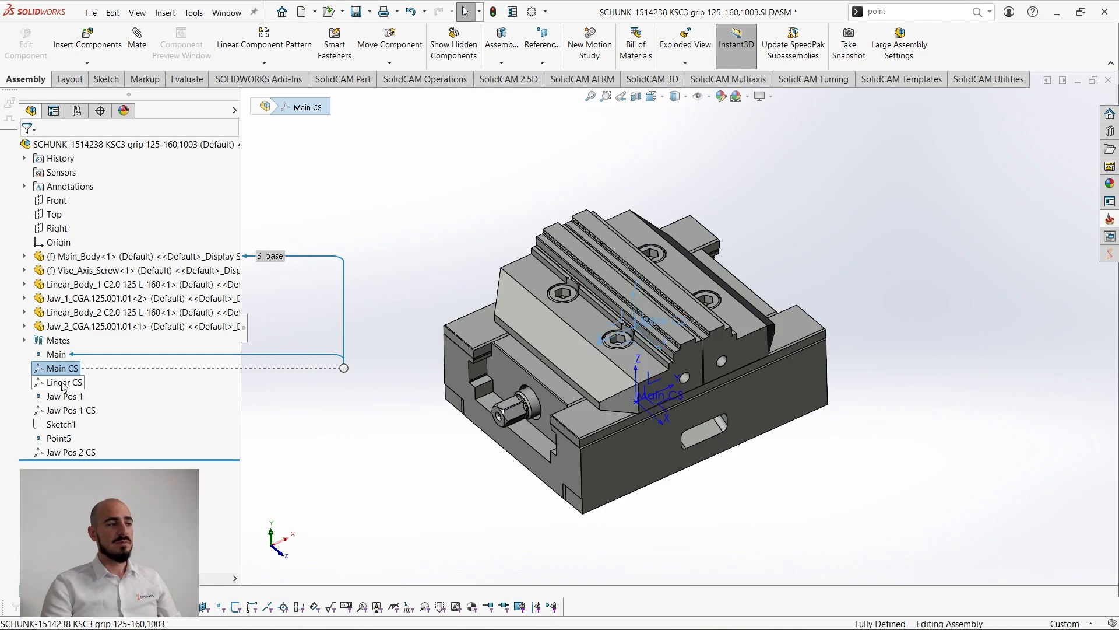
pyautogui.keyDown('ctrl'); pyautogui.click(71, 411); pyautogui.keyUp('ctrl')
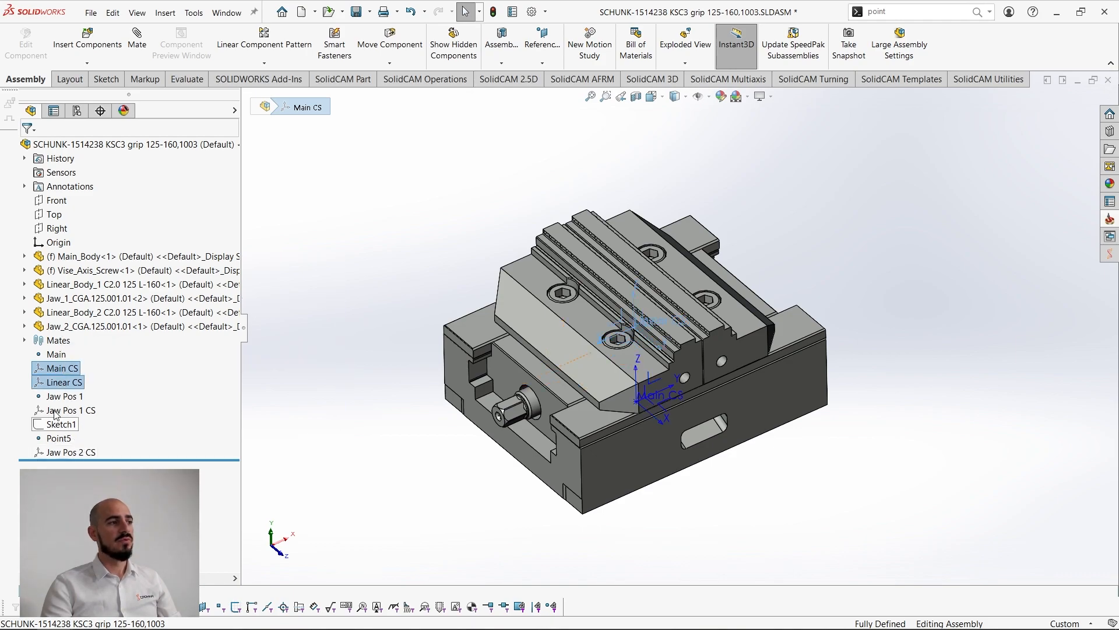
pyautogui.keyDown('ctrl'); pyautogui.click(69, 452); pyautogui.keyUp('ctrl')
pyautogui.scroll(-1, 615, 373)
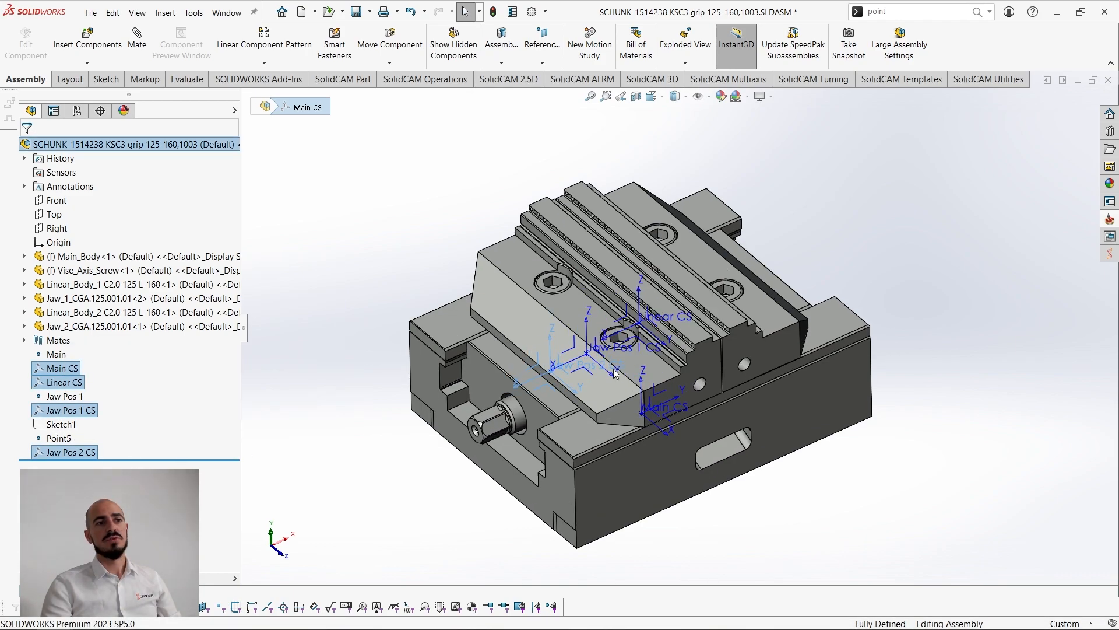
pyautogui.click(394, 227)
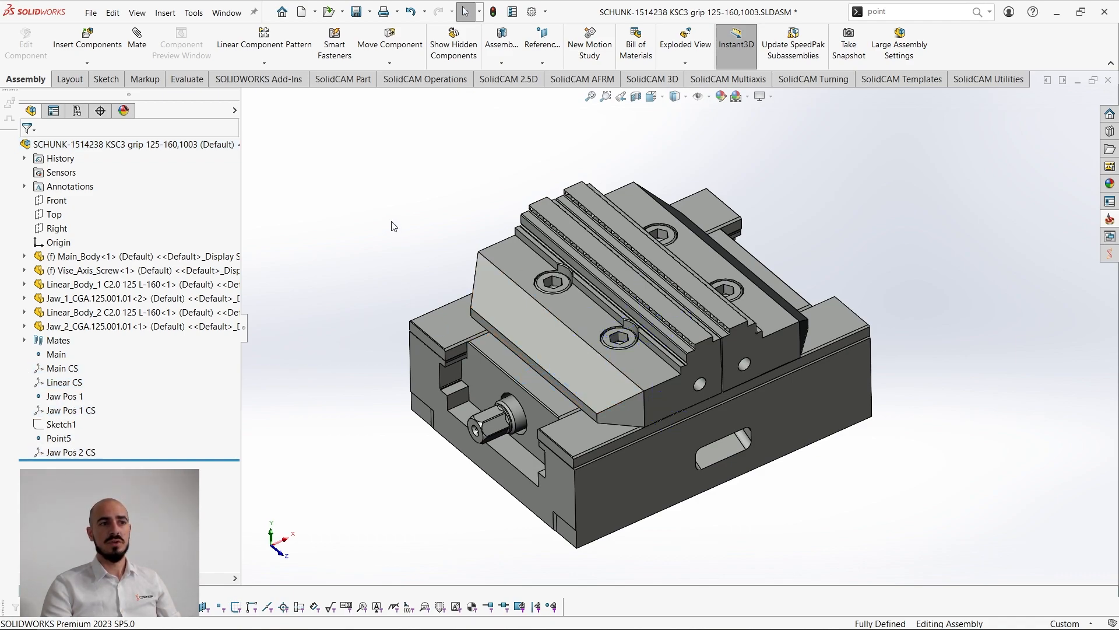
# Step: Highlight the Main CS coordinate system and examine its origin and axis directions on the vise base
pyautogui.click(58, 368)
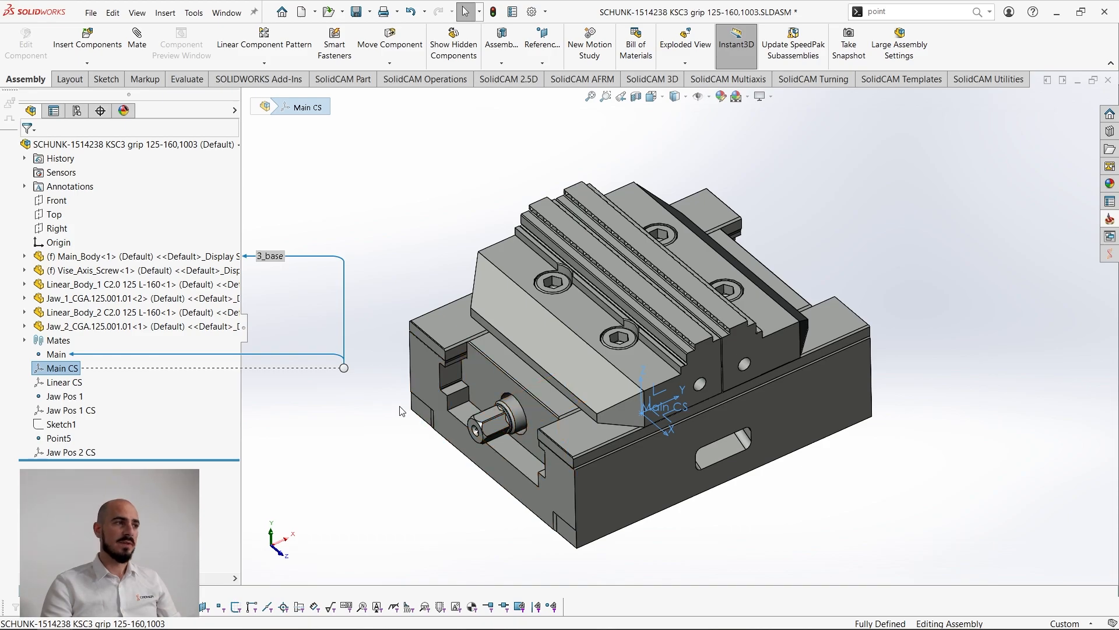
pyautogui.hotkey('ctrl', '8')
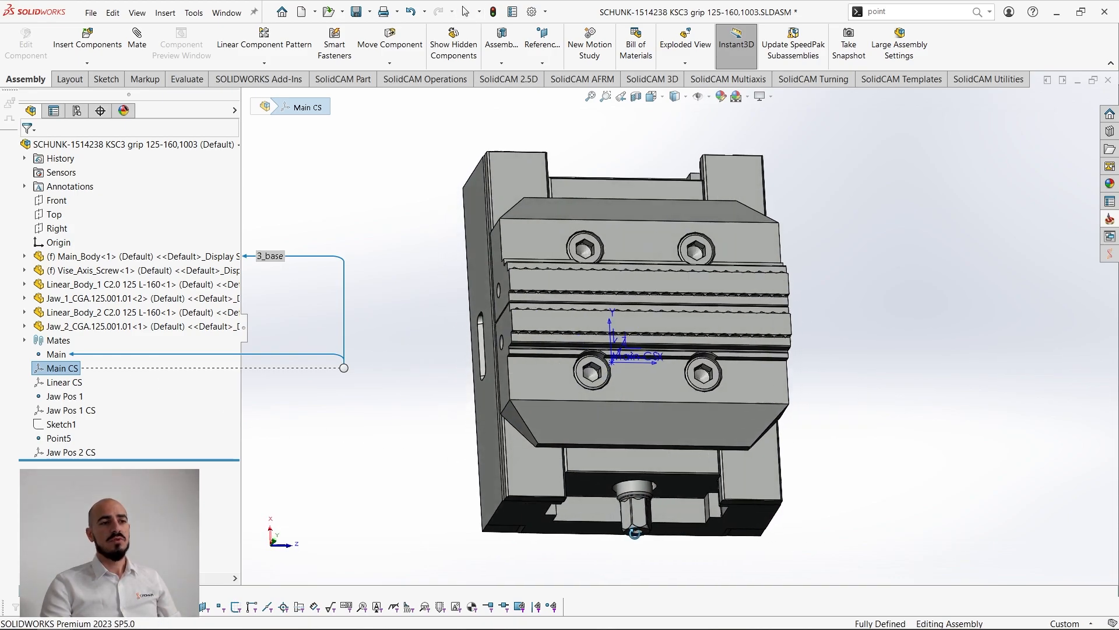
pyautogui.moveTo(643, 352); pyautogui.dragTo(650, 398, button='middle')
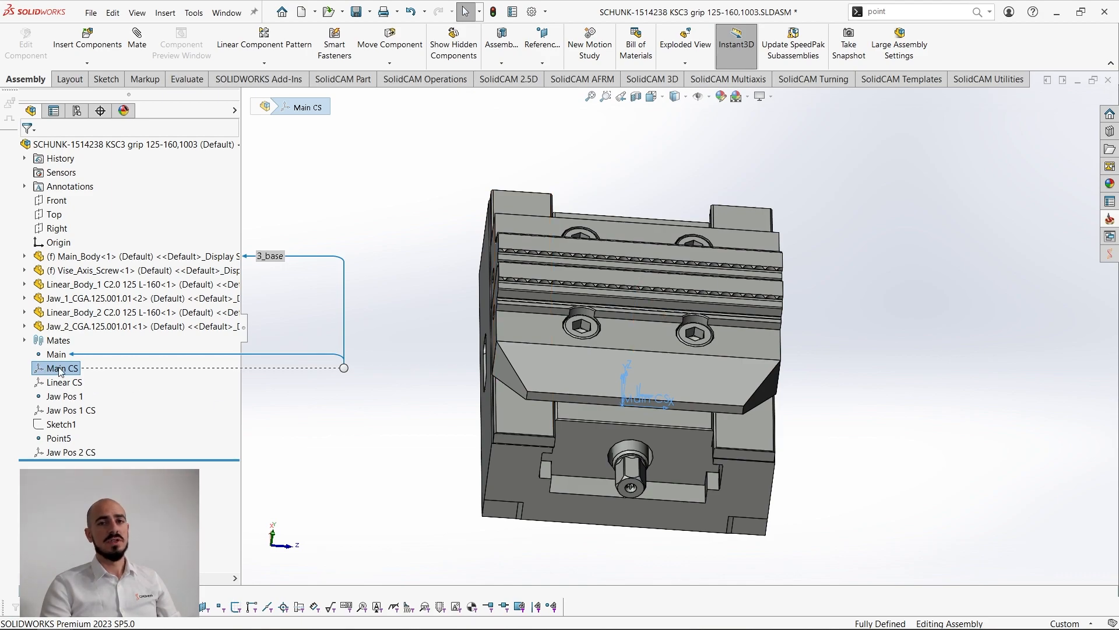
pyautogui.moveTo(663, 385); pyautogui.dragTo(629, 373, button='middle')
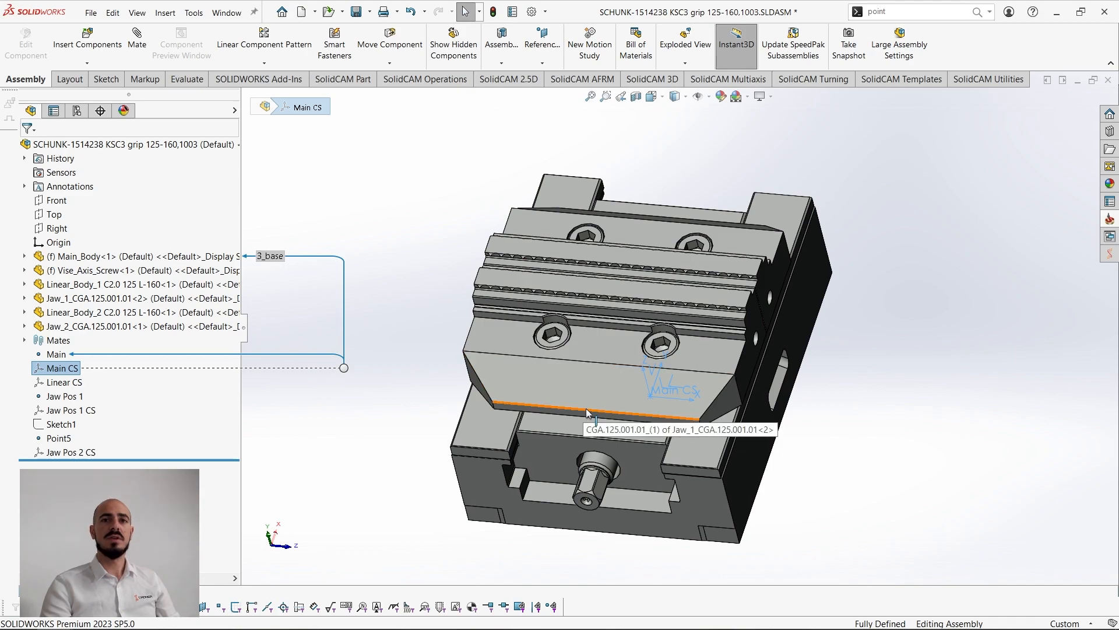
pyautogui.moveTo(630, 410); pyautogui.dragTo(656, 398, button='middle')
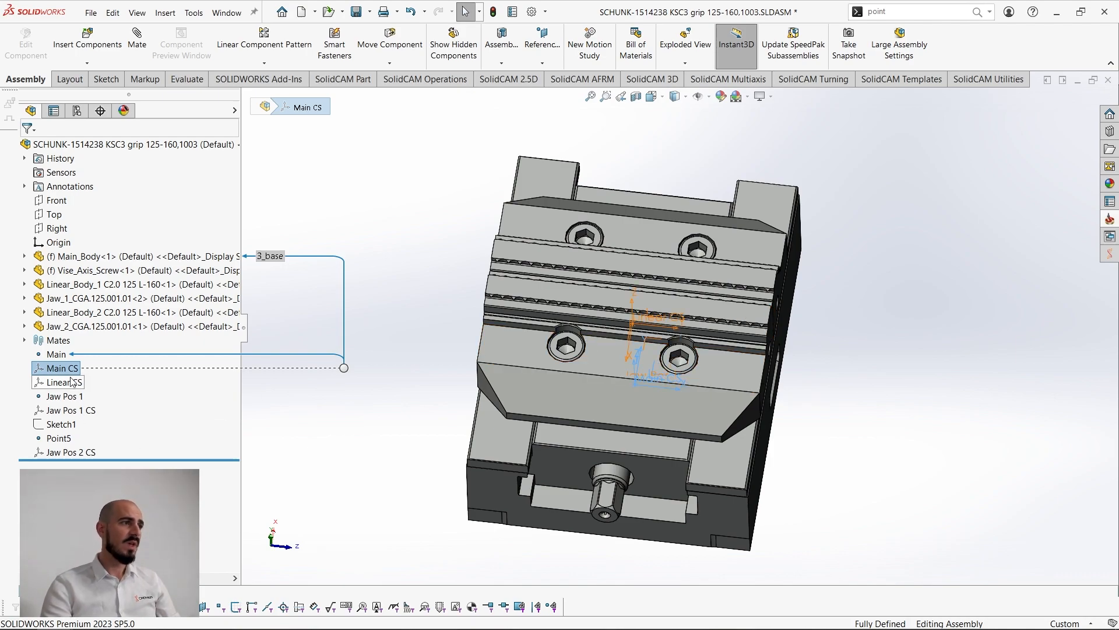
pyautogui.moveTo(599, 461); pyautogui.dragTo(484, 333, button='middle')
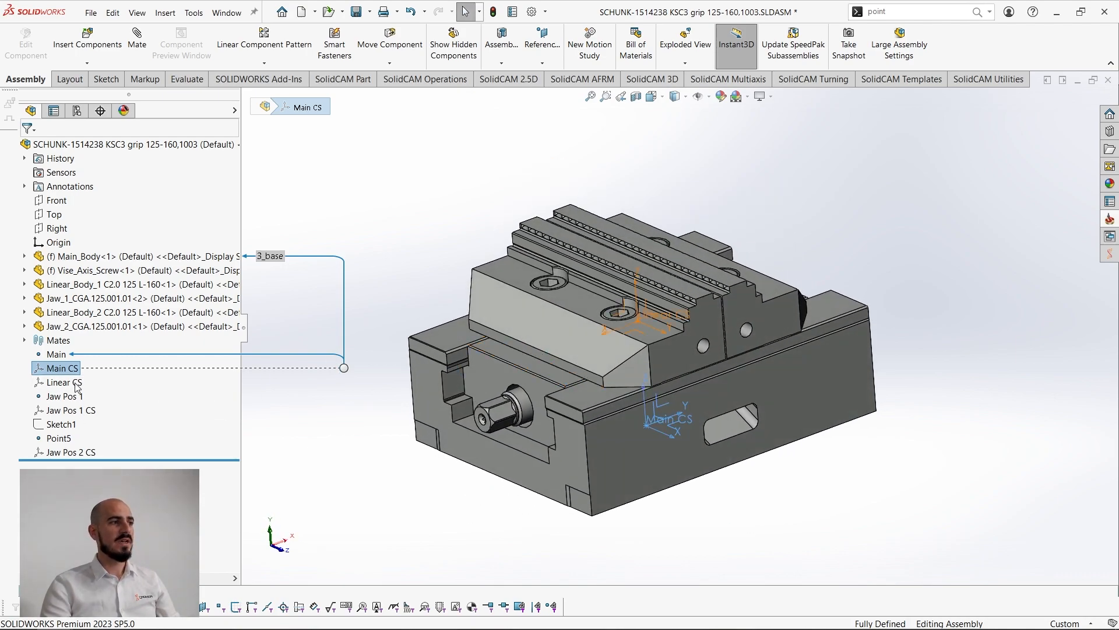
# Step: Highlight Linear CS, Jaw Pos 1 CS and Jaw Pos 2 CS one at a time to compare their positions
pyautogui.click(65, 383)
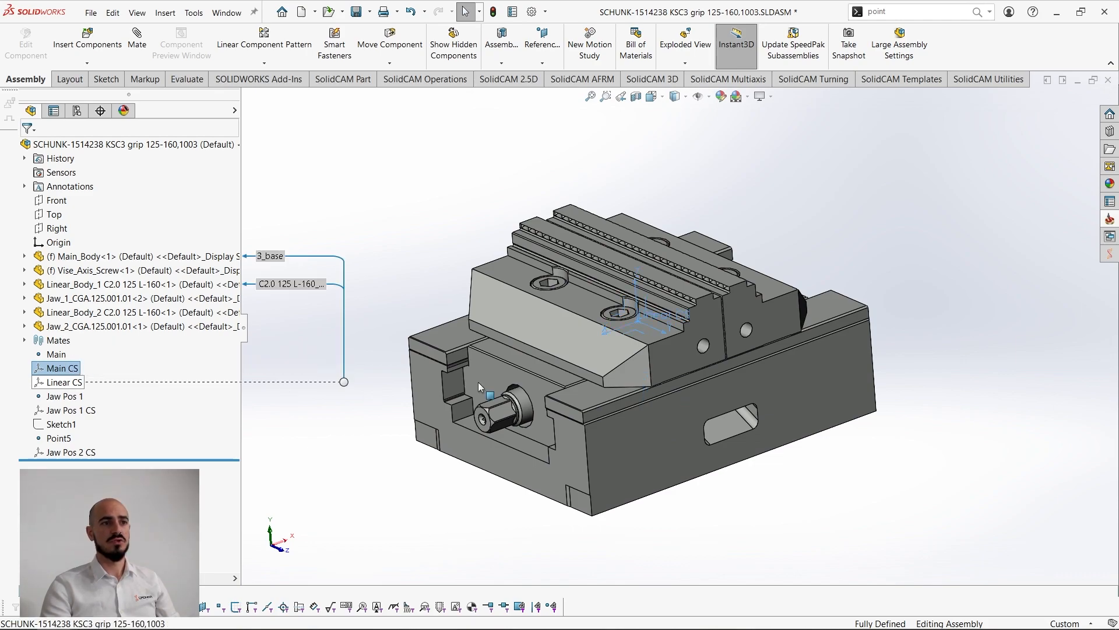
pyautogui.click(69, 410)
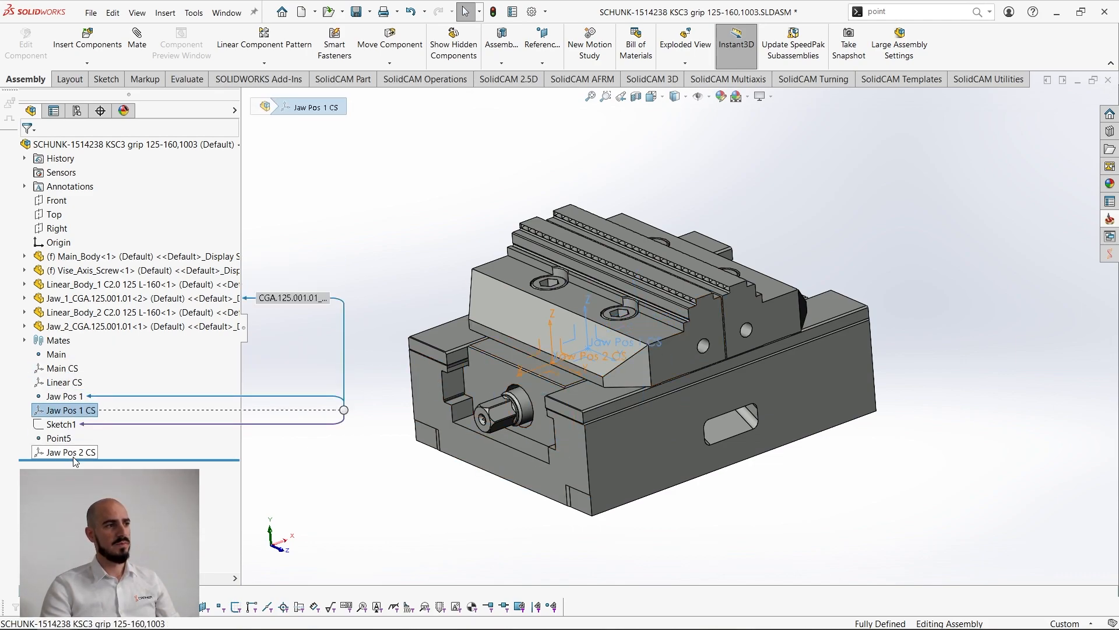
pyautogui.click(70, 452)
pyautogui.press('Escape')
pyautogui.moveTo(496, 379); pyautogui.dragTo(563, 390, button='middle')
pyautogui.moveTo(717, 387); pyautogui.dragTo(513, 402, button='middle')
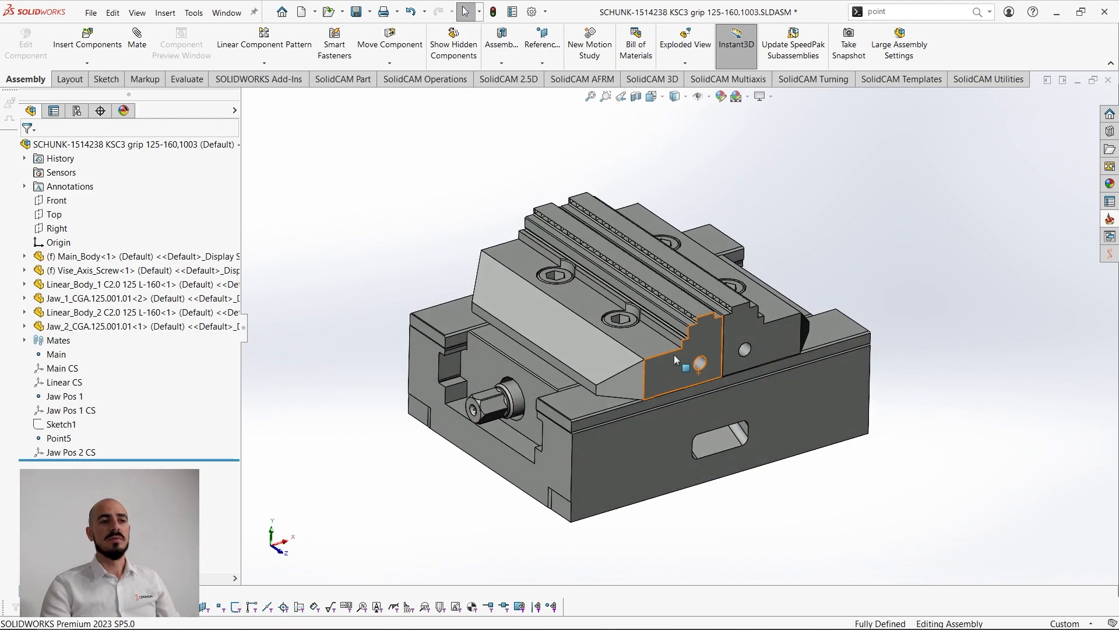
# Step: Show the Jaw Pos 1 CS coordinate system permanently in the assembly view
pyautogui.scroll(-5, 653, 355)
pyautogui.keyDown('ctrl'); pyautogui.moveTo(597, 398); pyautogui.dragTo(634, 378, button='middle'); pyautogui.keyUp('ctrl')
pyautogui.scroll(2, 670, 370)
pyautogui.scroll(-1, 690, 303)
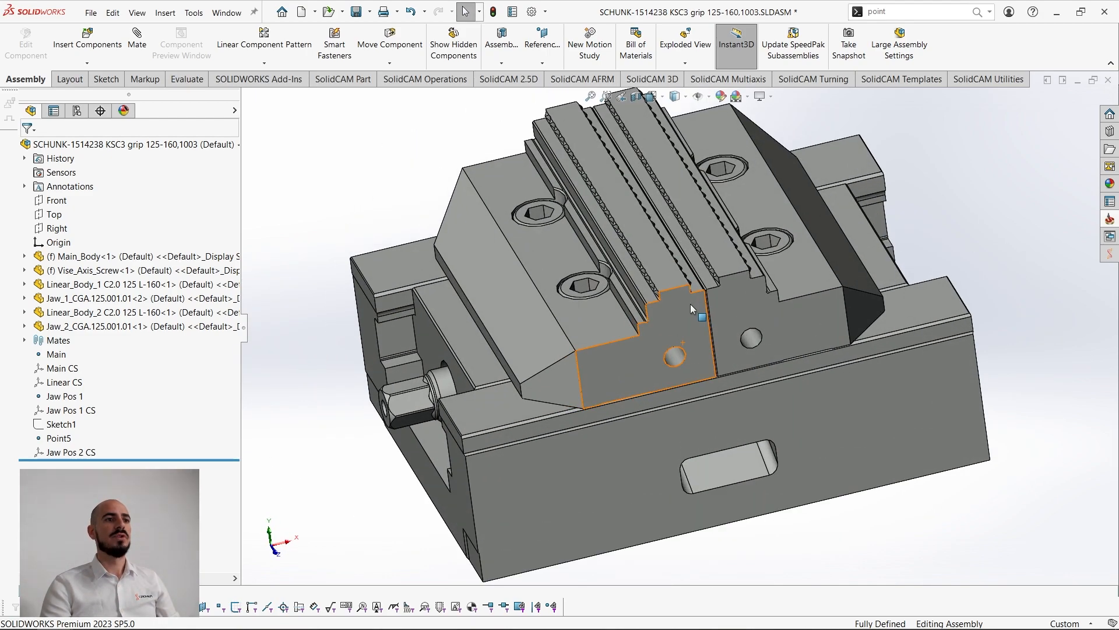
pyautogui.click(76, 411)
pyautogui.click(85, 390)
pyautogui.click(908, 514)
# Step: Hide every component except Jaw_1 and inspect where Jaw Pos 1 CS sits on the jaw's underside
pyautogui.press('Tab')
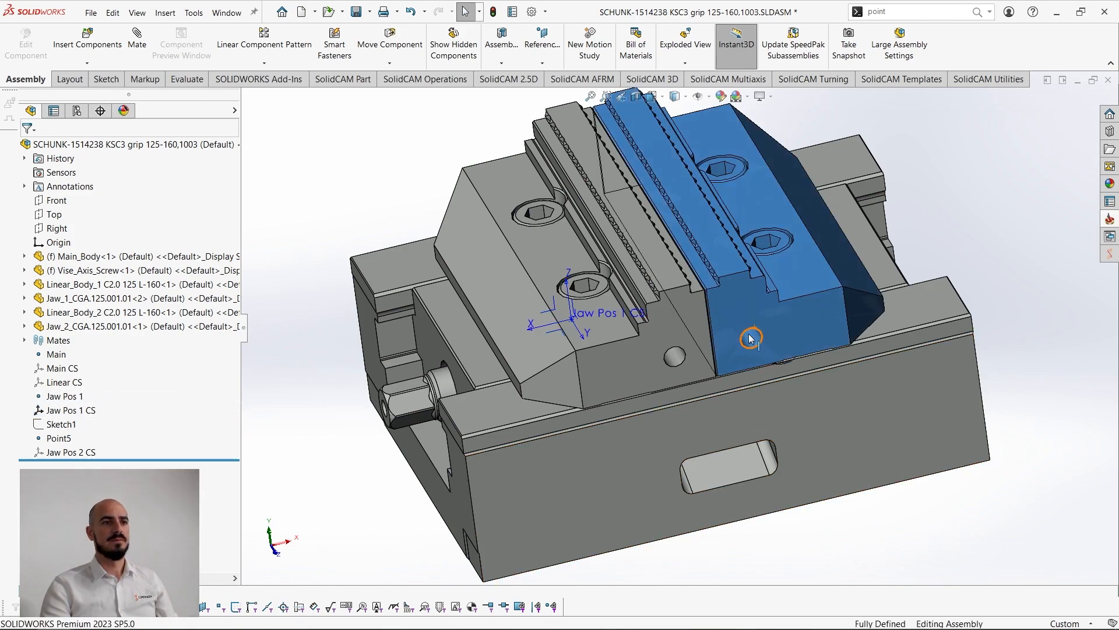
pyautogui.press('Tab')
pyautogui.press('Tab')
pyautogui.press('Tab')
pyautogui.press('Tab')
pyautogui.moveTo(732, 348); pyautogui.dragTo(617, 213, button='middle')
pyautogui.scroll(-6, 600, 342)
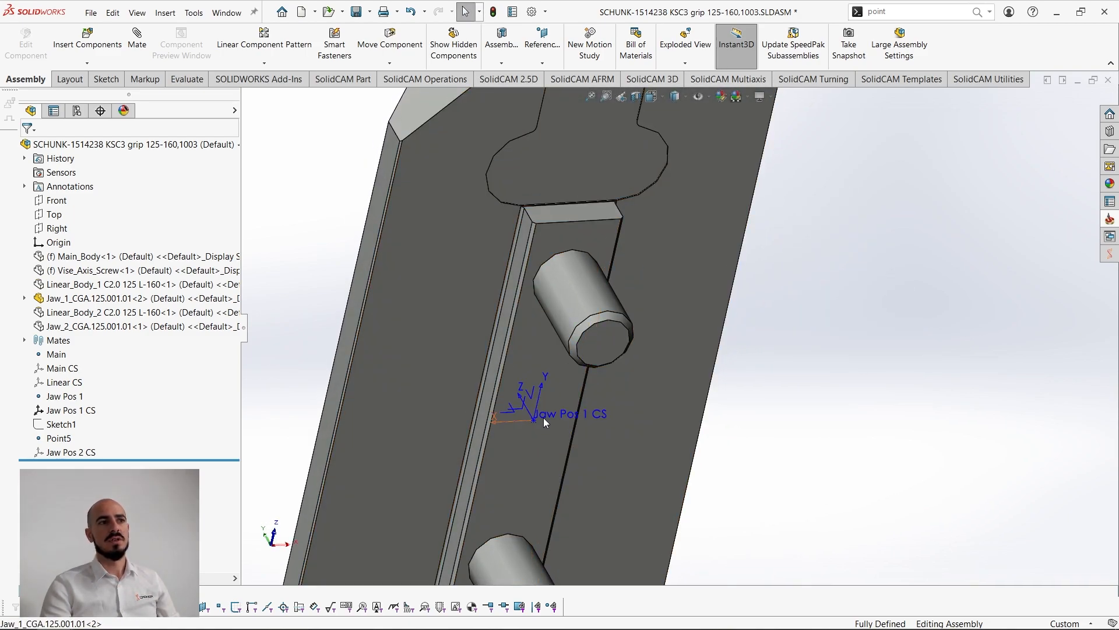
pyautogui.scroll(5, 543, 418)
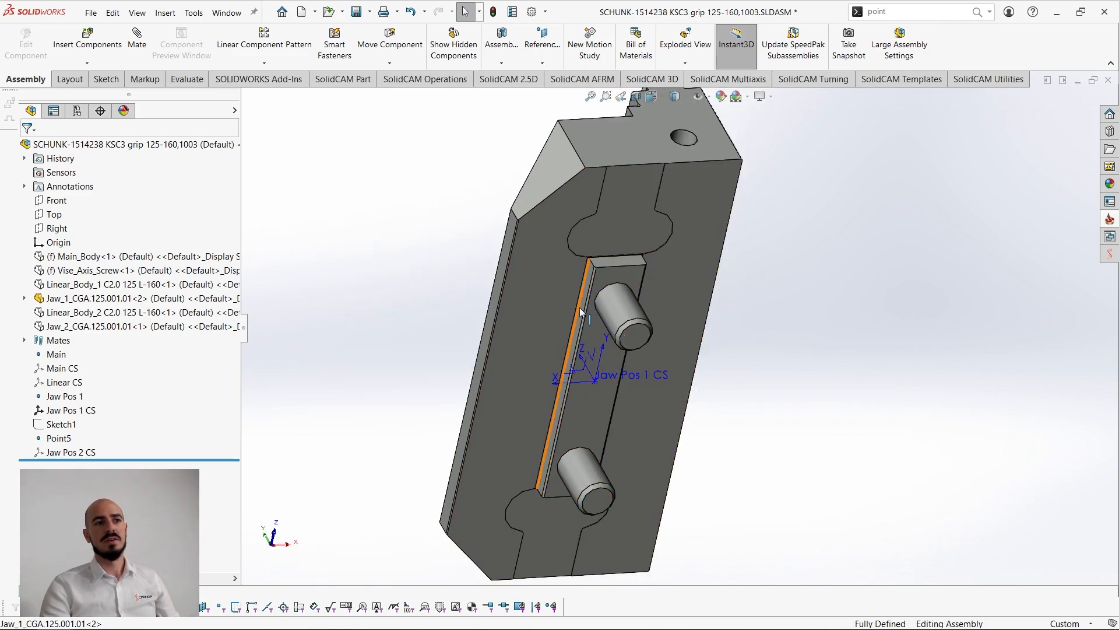
pyautogui.moveTo(678, 256); pyautogui.dragTo(622, 374, button='middle')
pyautogui.scroll(3, 621, 371)
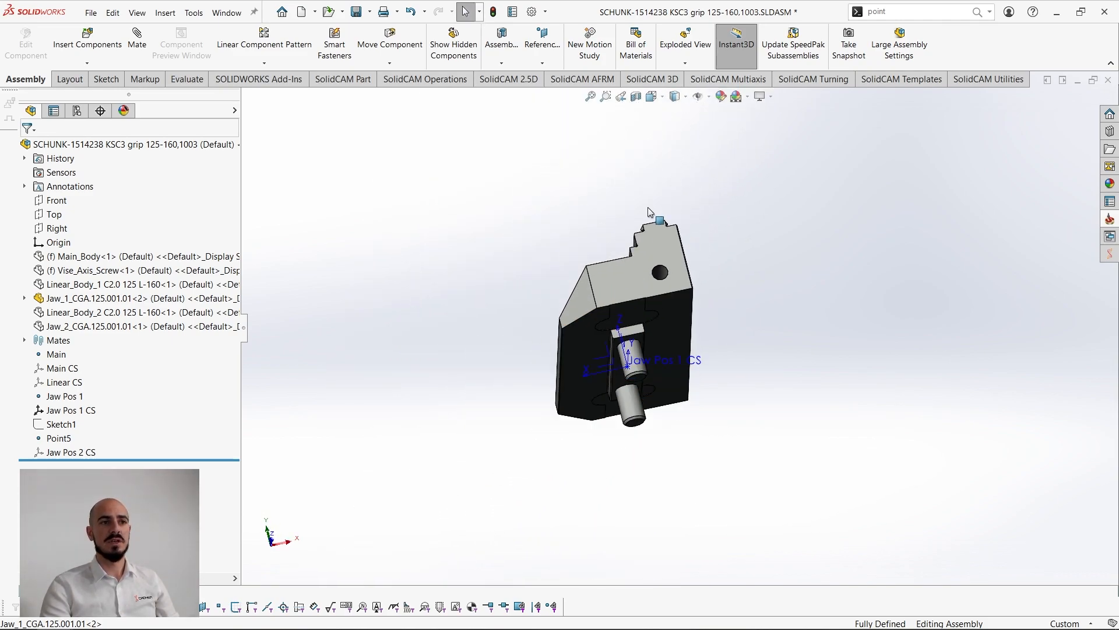
pyautogui.moveTo(647, 206); pyautogui.dragTo(645, 318, button='middle')
# Step: Show the Main CS, Linear CS and Jaw Pos 2 CS coordinate systems as well
pyautogui.click(67, 368)
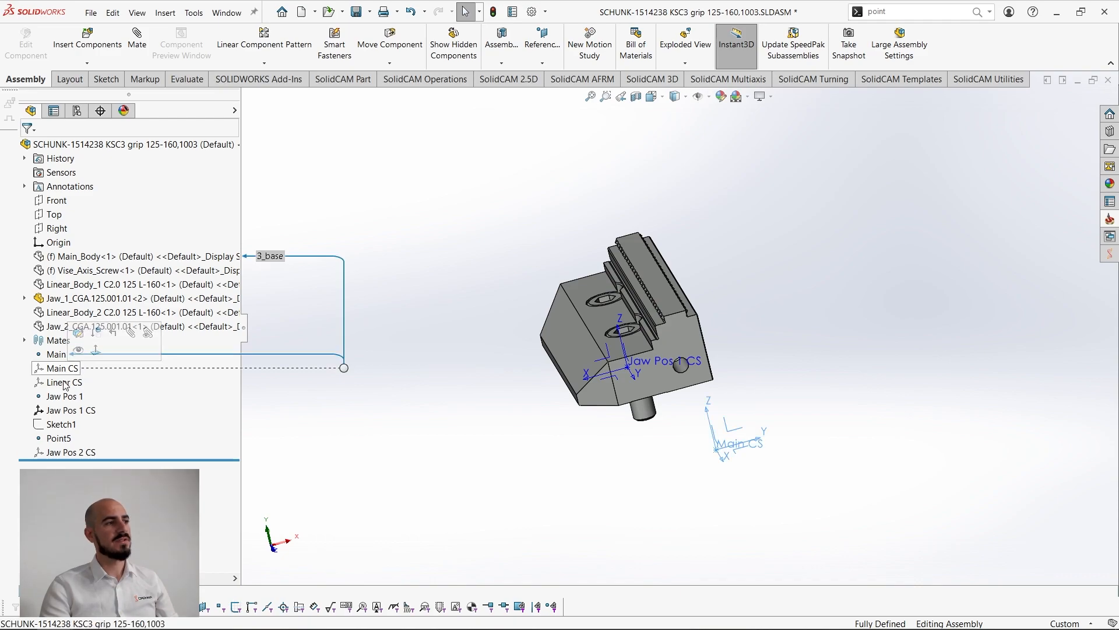
pyautogui.keyDown('ctrl'); pyautogui.click(66, 382); pyautogui.keyUp('ctrl')
pyautogui.keyDown('ctrl'); pyautogui.click(76, 453); pyautogui.keyUp('ctrl')
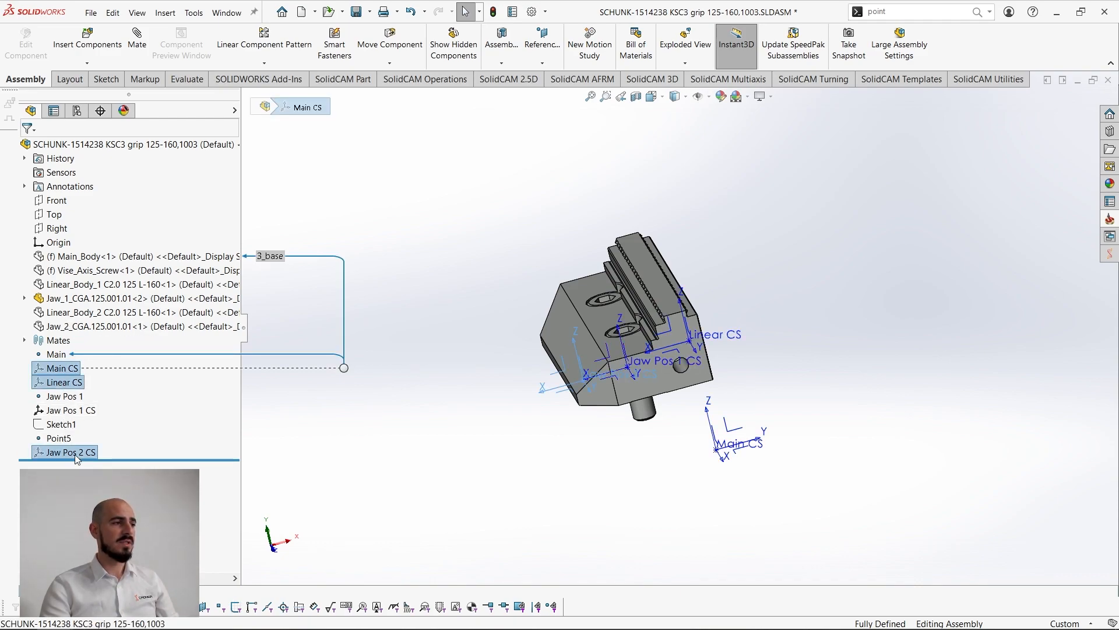
pyautogui.rightClick(65, 380)
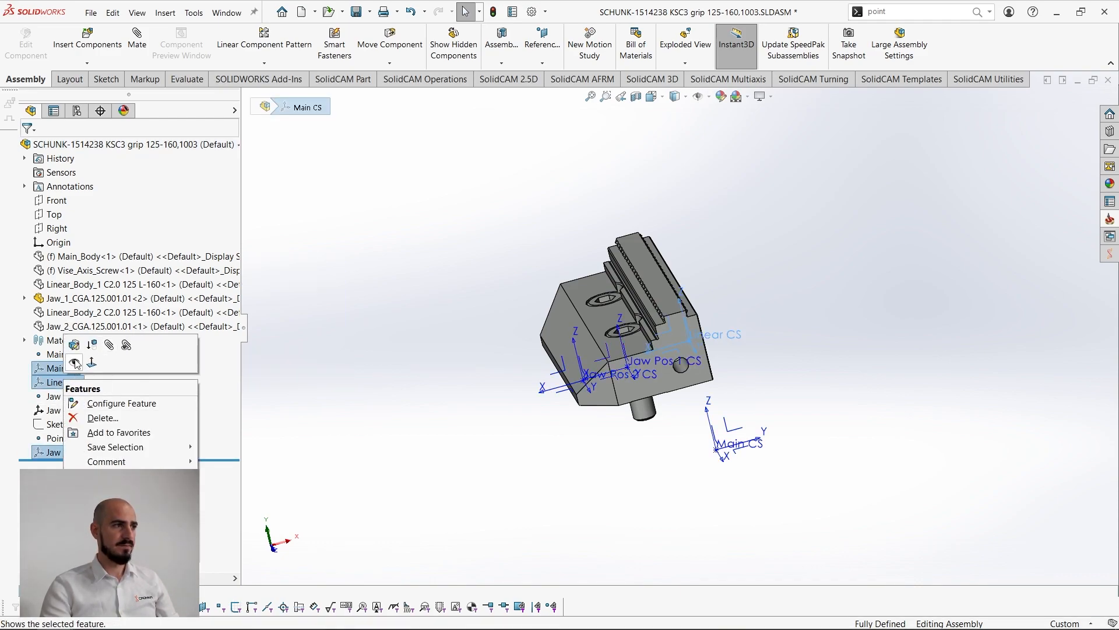
pyautogui.click(74, 362)
pyautogui.click(496, 329)
pyautogui.scroll(2, 659, 327)
pyautogui.moveTo(626, 328); pyautogui.dragTo(589, 341, button='middle')
pyautogui.scroll(-4, 663, 338)
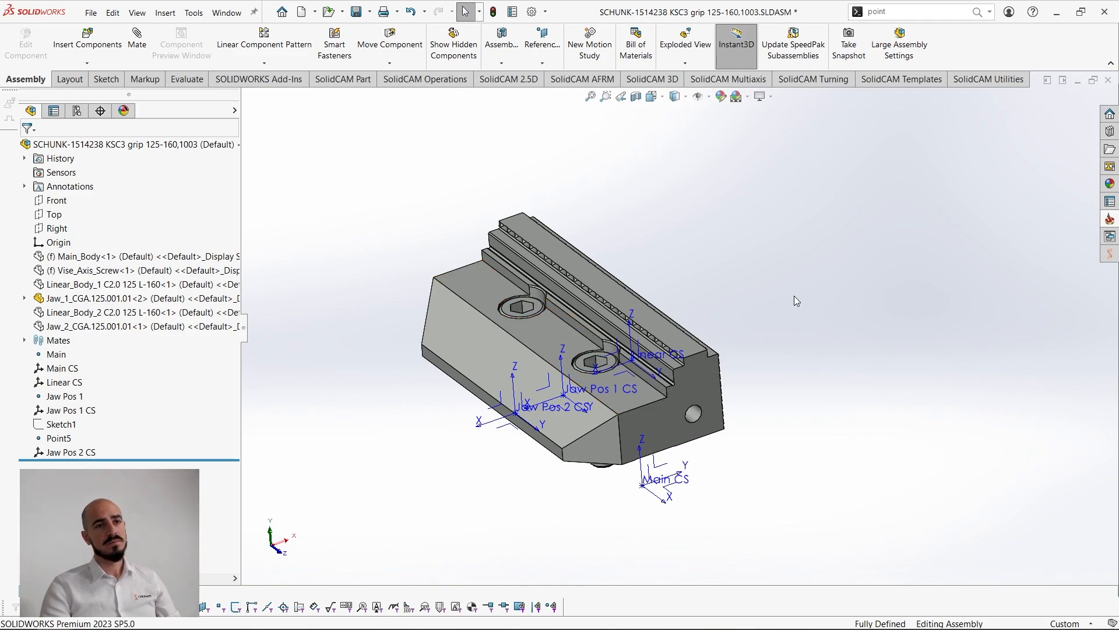
# Step: Switch to File Explorer and examine the contents of the Tools Libraries folder and its Webinar subfolder
pyautogui.press('super+e')
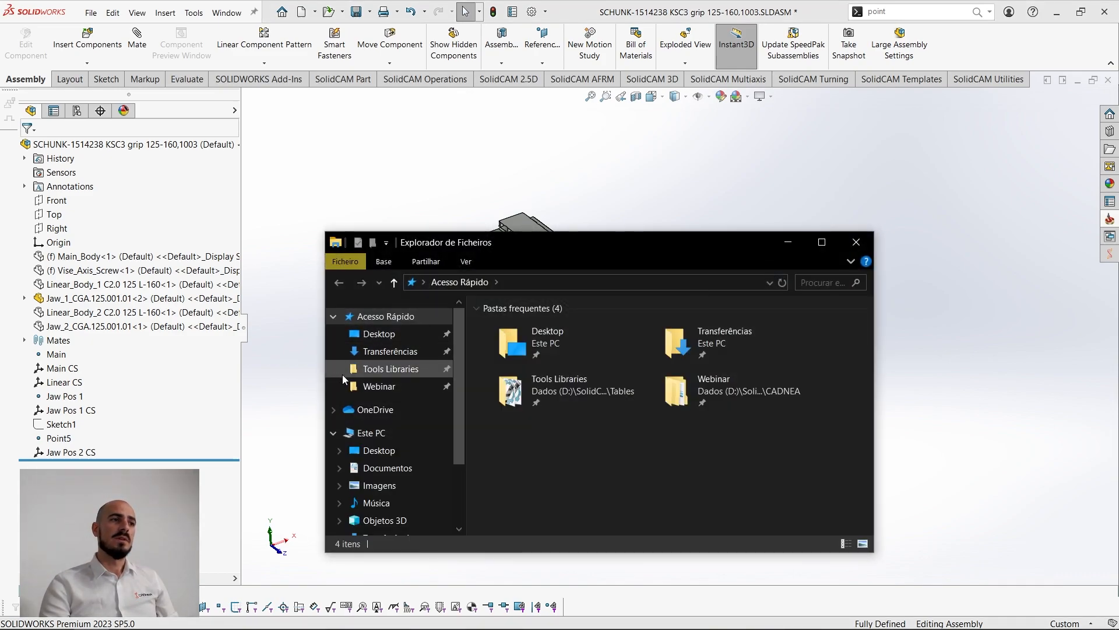
pyautogui.click(376, 373)
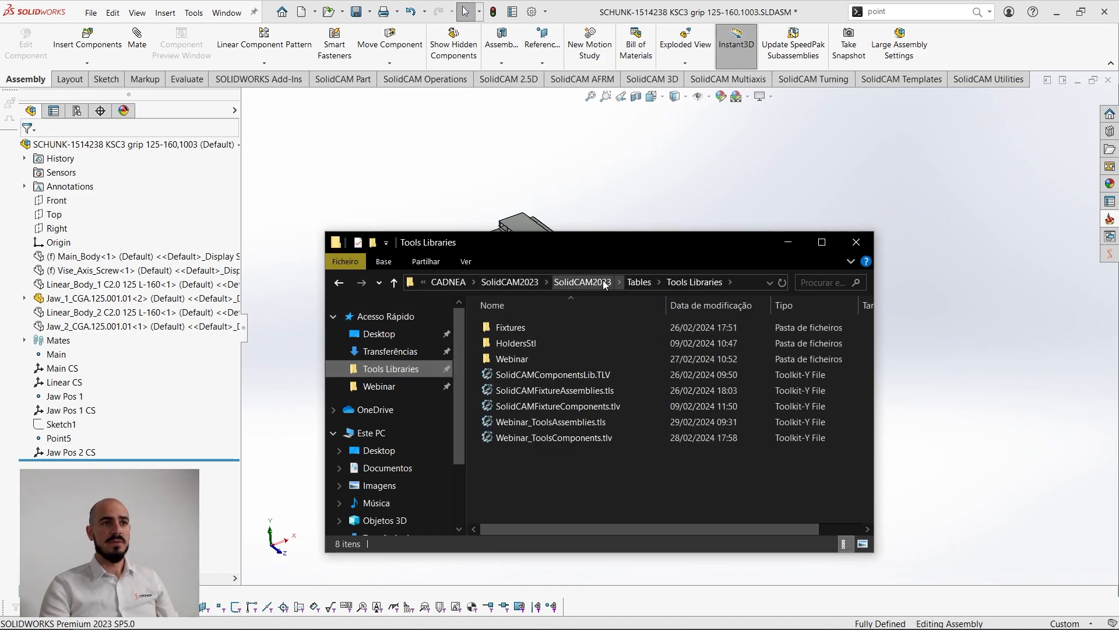
pyautogui.doubleClick(543, 357)
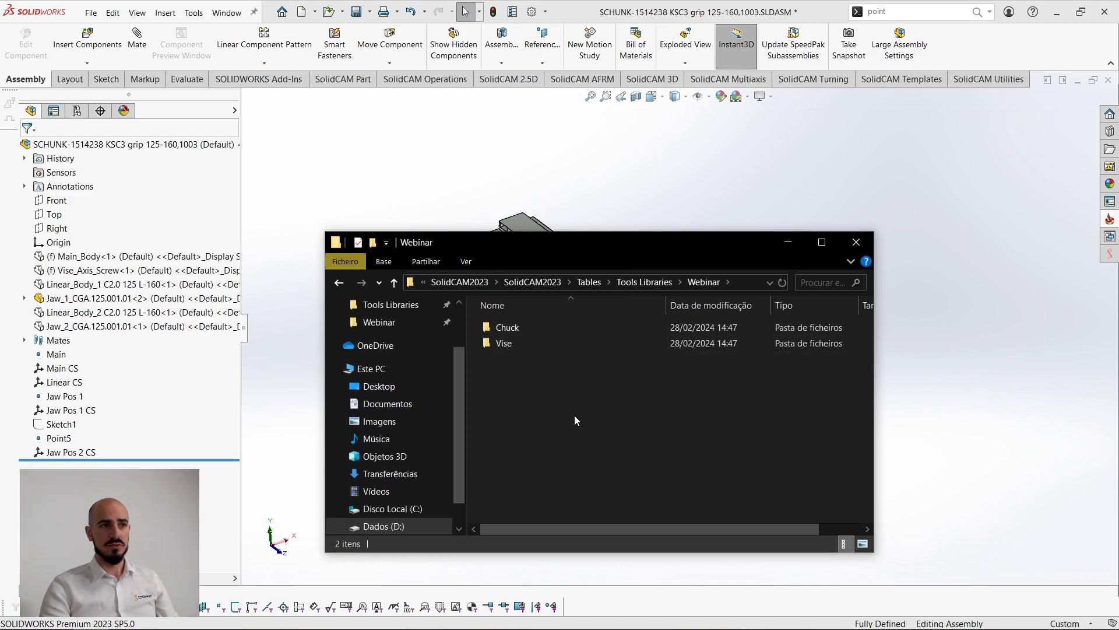
pyautogui.hotkey('alt', 'Left')
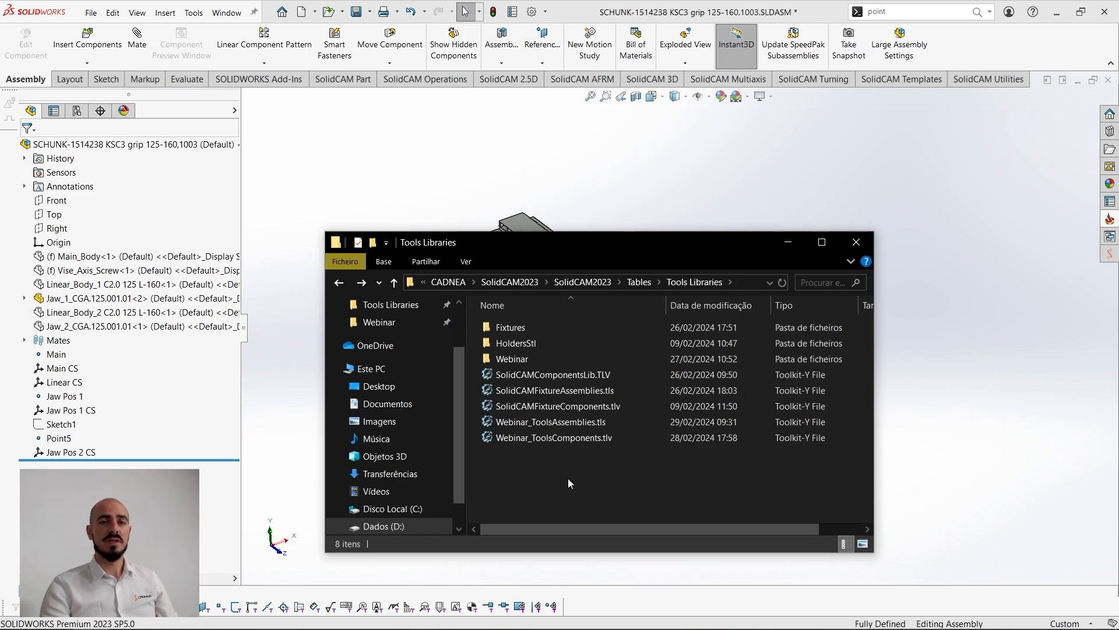
pyautogui.click(855, 241)
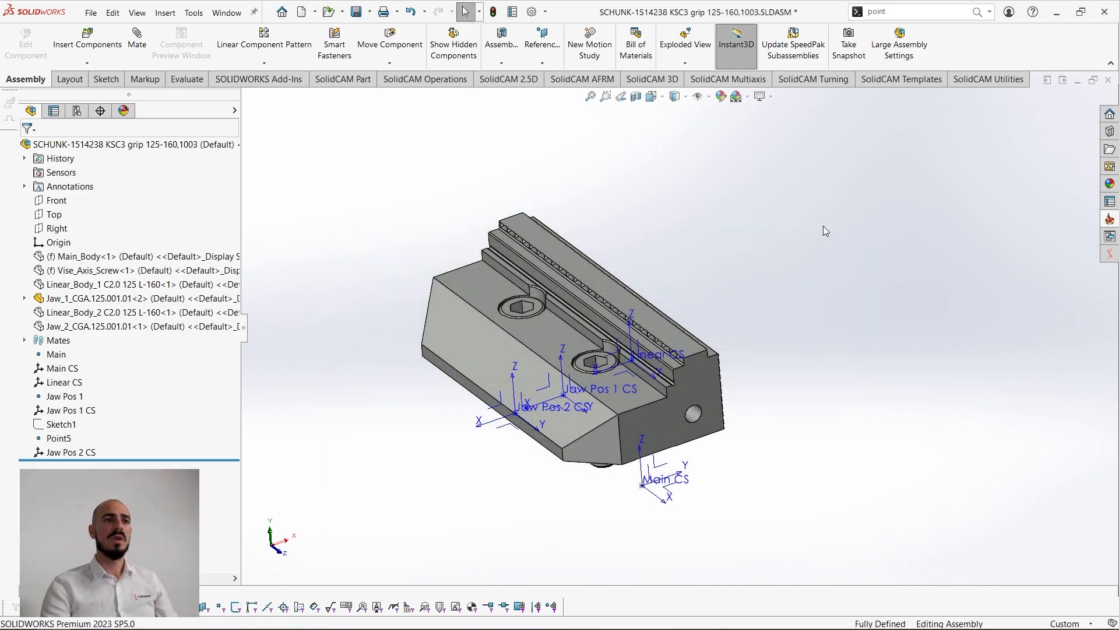
# Step: Show all the hidden vise components again around Jaw_1 in the SCHUNK assembly
pyautogui.hotkey('shift', 'Tab')
pyautogui.hotkey('shift', 'Tab')
pyautogui.hotkey('shift', 'Tab')
pyautogui.hotkey('shift', 'Tab')
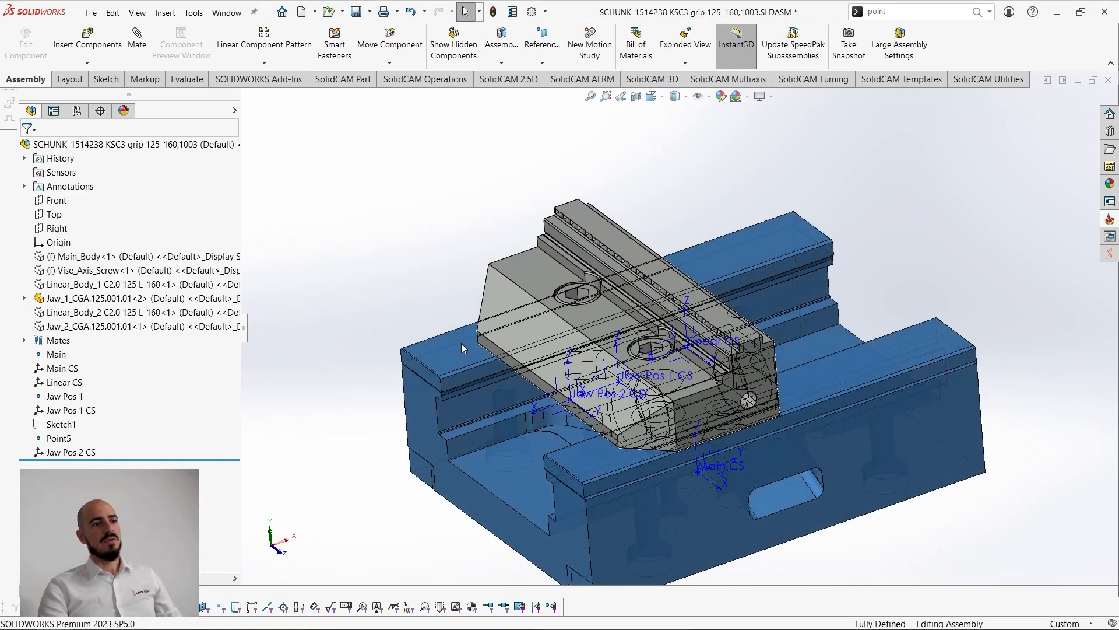
pyautogui.moveTo(670, 338); pyautogui.dragTo(638, 370, button='middle')
pyautogui.hotkey('shift', 'Tab')
pyautogui.scroll(2, 702, 348)
pyautogui.moveTo(638, 370); pyautogui.dragTo(653, 355, button='middle')
pyautogui.keyDown('ctrl'); pyautogui.moveTo(615, 311); pyautogui.dragTo(661, 281, button='middle'); pyautogui.keyUp('ctrl')
pyautogui.scroll(1, 665, 332)
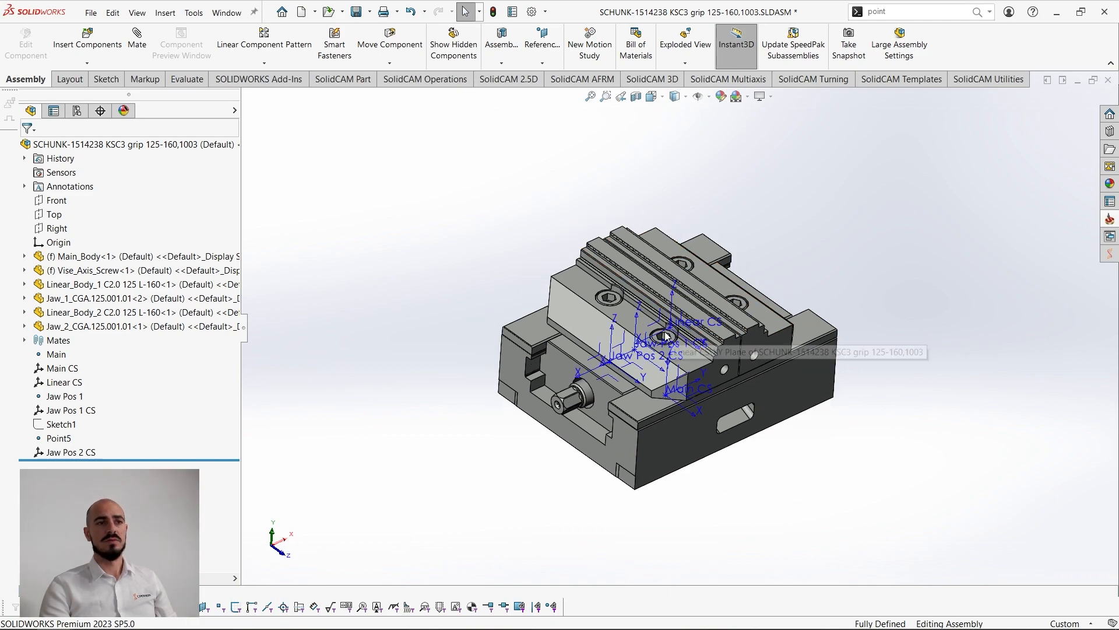
pyautogui.moveTo(666, 336); pyautogui.dragTo(737, 347, button='middle')
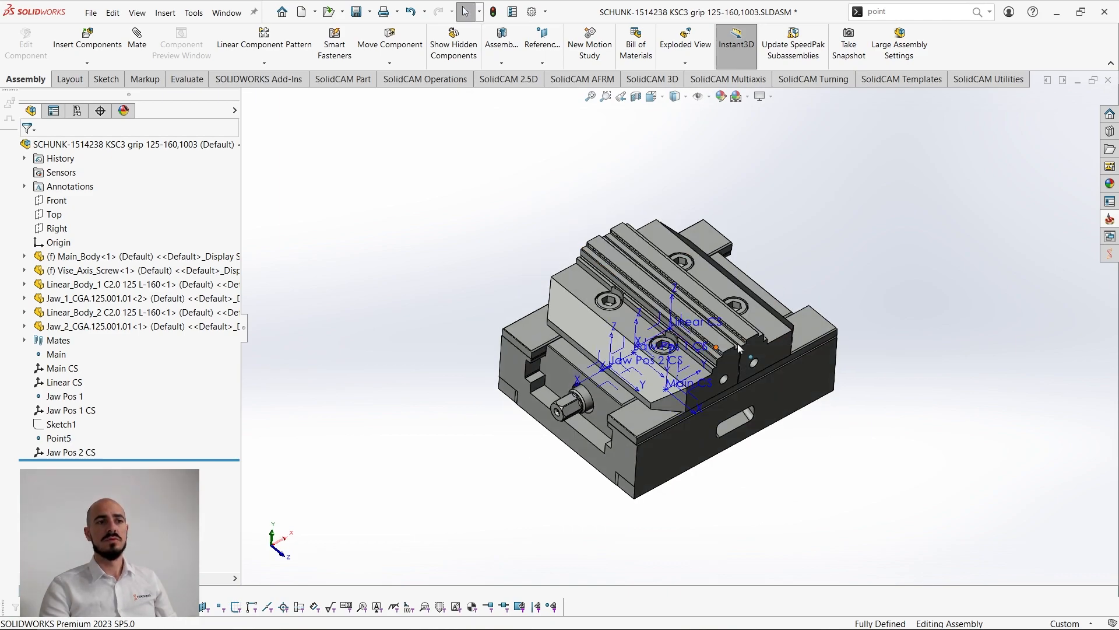
# Step: Open the SolidCAM tool library manager for Tool Components
pyautogui.click(1110, 219)
pyautogui.click(1025, 263)
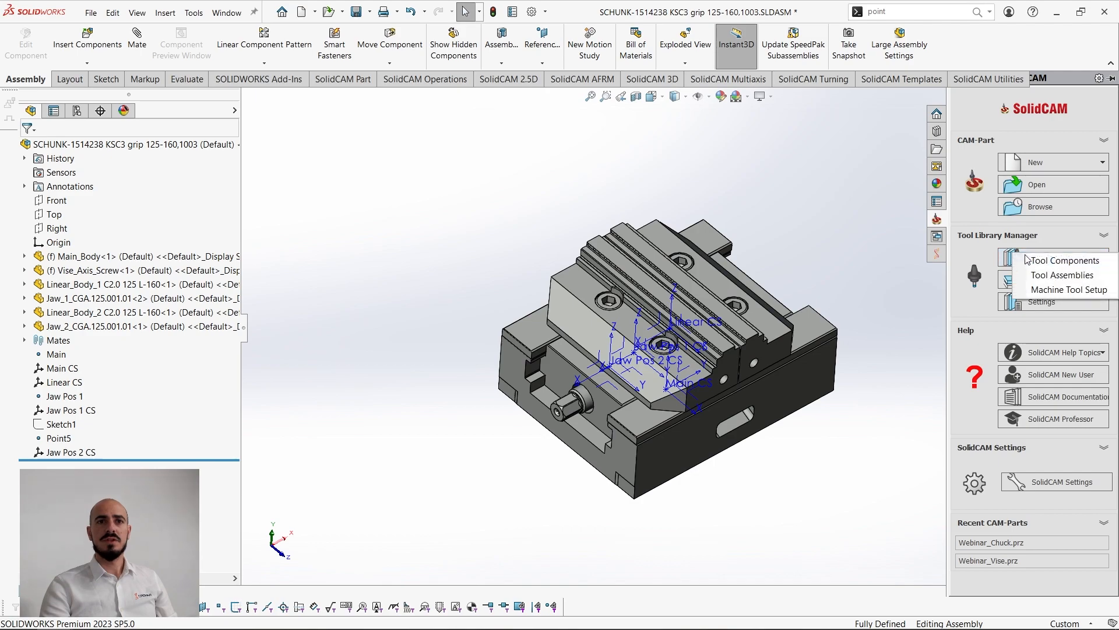
pyautogui.click(1050, 261)
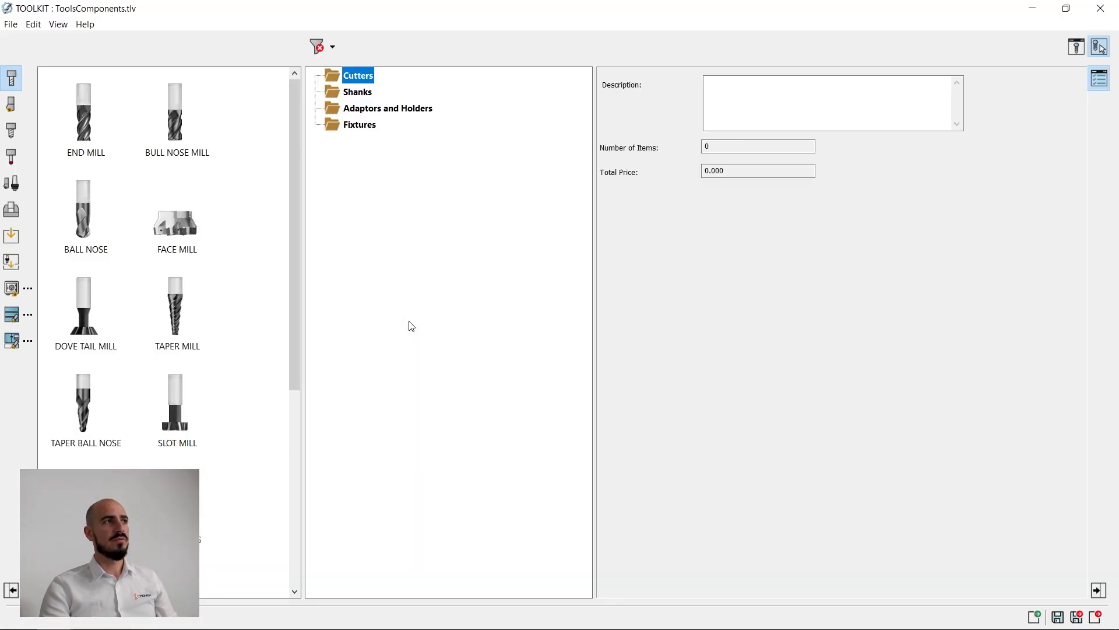
# Step: Save the component library as Webinar_ToolsComponents.tlv in the Tools Libraries folder, replacing the existing file
pyautogui.click(18, 27)
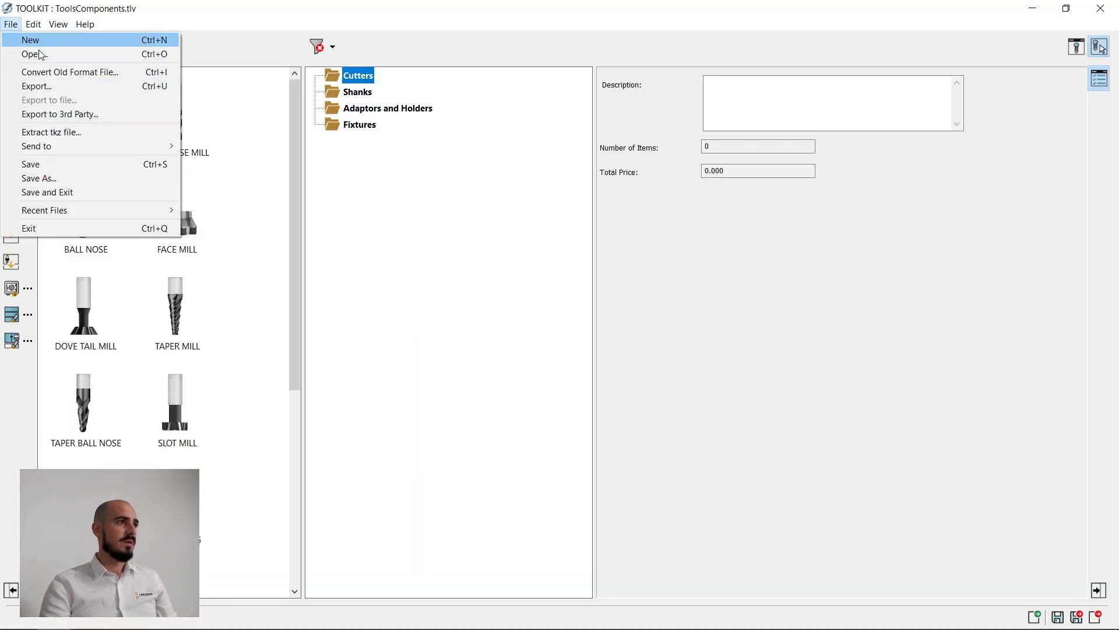
pyautogui.click(52, 178)
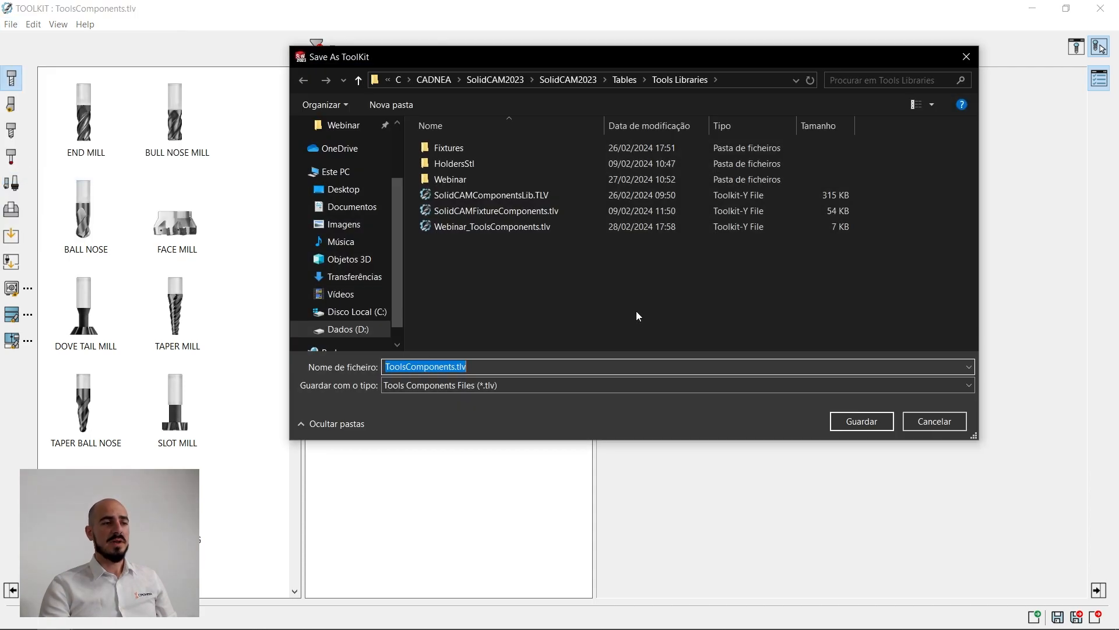
pyautogui.click(386, 368)
pyautogui.write('Webinare')
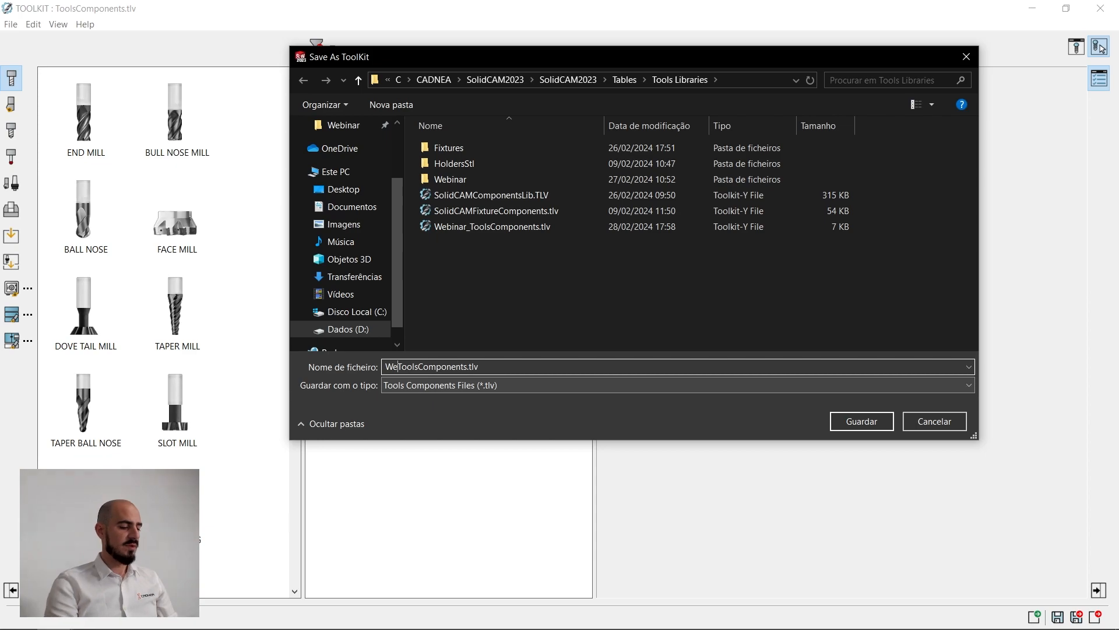
pyautogui.press('BackSpace')
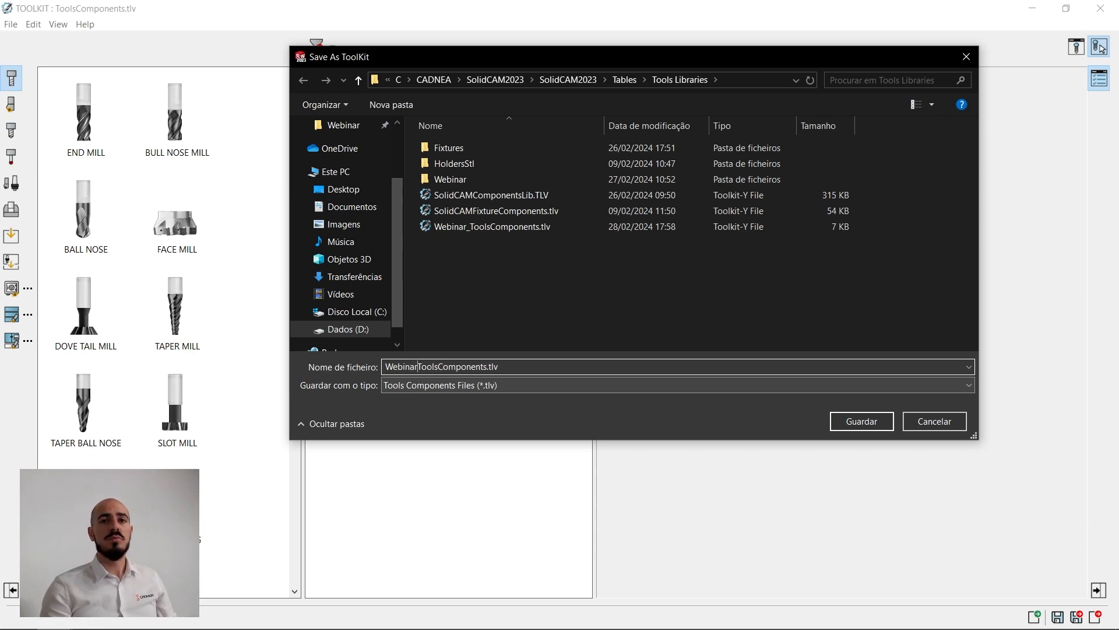
pyautogui.write('_')
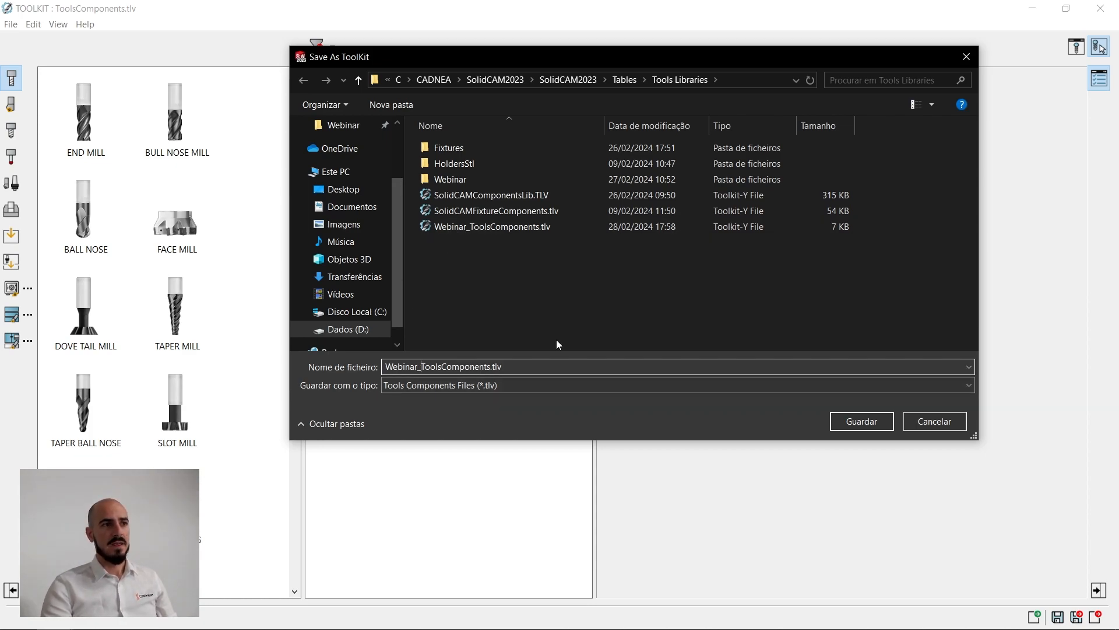
pyautogui.click(881, 426)
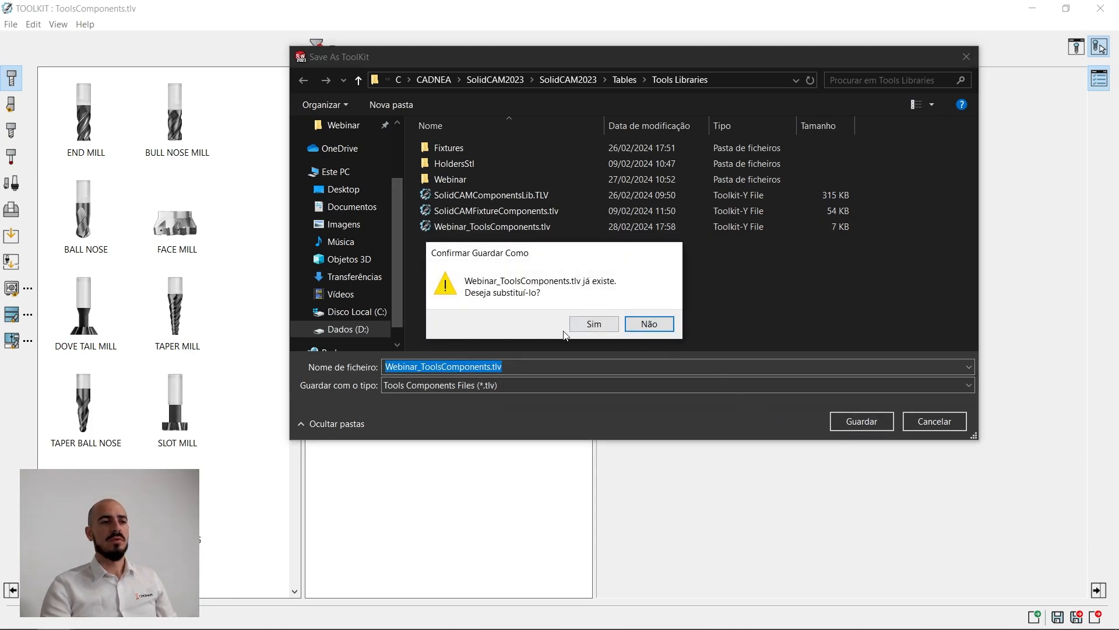
pyautogui.click(592, 324)
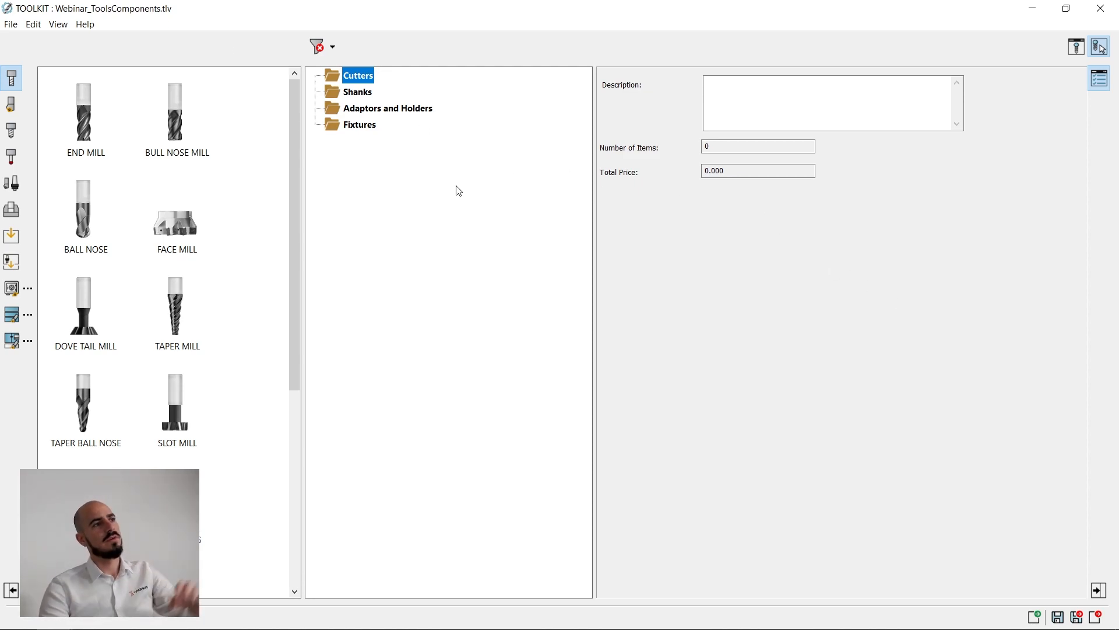
# Step: Import the Webinar folder's structure from Tools Libraries into the Fixtures group
pyautogui.rightClick(370, 125)
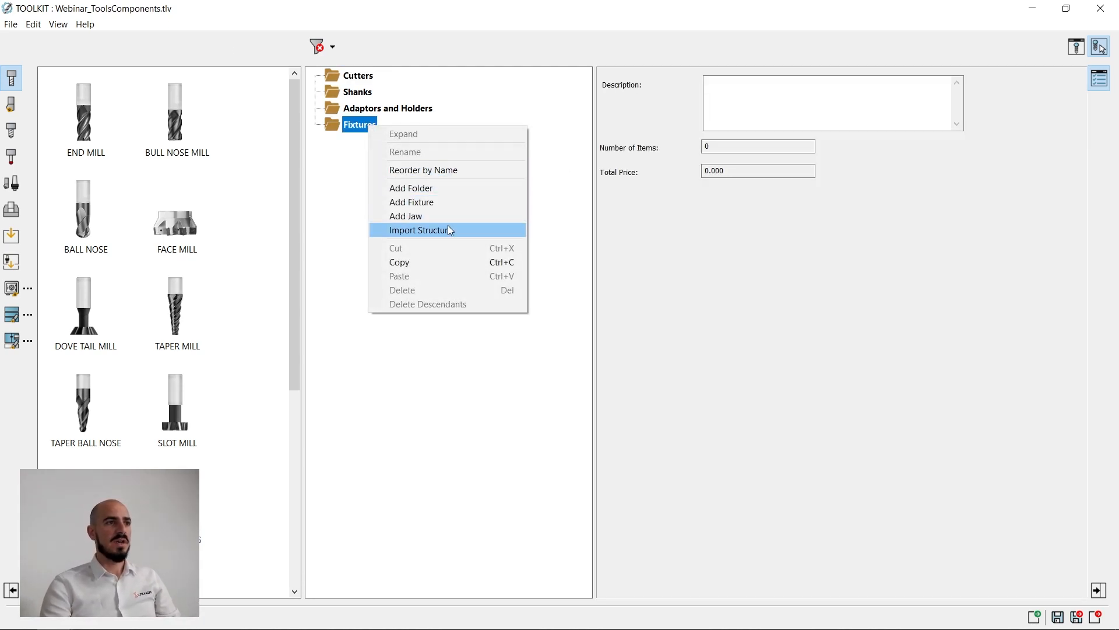
pyautogui.click(450, 231)
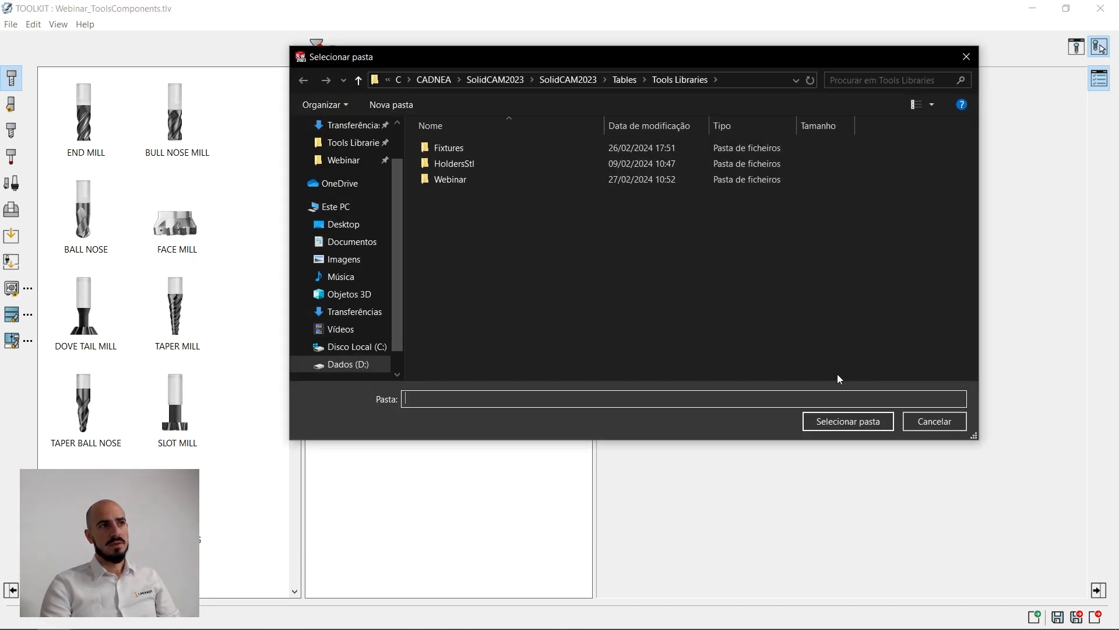
pyautogui.click(461, 180)
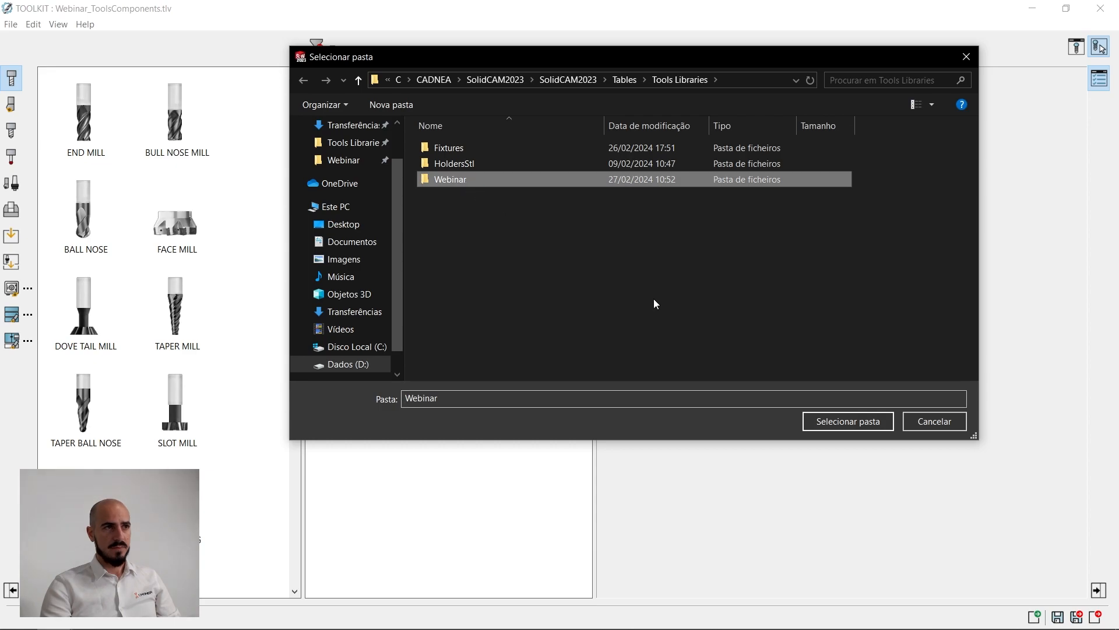
pyautogui.click(842, 419)
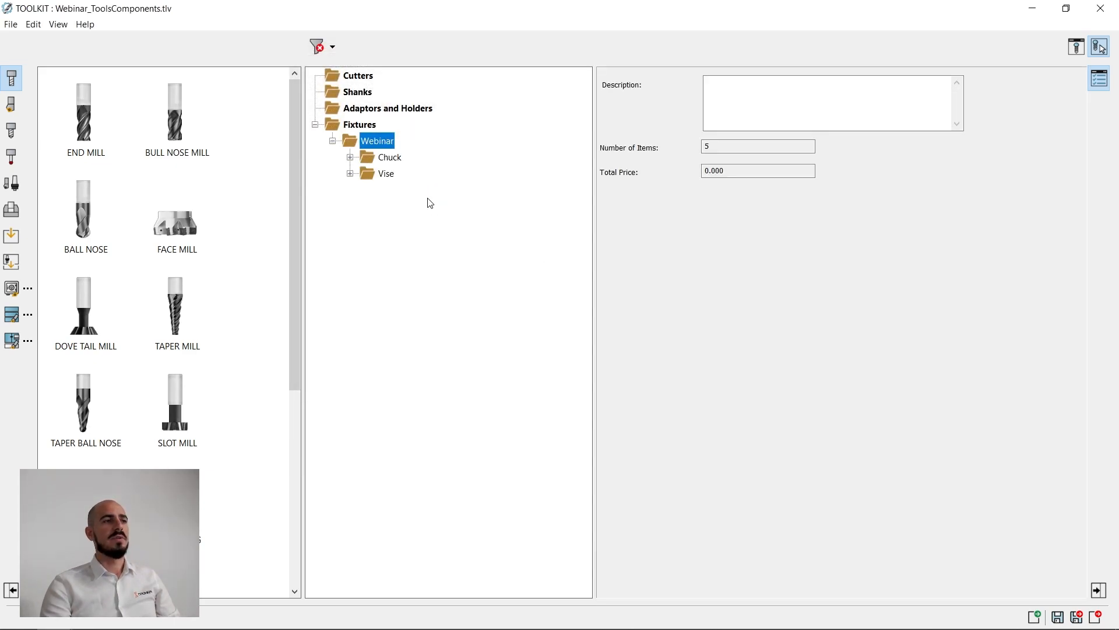
# Step: Expand the Vise folder's Bodies and Jaw subfolders and inspect the Linear body model in the Tool Viewer
pyautogui.click(350, 173)
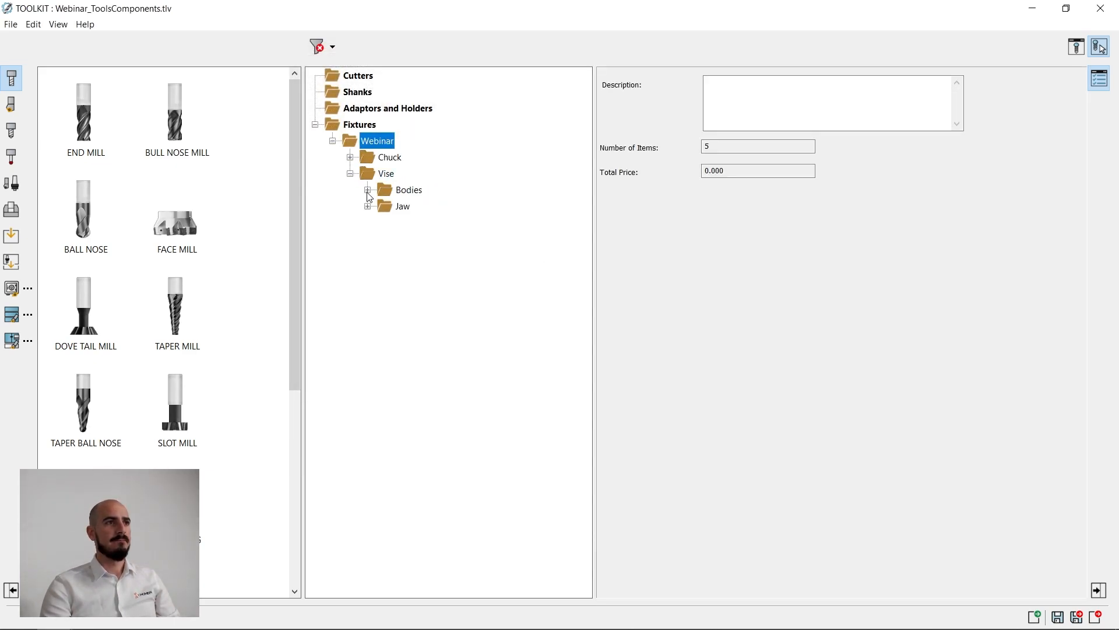
pyautogui.click(367, 190)
pyautogui.click(368, 239)
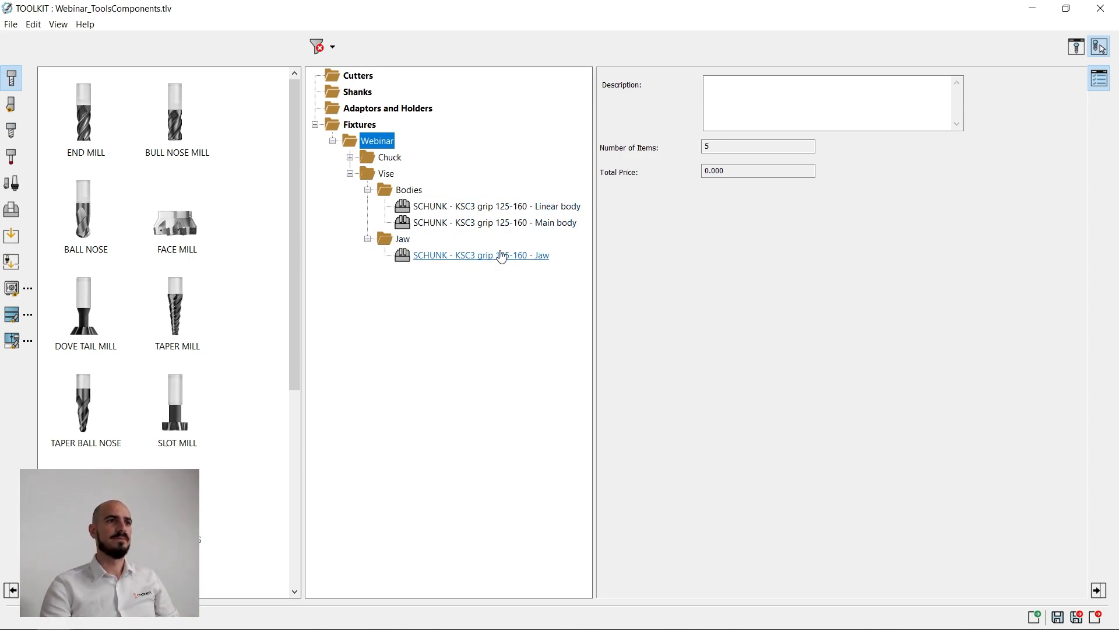
pyautogui.click(457, 207)
pyautogui.click(1099, 47)
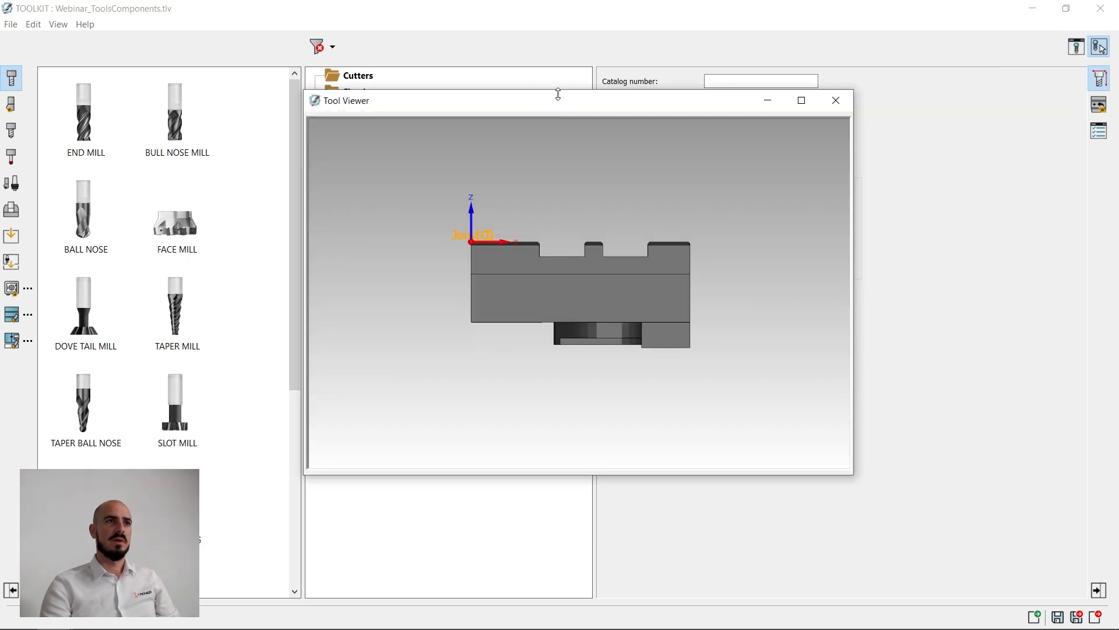
pyautogui.moveTo(564, 106); pyautogui.dragTo(764, 205)
pyautogui.moveTo(784, 314); pyautogui.dragTo(562, 445)
pyautogui.moveTo(851, 382); pyautogui.dragTo(782, 407)
# Step: Inspect the SCHUNK - KSC3 grip 125-160 Main body and Jaw models with their joints in the Tool Viewer
pyautogui.click(457, 222)
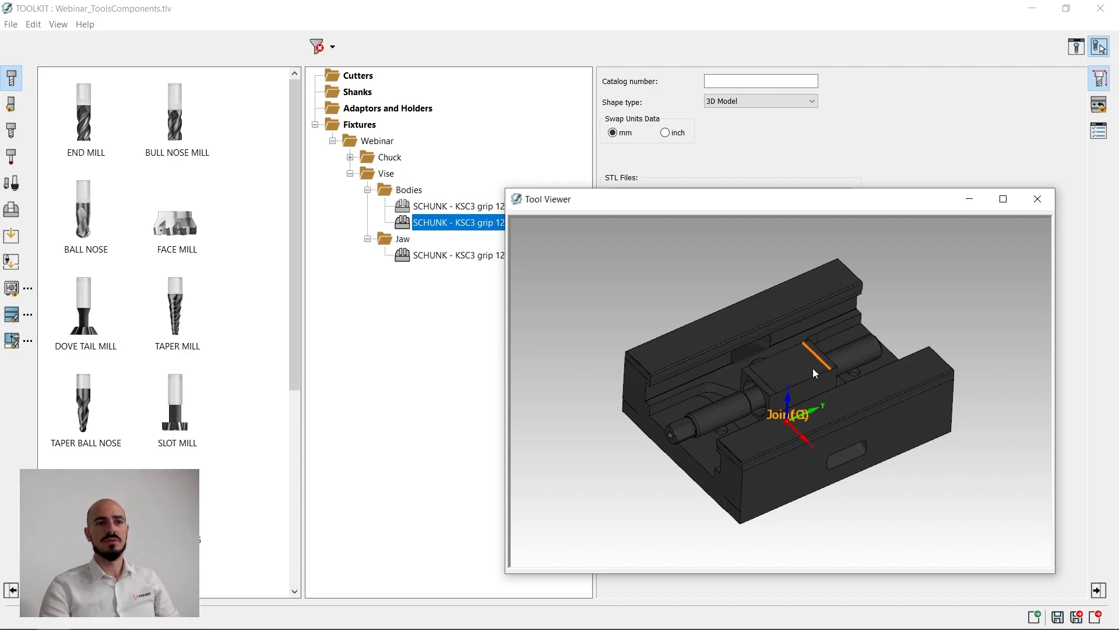
pyautogui.moveTo(768, 413); pyautogui.dragTo(771, 377, button='middle')
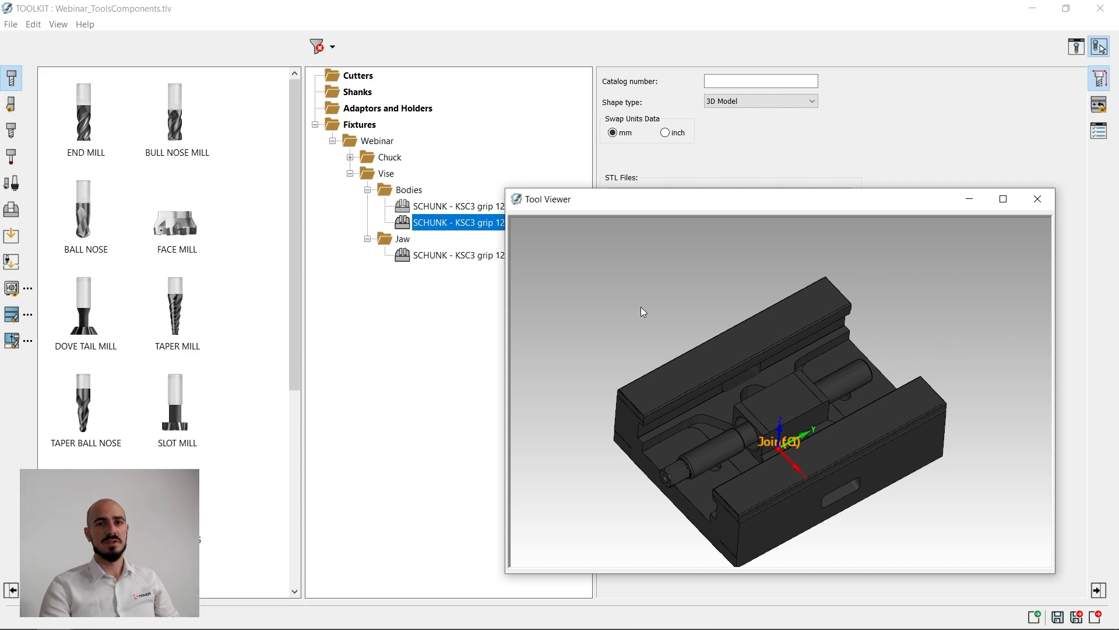
pyautogui.click(463, 256)
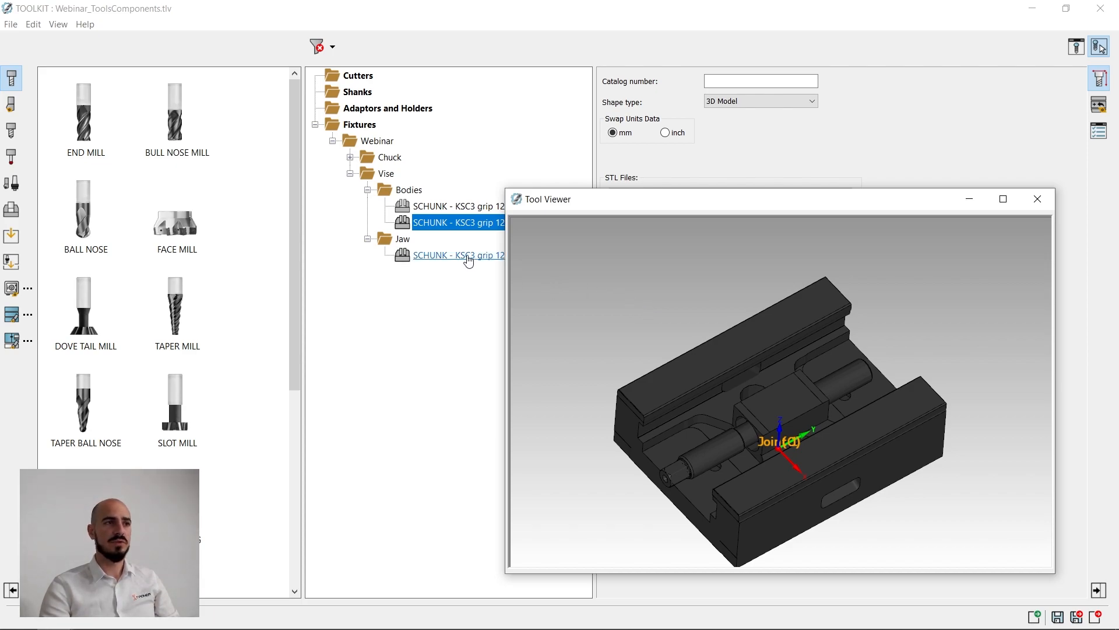
pyautogui.moveTo(814, 377)
pyautogui.mouseDown(button='middle')
pyautogui.moveTo(777, 397)
pyautogui.moveTo(802, 393)
pyautogui.mouseUp(button='middle')
pyautogui.moveTo(710, 208); pyautogui.dragTo(752, 246)
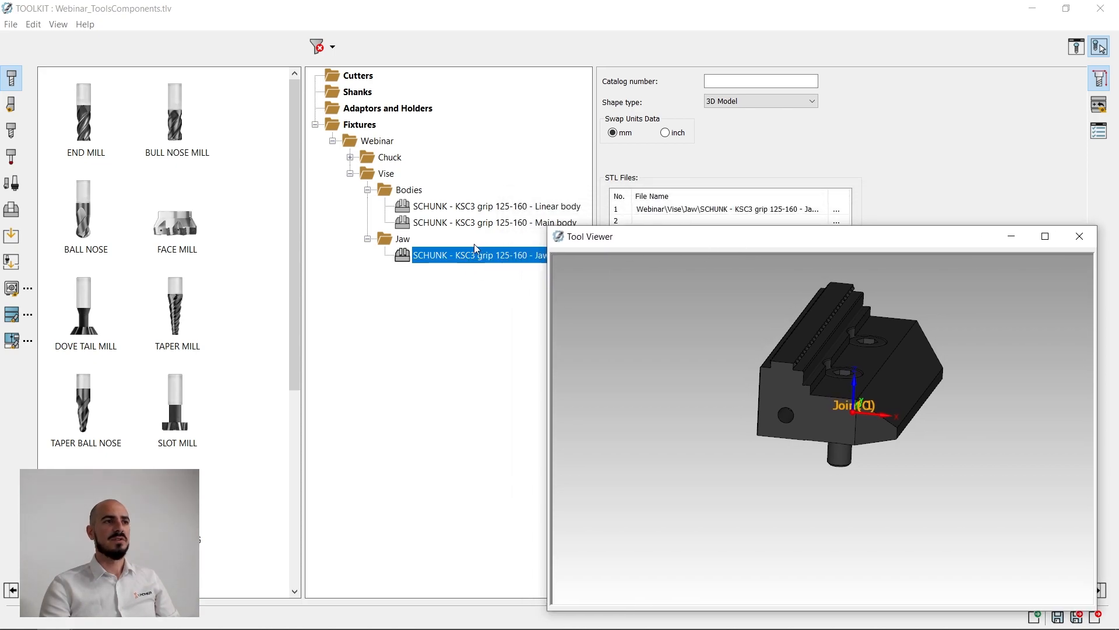
# Step: Convert the SCHUNK - KSC3 grip 125-160 - Jaw fixture component to a jaw and close the Tool Viewer
pyautogui.rightClick(443, 256)
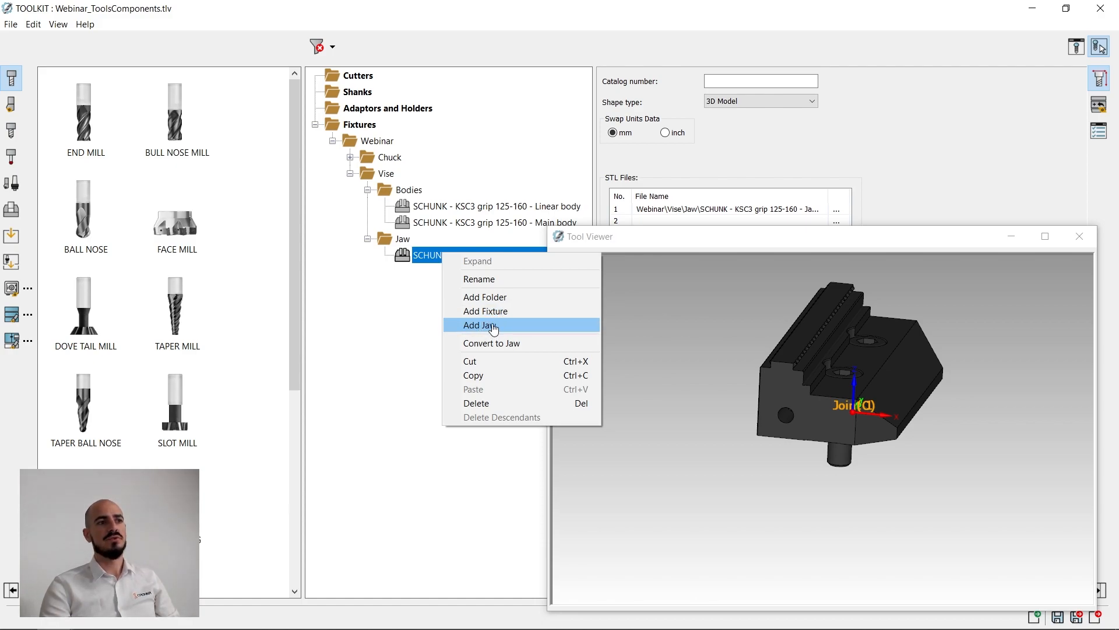
pyautogui.click(507, 344)
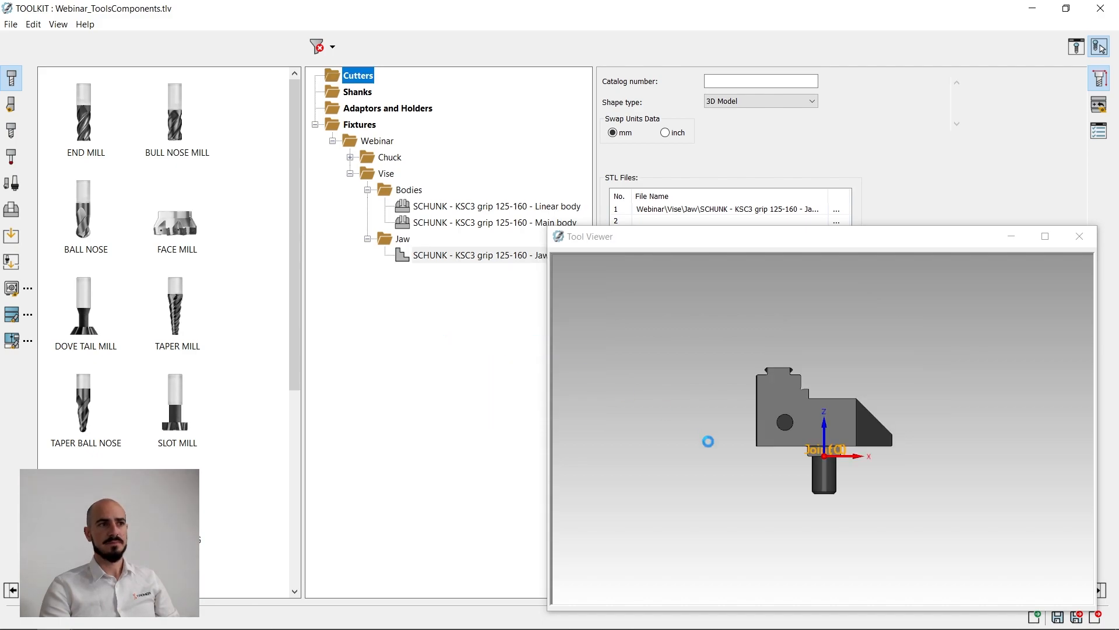
pyautogui.moveTo(844, 420); pyautogui.dragTo(707, 341, button='middle')
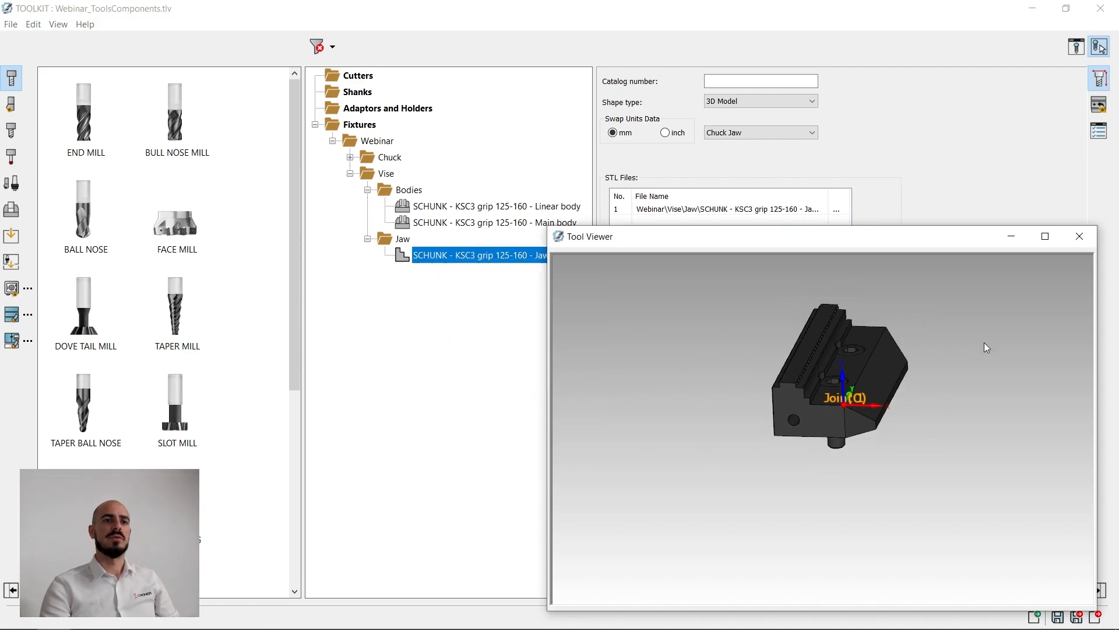
pyautogui.moveTo(984, 340); pyautogui.dragTo(803, 456, button='middle')
pyautogui.click(1080, 237)
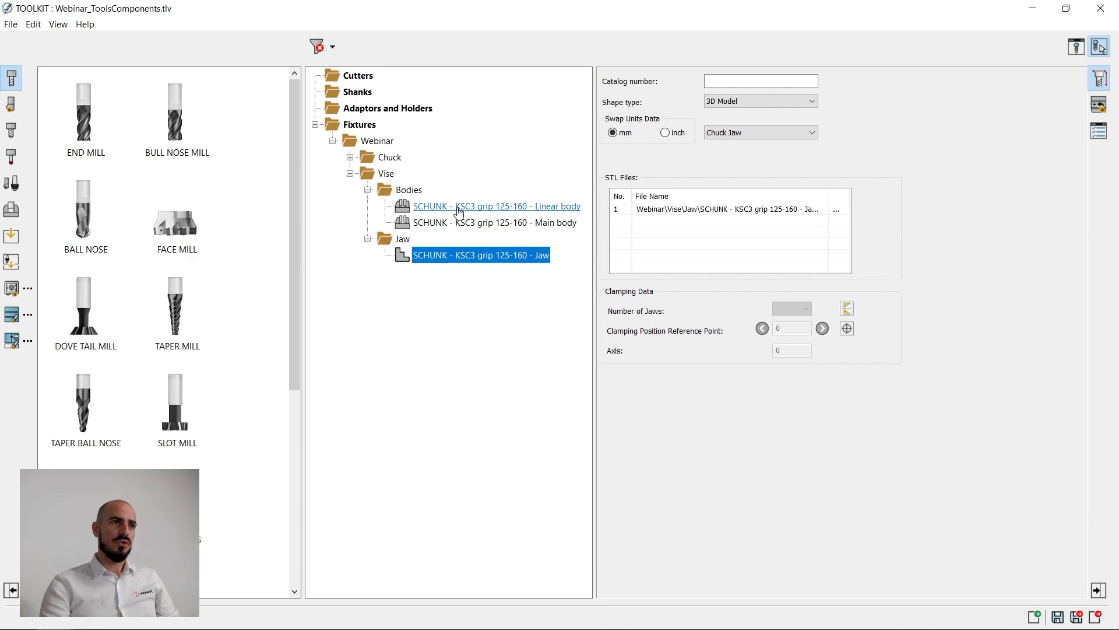
# Step: Open the joint data of the SCHUNK - KSC3 grip 125-160 - Main body and rename Joint 1 as Linear
pyautogui.click(455, 224)
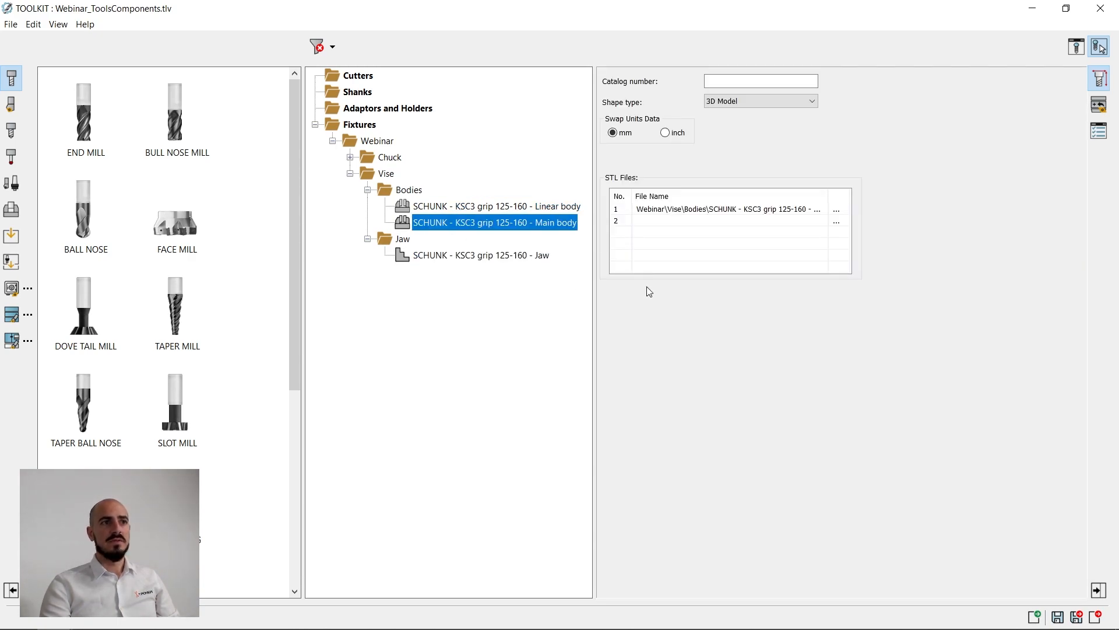
pyautogui.click(1099, 105)
pyautogui.click(625, 198)
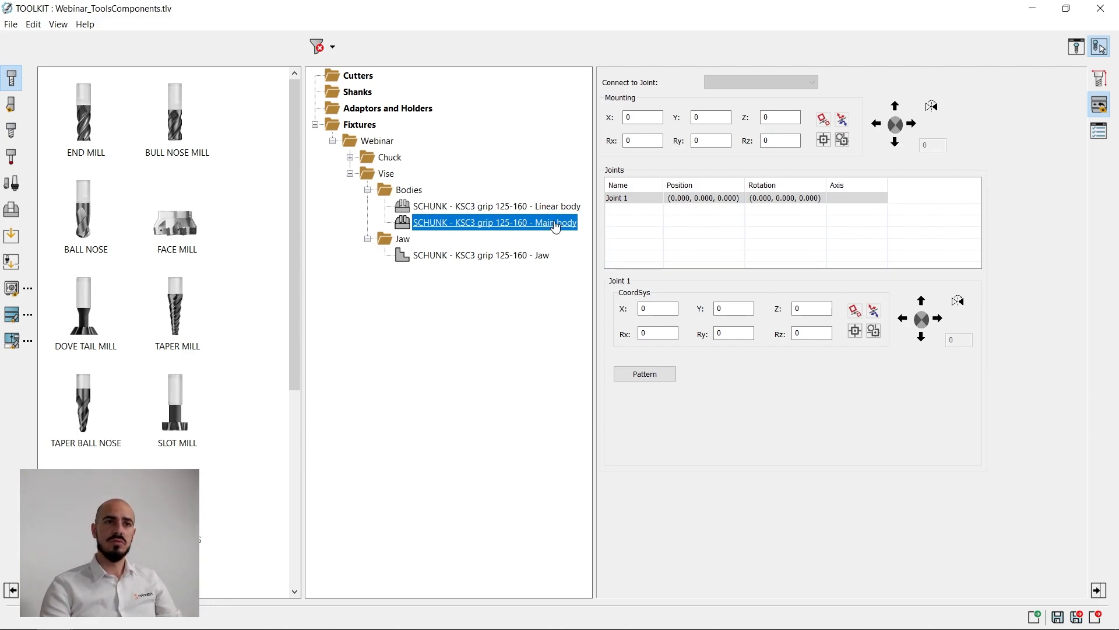
pyautogui.doubleClick(621, 198)
pyautogui.write('Le')
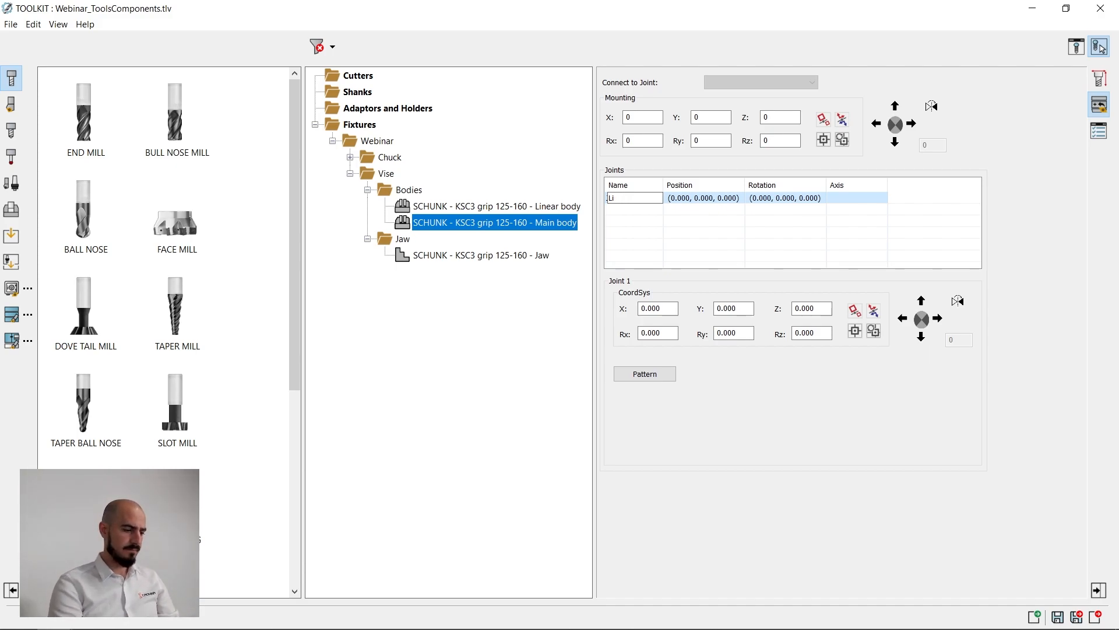
pyautogui.press('Return')
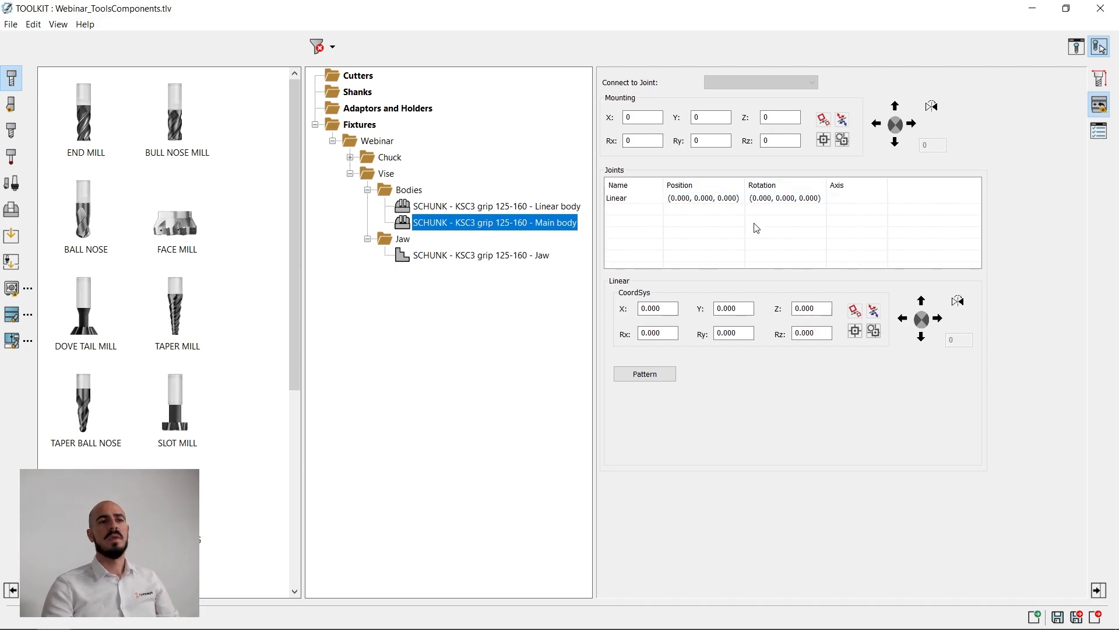
# Step: Set the Main body's Linear joint as a joint with a linear axis
pyautogui.rightClick(733, 198)
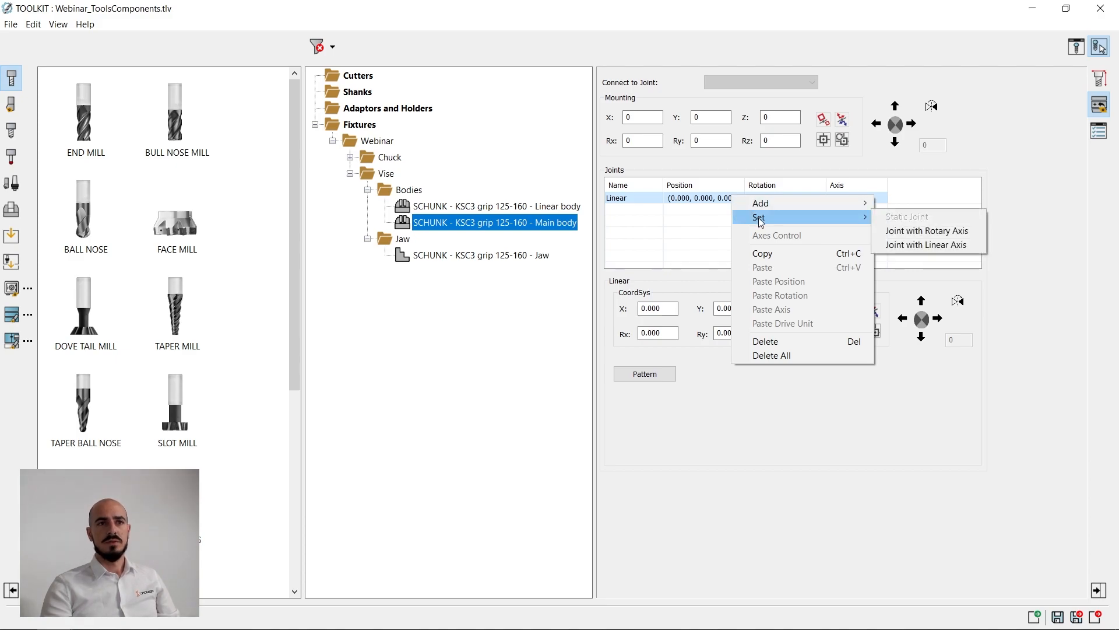
pyautogui.moveTo(852, 216)
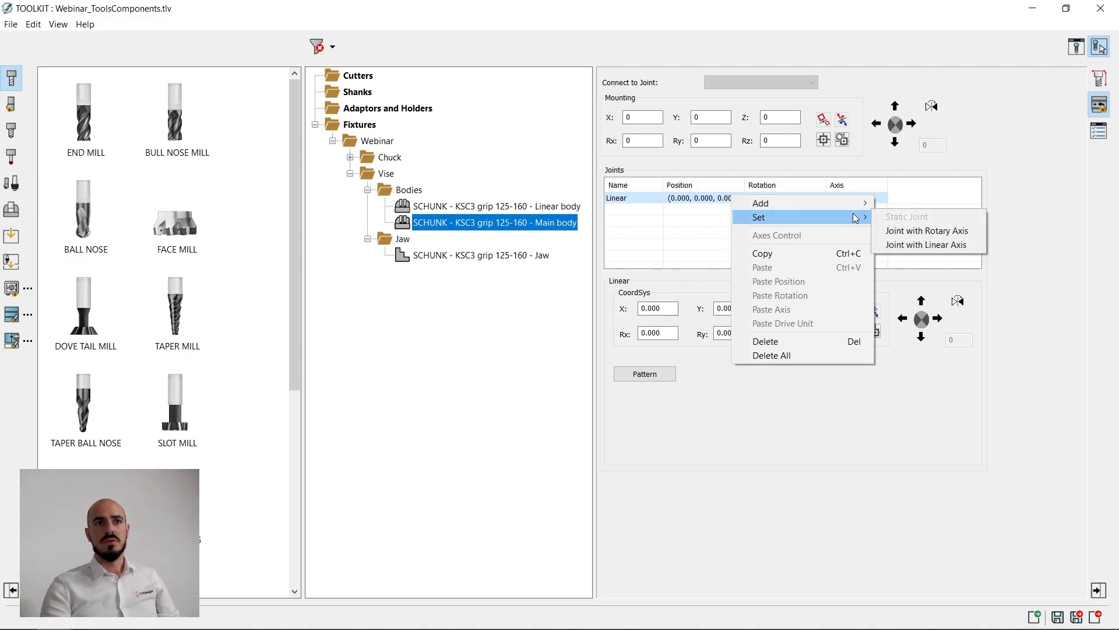
pyautogui.click(927, 245)
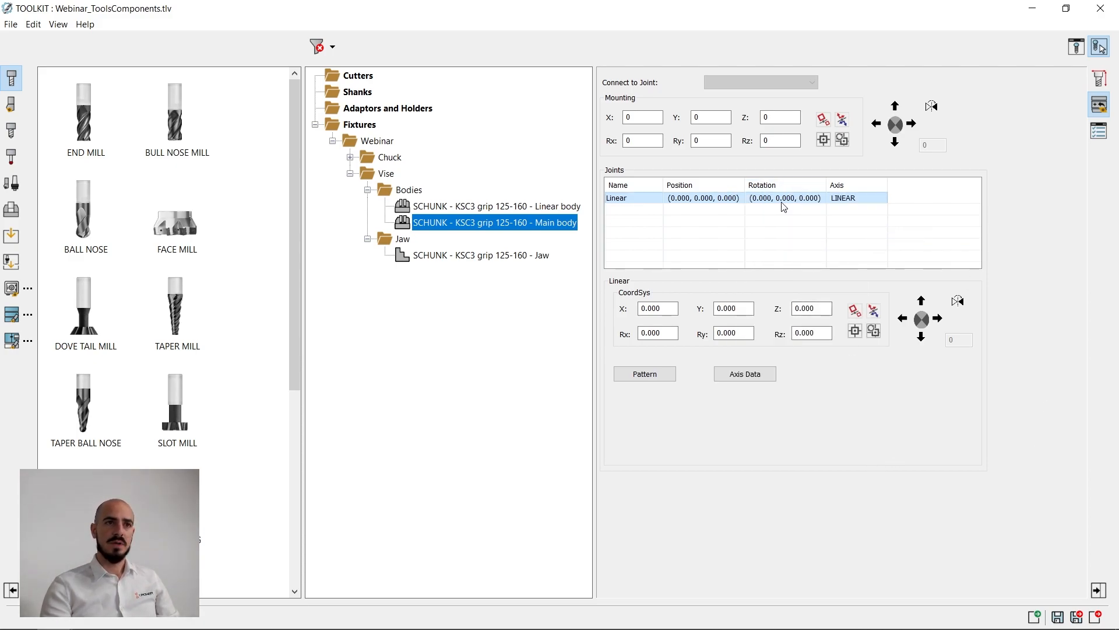
# Step: Start calculating the Linear joint's coordinate system relation, with Main CS as master and Linear CS as slave
pyautogui.click(875, 312)
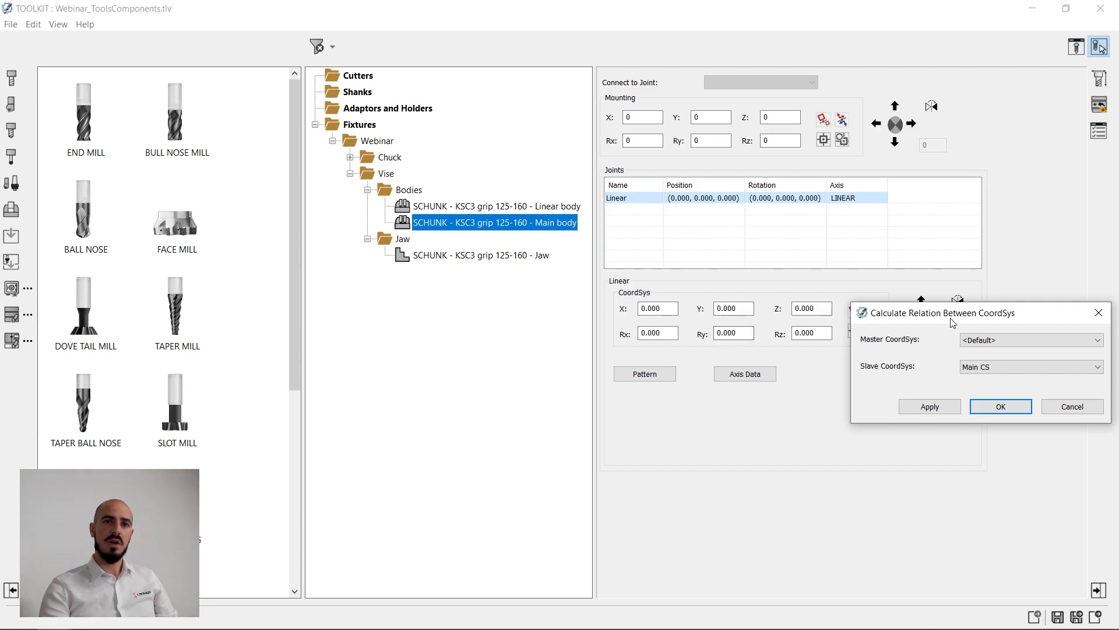
pyautogui.click(1009, 338)
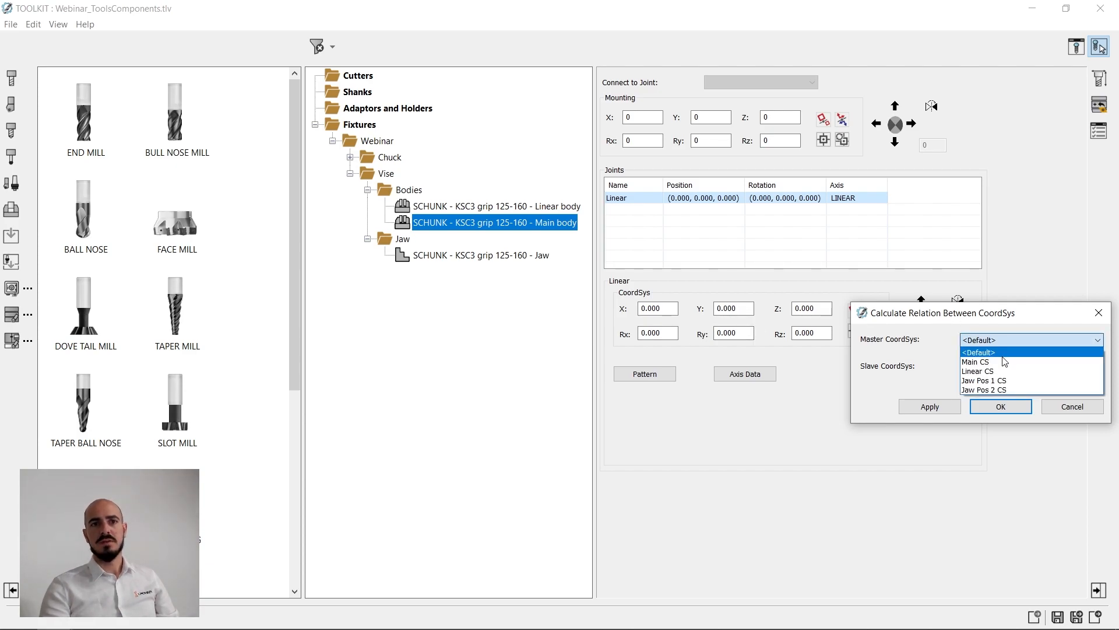
pyautogui.click(893, 318)
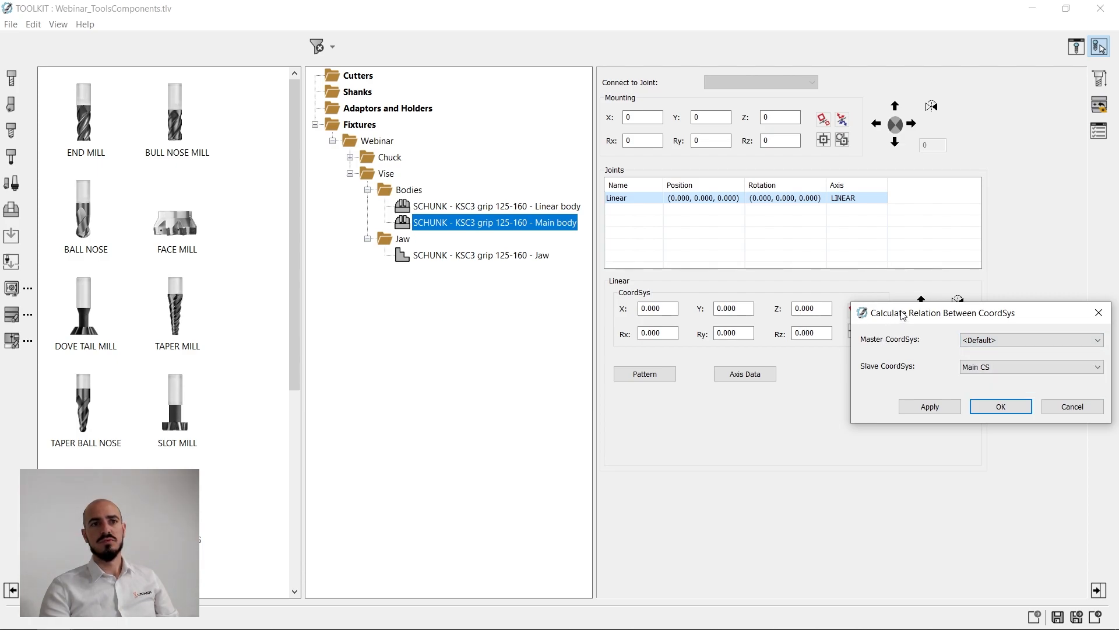
pyautogui.moveTo(904, 315); pyautogui.dragTo(865, 351)
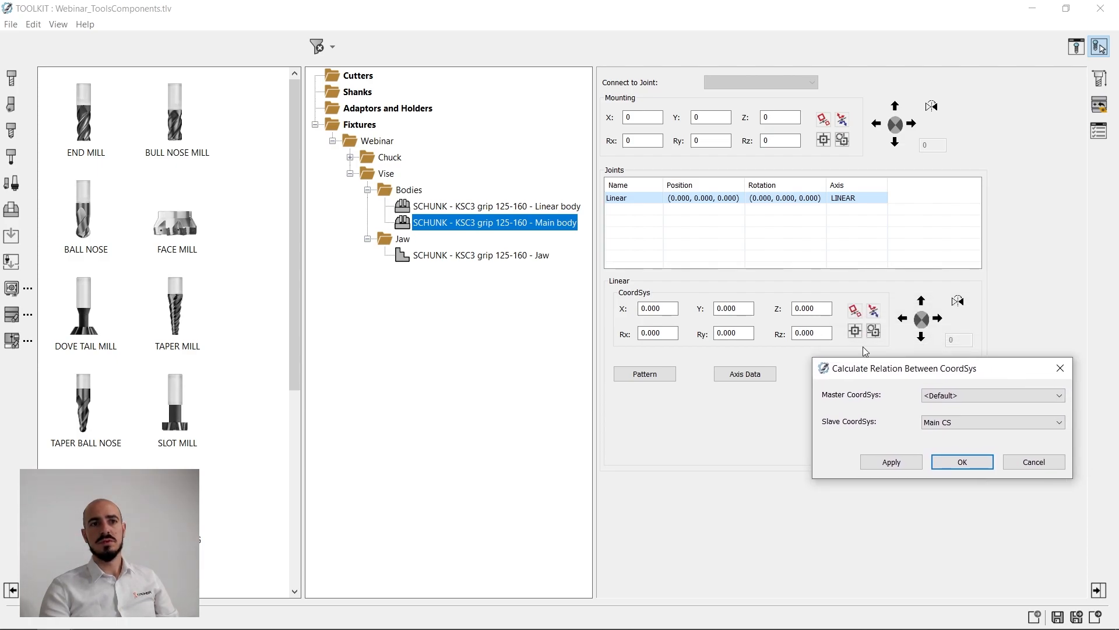
pyautogui.click(935, 391)
pyautogui.click(944, 409)
pyautogui.click(968, 422)
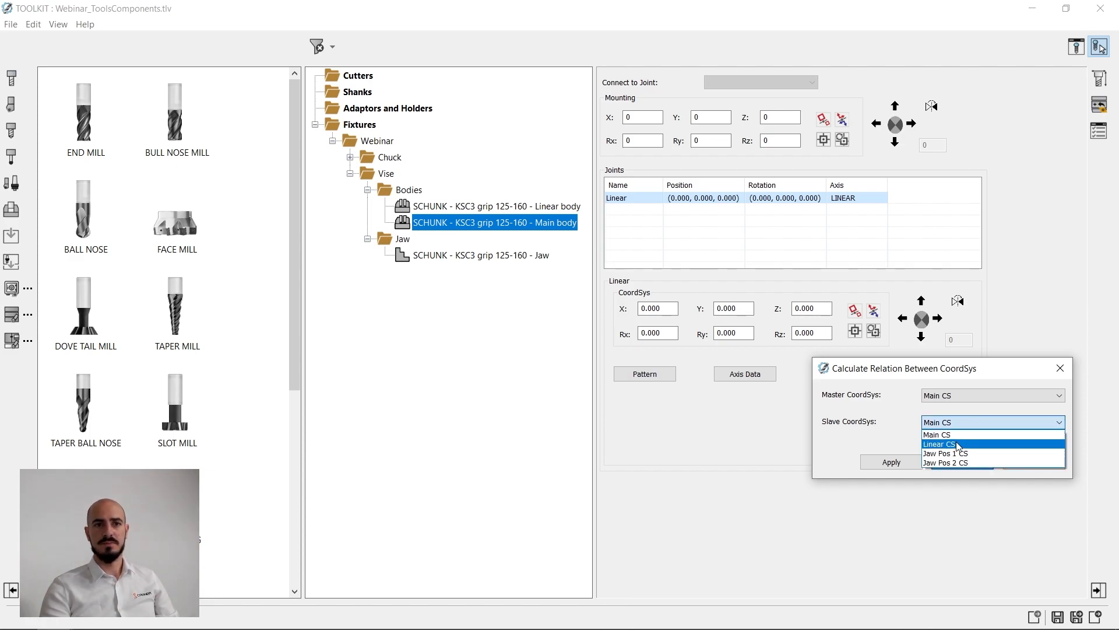
pyautogui.click(957, 445)
# Step: Show the Main body in the Tool Viewer, apply the calculated coordinate system relation to the Linear joint and accept it
pyautogui.click(1076, 47)
pyautogui.moveTo(844, 242); pyautogui.dragTo(437, 144)
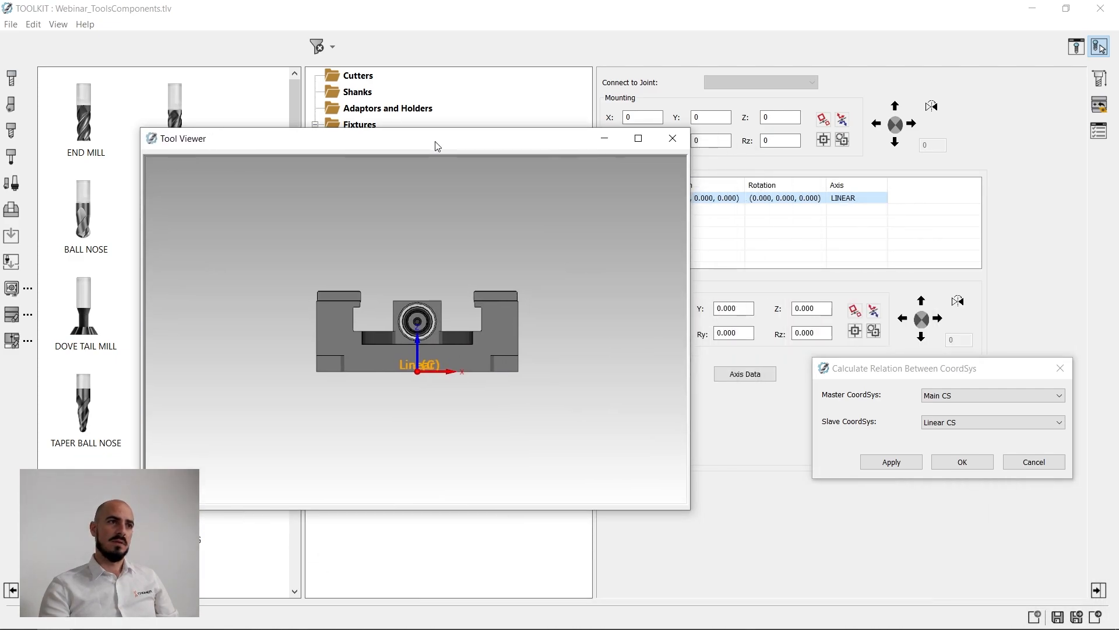
pyautogui.moveTo(514, 395); pyautogui.dragTo(527, 463)
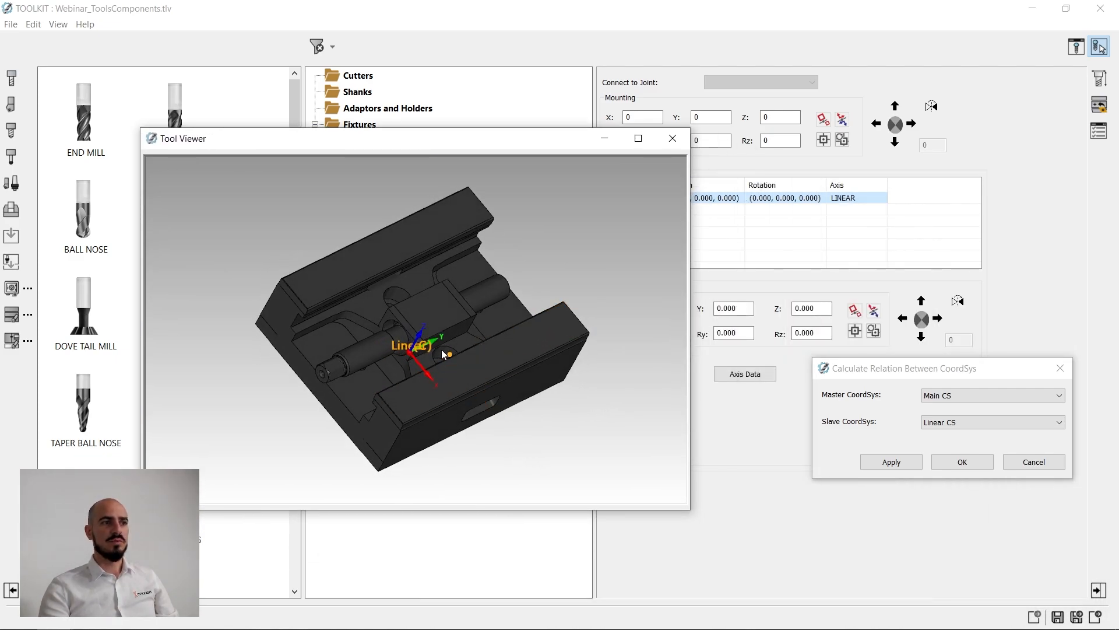
pyautogui.click(891, 463)
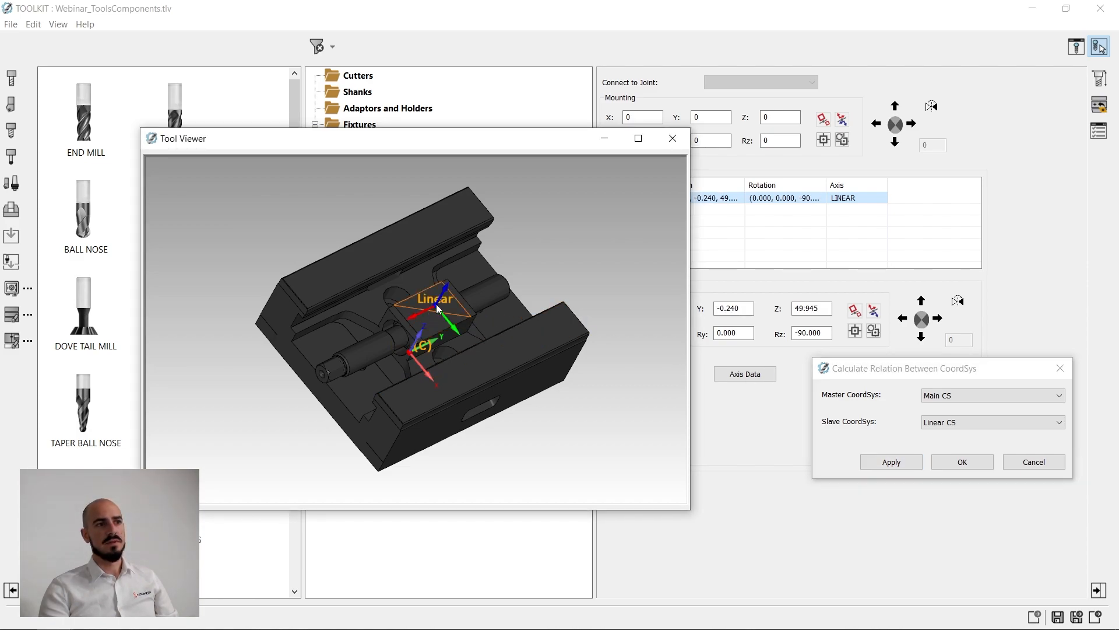
pyautogui.moveTo(439, 308); pyautogui.dragTo(479, 295, button='middle')
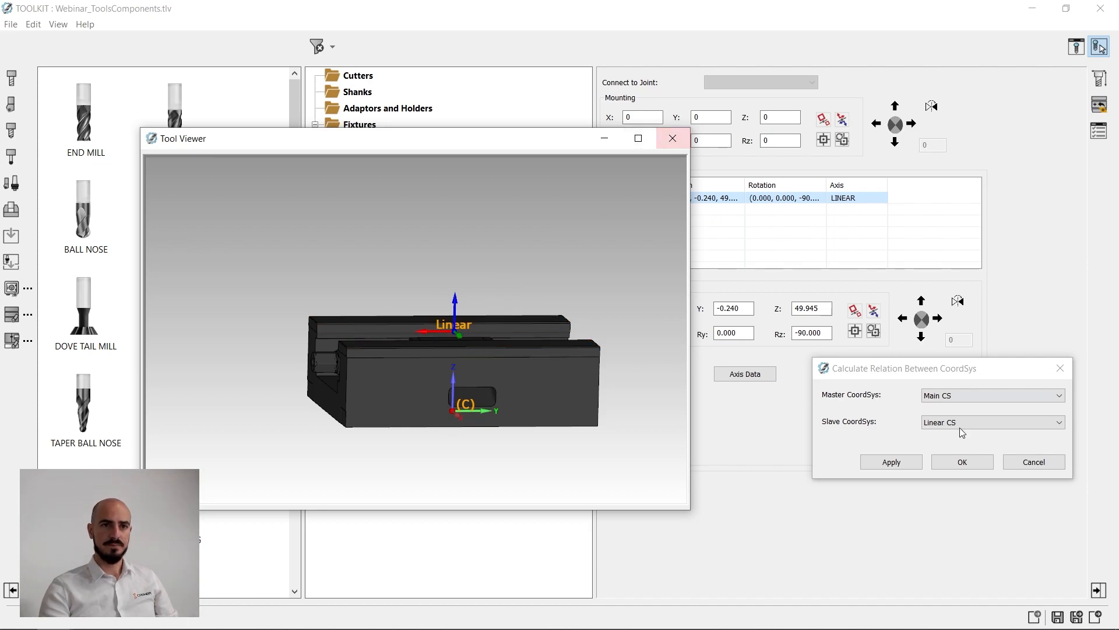
pyautogui.click(946, 461)
# Step: Move and resize the Tool Viewer beside the joint data and examine the Linear joint's axis directions on the Main body
pyautogui.moveTo(520, 144); pyautogui.dragTo(930, 269)
pyautogui.moveTo(1103, 254); pyautogui.dragTo(1068, 342)
pyautogui.moveTo(885, 356); pyautogui.dragTo(394, 269)
pyautogui.moveTo(376, 414); pyautogui.dragTo(445, 408)
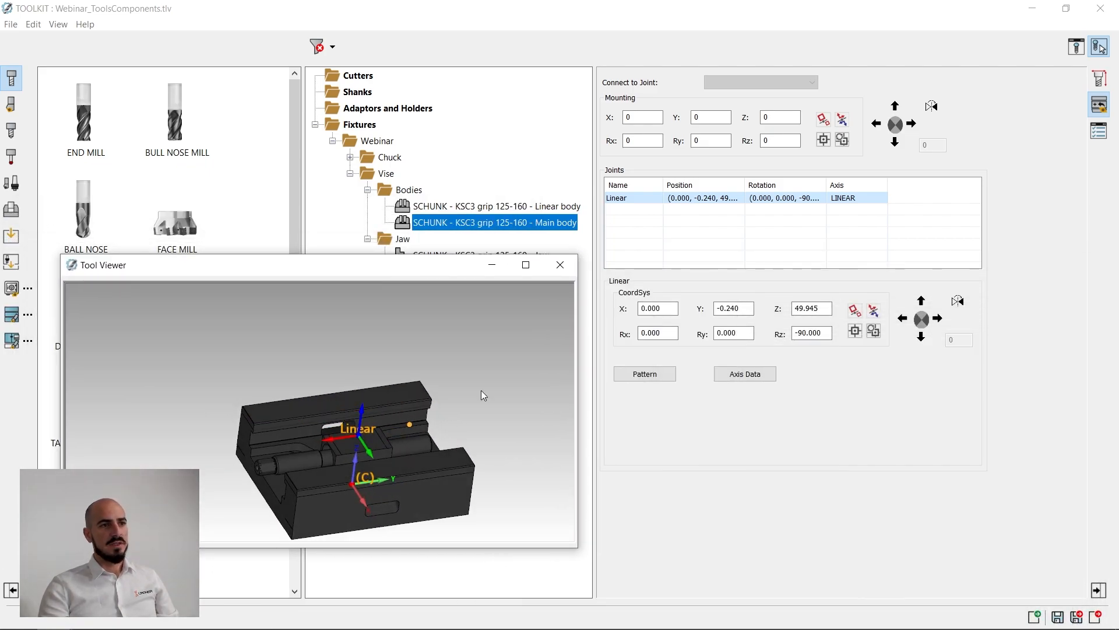
pyautogui.moveTo(390, 463); pyautogui.dragTo(373, 429)
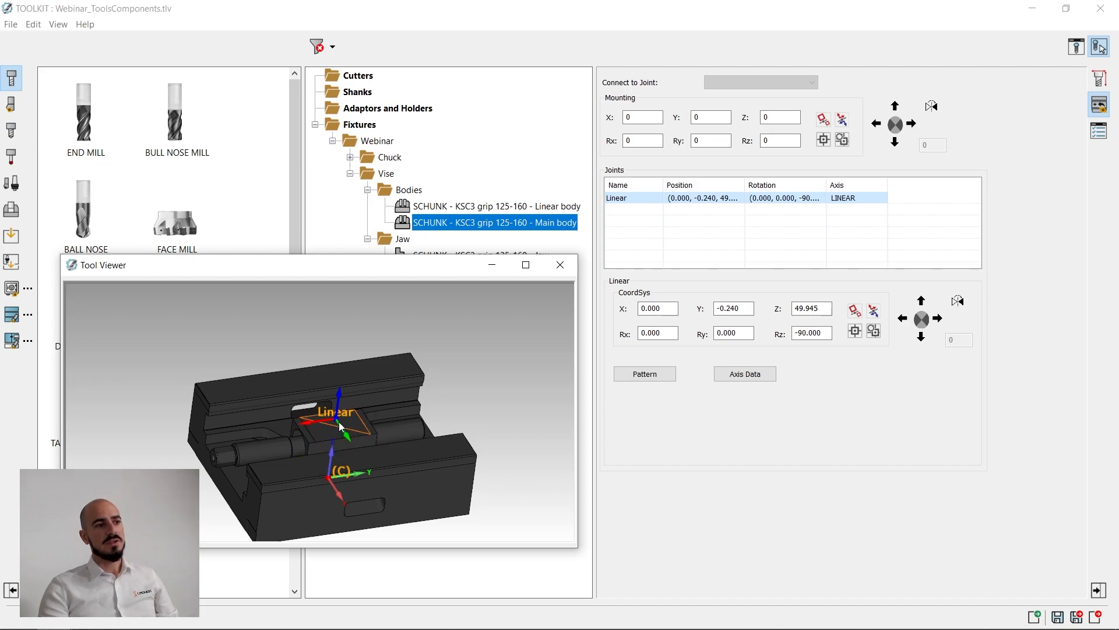
pyautogui.moveTo(332, 432); pyautogui.dragTo(320, 457, button='middle')
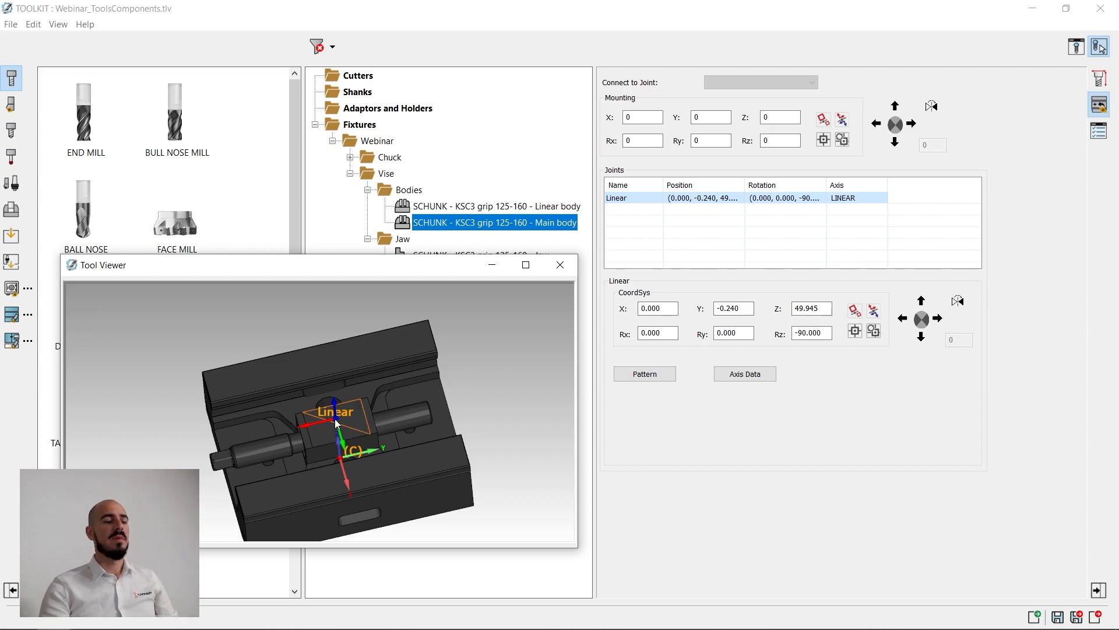
pyautogui.moveTo(446, 453); pyautogui.dragTo(454, 415, button='middle')
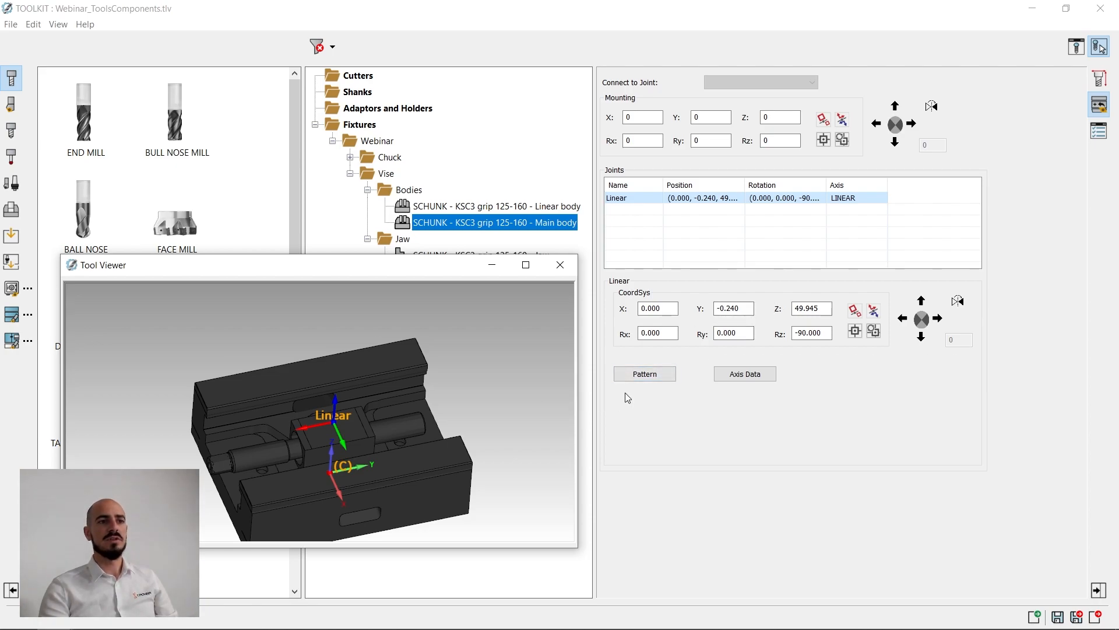
# Step: Add one pattern item to the Linear joint with a shift of 180 degrees
pyautogui.click(654, 379)
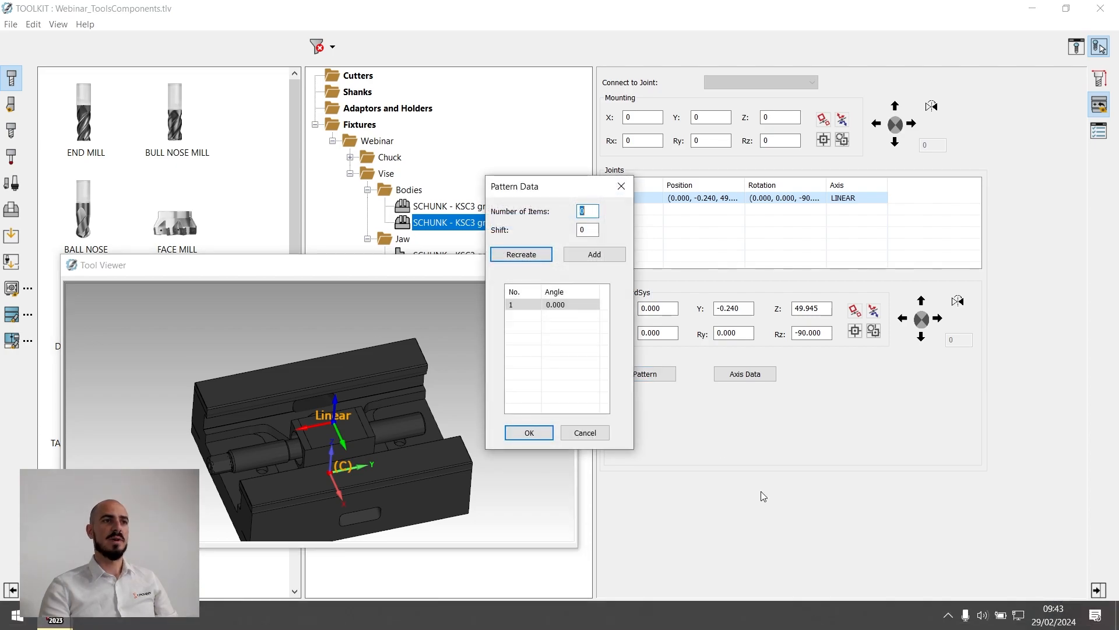
pyautogui.write('1')
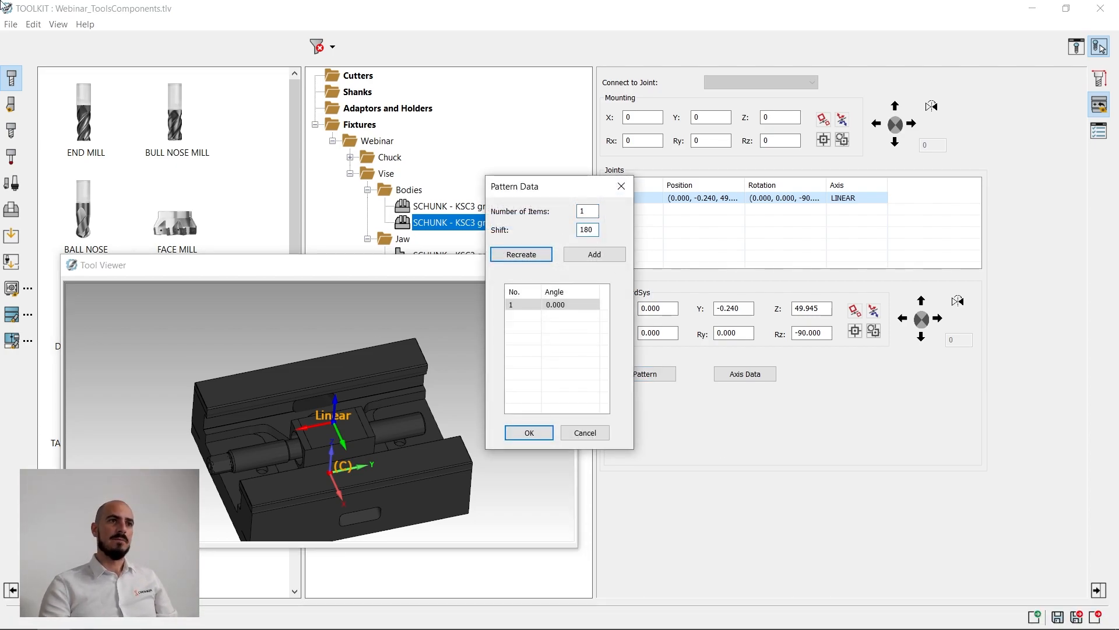
pyautogui.click(598, 255)
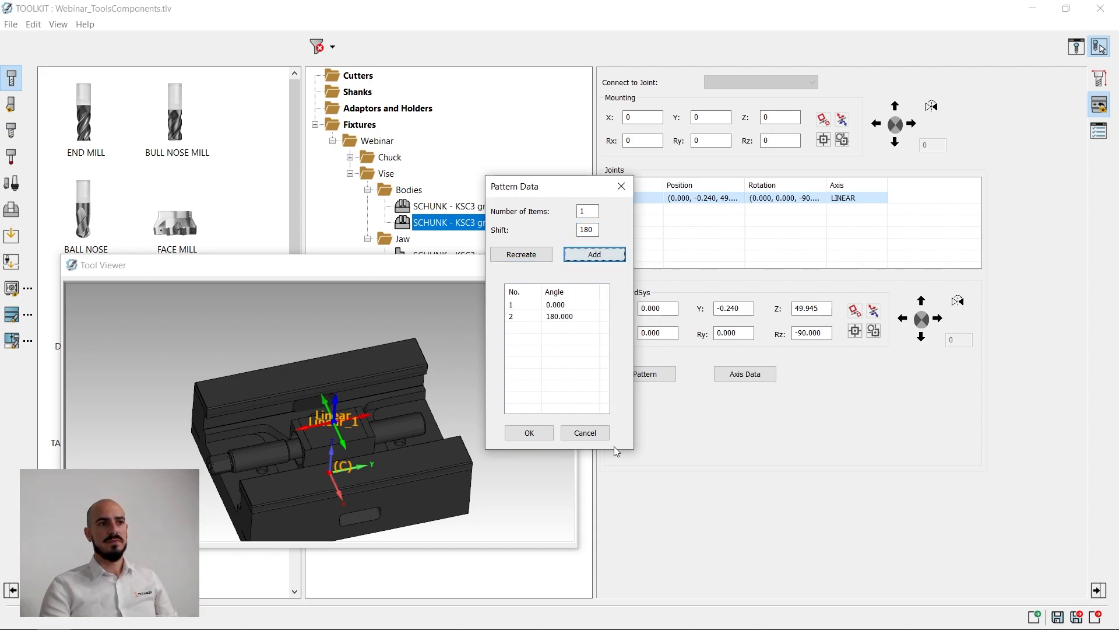
pyautogui.click(528, 433)
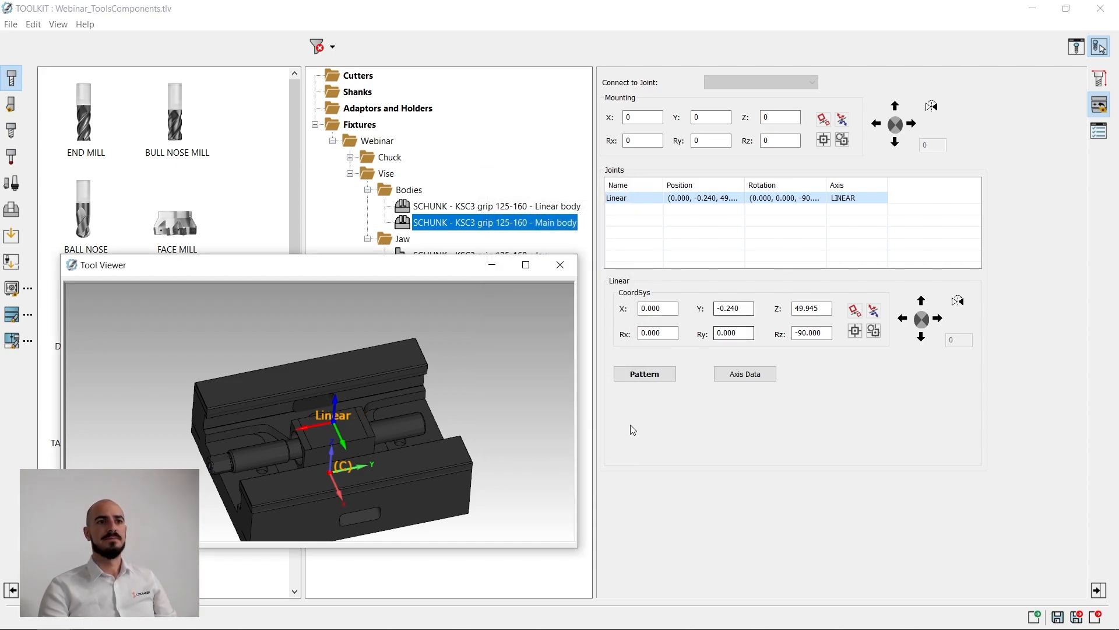
# Step: Open the Linear joint's axis data and name the axis Linear
pyautogui.rightClick(700, 199)
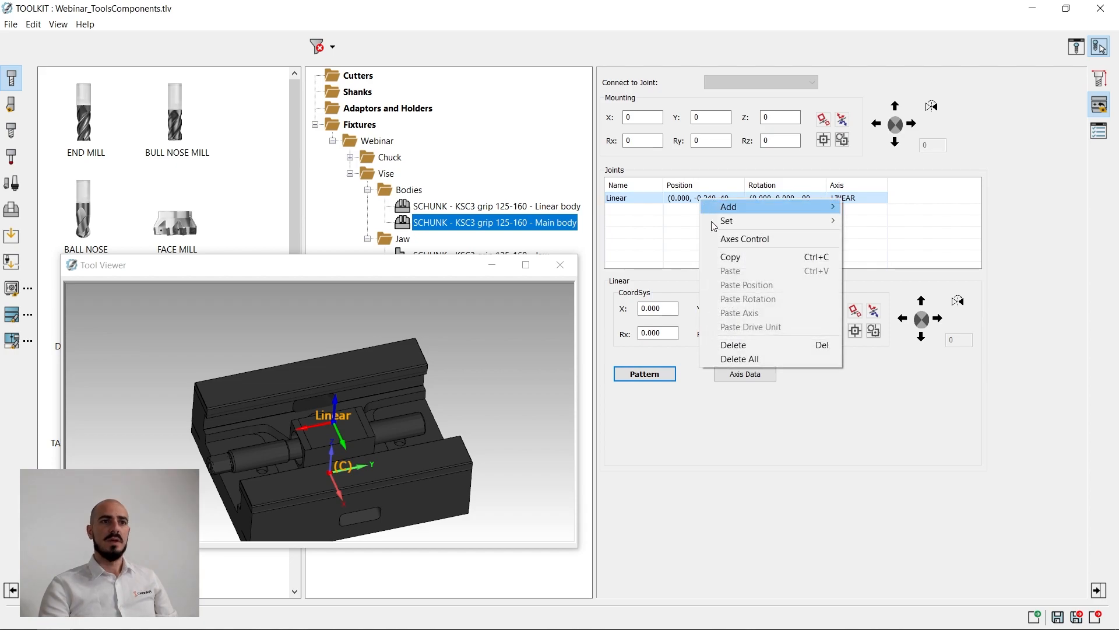
pyautogui.click(776, 407)
pyautogui.click(752, 376)
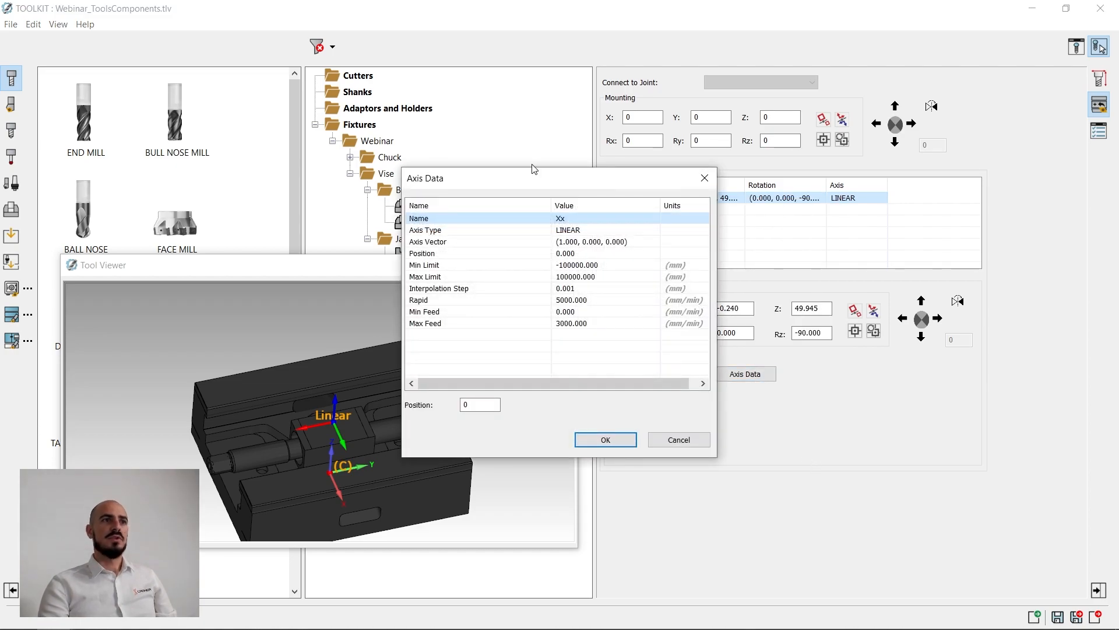
pyautogui.moveTo(546, 184); pyautogui.dragTo(803, 282)
pyautogui.click(857, 317)
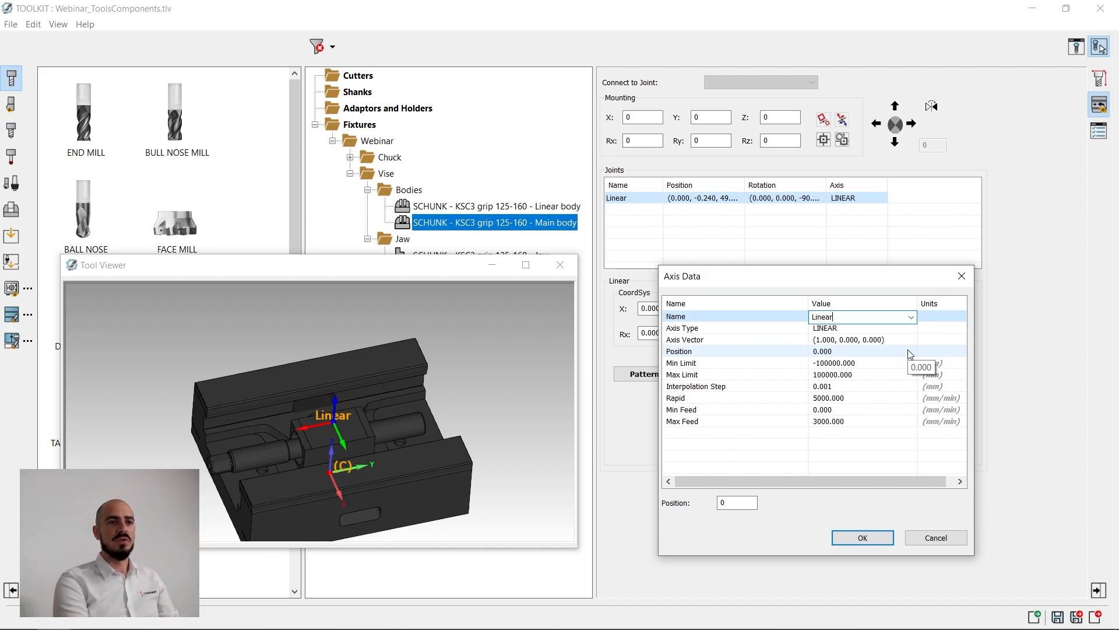
pyautogui.click(860, 449)
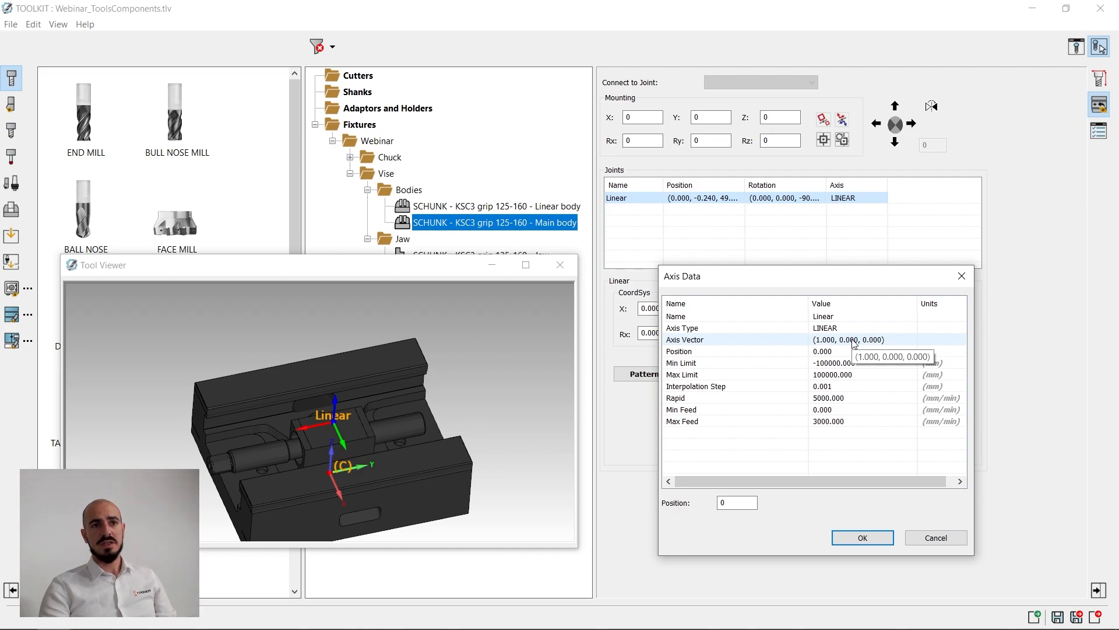
# Step: Check the Linear joint's directions in the Tool Viewer and set its axis vector to (0.000, -1.000, 0.000)
pyautogui.click(373, 477)
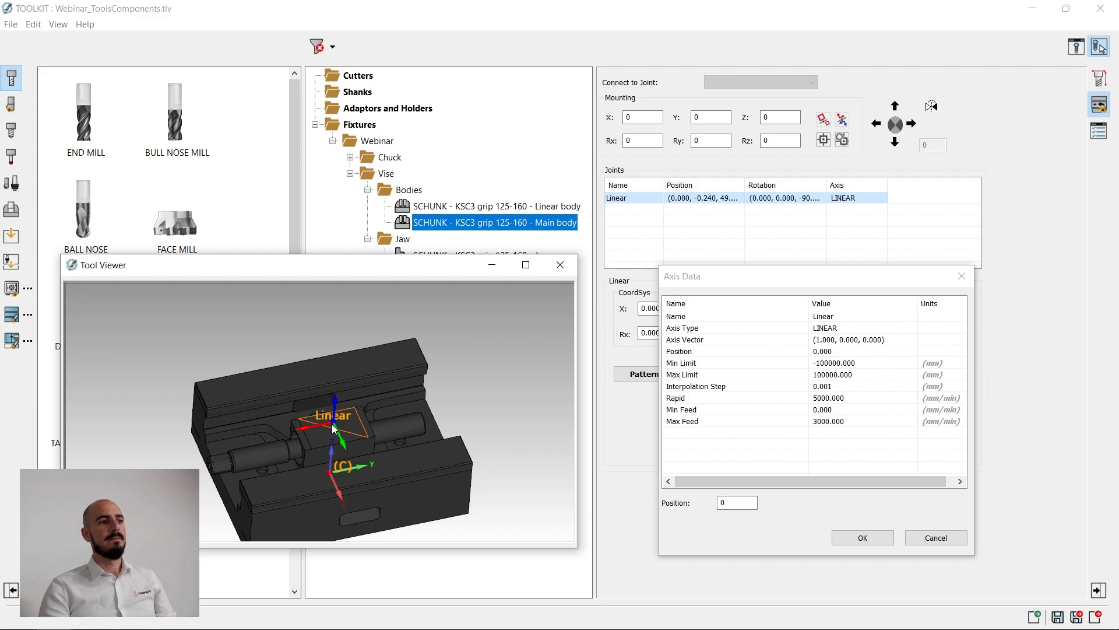
pyautogui.click(835, 341)
pyautogui.click(911, 340)
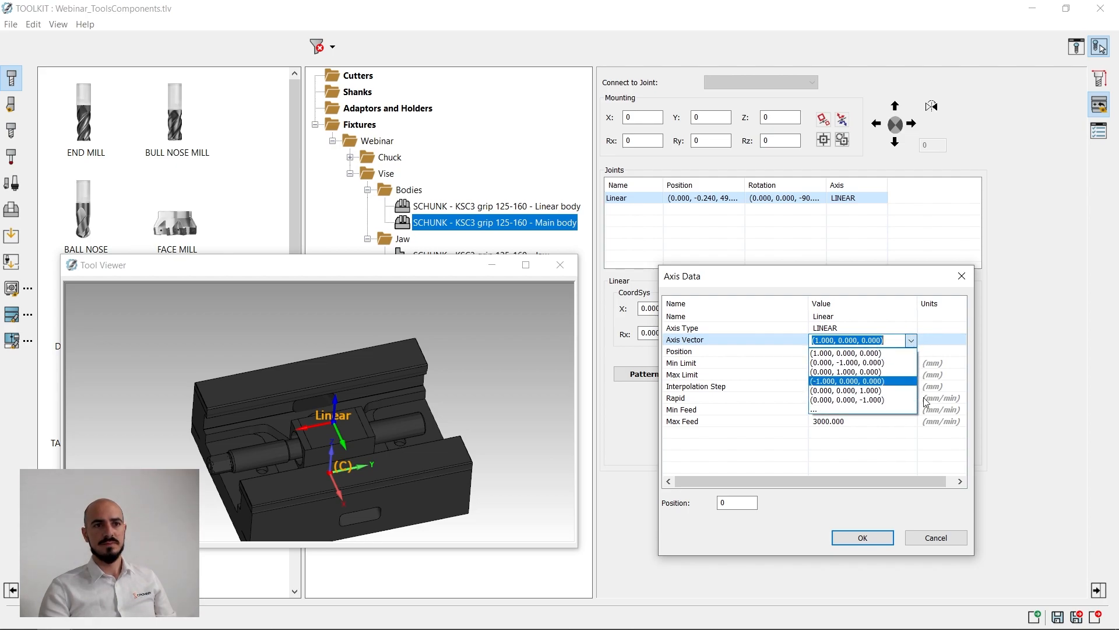
pyautogui.click(858, 363)
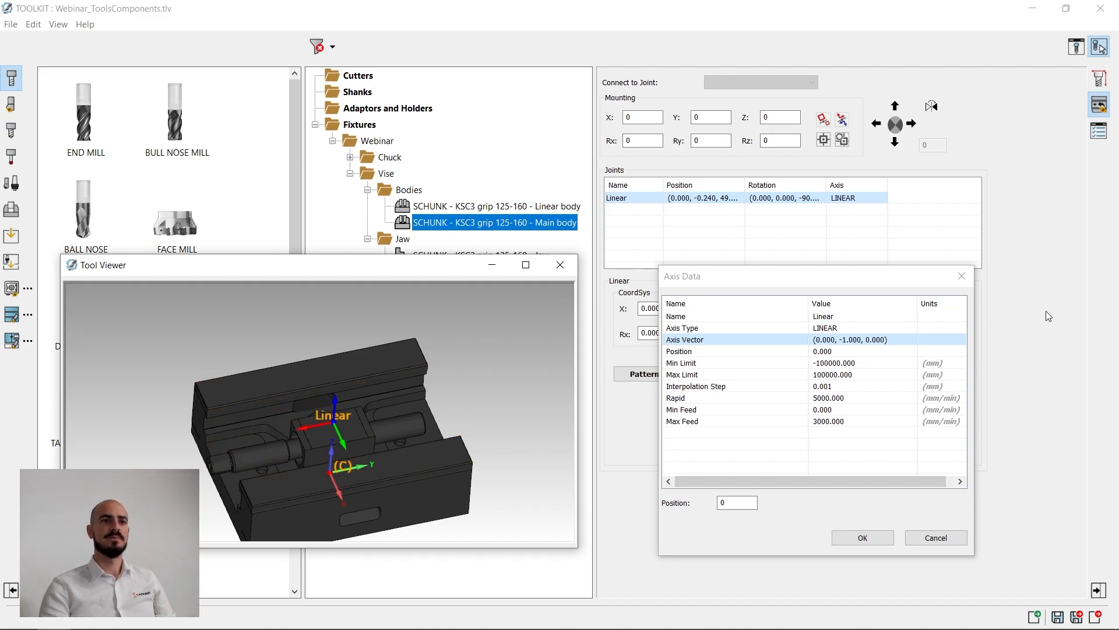
# Step: Set the Linear axis minimum limit to 0 and maximum limit to 200 mm and accept the axis data
pyautogui.click(850, 364)
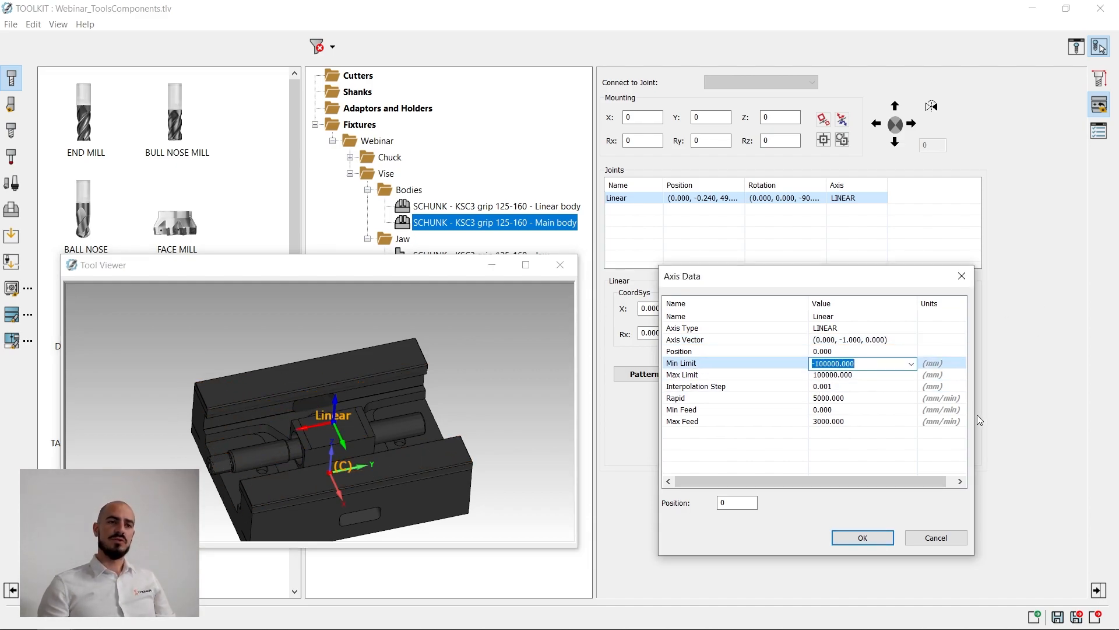
pyautogui.write('0')
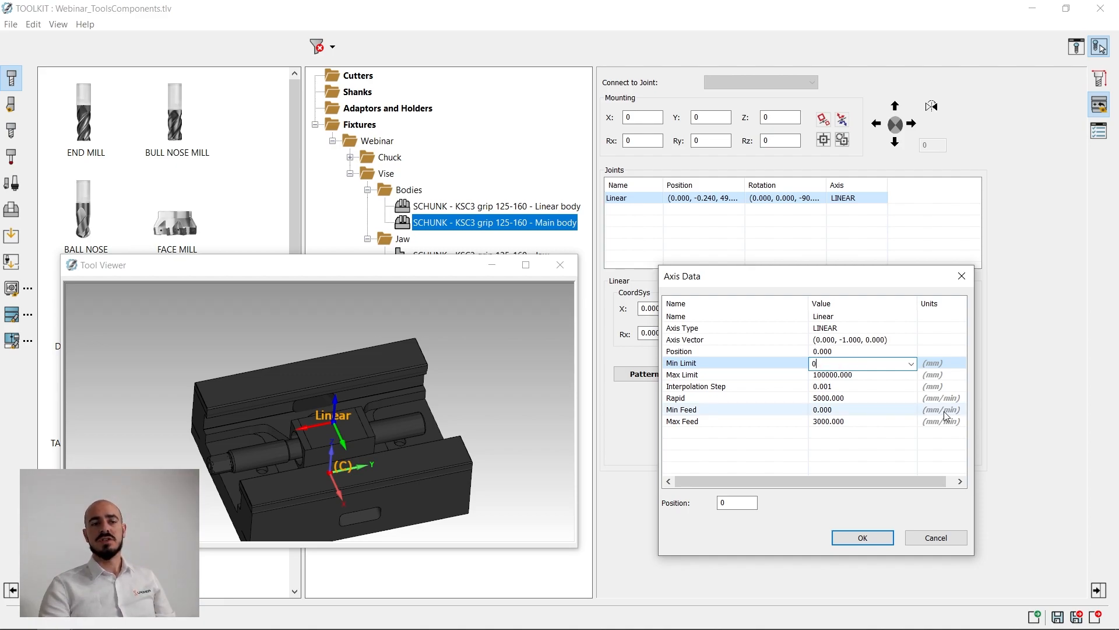
pyautogui.press('Return')
pyautogui.click(870, 374)
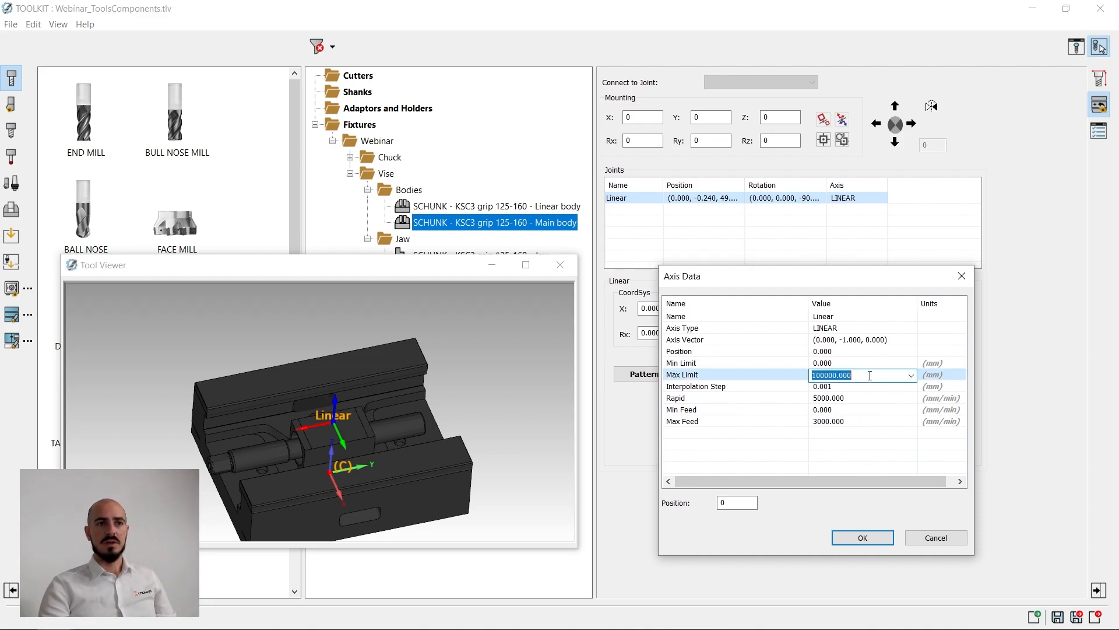
pyautogui.click(863, 374)
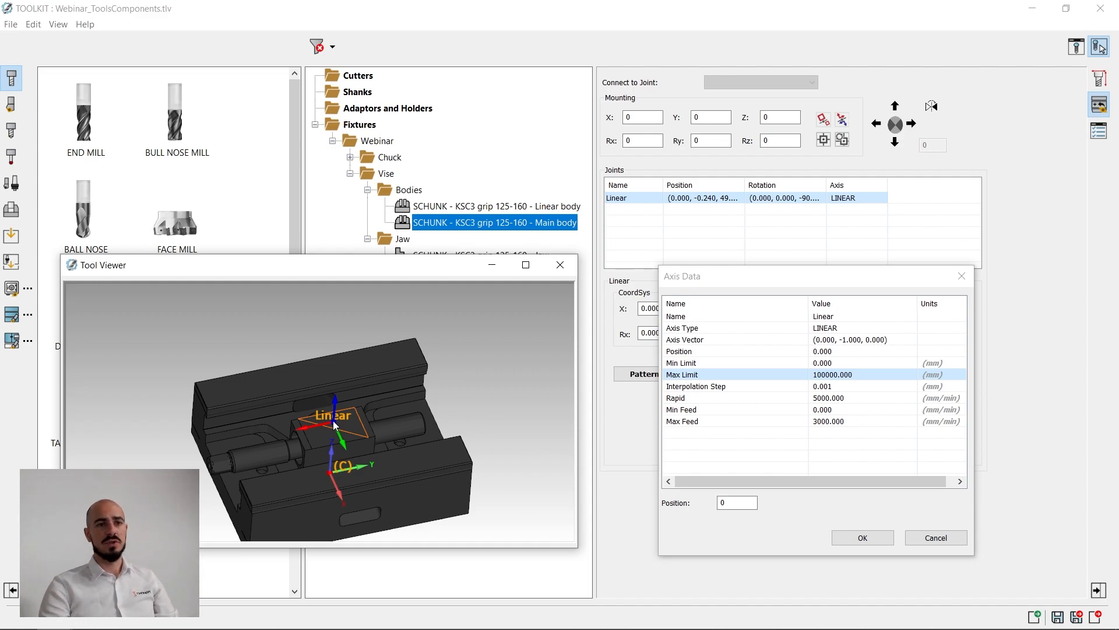
pyautogui.click(854, 378)
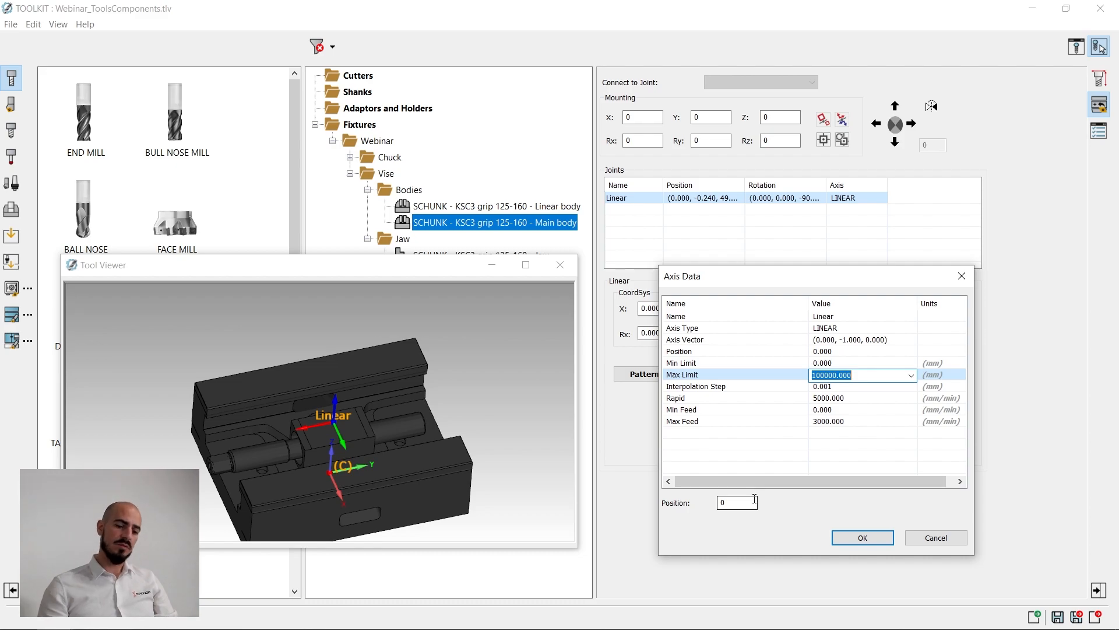
pyautogui.write('200')
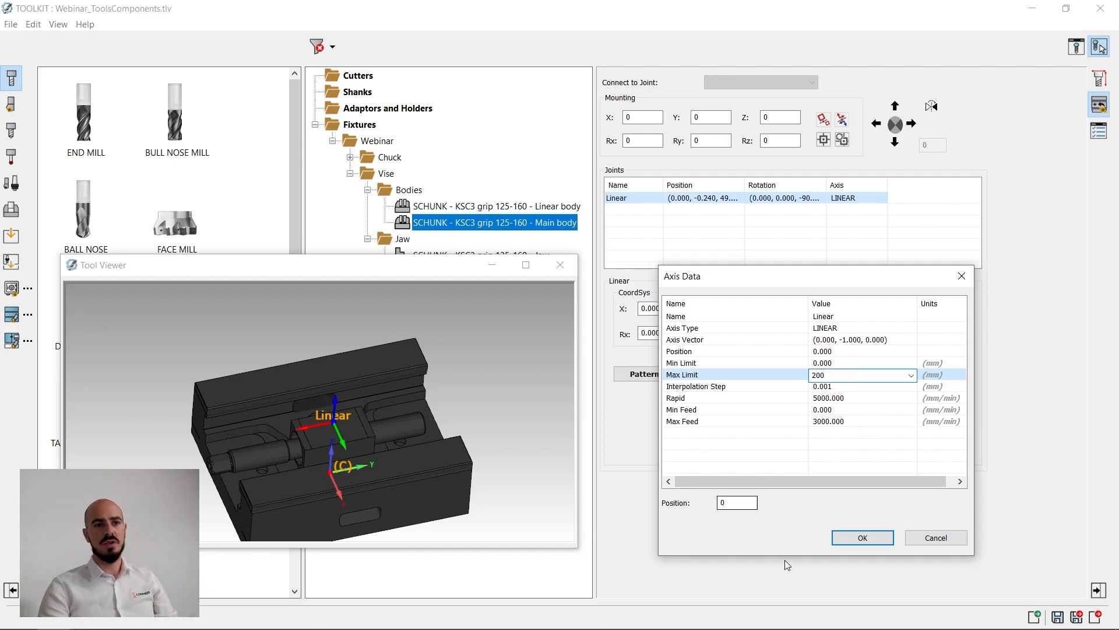
pyautogui.click(854, 446)
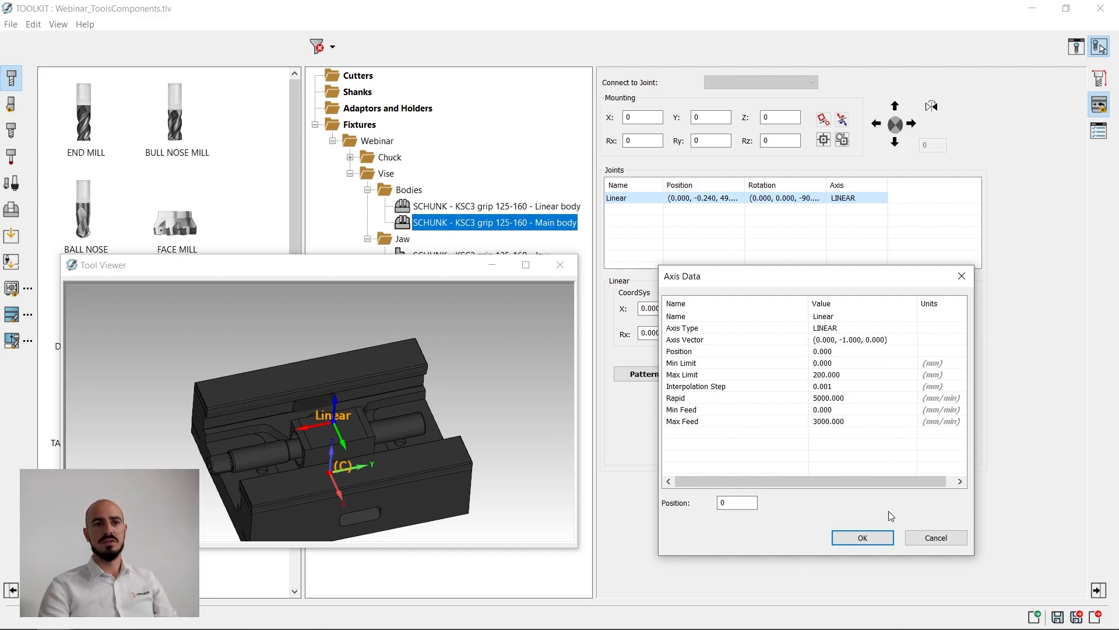
pyautogui.click(862, 539)
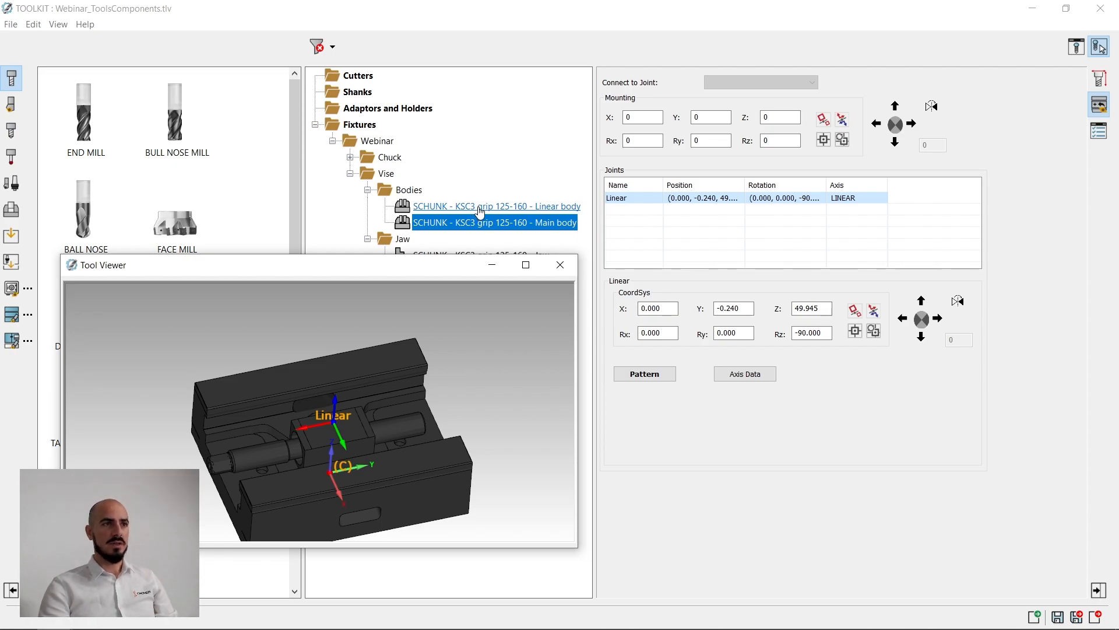
# Step: Duplicate the existing joint on the SCHUNK - KSC3 grip 125-160 - Linear body by copying and pasting it
pyautogui.click(479, 211)
pyautogui.moveTo(275, 433); pyautogui.dragTo(350, 383)
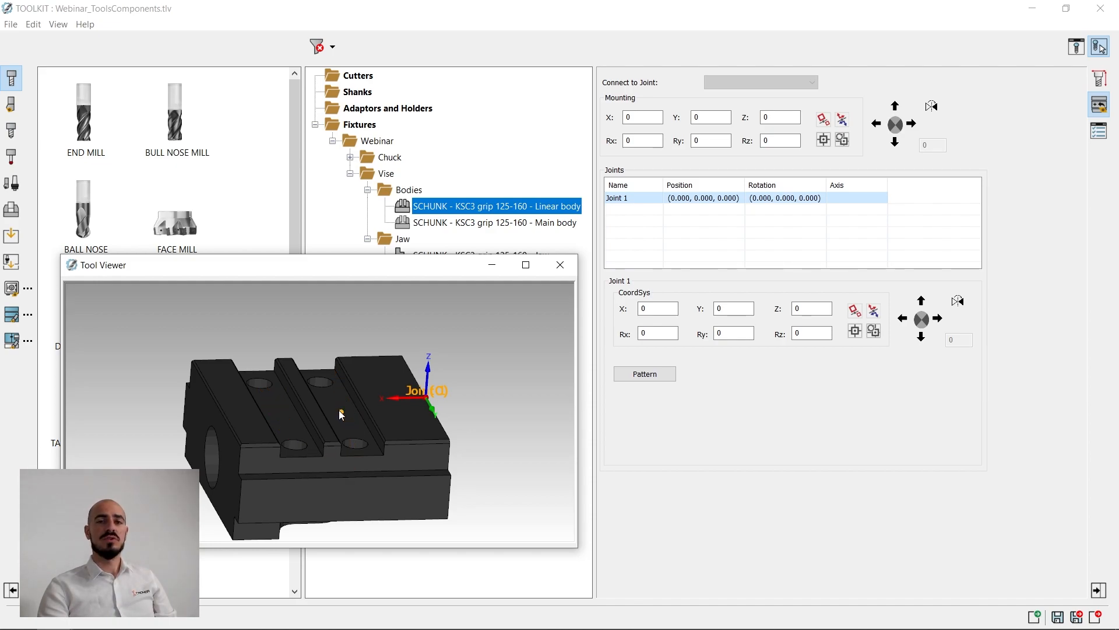
pyautogui.moveTo(372, 419); pyautogui.dragTo(317, 411, button='middle')
pyautogui.scroll(-2, 363, 378)
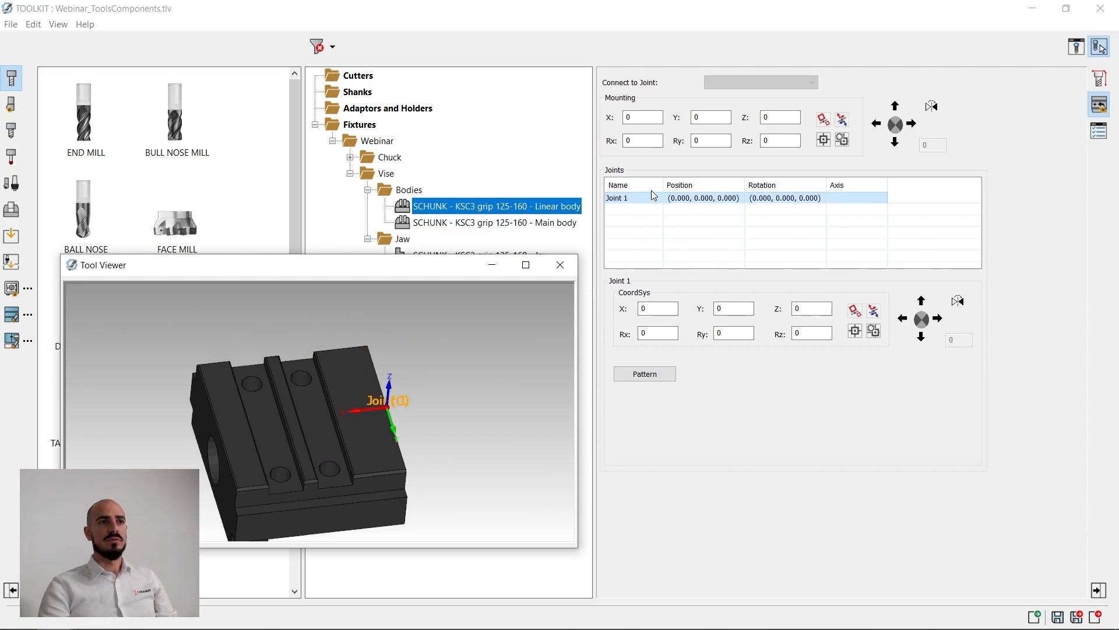
pyautogui.doubleClick(635, 198)
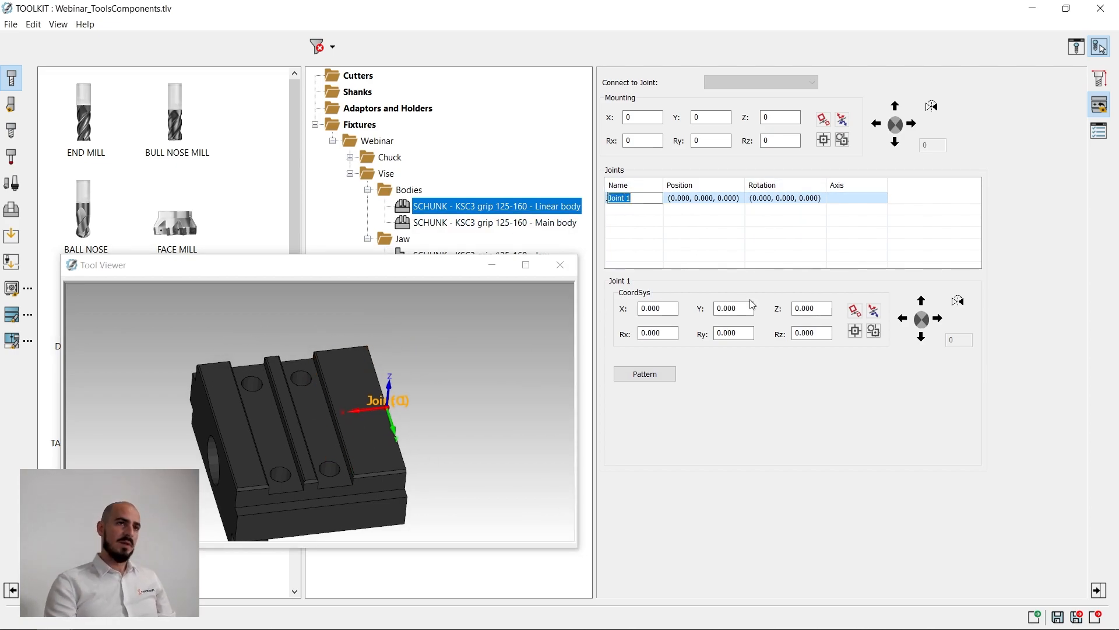
pyautogui.click(704, 198)
pyautogui.rightClick(704, 198)
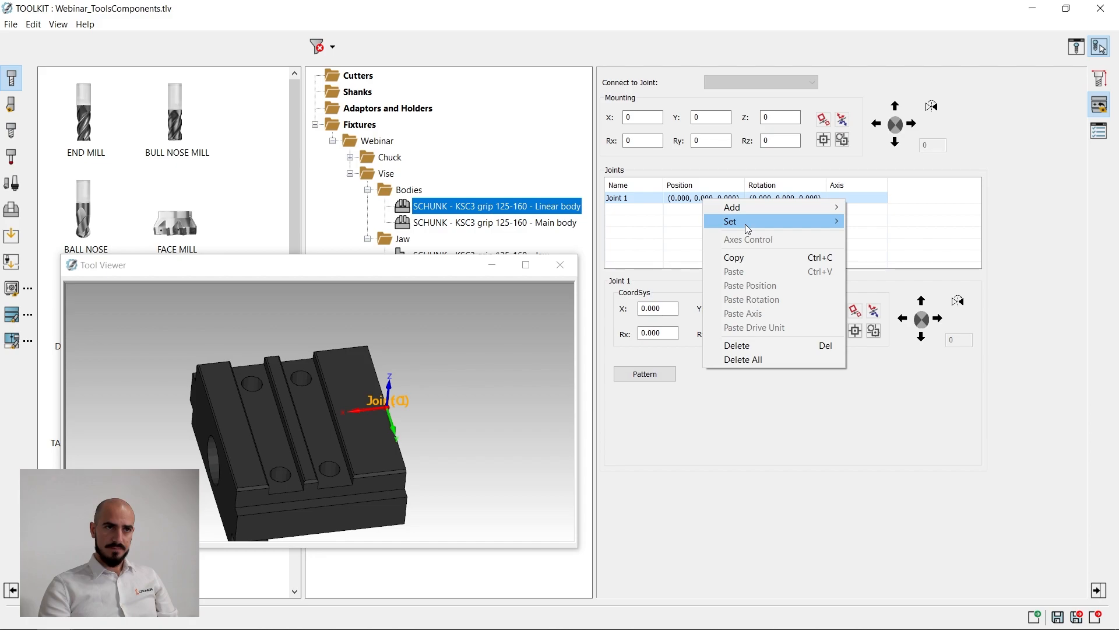
pyautogui.click(743, 258)
pyautogui.rightClick(664, 225)
pyautogui.click(722, 298)
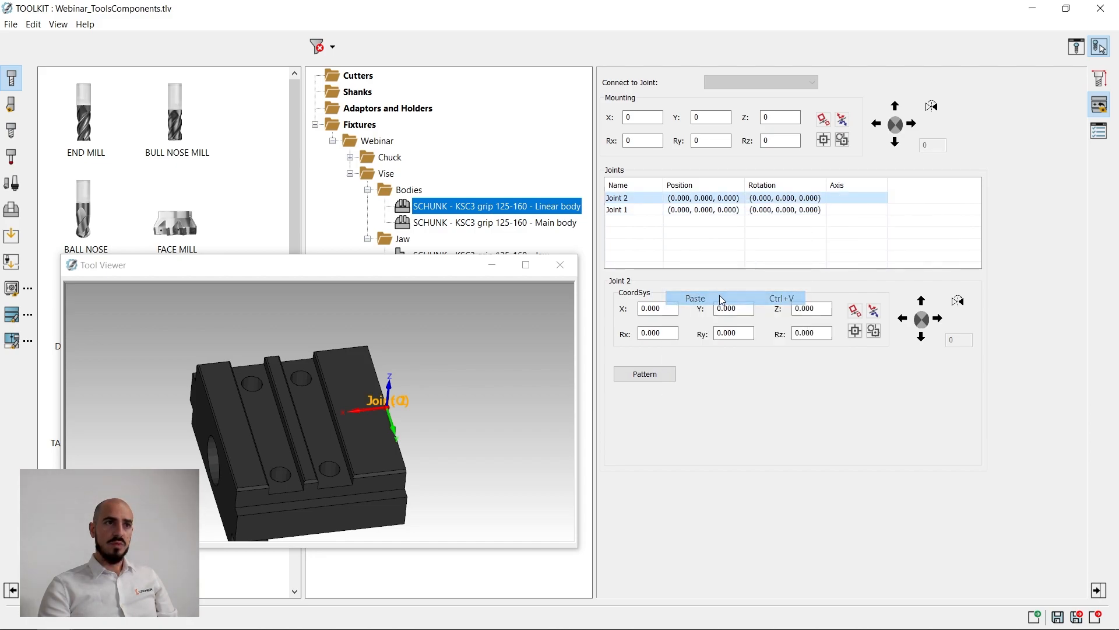
# Step: Rename the Linear body's two joints Position 1 and Position 2, from first to second in the list
pyautogui.doubleClick(638, 198)
pyautogui.write('Positio')
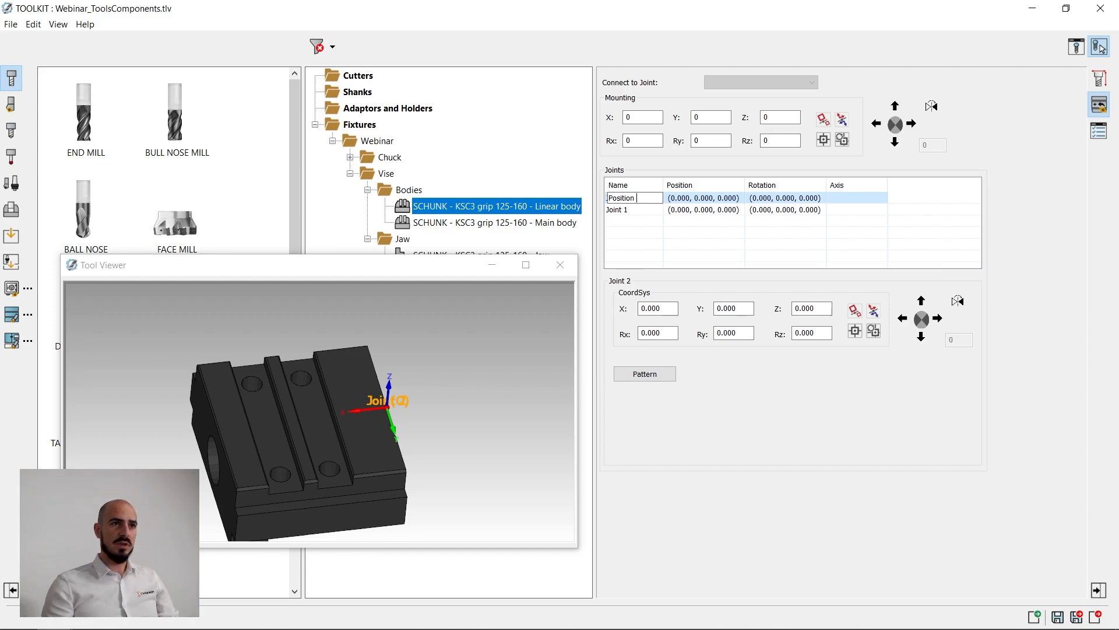
pyautogui.press('Return')
pyautogui.doubleClick(605, 211)
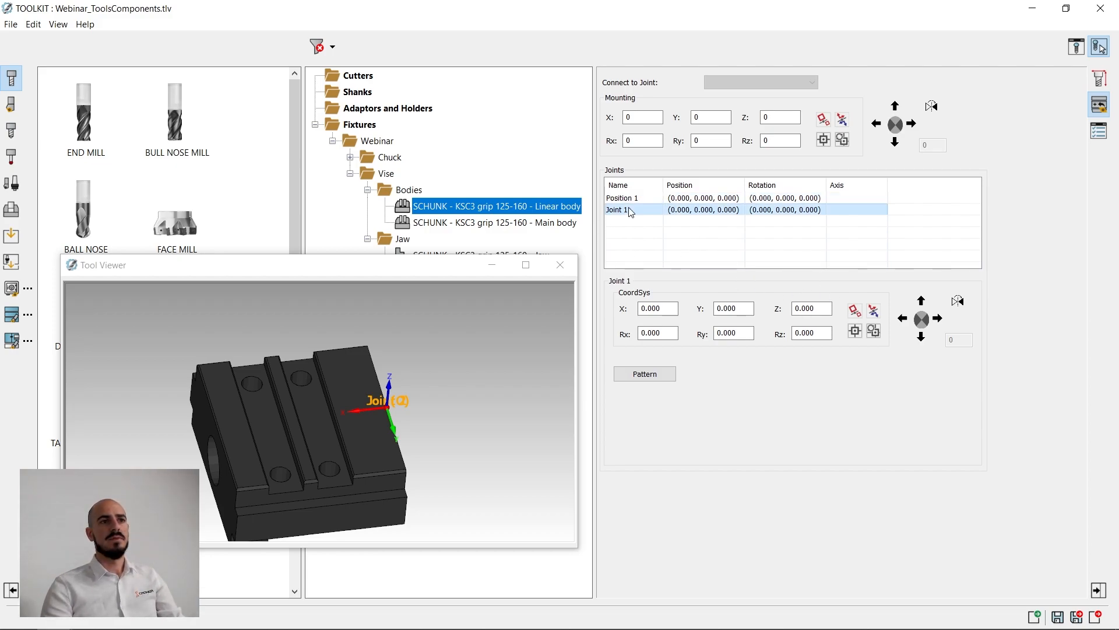
pyautogui.write('Position 2')
pyautogui.press('Return')
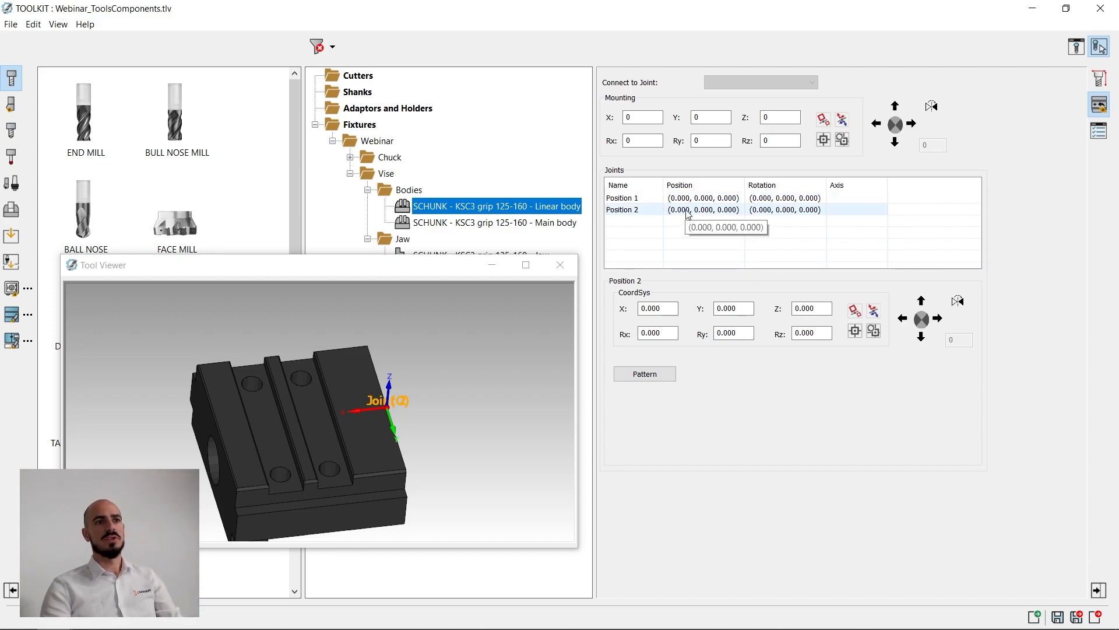
# Step: Keep Position 1 static and calculate its coordinates with Linear CS as master and Jaw Pos 1 CS as slave
pyautogui.click(721, 199)
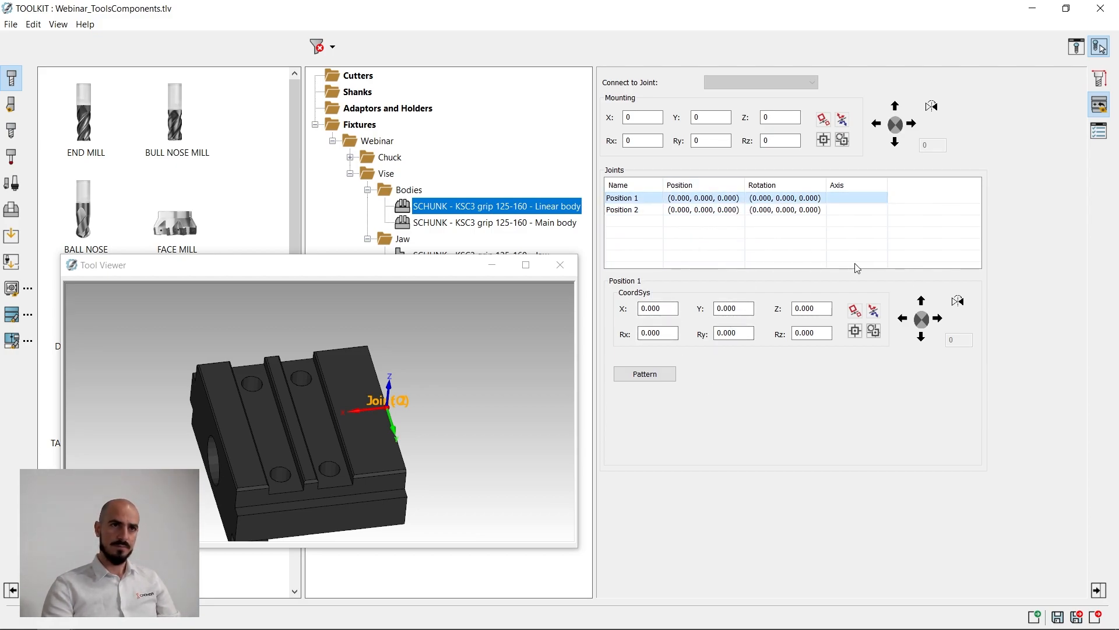
pyautogui.rightClick(834, 198)
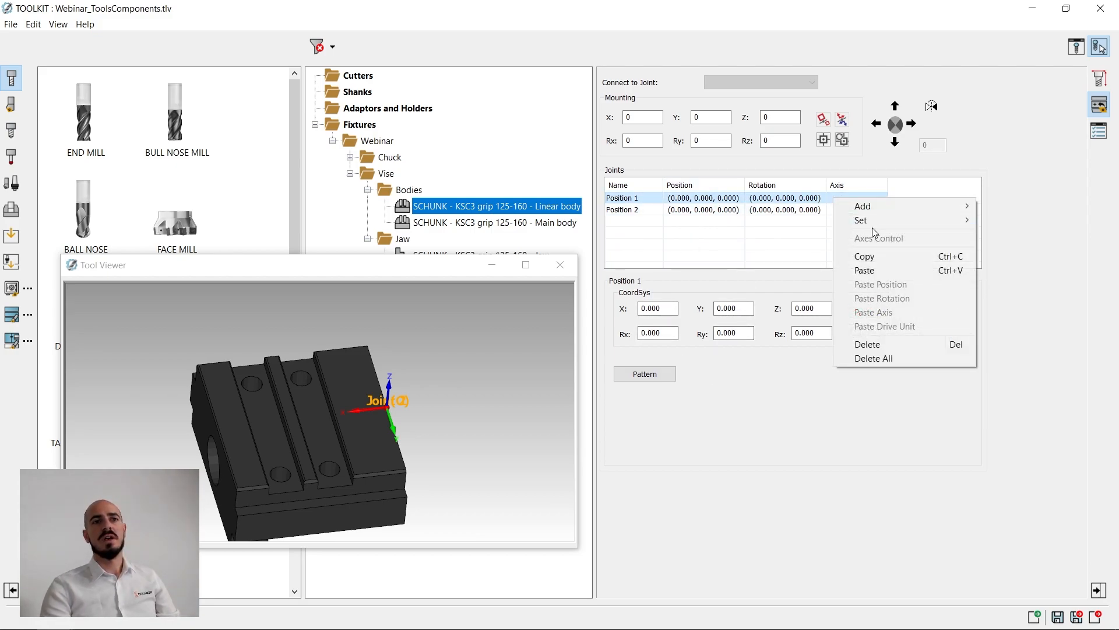
pyautogui.moveTo(877, 220)
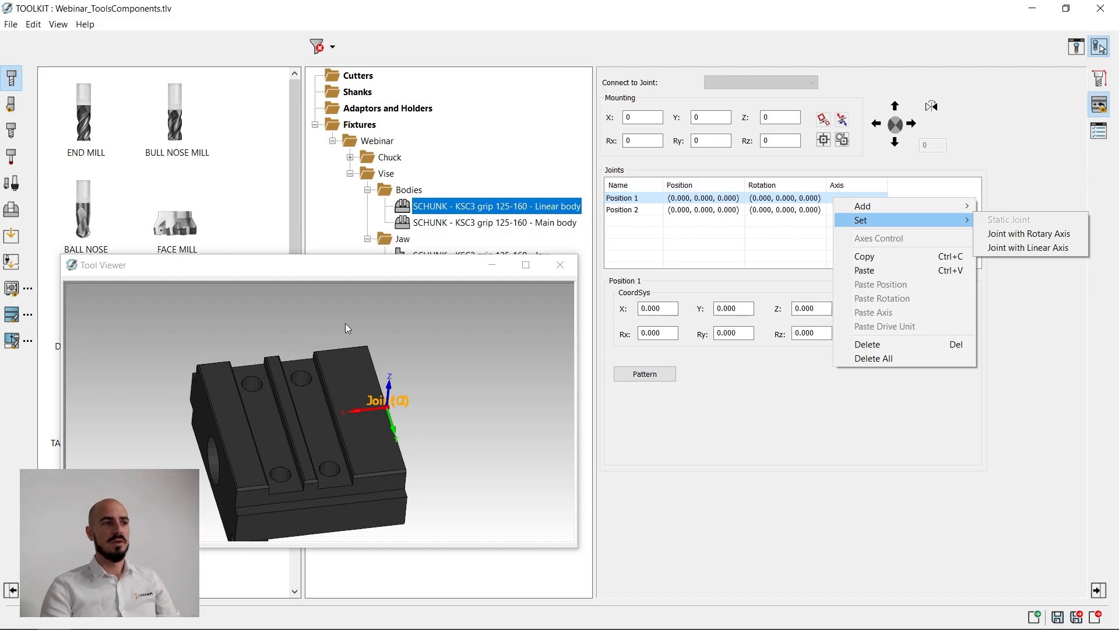
pyautogui.click(683, 384)
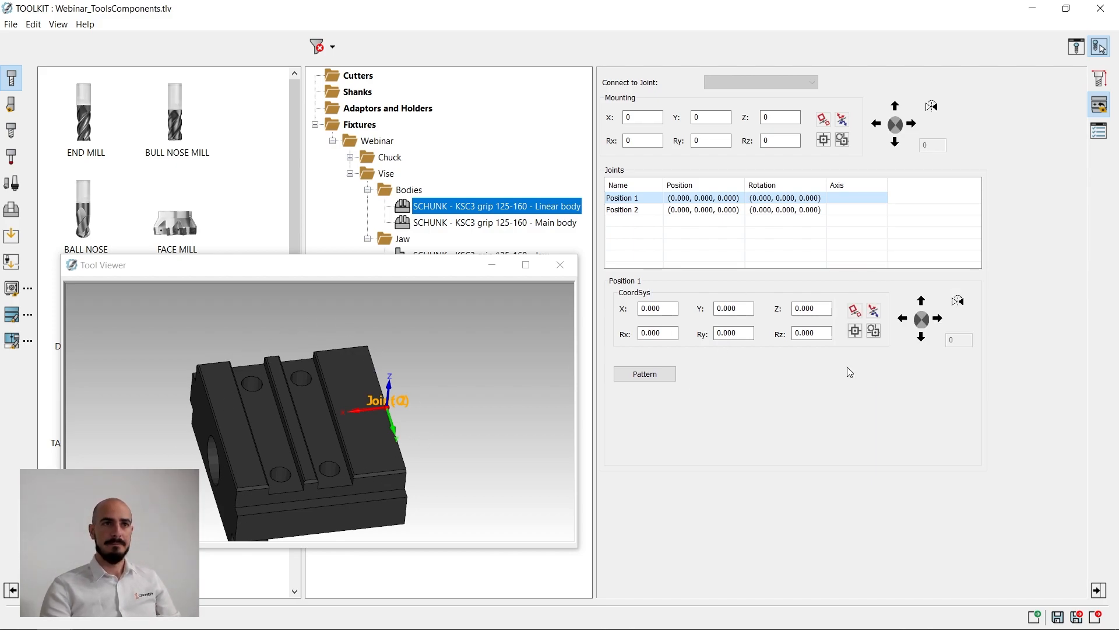
pyautogui.click(874, 313)
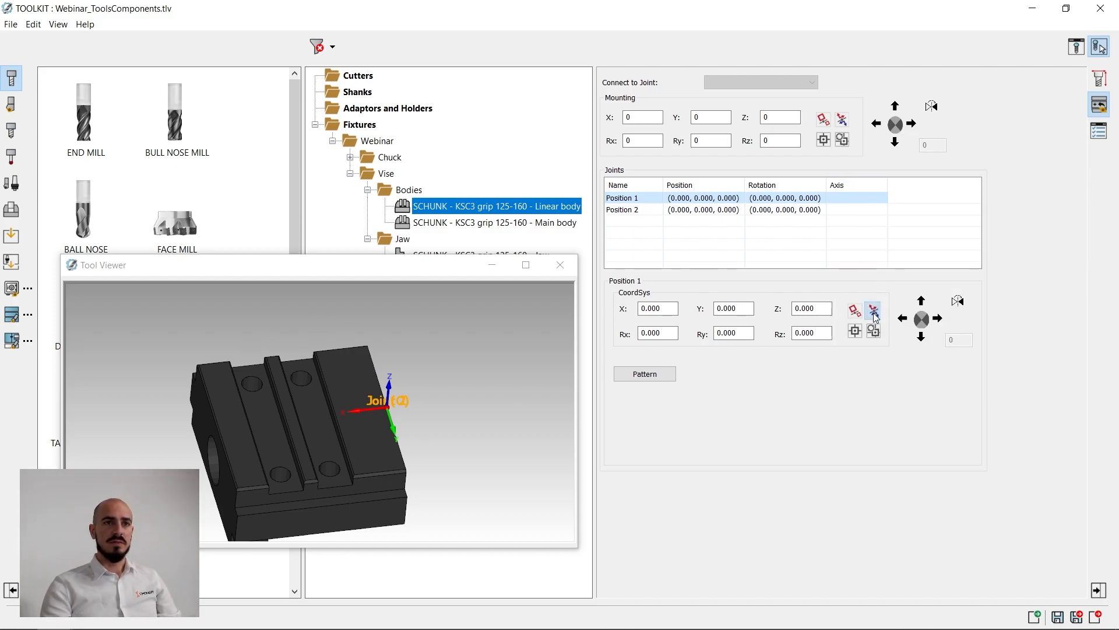
pyautogui.click(999, 339)
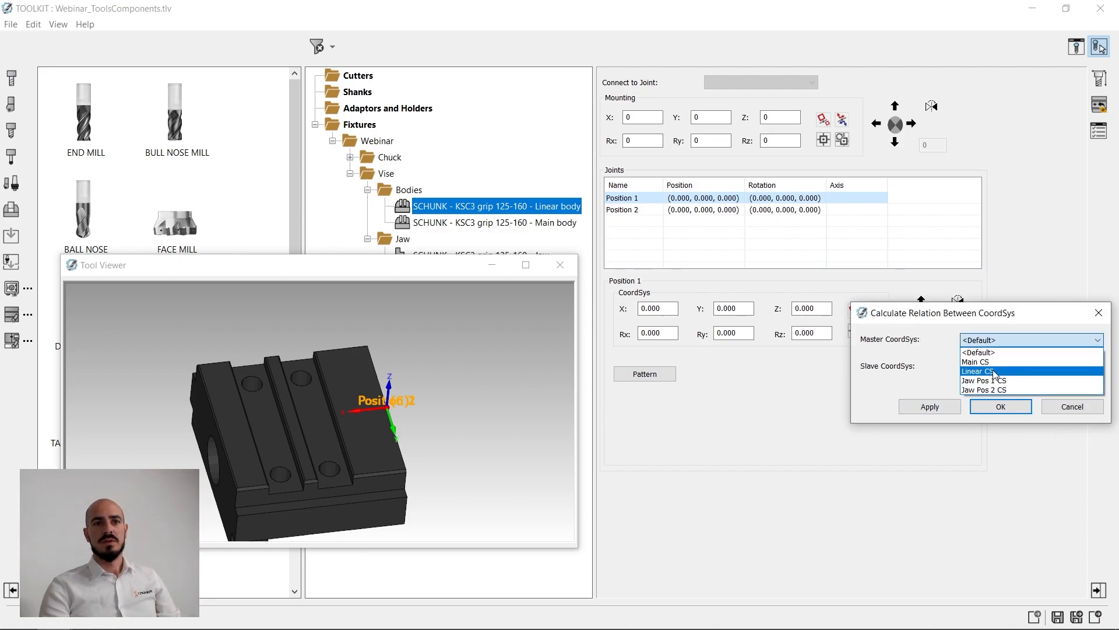
pyautogui.click(994, 372)
pyautogui.click(386, 408)
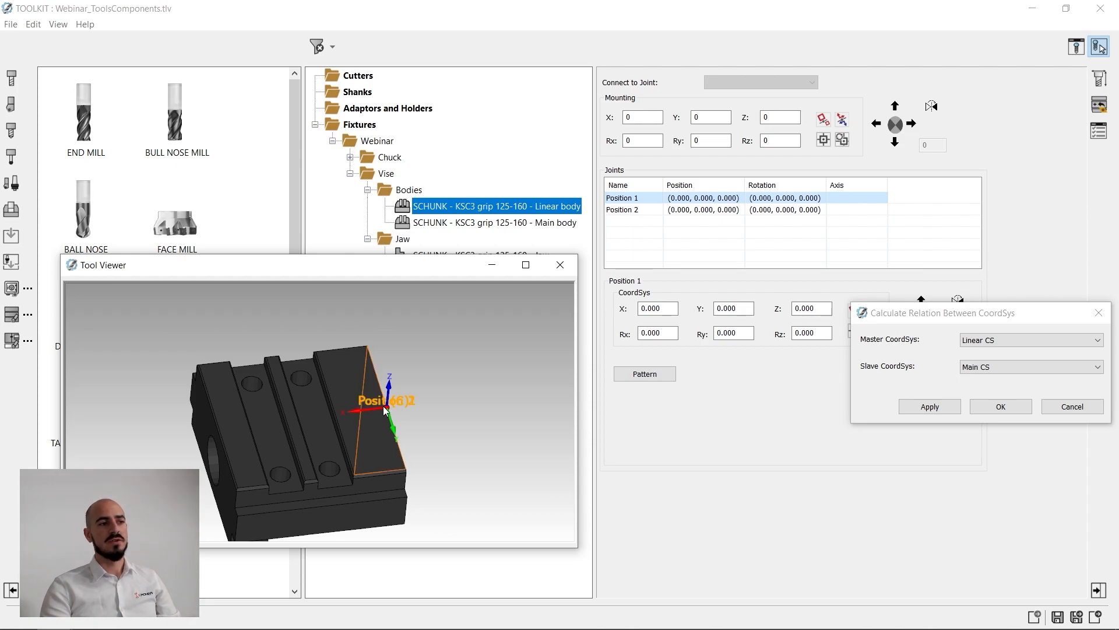
pyautogui.click(1022, 368)
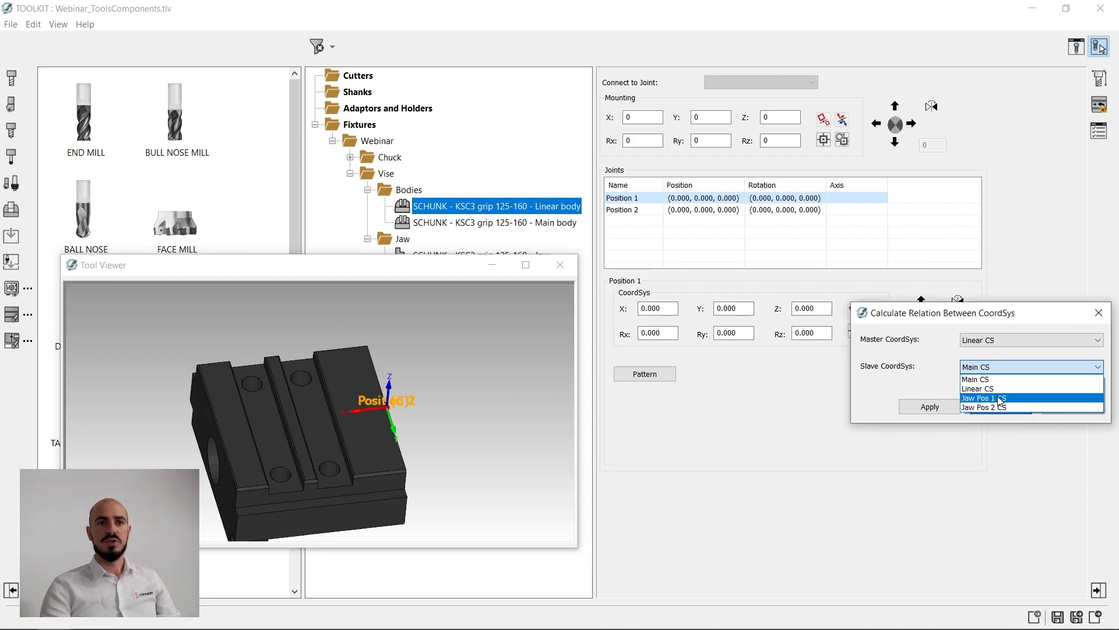
pyautogui.click(983, 398)
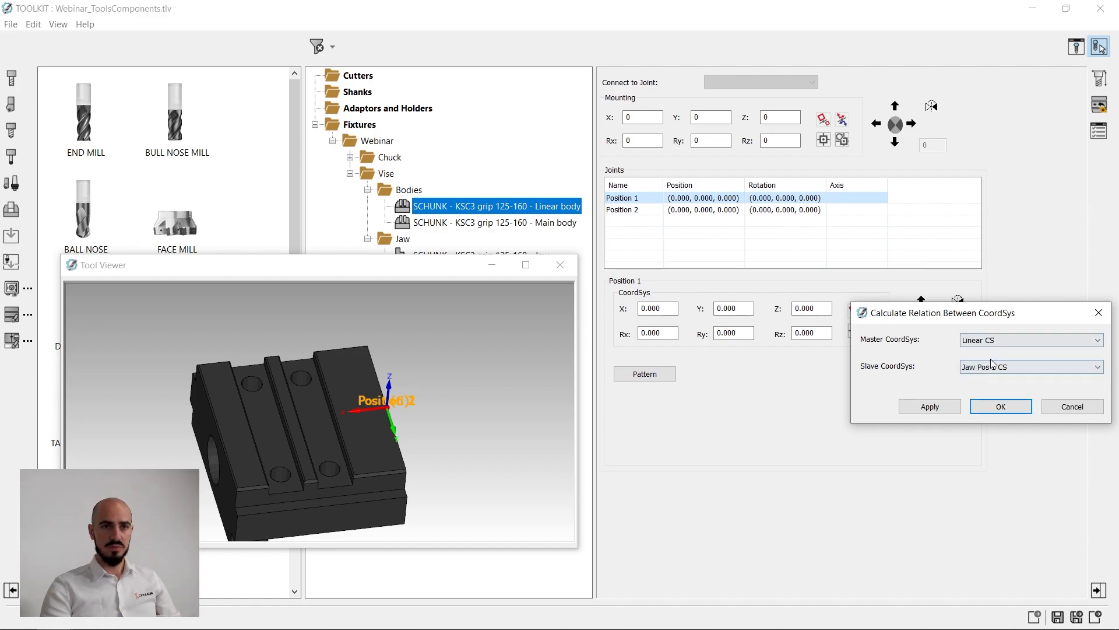
pyautogui.click(929, 406)
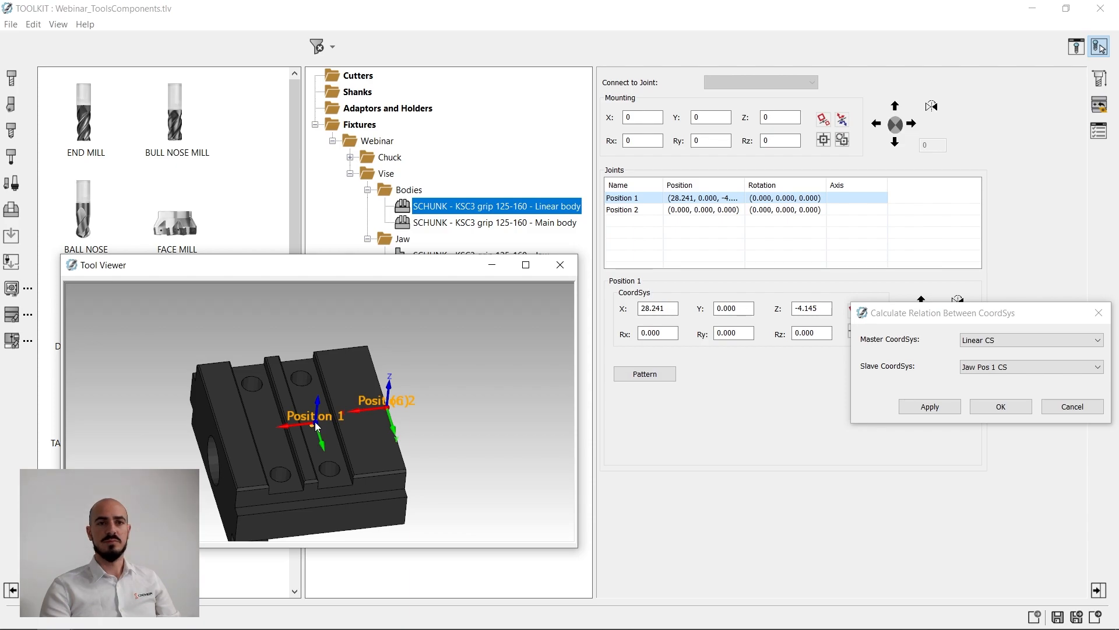
# Step: Calculate Position 2's coordinates with Linear CS as master and Jaw Pos 2 CS as slave, and check the joint placement on the body
pyautogui.click(835, 211)
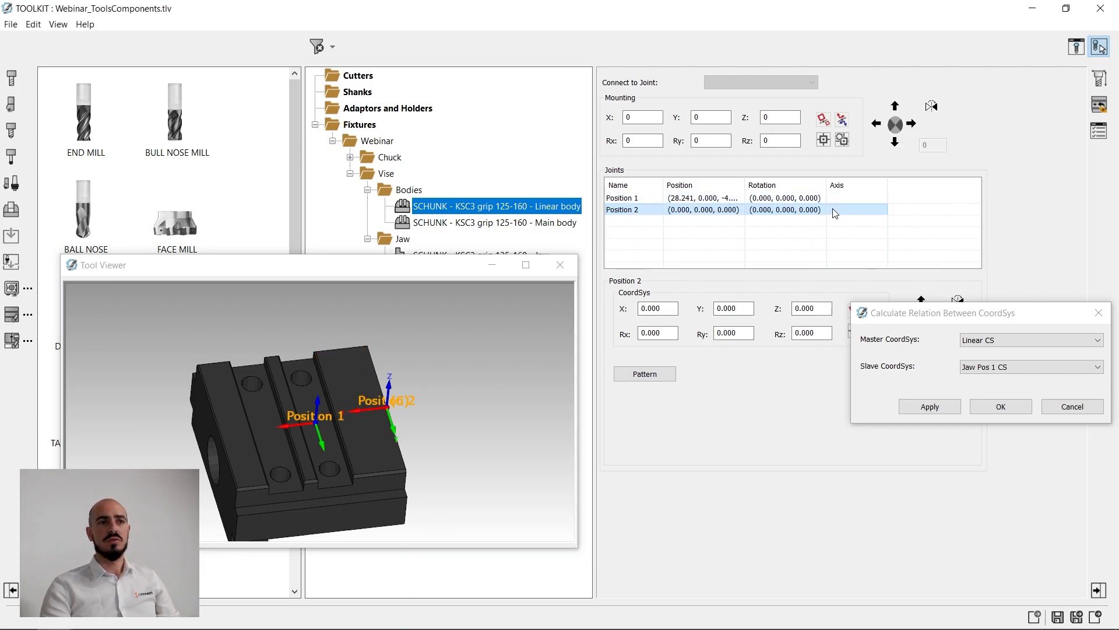
pyautogui.click(1005, 370)
pyautogui.click(996, 407)
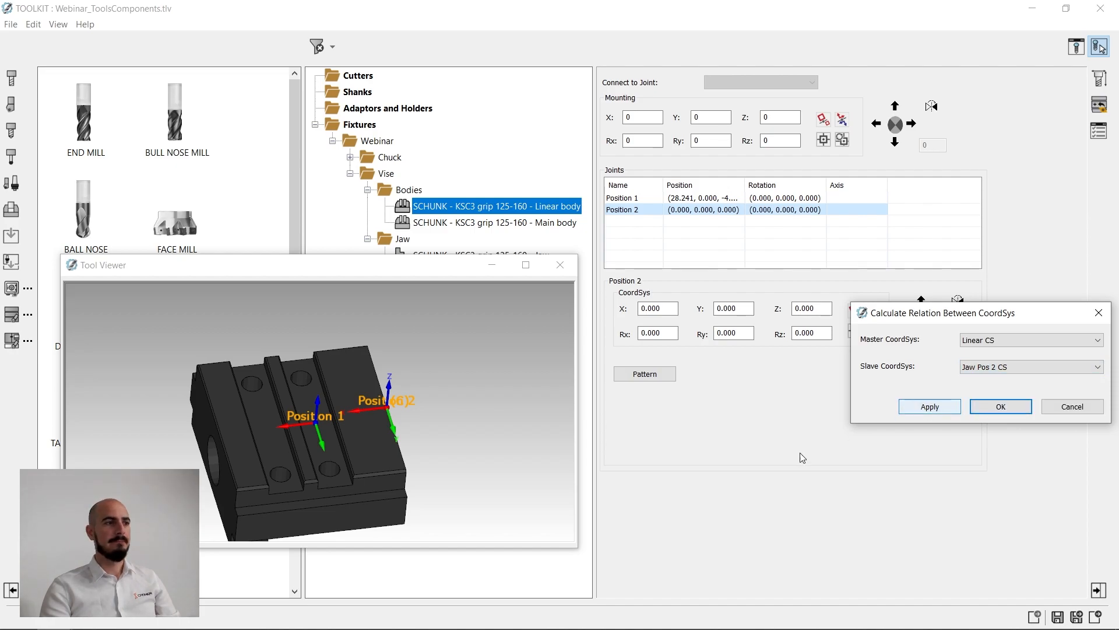
pyautogui.click(925, 407)
pyautogui.scroll(4, 279, 419)
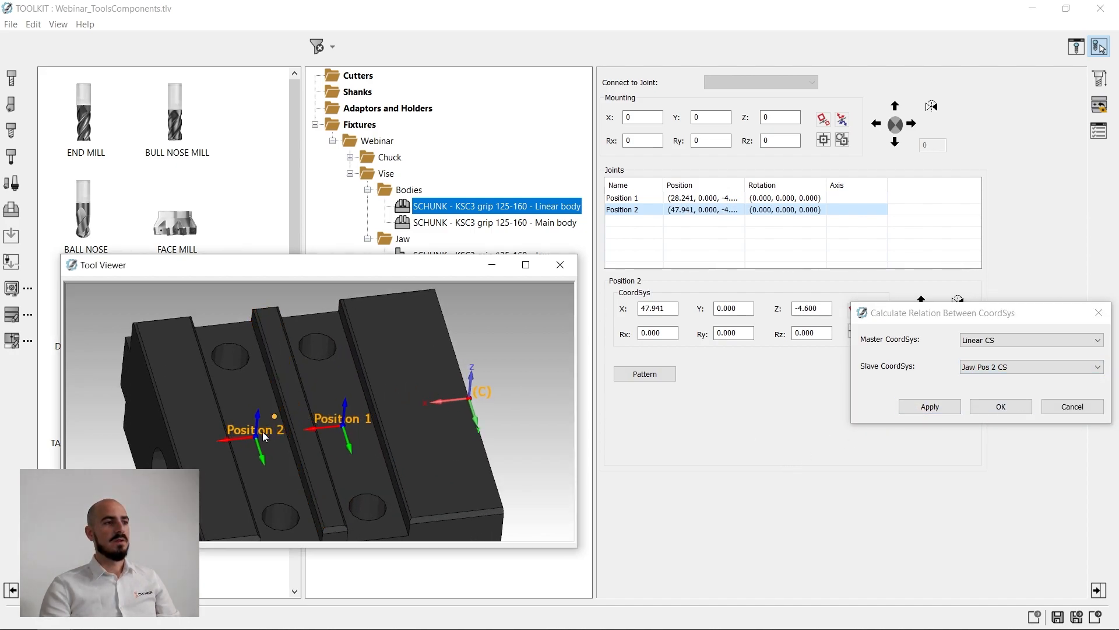
pyautogui.moveTo(260, 435); pyautogui.dragTo(258, 420, button='middle')
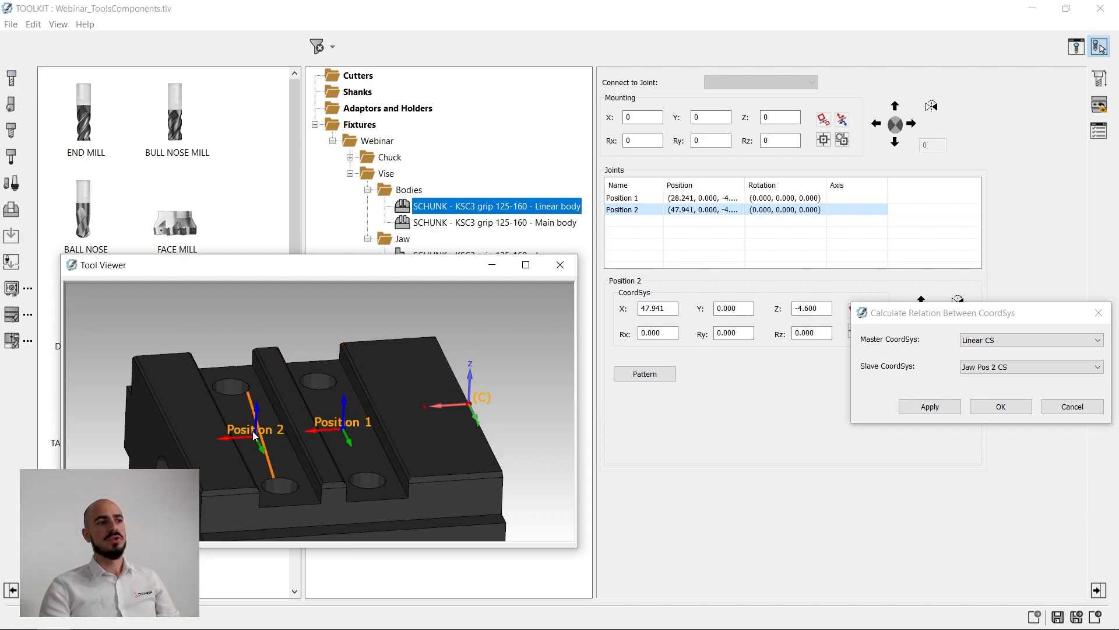
pyautogui.moveTo(470, 413); pyautogui.dragTo(348, 415, button='middle')
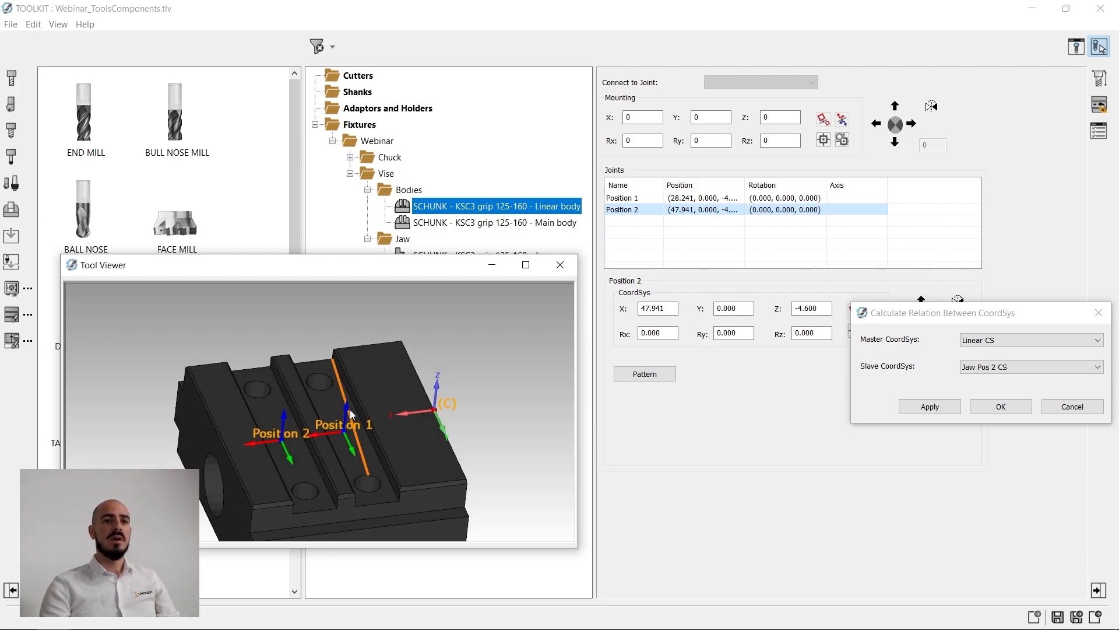
pyautogui.click(1001, 407)
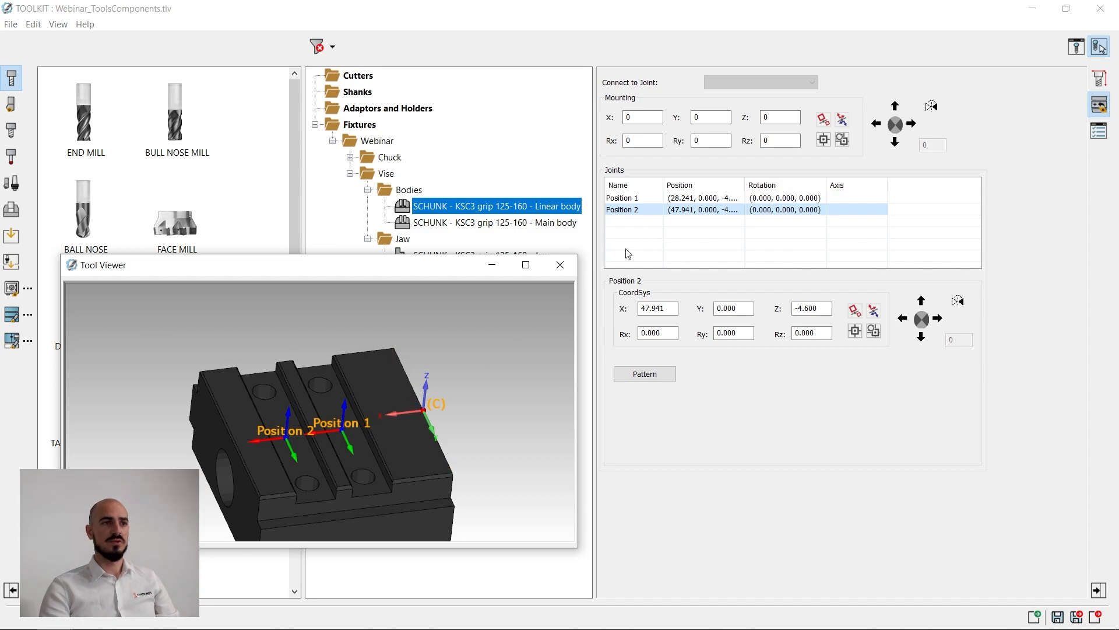
# Step: Close the Tool Viewer, save and exit the component library, and create a new SolidCAM library for tool assemblies
pyautogui.click(560, 265)
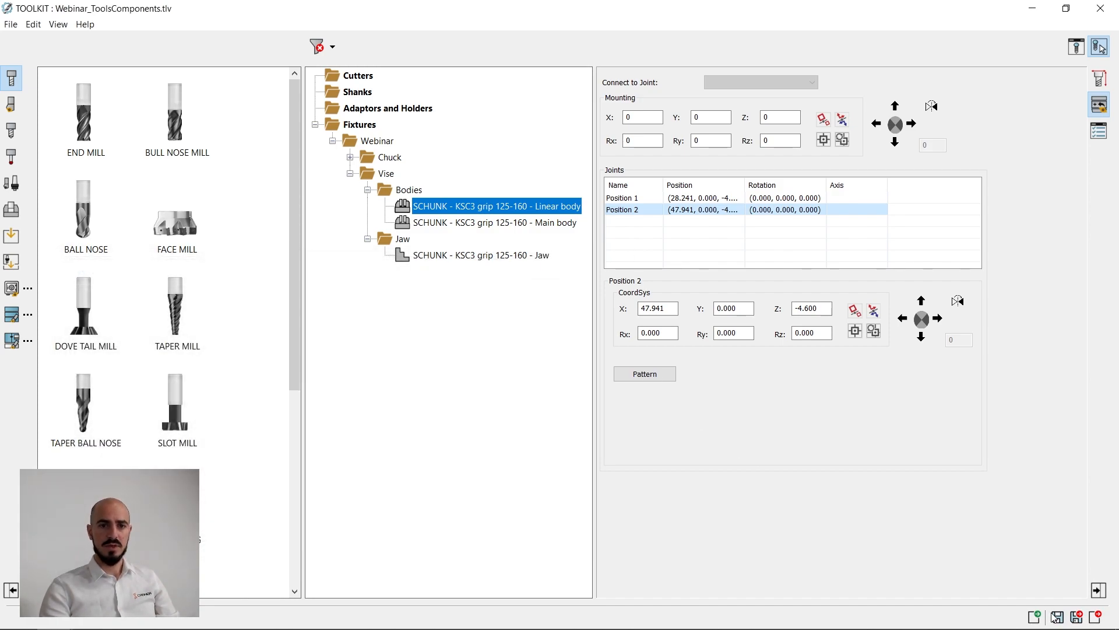
pyautogui.click(1082, 622)
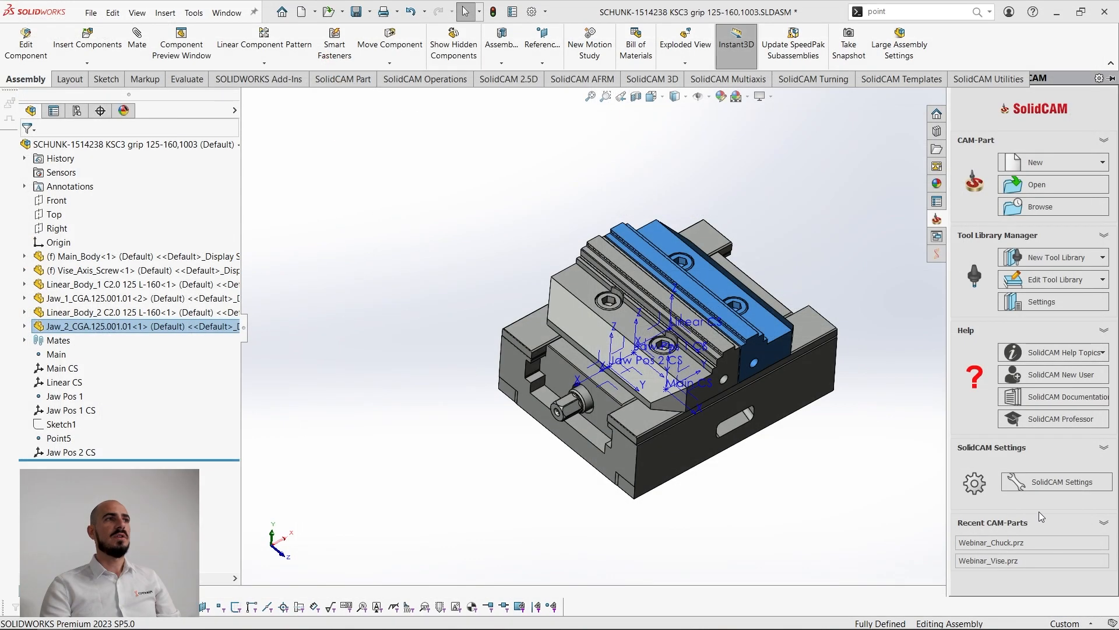
pyautogui.click(1054, 263)
pyautogui.click(1056, 285)
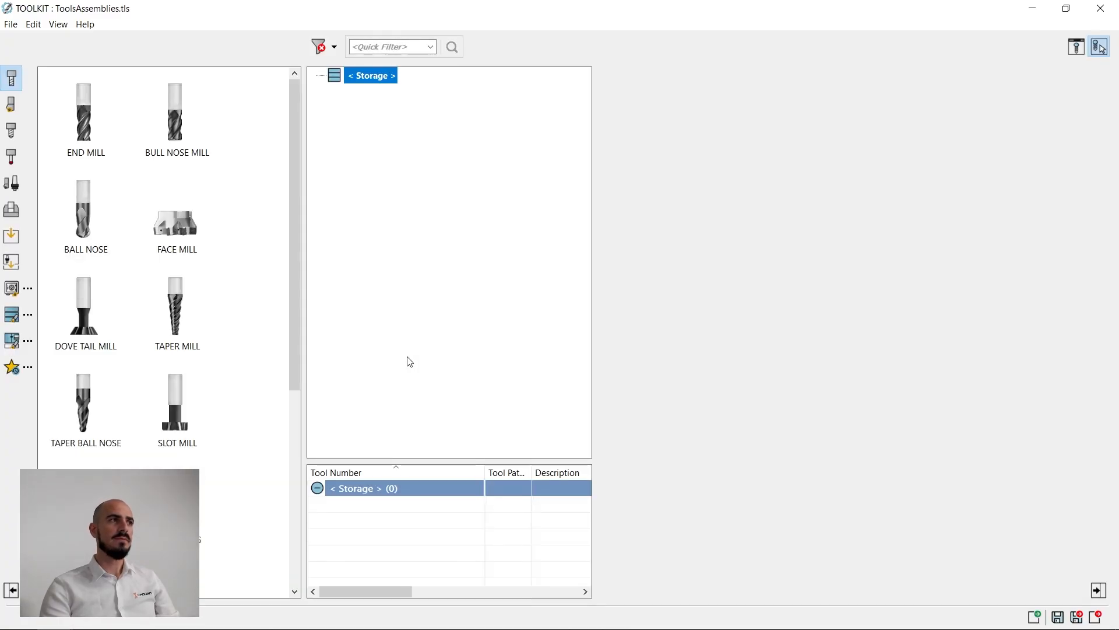
# Step: Open the Webinar_ToolsComponents library for import, expand the Vise fixture's Bodies and Jaw folders, and display the Tool Viewer beside the storage tree
pyautogui.click(12, 288)
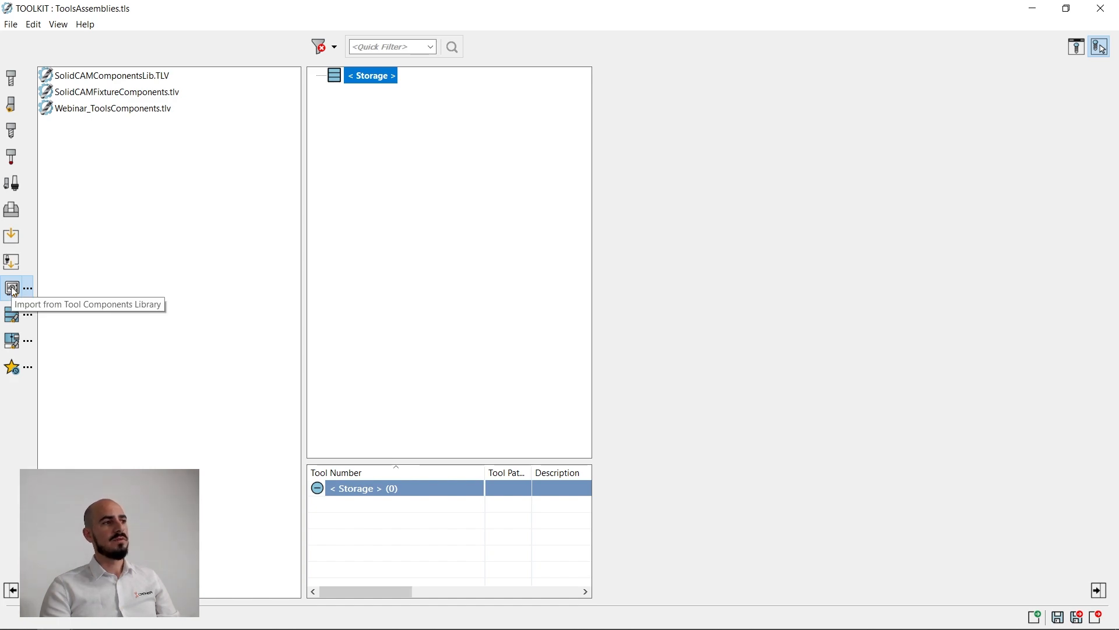
pyautogui.doubleClick(116, 109)
pyautogui.click(66, 158)
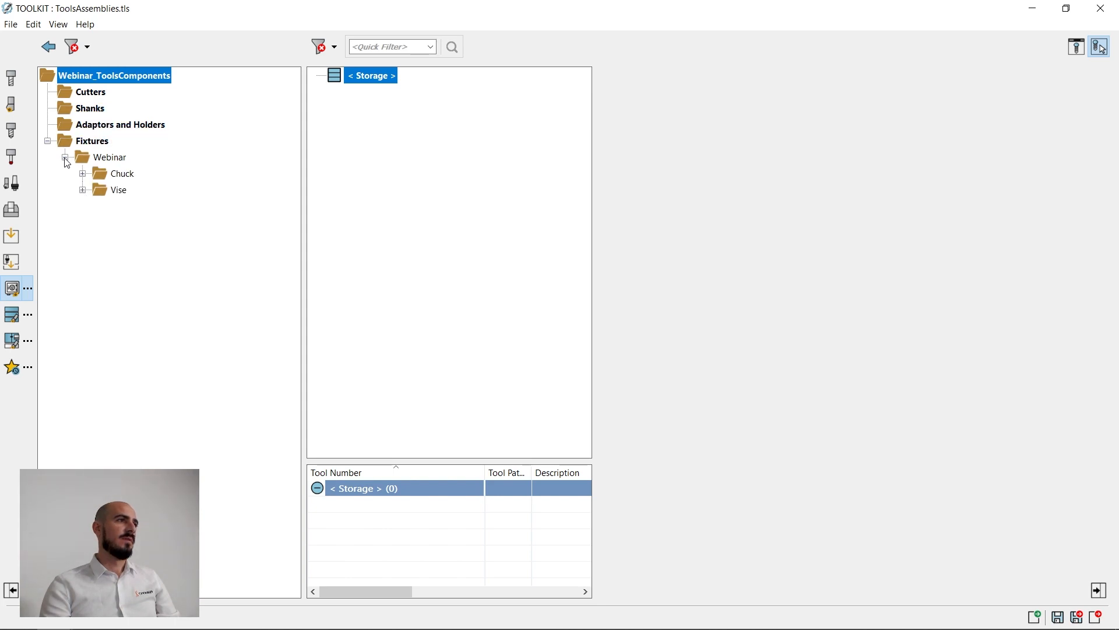
pyautogui.click(83, 190)
pyautogui.click(100, 206)
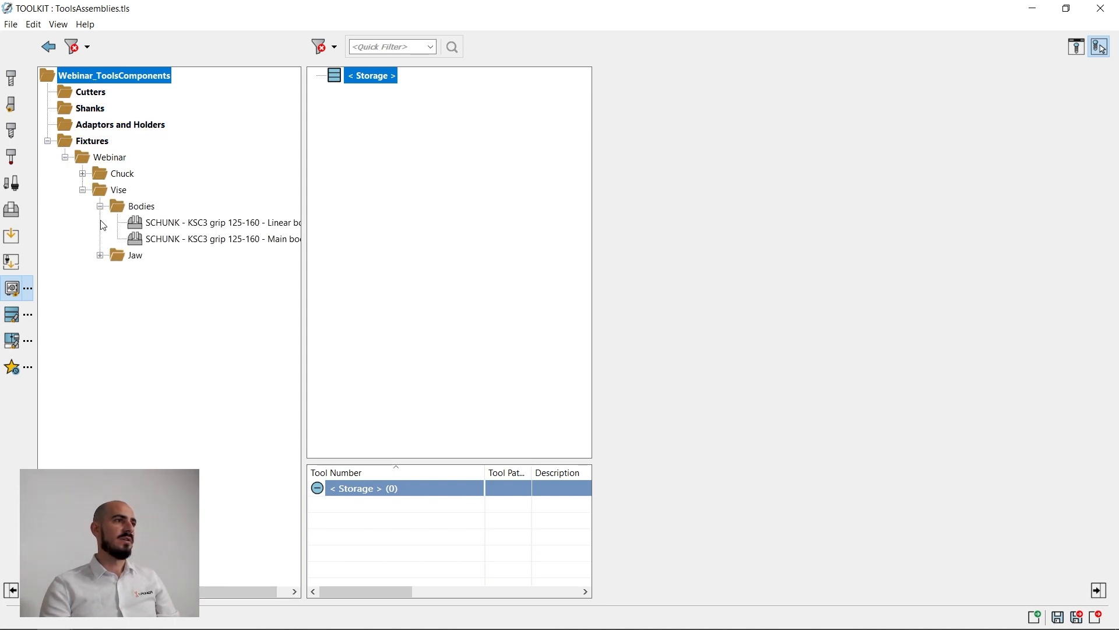
pyautogui.click(101, 256)
pyautogui.click(1077, 47)
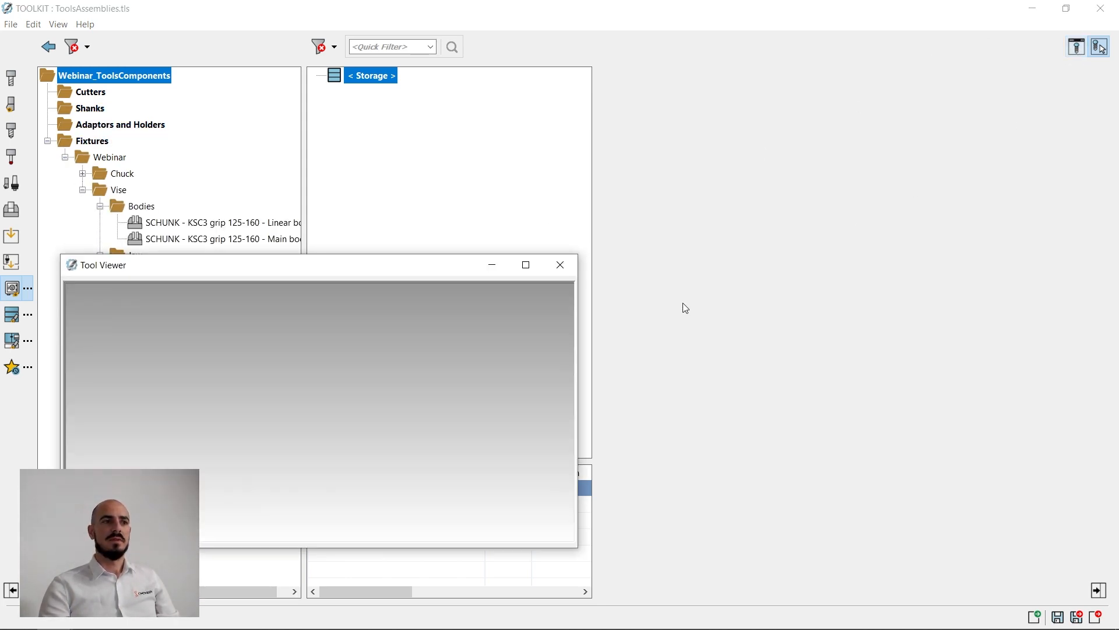
pyautogui.moveTo(440, 270); pyautogui.dragTo(978, 315)
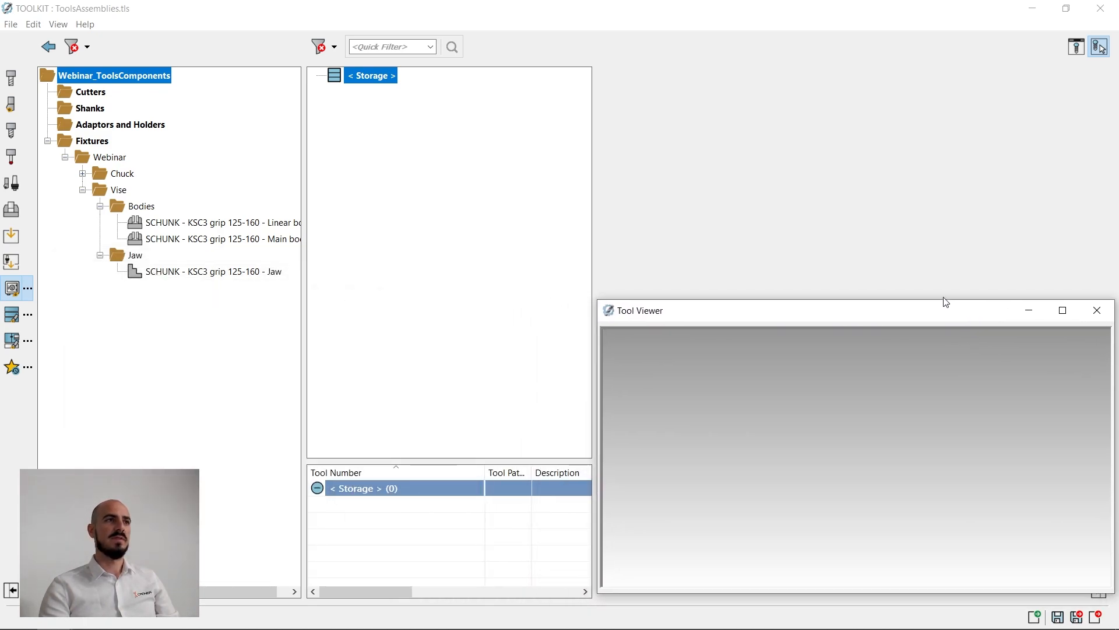
# Step: Add the SCHUNK - KSC3 grip 125-160 - Main body component to the storage as the fixture's base
pyautogui.click(186, 237)
pyautogui.moveTo(186, 236); pyautogui.dragTo(382, 77)
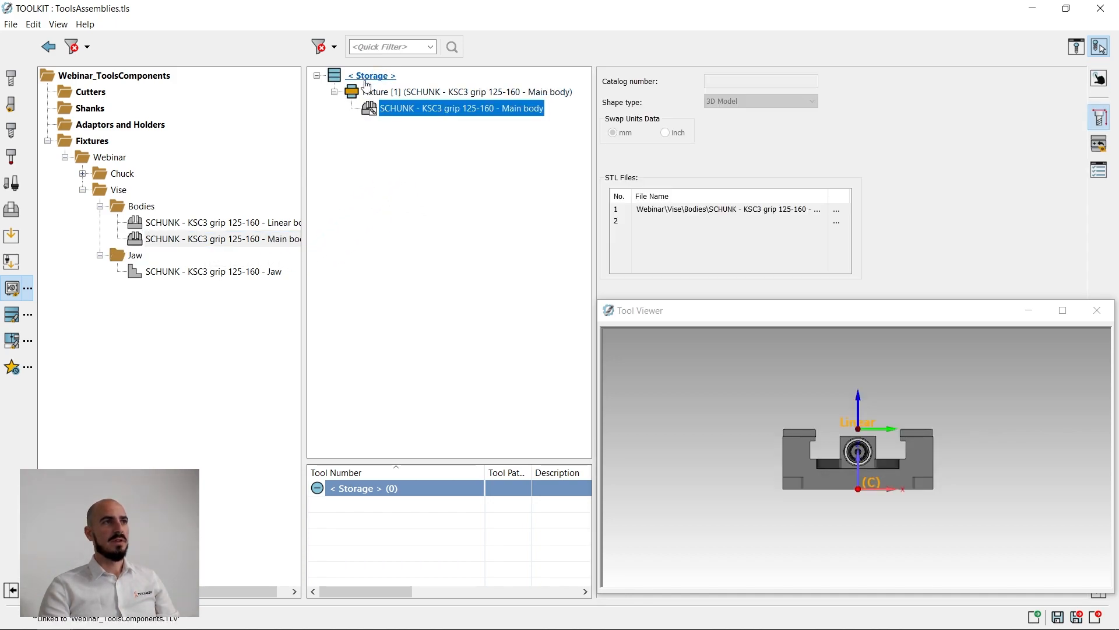
pyautogui.click(954, 478)
pyautogui.moveTo(952, 473); pyautogui.dragTo(958, 523, button='middle')
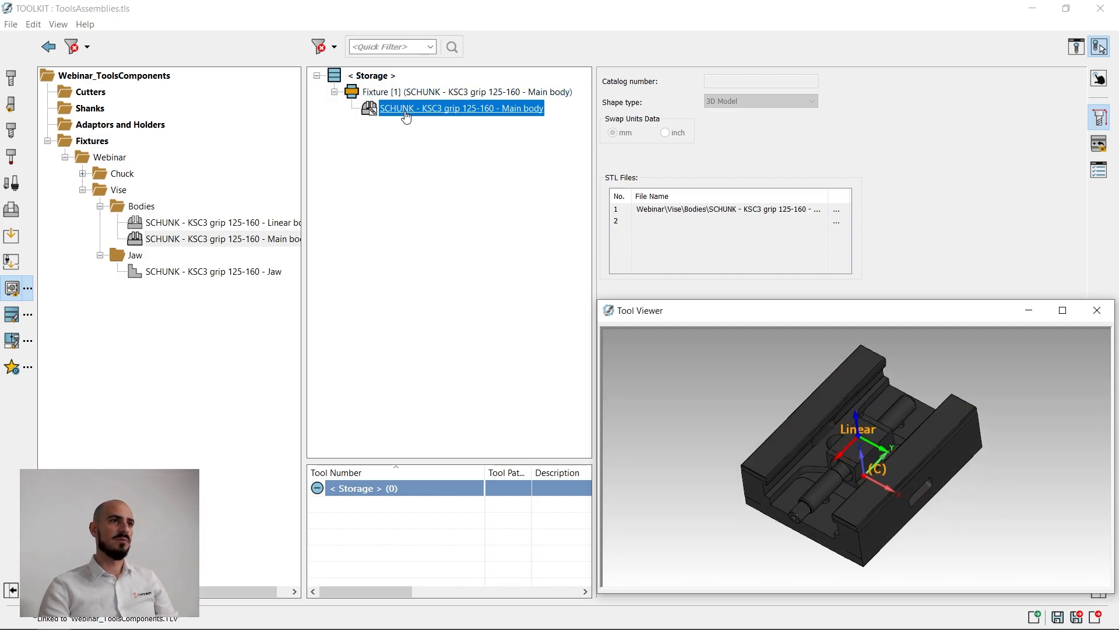
# Step: Attach the SCHUNK Linear body component to the Main body and inspect its fit in the Tool Viewer
pyautogui.click(207, 224)
pyautogui.moveTo(207, 224); pyautogui.dragTo(430, 114)
pyautogui.moveTo(966, 422); pyautogui.dragTo(872, 478)
pyautogui.scroll(5, 849, 457)
pyautogui.scroll(-2, 858, 467)
pyautogui.scroll(-5, 873, 474)
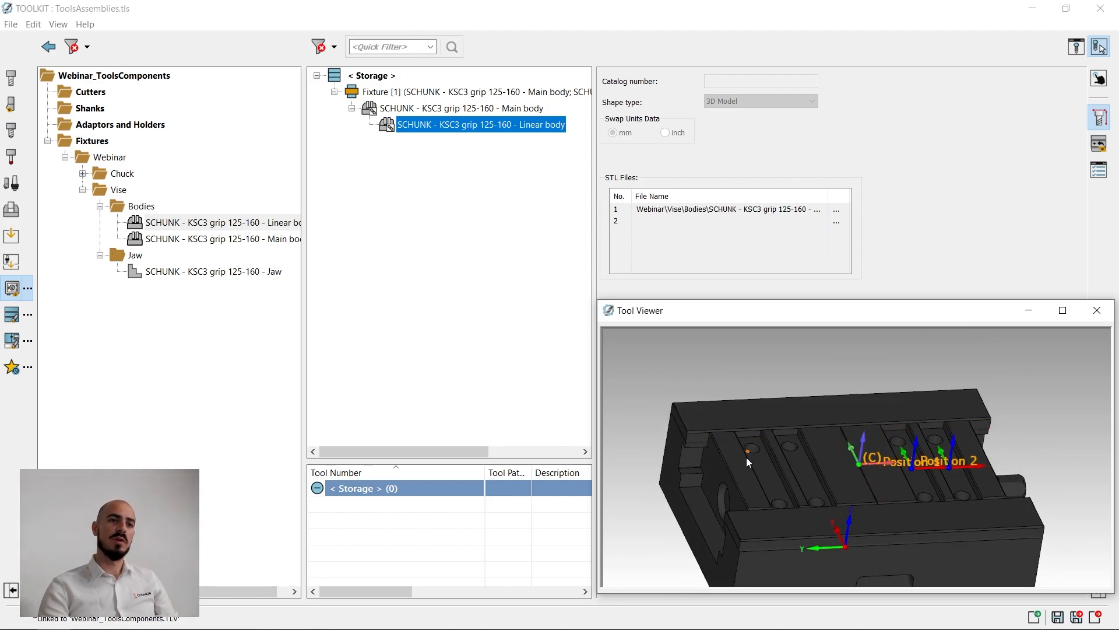
# Step: Attach the SCHUNK - KSC3 grip 125-160 - Jaw component to the Linear body and check its placement
pyautogui.click(185, 264)
pyautogui.moveTo(185, 270); pyautogui.dragTo(443, 128)
pyautogui.moveTo(946, 484); pyautogui.dragTo(874, 527, button='middle')
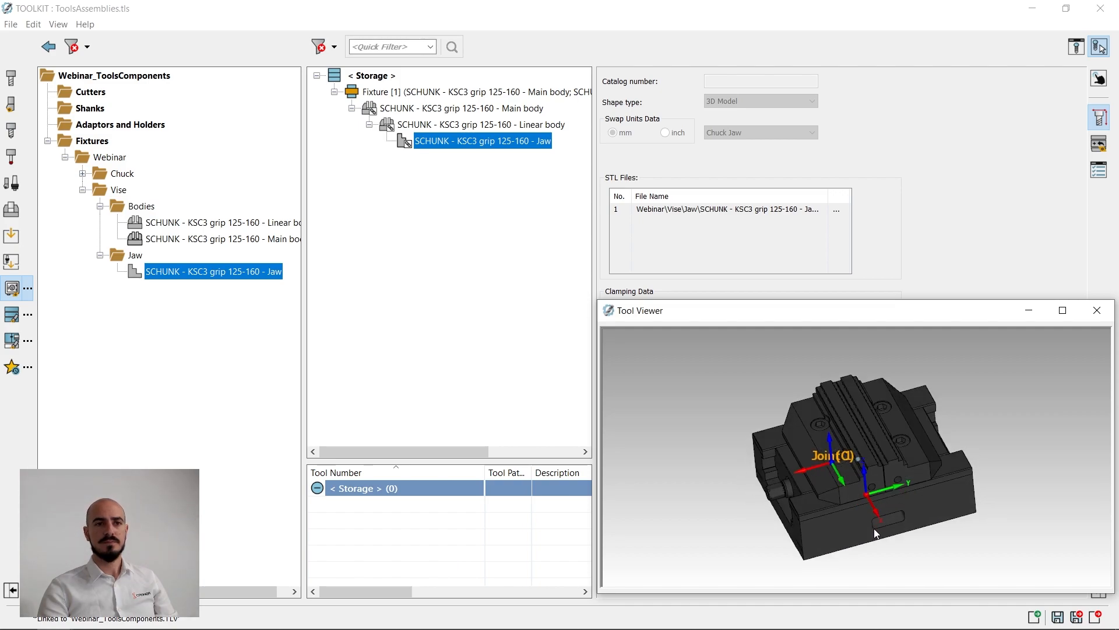
pyautogui.scroll(10, 874, 527)
pyautogui.scroll(-10, 817, 477)
pyautogui.moveTo(818, 459); pyautogui.dragTo(839, 492, button='middle')
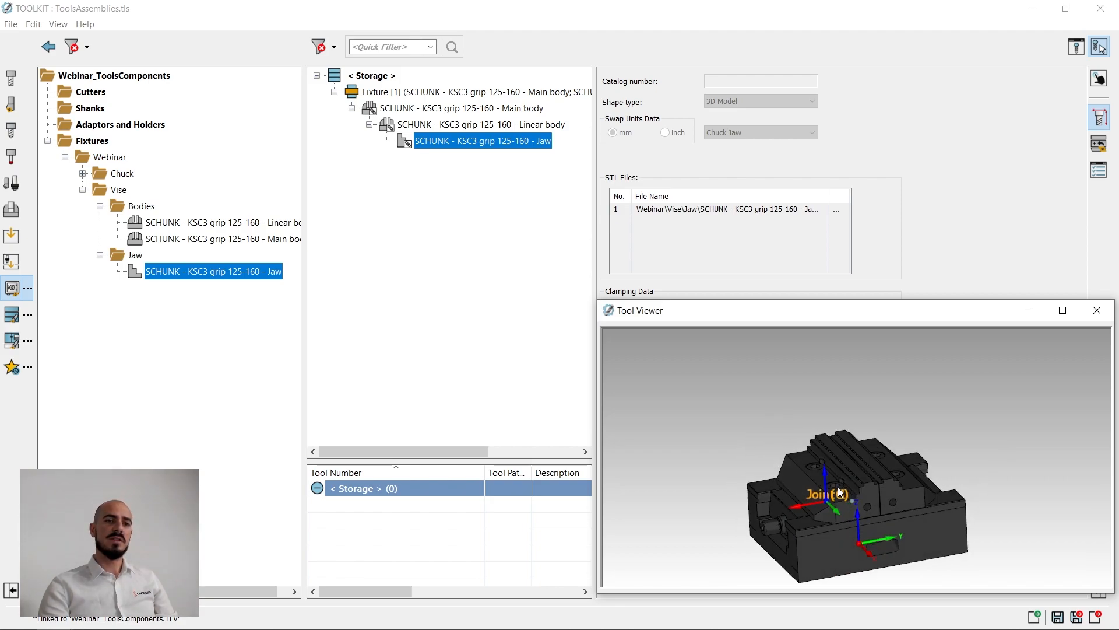
# Step: Add a part mounting to the Main body and set its Z to 80 by picking the jaw's narrow flat step face
pyautogui.rightClick(408, 108)
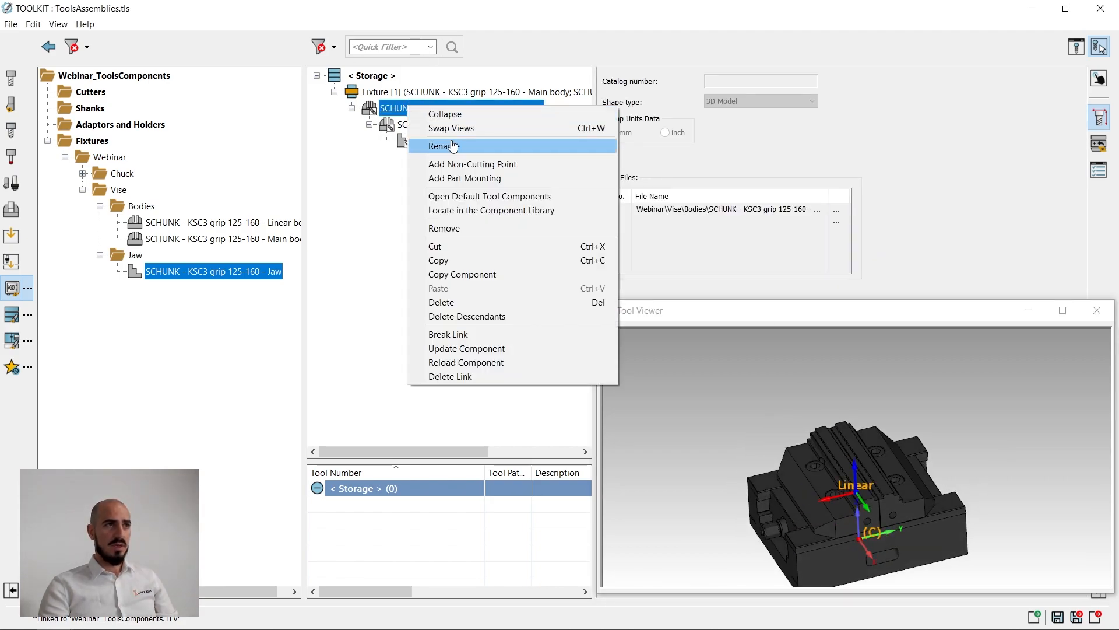
pyautogui.click(466, 179)
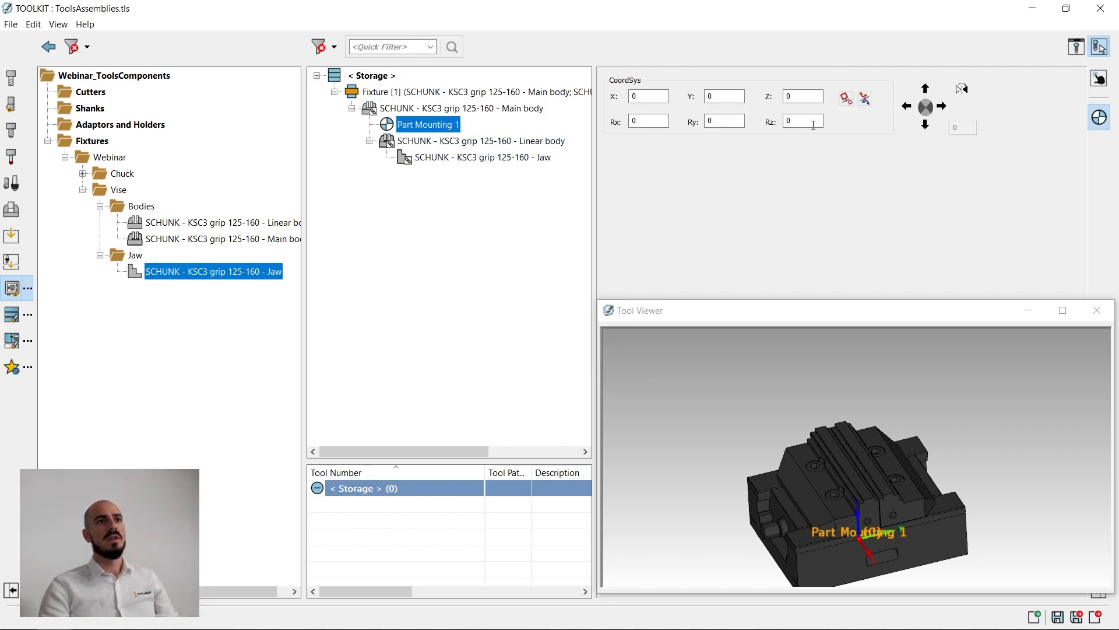
pyautogui.click(799, 96)
pyautogui.scroll(5, 884, 531)
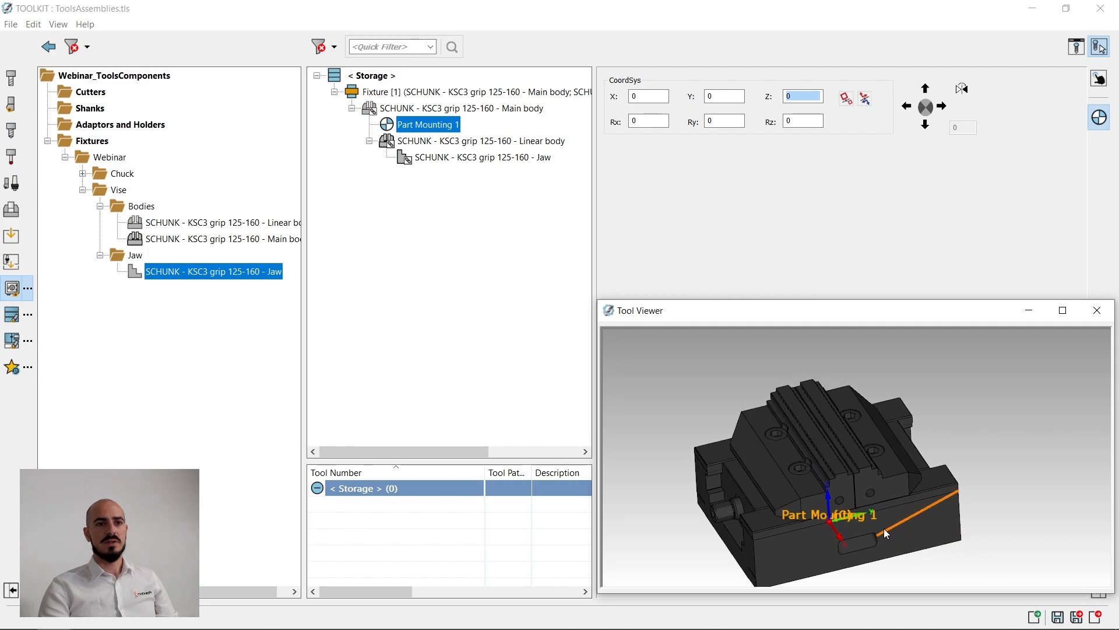
pyautogui.scroll(5, 854, 453)
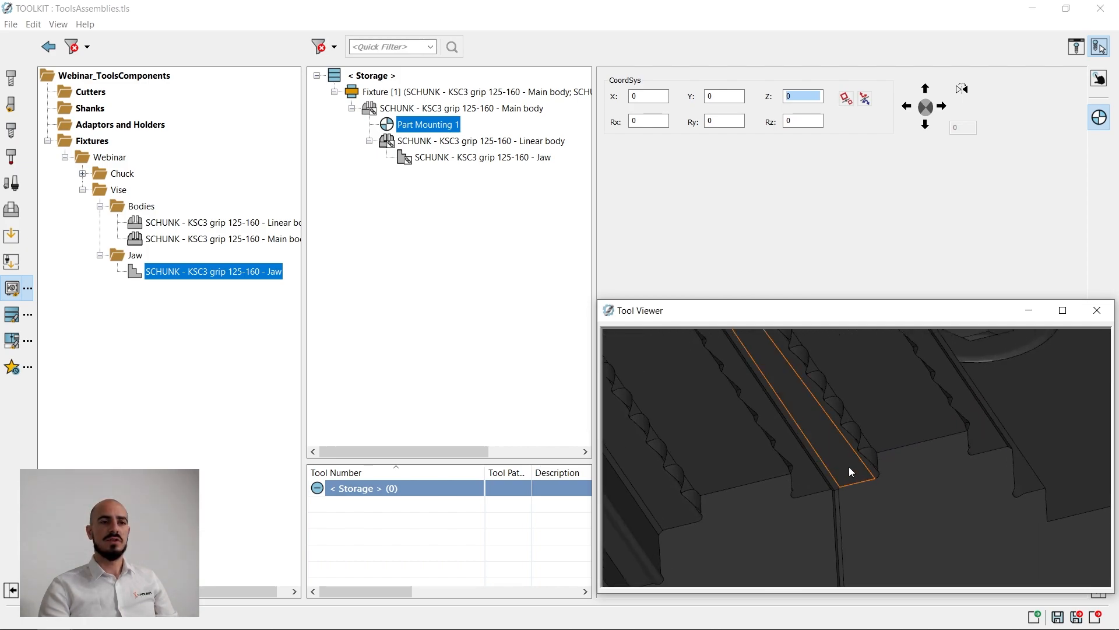
pyautogui.click(849, 466)
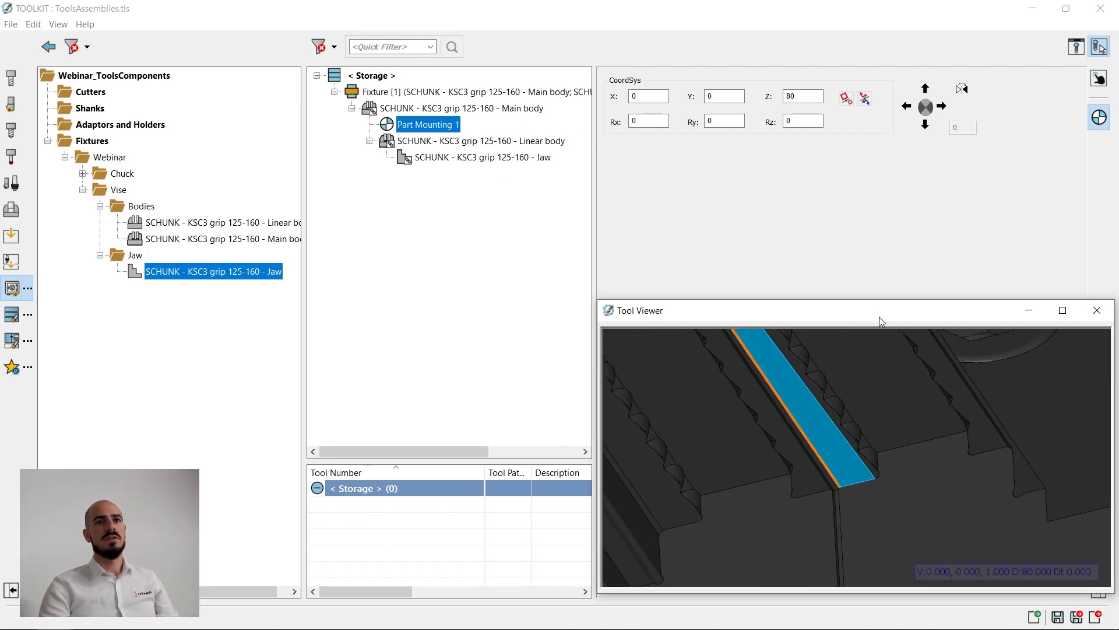
pyautogui.scroll(-10, 877, 453)
# Step: Return to SOLIDWORKS from the ToolKit and open the recent CAM-part Webinar_Vise.prz
pyautogui.moveTo(942, 313); pyautogui.dragTo(771, 200)
pyautogui.click(926, 196)
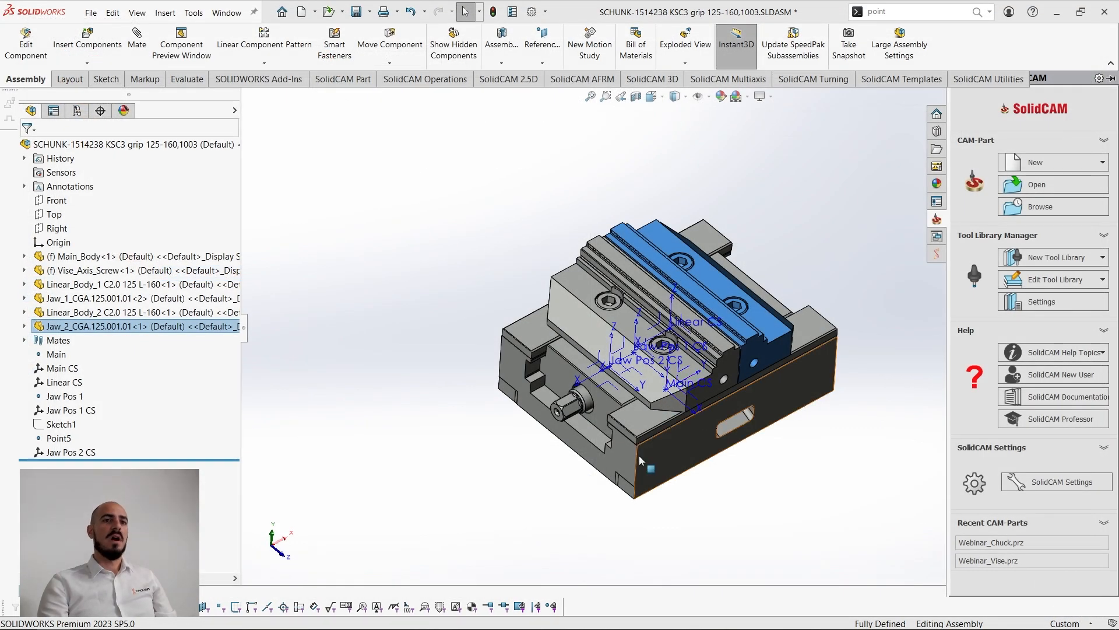
pyautogui.click(456, 269)
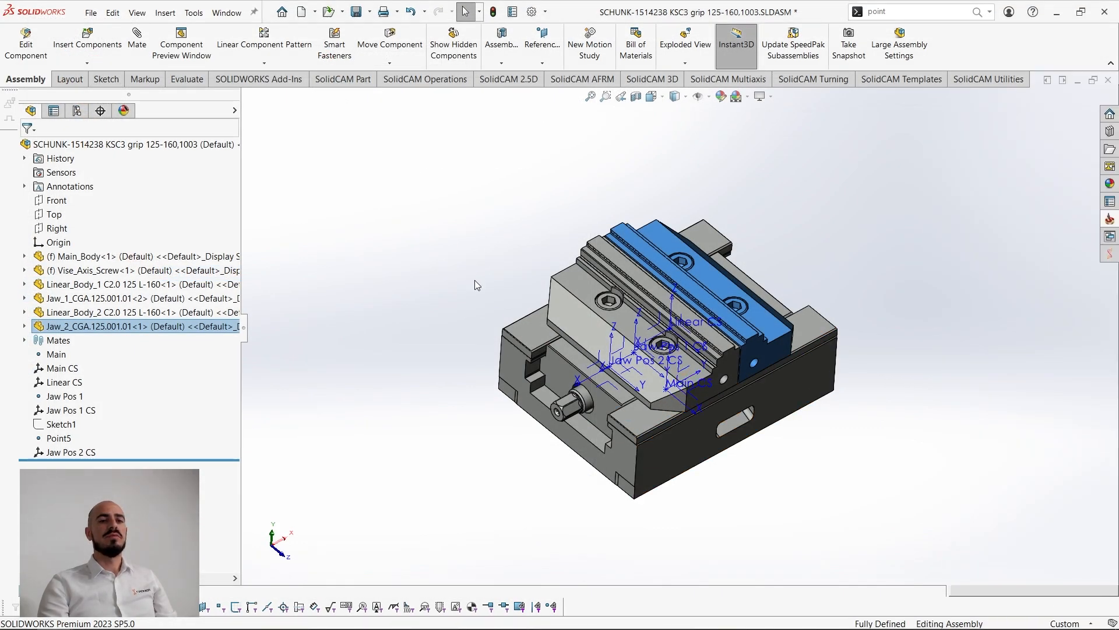
pyautogui.scroll(2, 682, 329)
pyautogui.keyDown('ctrl'); pyautogui.moveTo(743, 277); pyautogui.dragTo(727, 295, button='middle'); pyautogui.keyUp('ctrl')
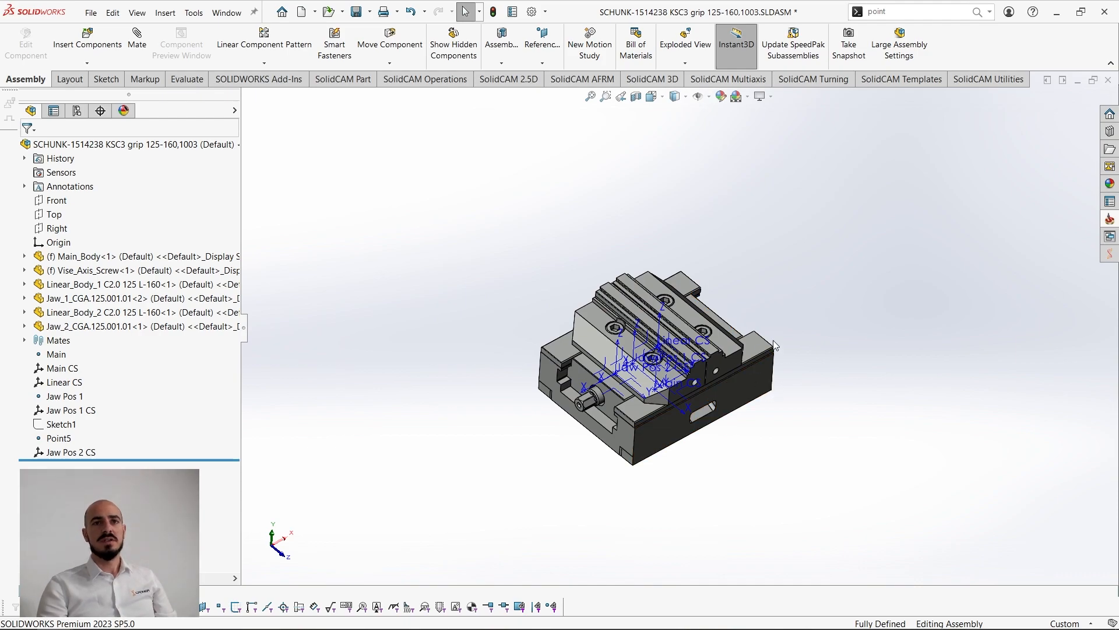
pyautogui.click(1107, 219)
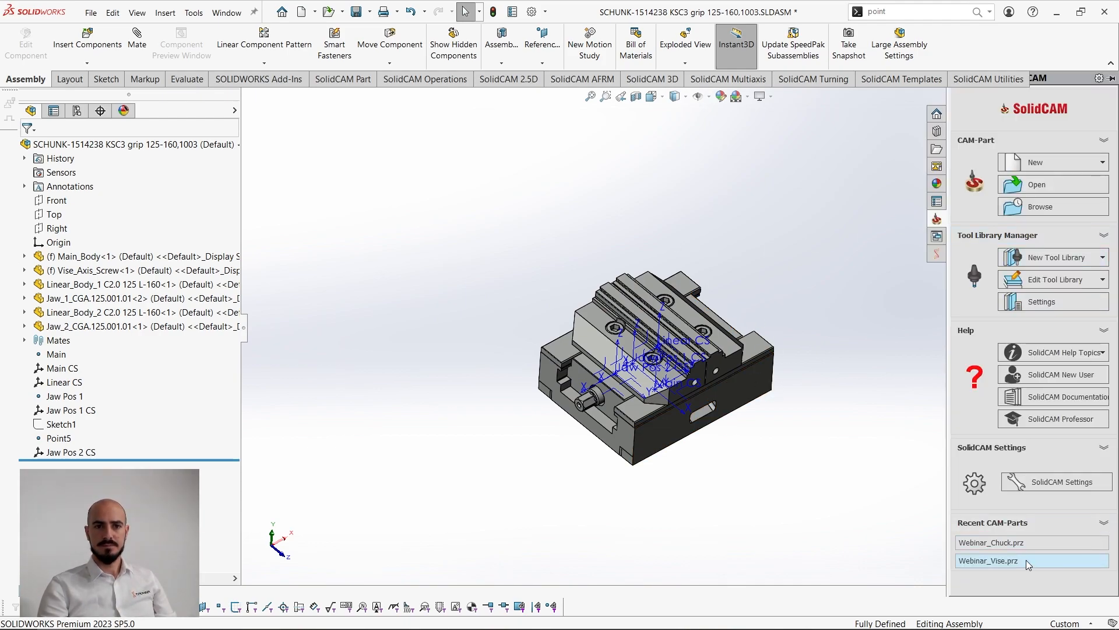
pyautogui.click(993, 561)
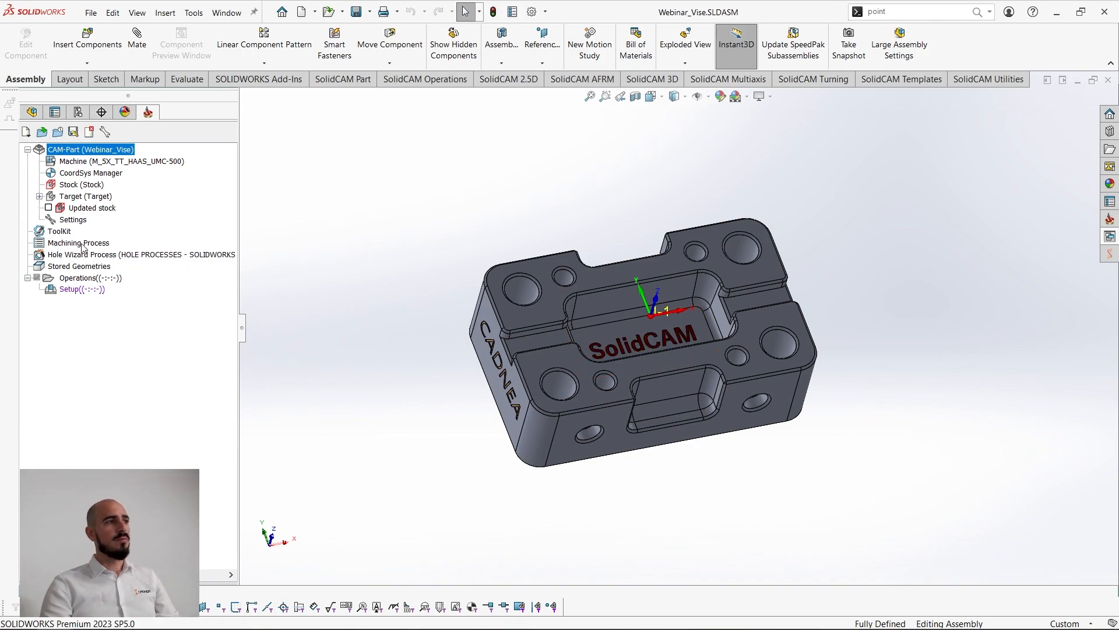
pyautogui.rightClick(65, 235)
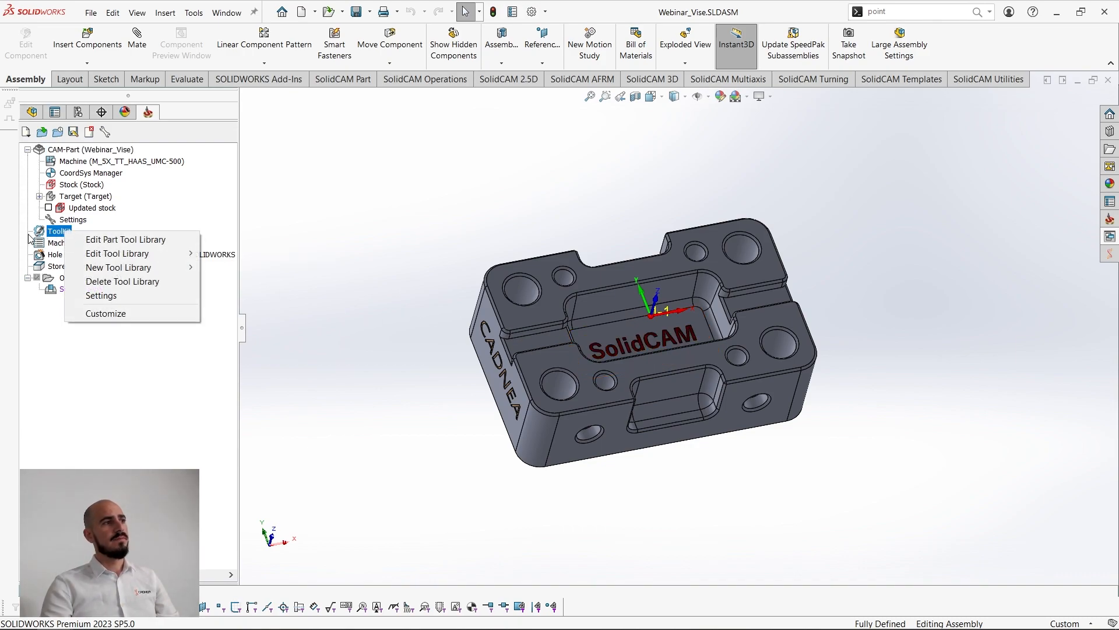
pyautogui.click(102, 412)
pyautogui.rightClick(63, 233)
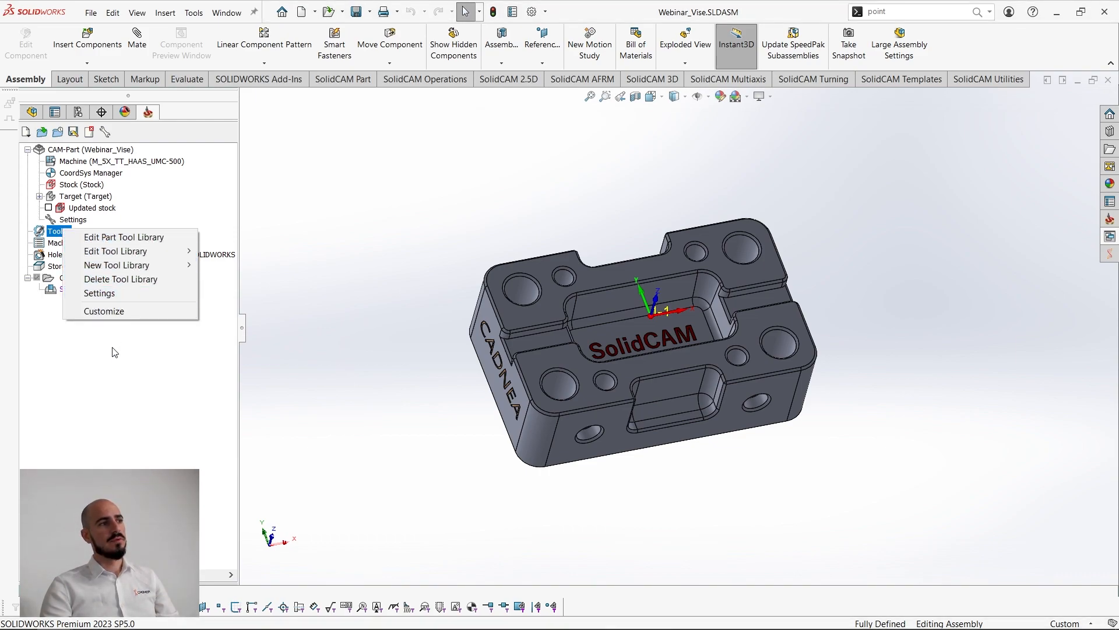
pyautogui.click(134, 401)
# Step: Edit the machine setup of Webinar_Vise, open its fixture table, and load the Webinar_ToolsAssemblies library for import
pyautogui.doubleClick(80, 289)
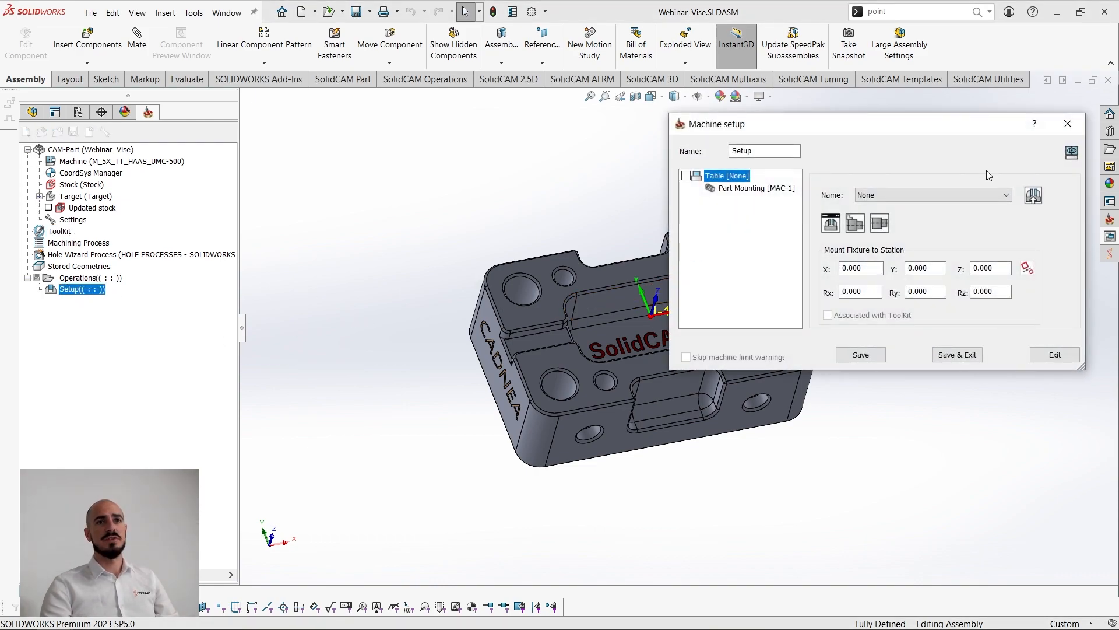
pyautogui.click(1032, 196)
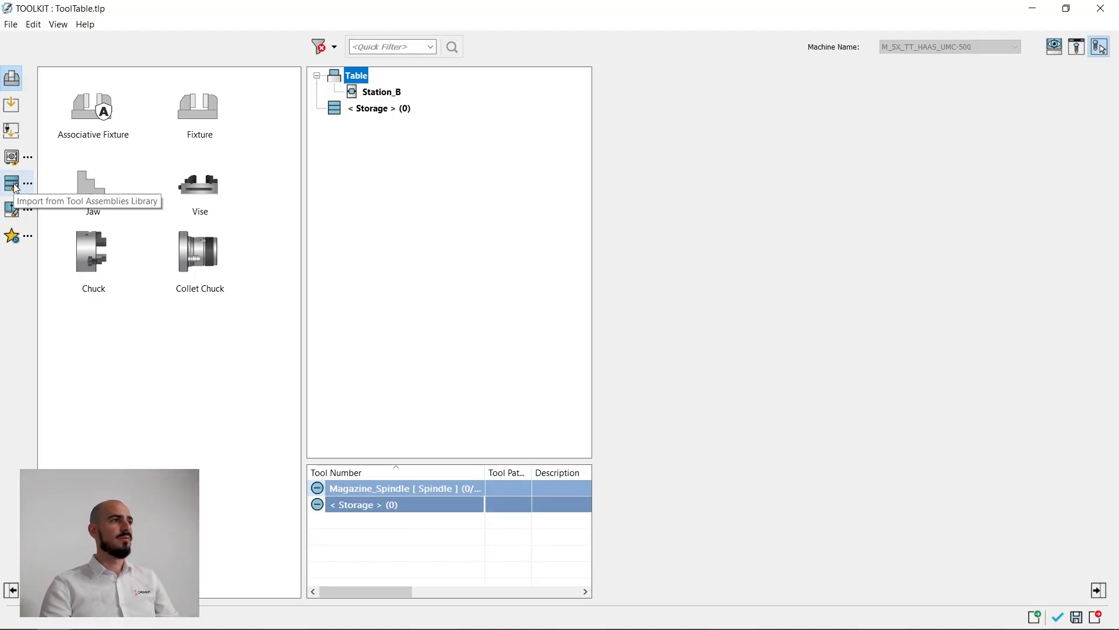
pyautogui.click(16, 188)
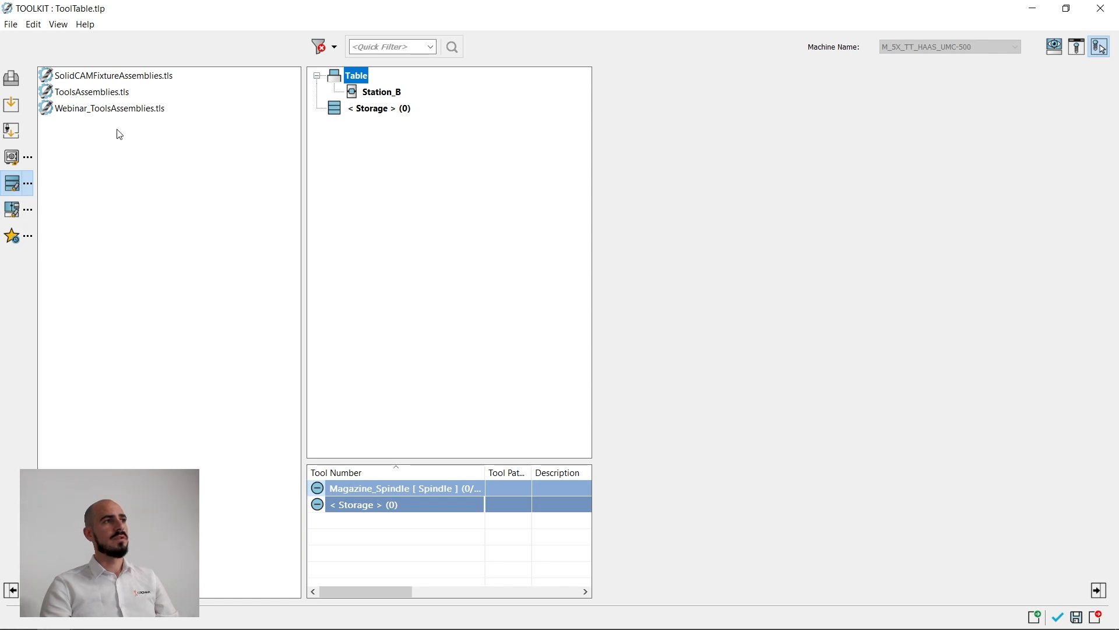
pyautogui.doubleClick(102, 110)
pyautogui.moveTo(175, 93); pyautogui.dragTo(170, 138)
# Step: Display the machine preview and mount the SCHUNK vise assembly, Fixture [1], on the table's Station_B
pyautogui.click(1100, 46)
pyautogui.scroll(5, 810, 406)
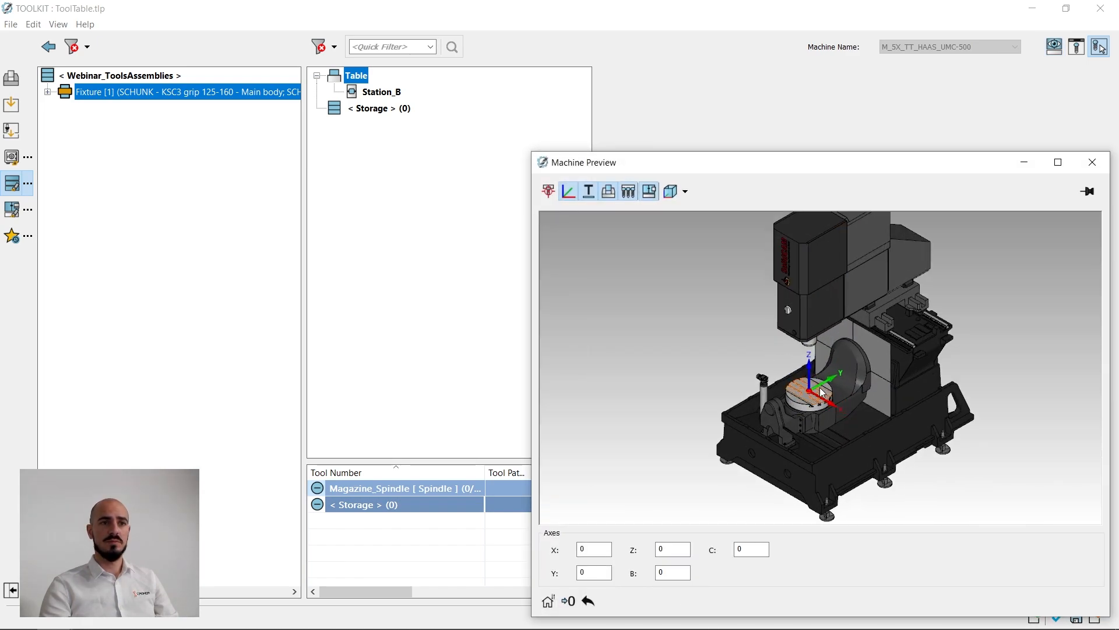
pyautogui.moveTo(92, 101); pyautogui.dragTo(382, 93)
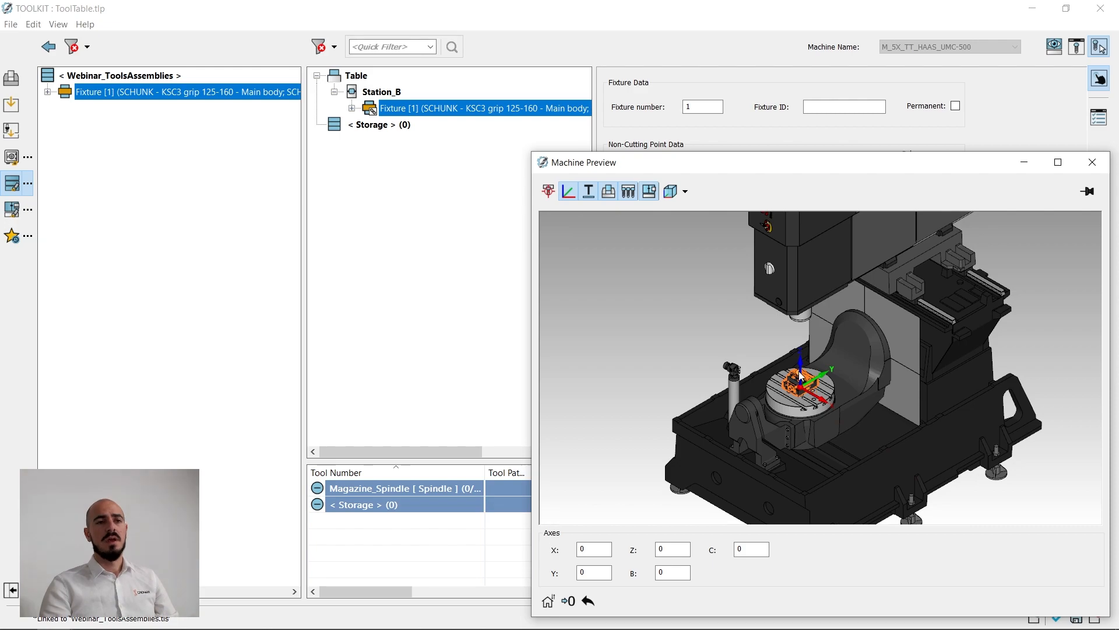
# Step: Examine the mounted vise on the machine table in the preview, checking its jaws and its position on the table
pyautogui.scroll(6, 798, 384)
pyautogui.scroll(8, 765, 392)
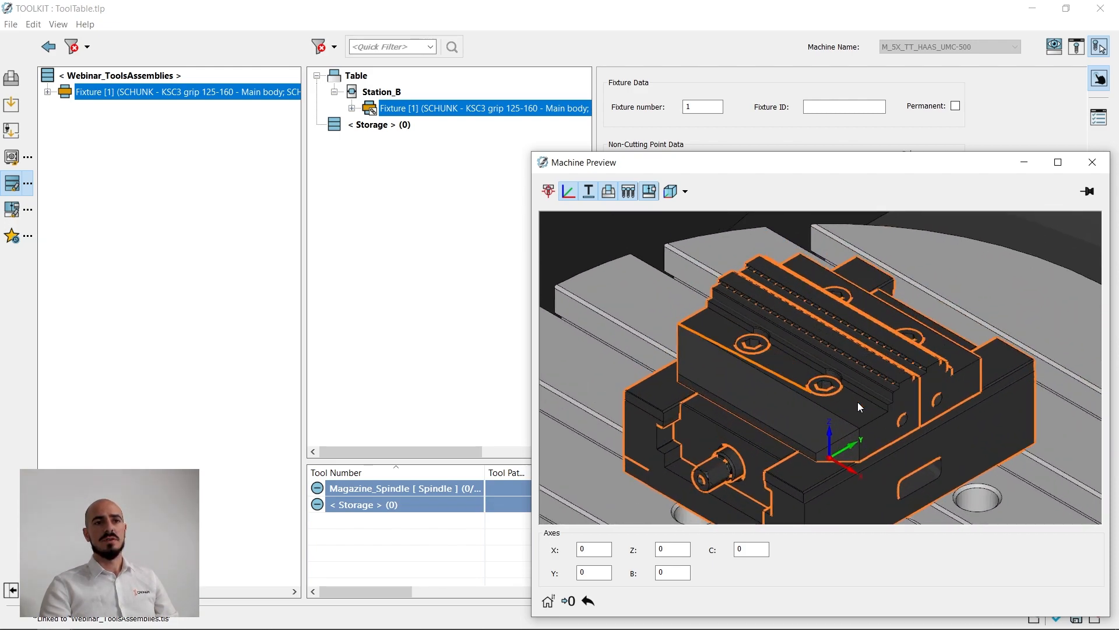
pyautogui.scroll(-10, 904, 402)
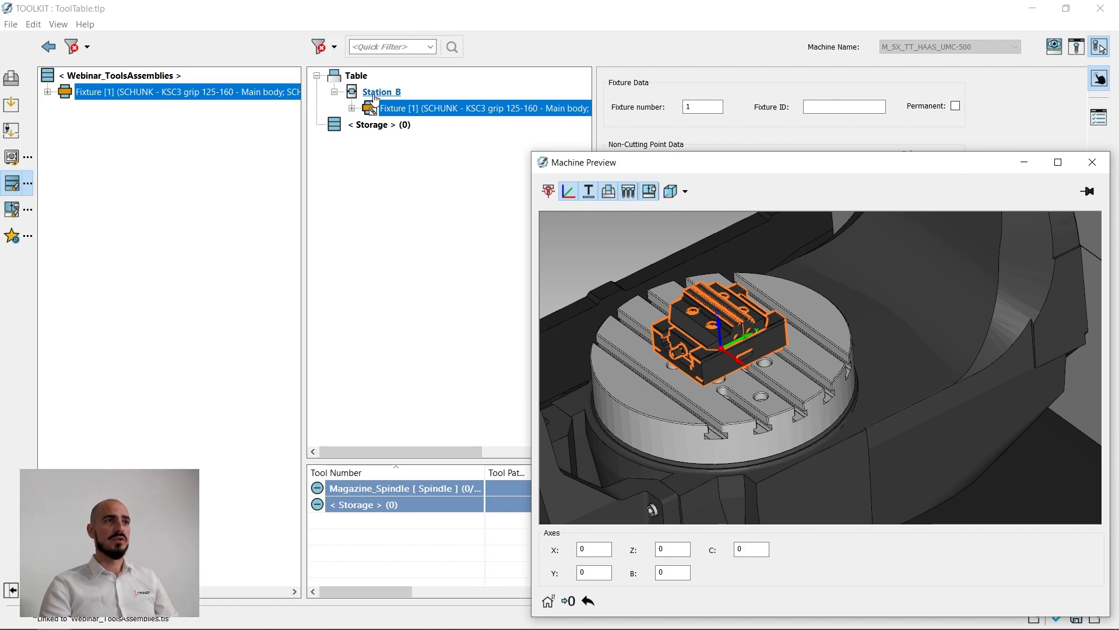
pyautogui.scroll(-5, 775, 388)
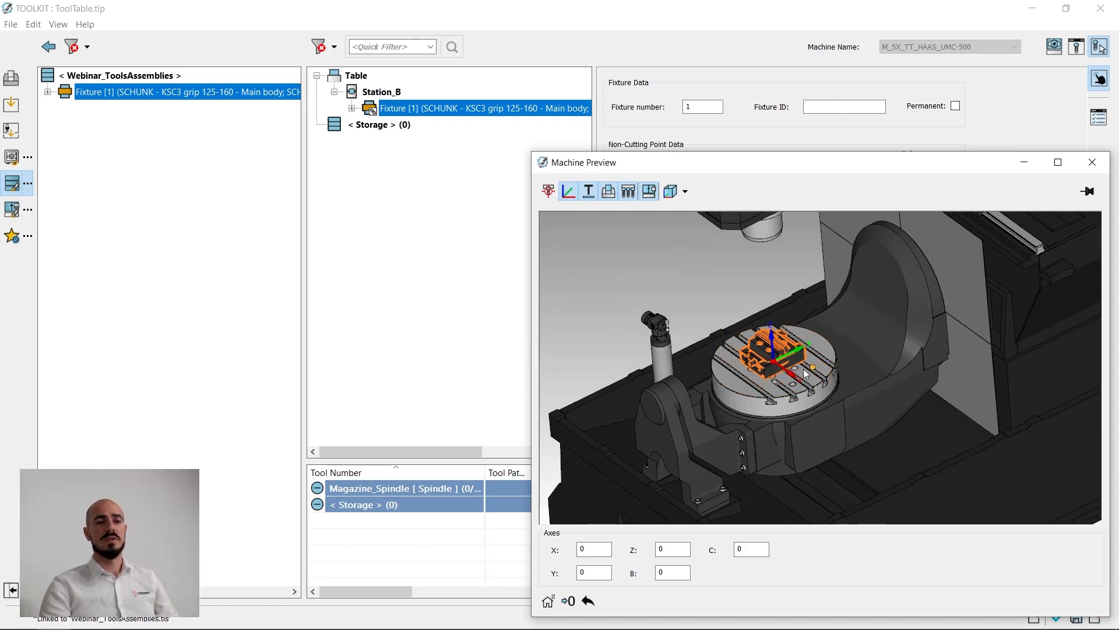
pyautogui.scroll(8, 811, 373)
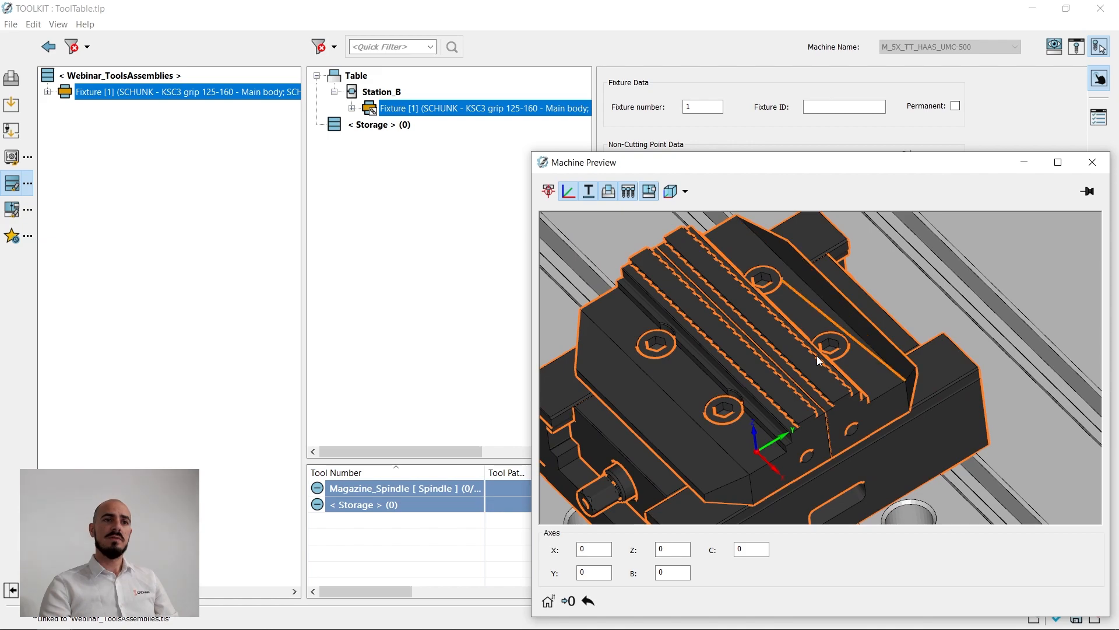
pyautogui.scroll(5, 818, 357)
pyautogui.scroll(4, 827, 367)
pyautogui.scroll(-4, 804, 382)
pyautogui.scroll(-6, 813, 379)
# Step: Test the vise's jaw travel with the Linear component axis at 100, and set the axis to 50
pyautogui.moveTo(751, 167); pyautogui.dragTo(268, 148)
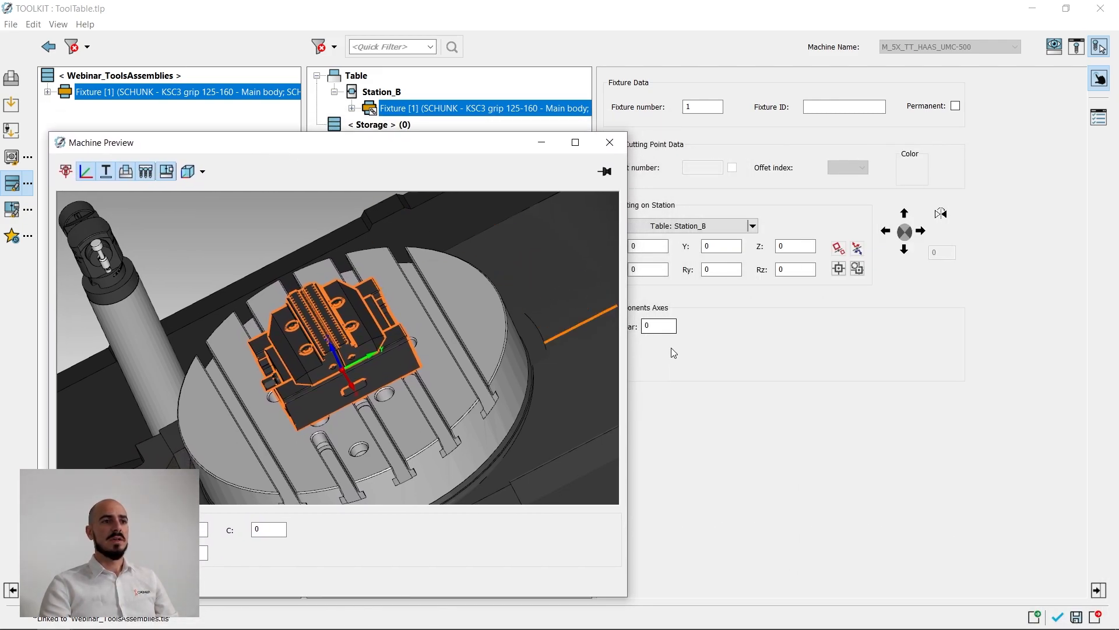
pyautogui.click(666, 326)
pyautogui.scroll(3, 665, 326)
pyautogui.moveTo(666, 326); pyautogui.dragTo(633, 326)
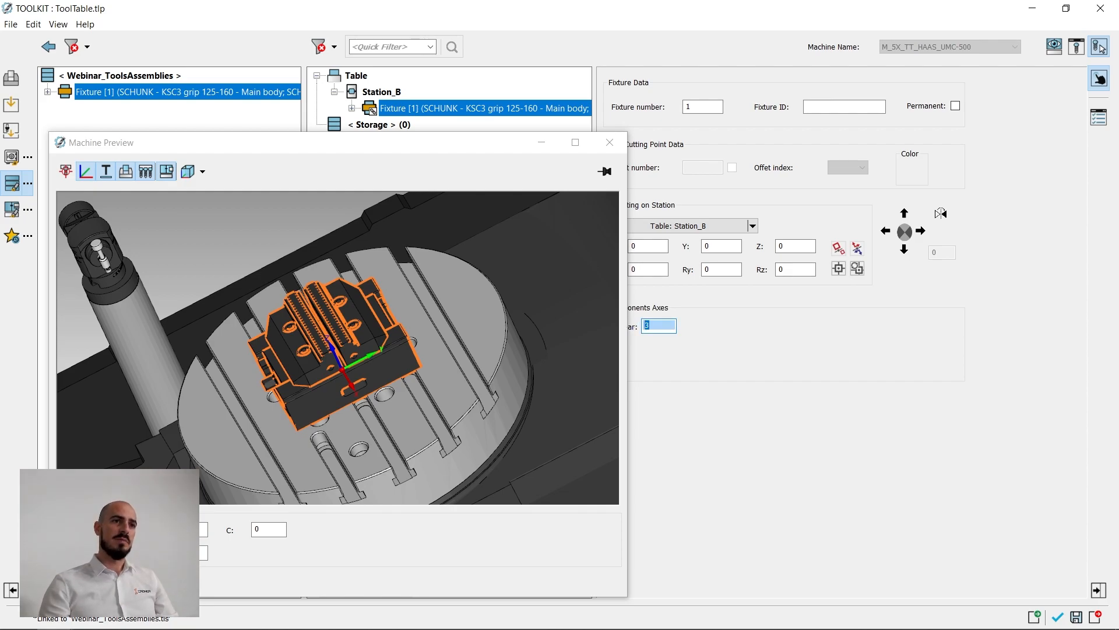
pyautogui.write('100')
pyautogui.click(540, 328)
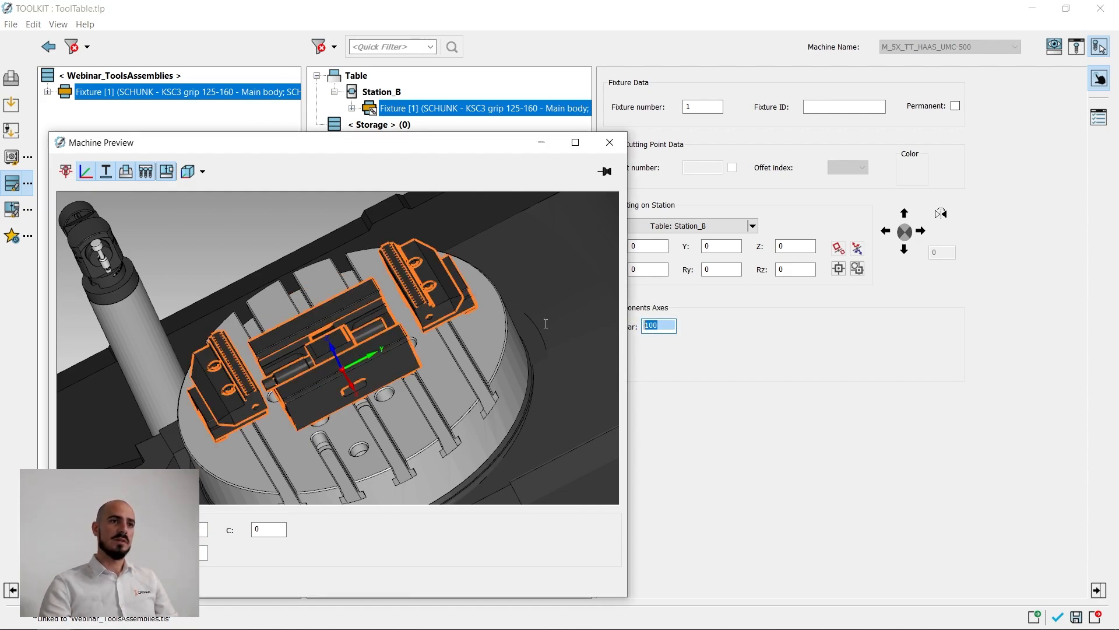
pyautogui.doubleClick(658, 326)
pyautogui.write('50')
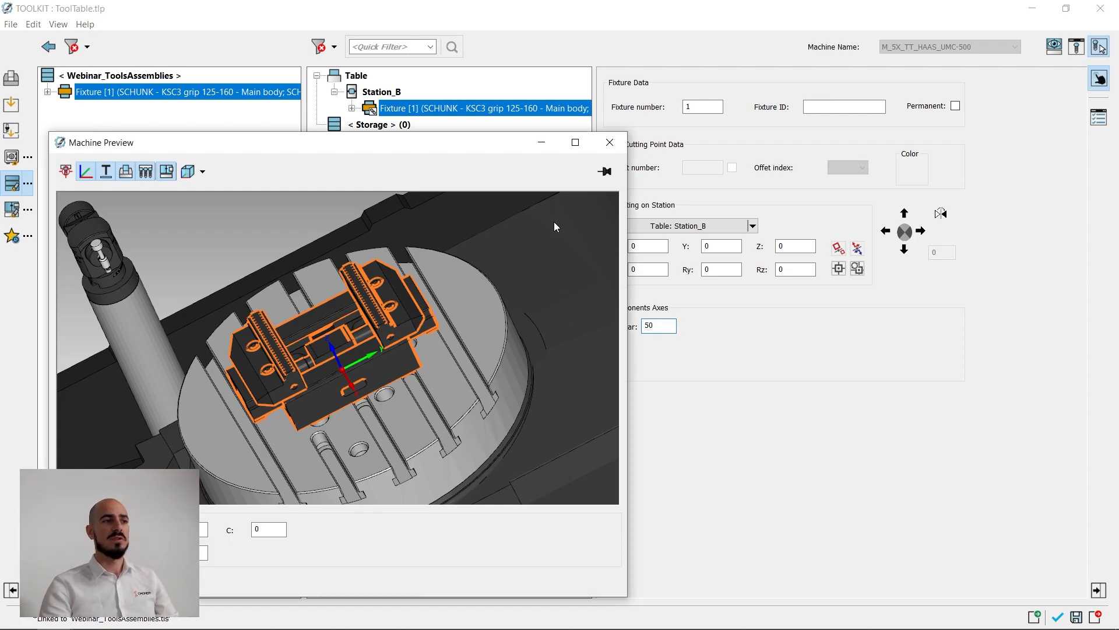
# Step: Close the machine preview, expand the components of Fixture [1] on Station_B, and accept the fixture table
pyautogui.click(609, 143)
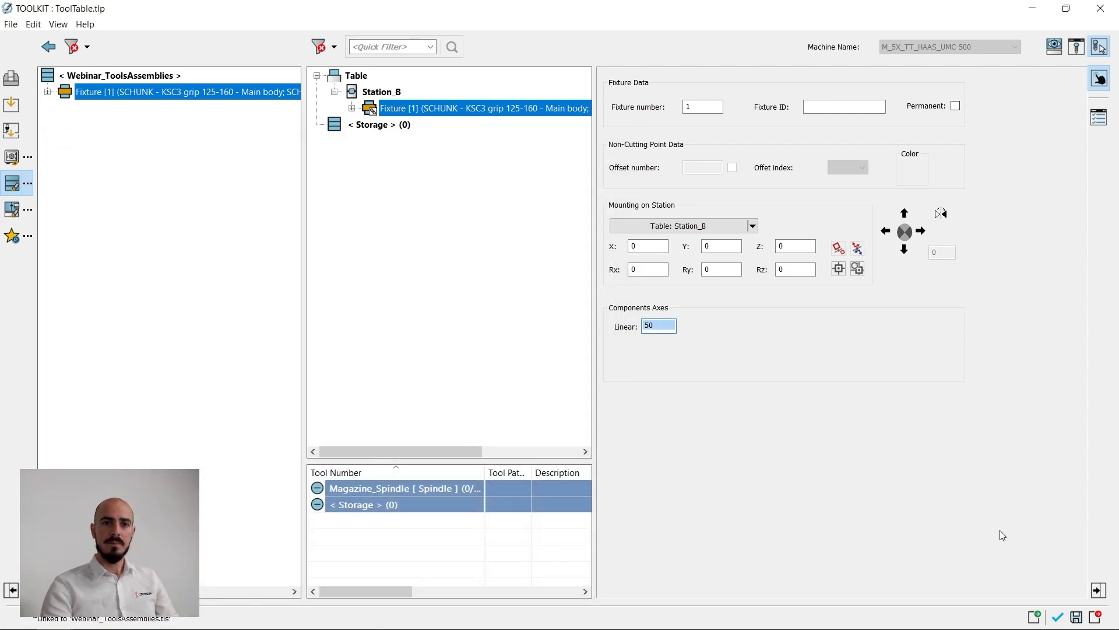
pyautogui.click(352, 109)
pyautogui.click(369, 125)
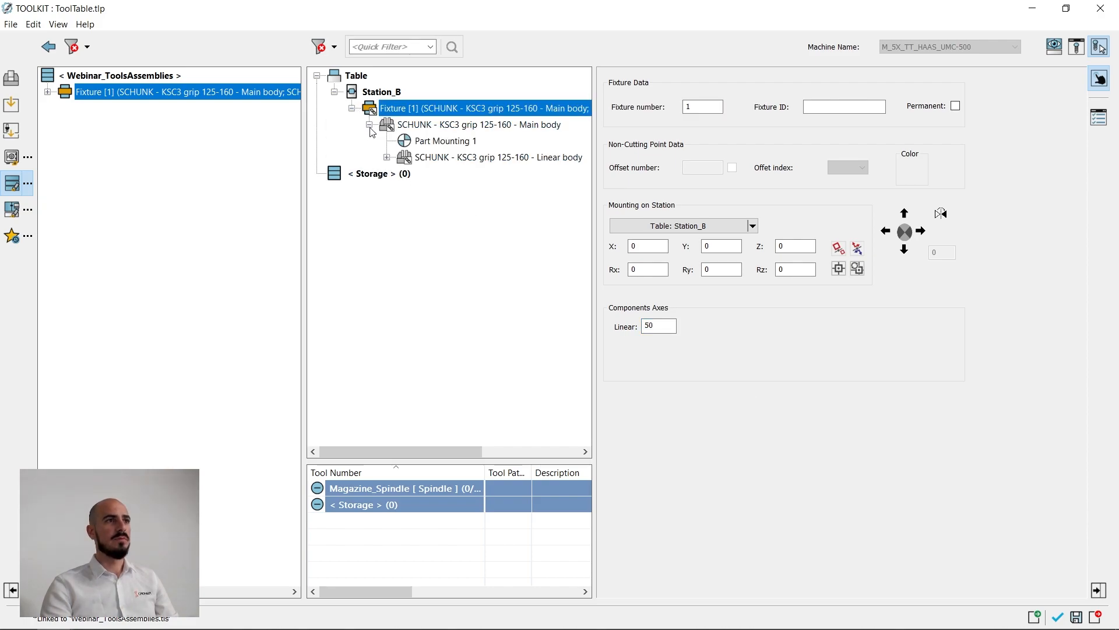
pyautogui.click(1058, 616)
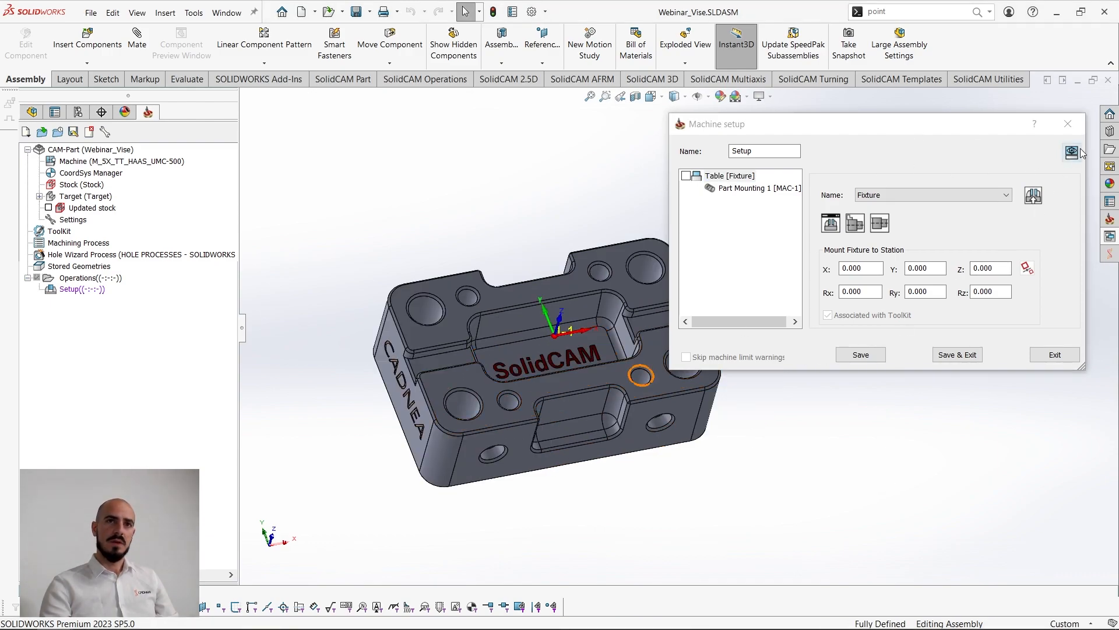
# Step: Display the machine preview from the setup, select Part Mounting 1, and examine the workpiece between the vise jaws
pyautogui.click(1077, 151)
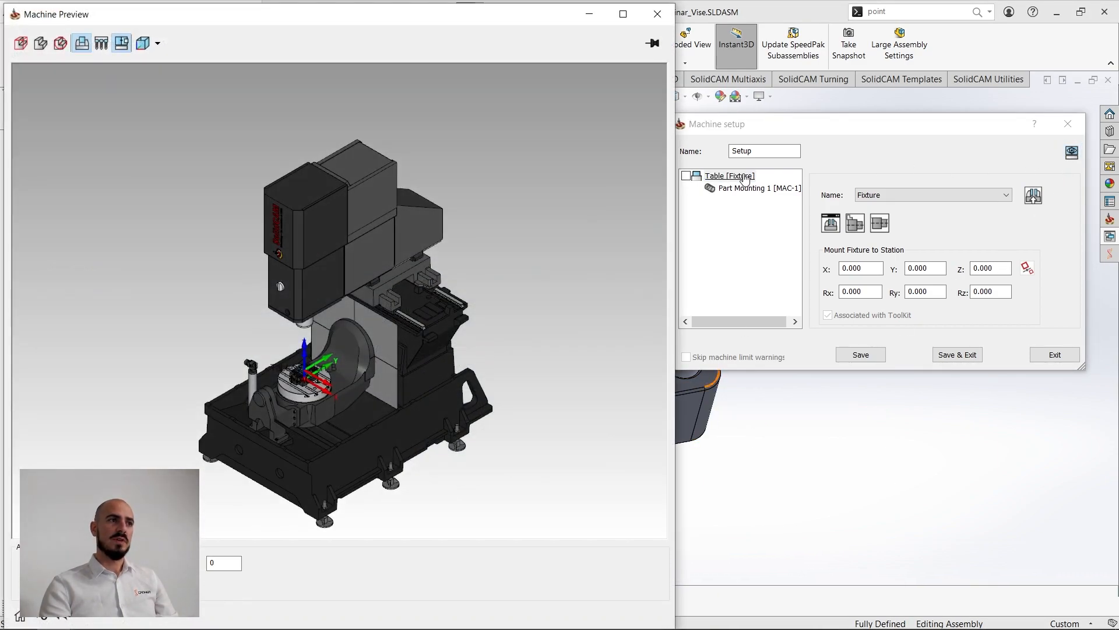
pyautogui.click(755, 188)
pyautogui.scroll(1, 315, 362)
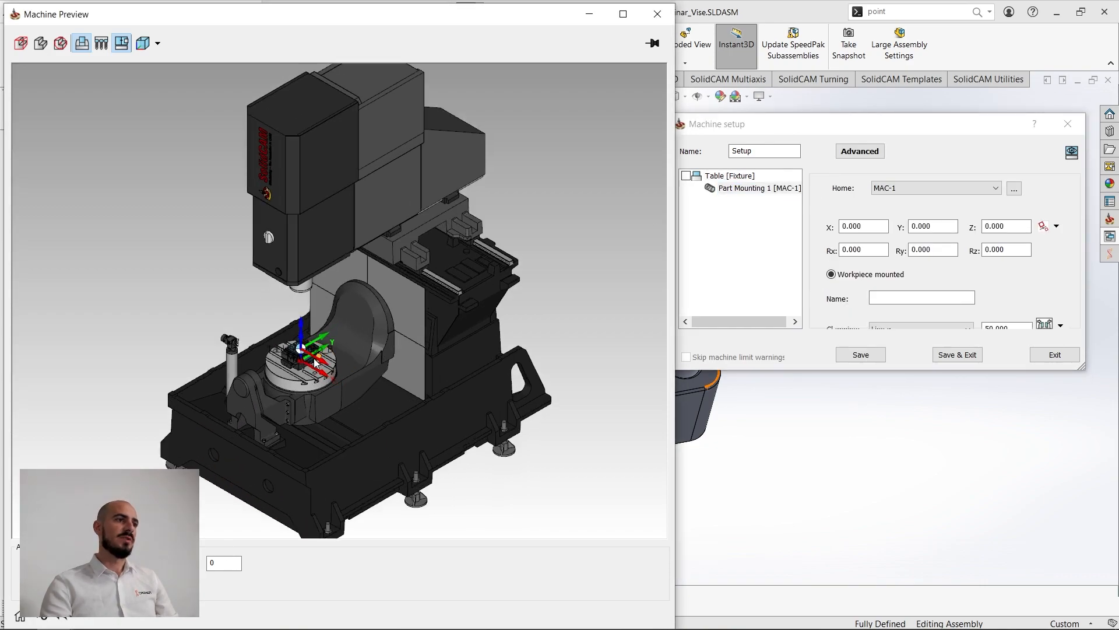
pyautogui.scroll(5, 315, 362)
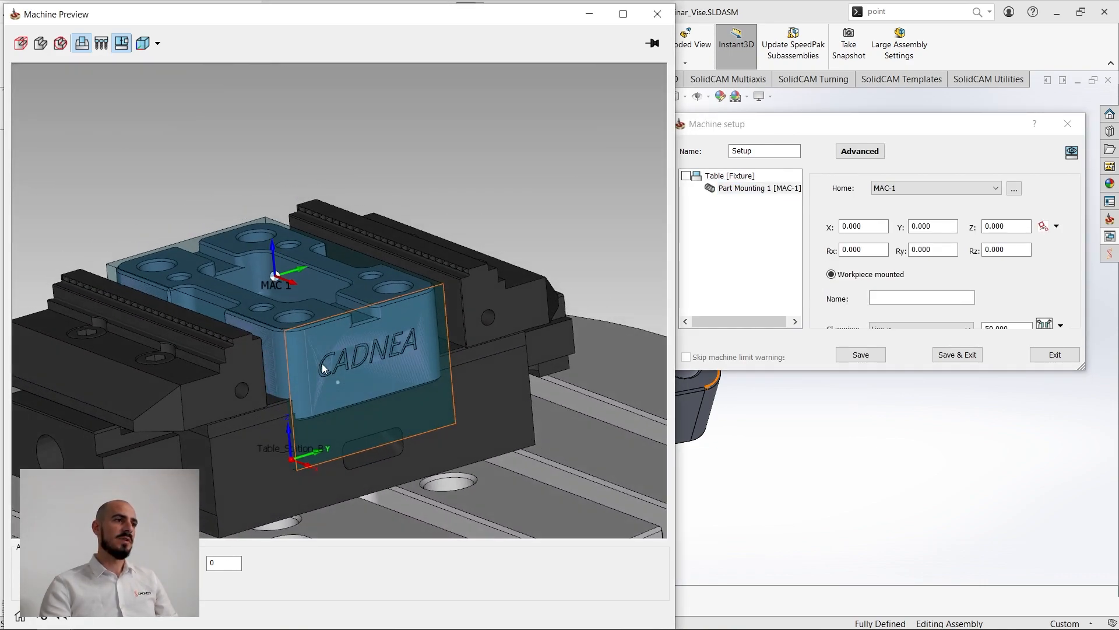
pyautogui.moveTo(322, 368)
pyautogui.mouseDown(button='middle')
pyautogui.moveTo(315, 359)
pyautogui.moveTo(326, 379)
pyautogui.mouseUp(button='middle')
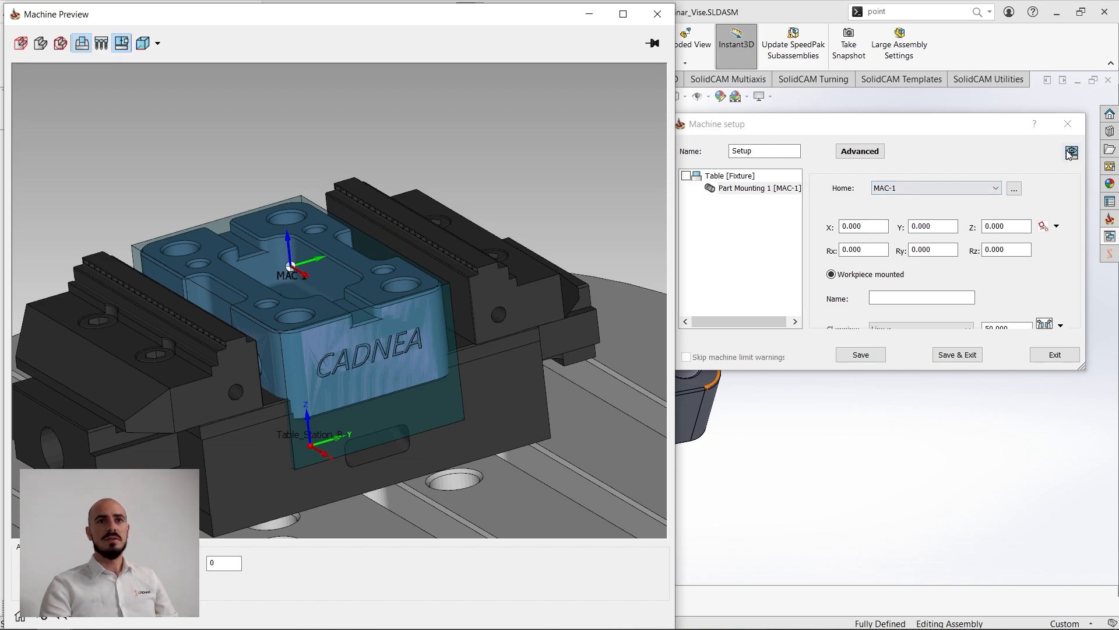
# Step: Raise the workpiece clear of the vise by setting its Z position to 150
pyautogui.click(1043, 230)
pyautogui.keyDown('ctrl'); pyautogui.moveTo(325, 362); pyautogui.dragTo(373, 405, button='middle'); pyautogui.keyUp('ctrl')
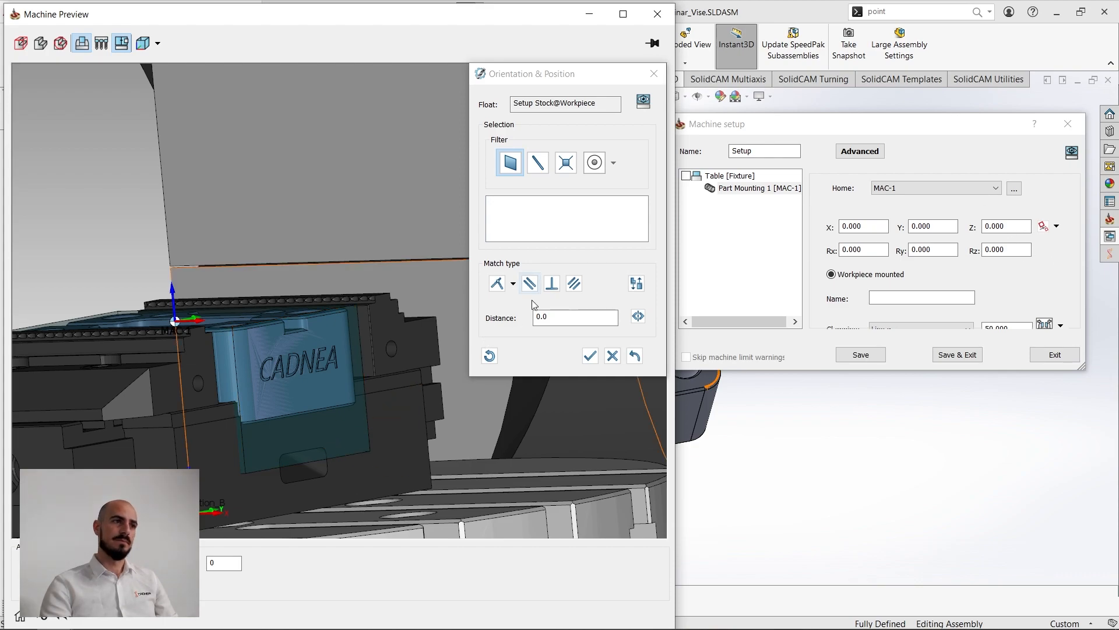
pyautogui.click(654, 74)
pyautogui.doubleClick(1013, 225)
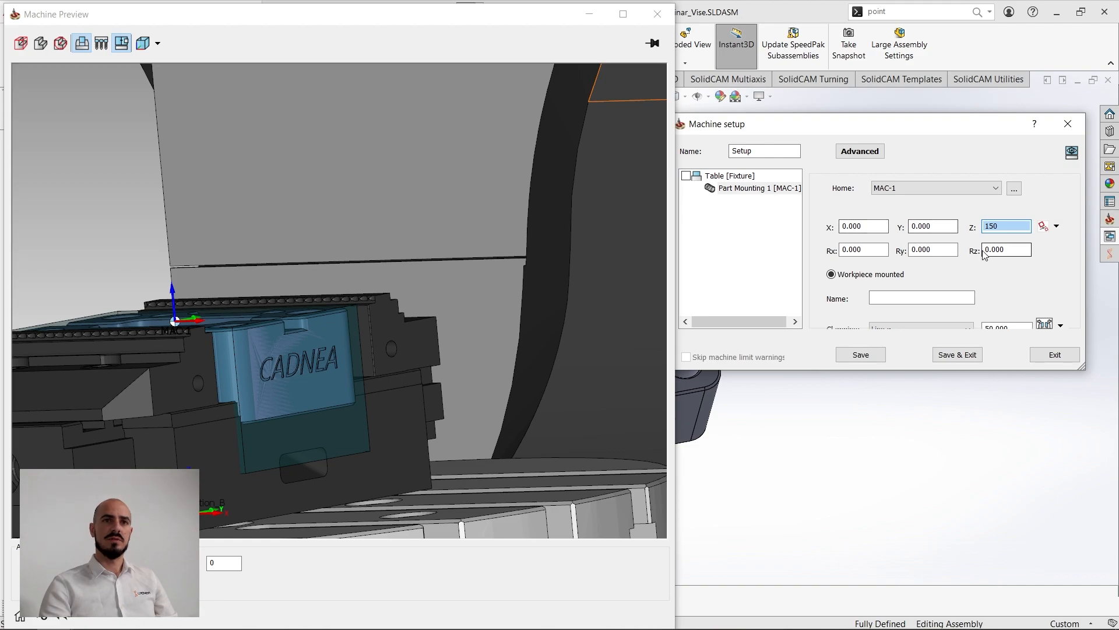
pyautogui.click(1014, 249)
pyautogui.keyDown('ctrl'); pyautogui.moveTo(163, 259); pyautogui.dragTo(433, 268, button='middle'); pyautogui.keyUp('ctrl')
pyautogui.scroll(1, 434, 268)
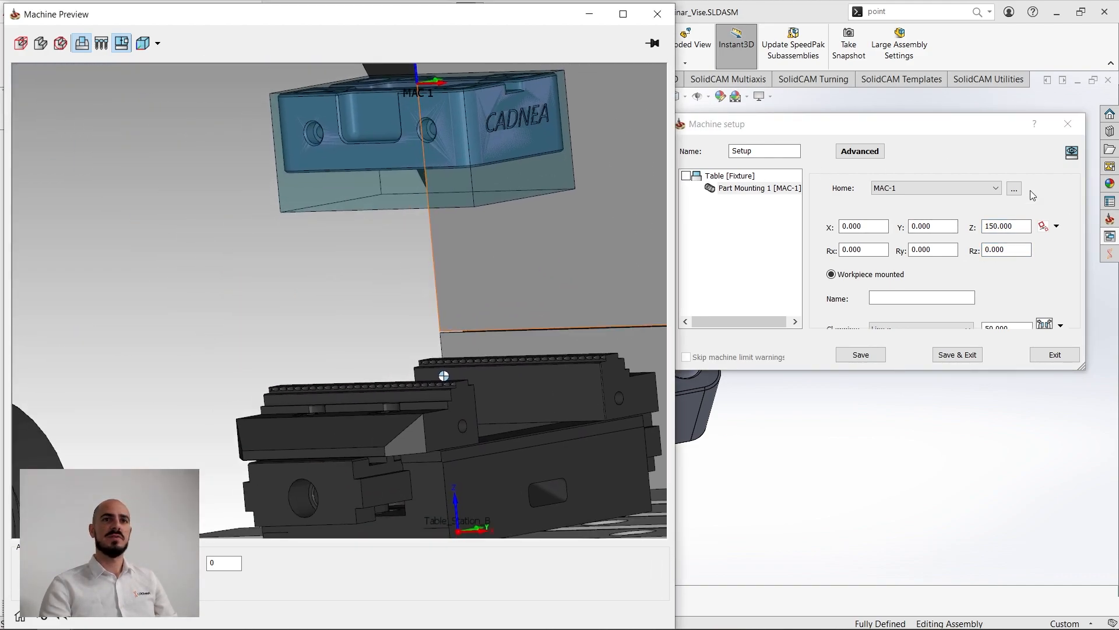
# Step: Start orienting and positioning the workpiece, and pick the stock's bottom face as the first face
pyautogui.click(1043, 226)
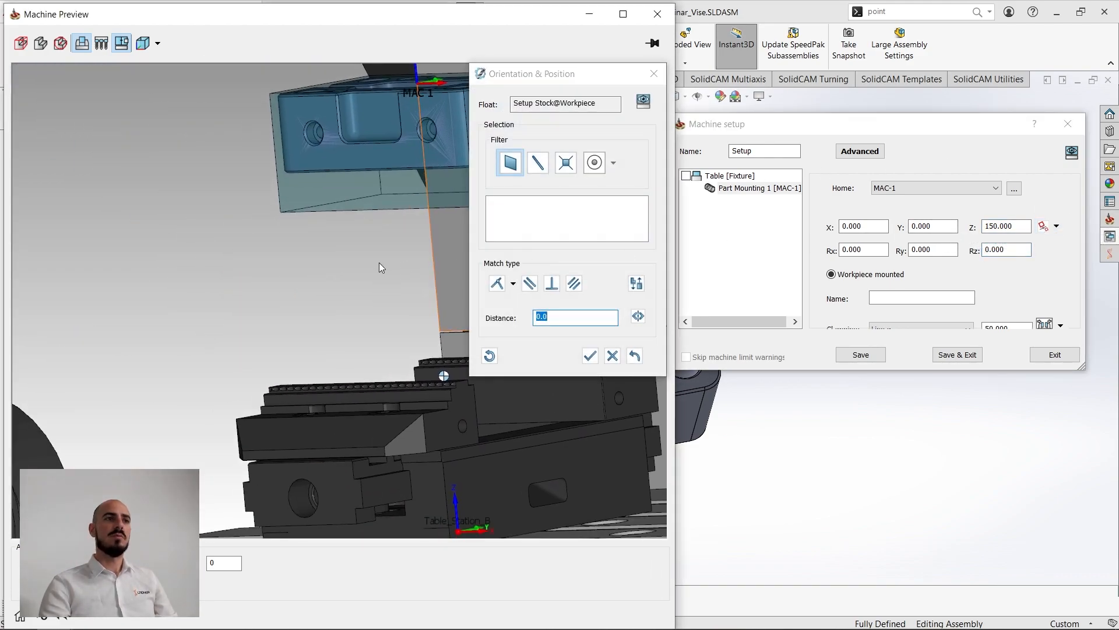
pyautogui.moveTo(205, 239); pyautogui.dragTo(344, 269, button='middle')
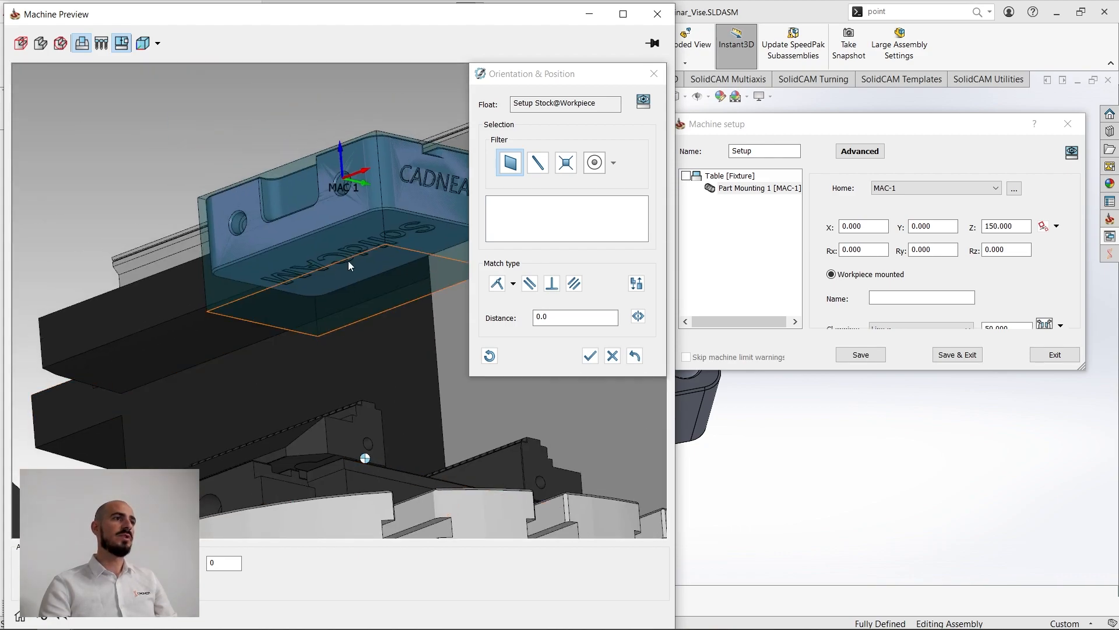
pyautogui.scroll(3, 367, 288)
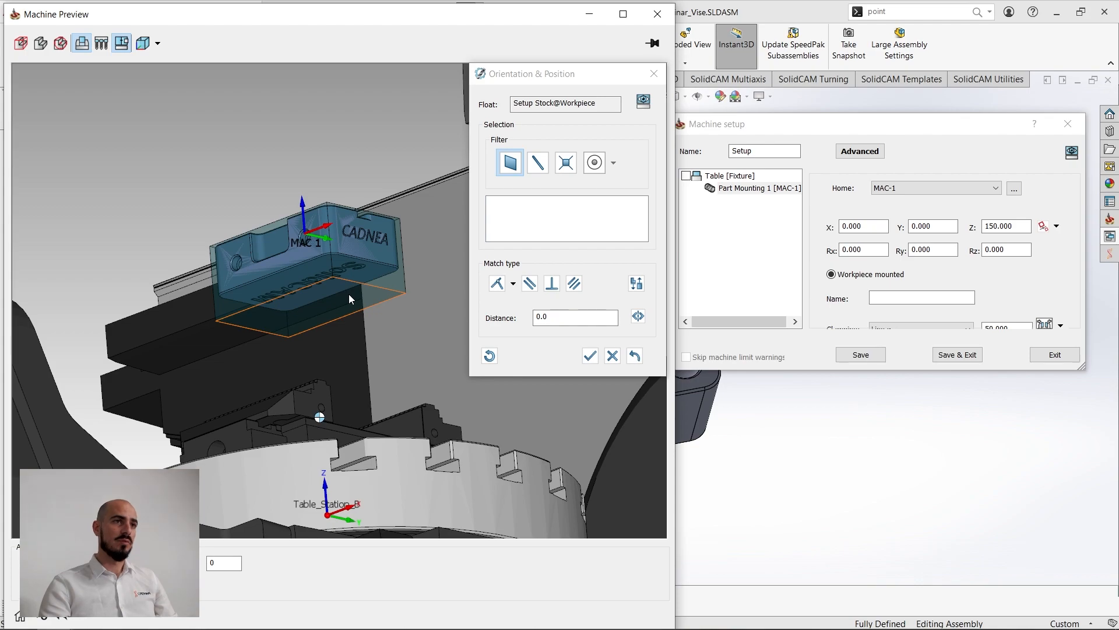
pyautogui.click(349, 293)
# Step: Match the stock's bottom face to the narrow step face of the vise jaw at distance 0.0, and accept the position
pyautogui.moveTo(401, 359); pyautogui.dragTo(335, 313, button='middle')
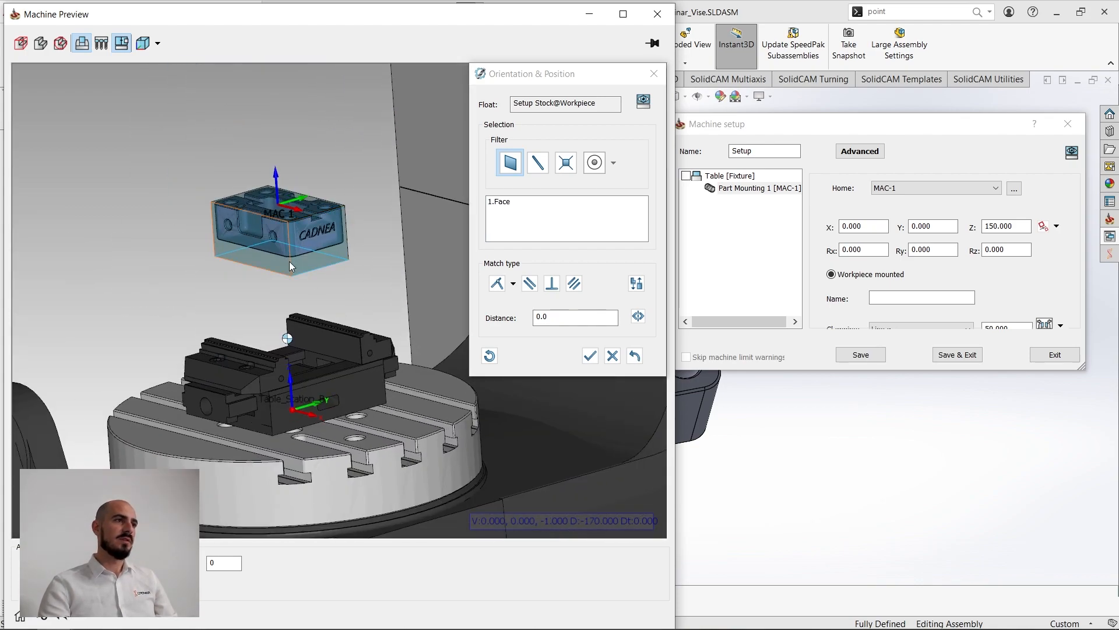
pyautogui.scroll(-8, 359, 323)
pyautogui.scroll(2, 248, 180)
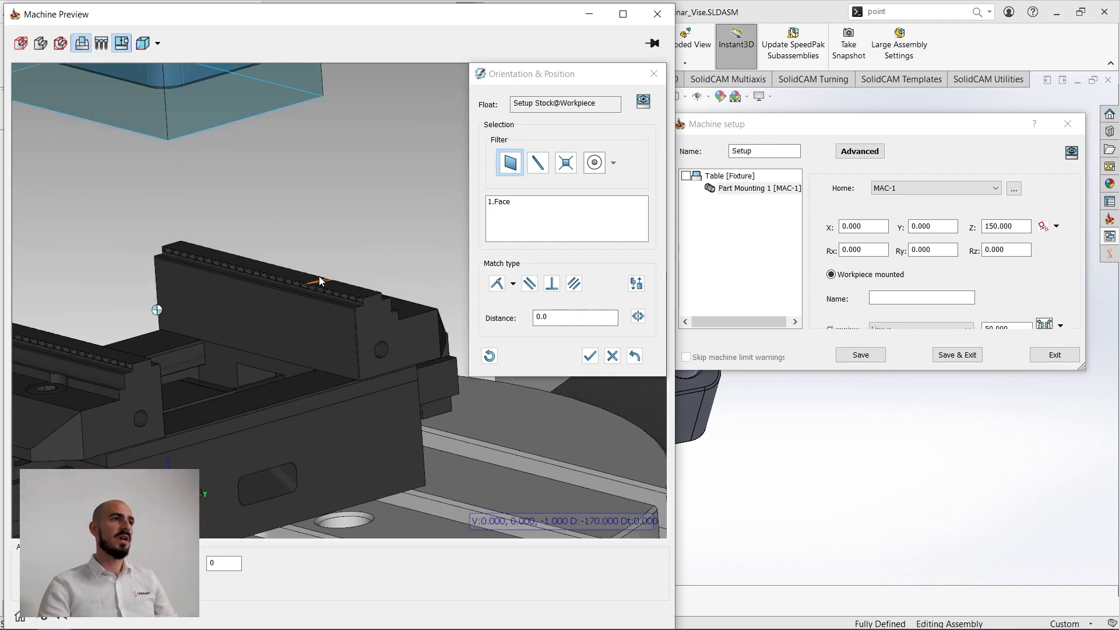
pyautogui.scroll(3, 320, 278)
pyautogui.scroll(-6, 332, 297)
pyautogui.scroll(-4, 352, 306)
pyautogui.click(348, 337)
pyautogui.scroll(4, 359, 372)
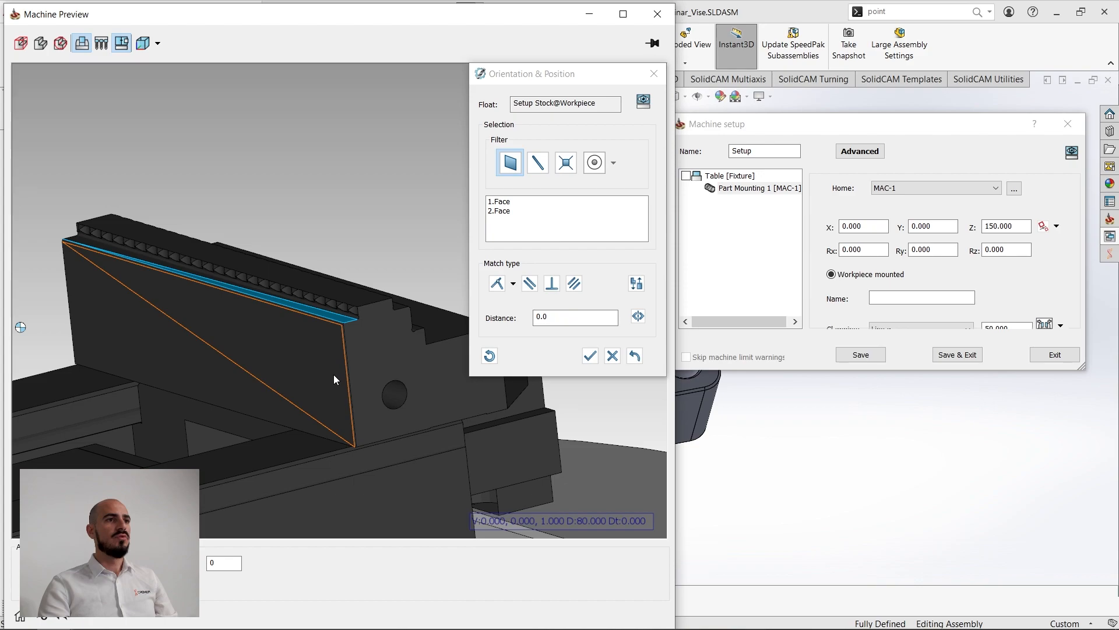
pyautogui.scroll(5, 334, 376)
pyautogui.click(498, 283)
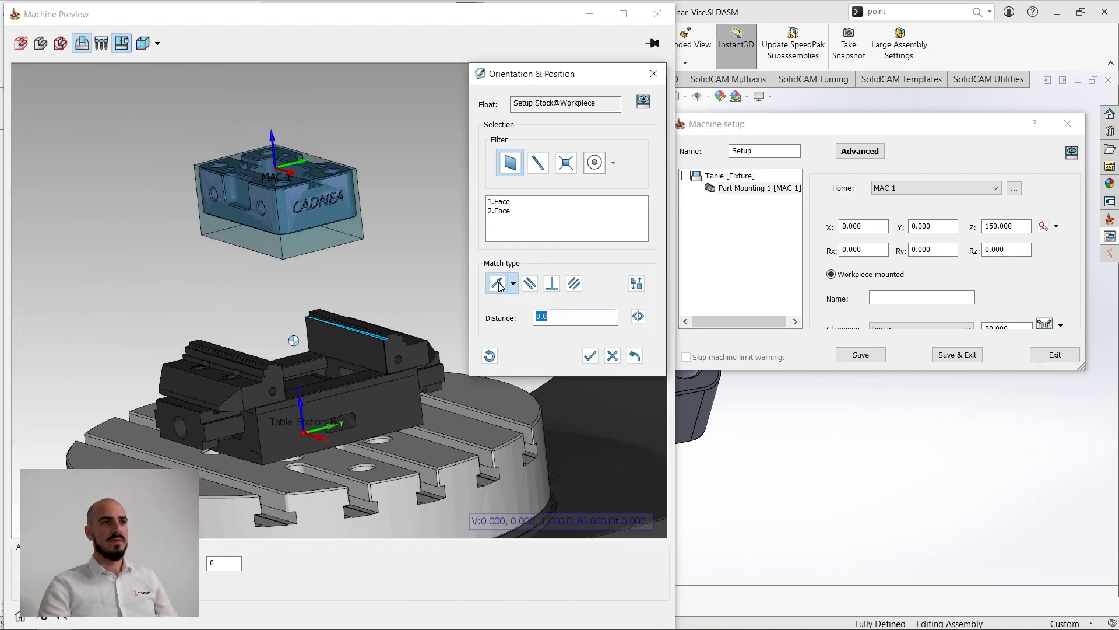
pyautogui.click(590, 356)
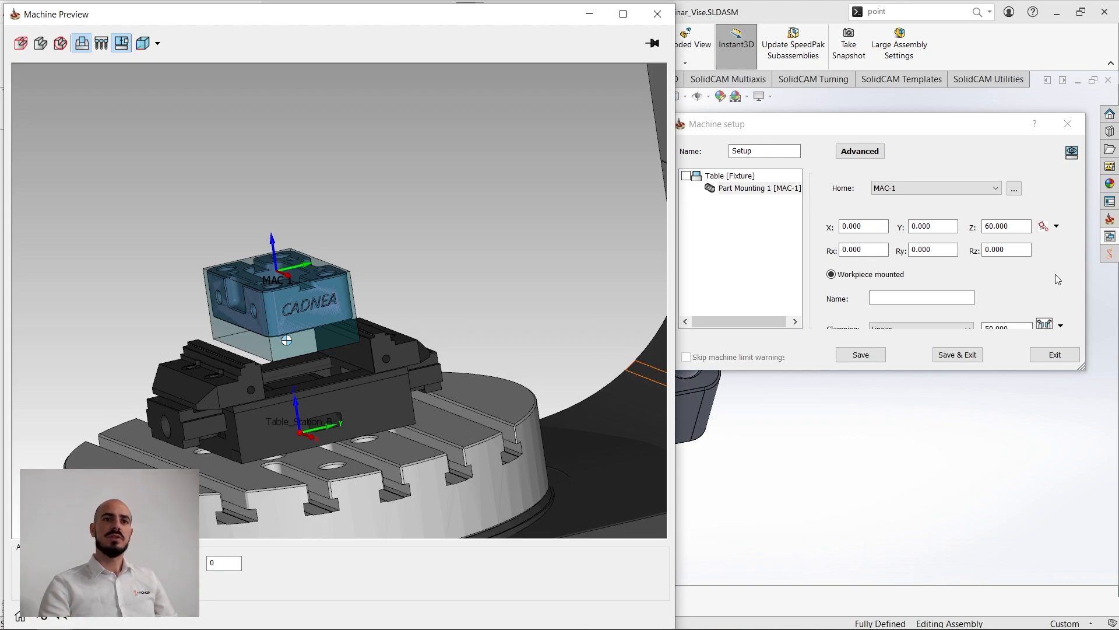
# Step: Enlarge the setup dialog, clamp the jaws on the stock along the Linear axis, and examine the contact at the jaw step
pyautogui.moveTo(1081, 372); pyautogui.dragTo(1094, 403)
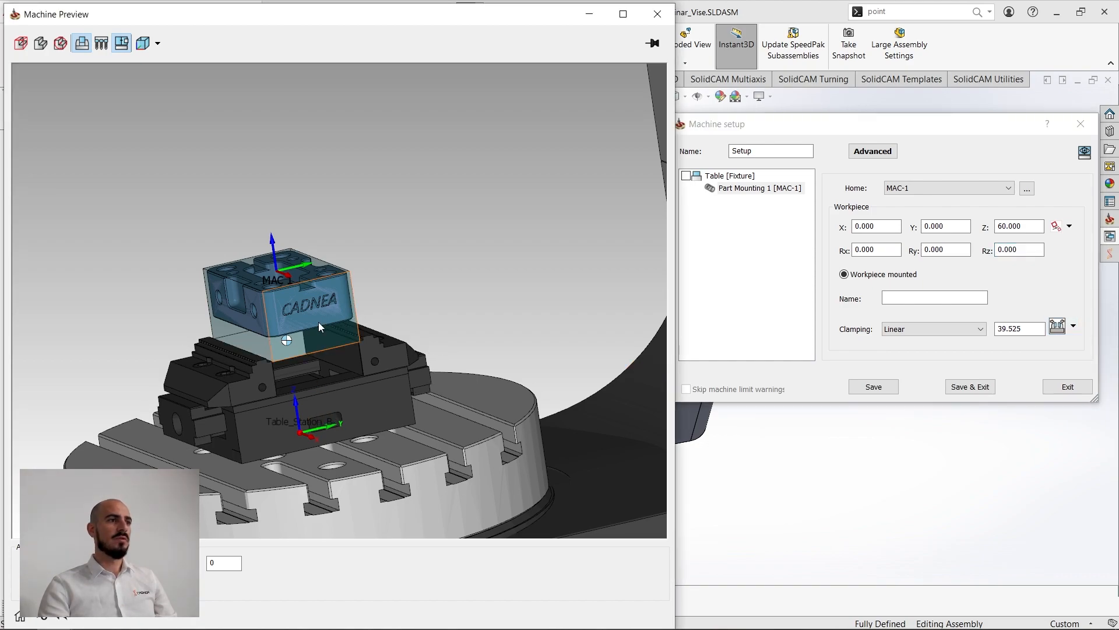
pyautogui.scroll(8, 326, 324)
pyautogui.scroll(2, 354, 289)
pyautogui.moveTo(301, 289); pyautogui.dragTo(274, 278, button='middle')
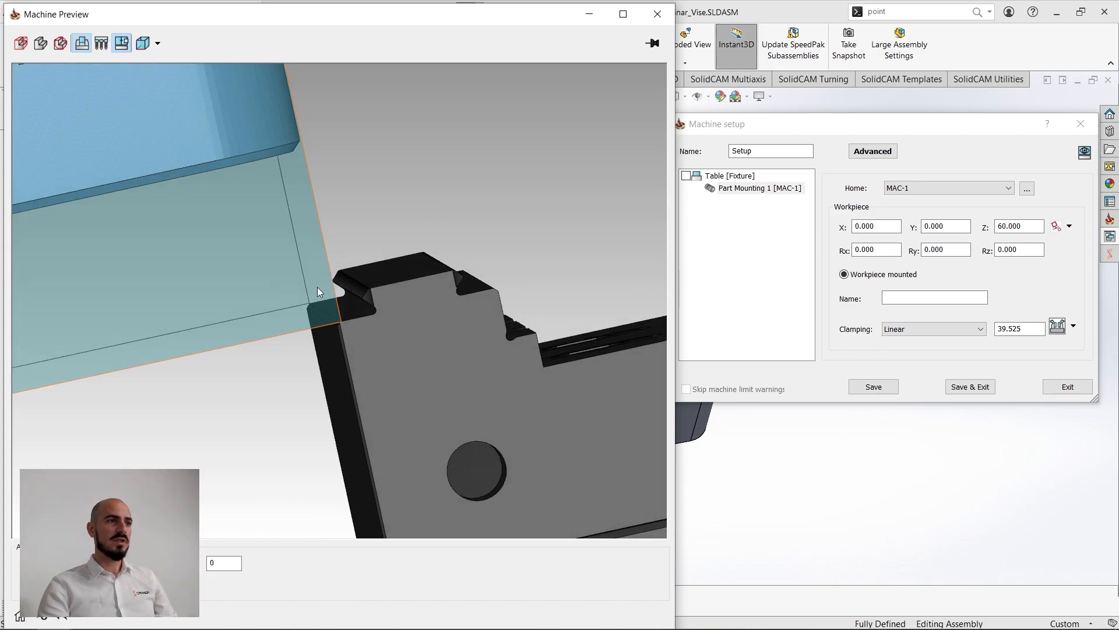
pyautogui.scroll(-4, 355, 309)
pyautogui.moveTo(355, 308); pyautogui.dragTo(352, 309, button='middle')
pyautogui.scroll(5, 352, 309)
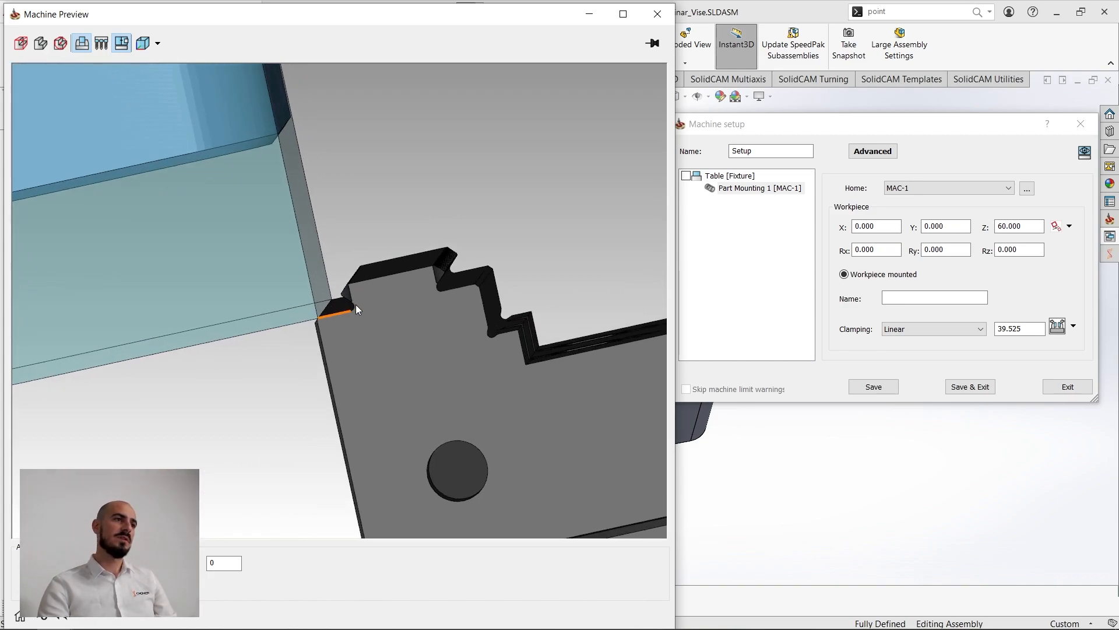
pyautogui.scroll(6, 331, 307)
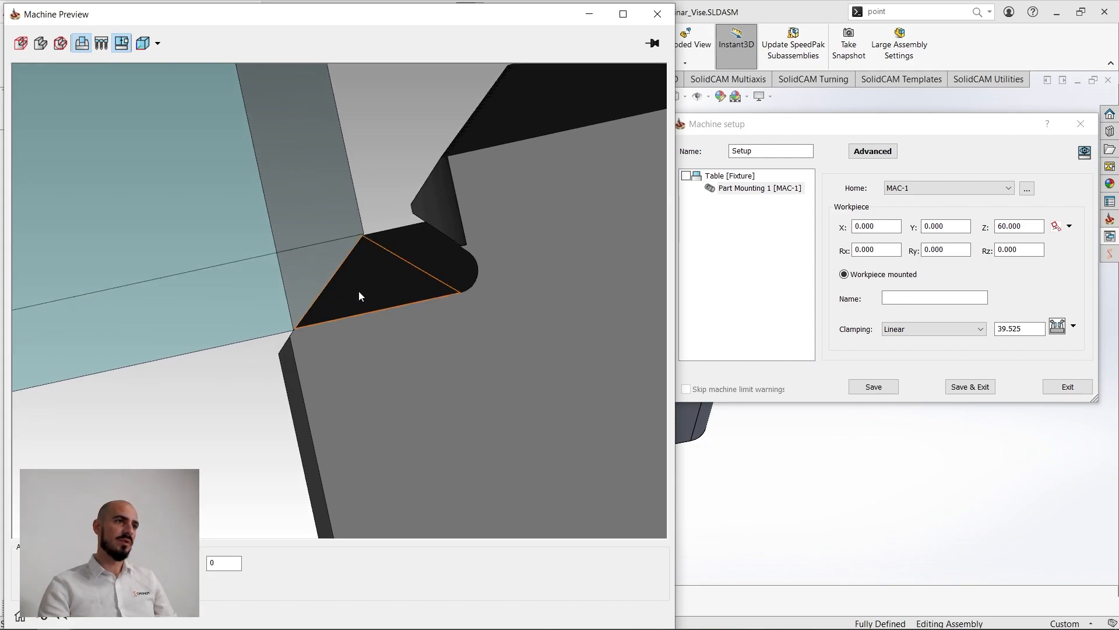
pyautogui.scroll(-4, 401, 278)
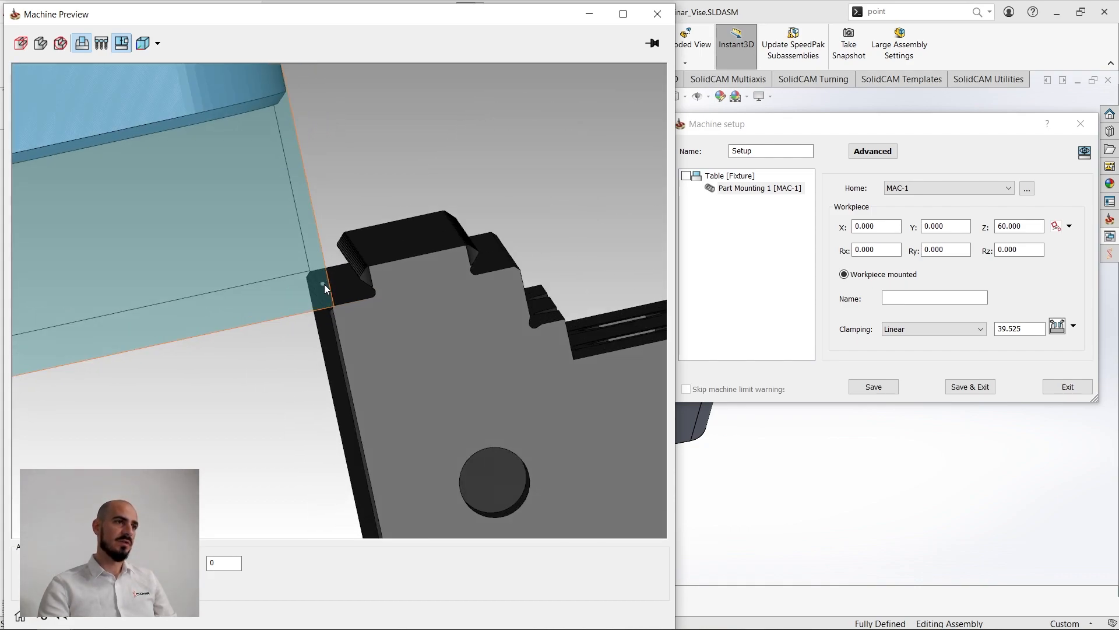
# Step: Set the workpiece's Z position to 60.010 and clamp the vise jaws against the stock again
pyautogui.doubleClick(1022, 227)
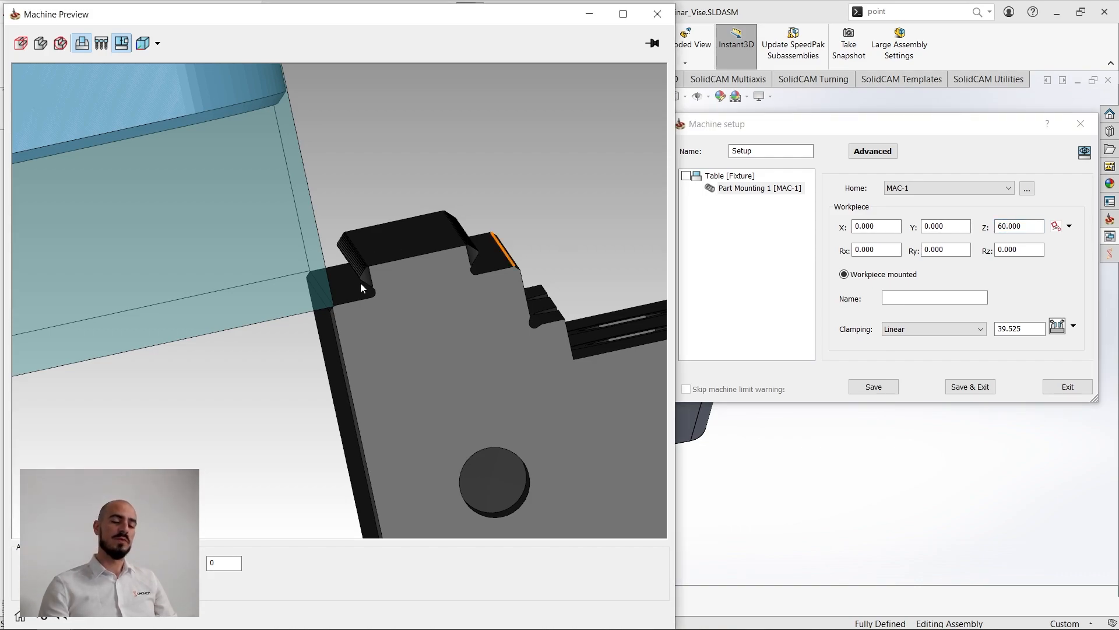
pyautogui.doubleClick(1018, 227)
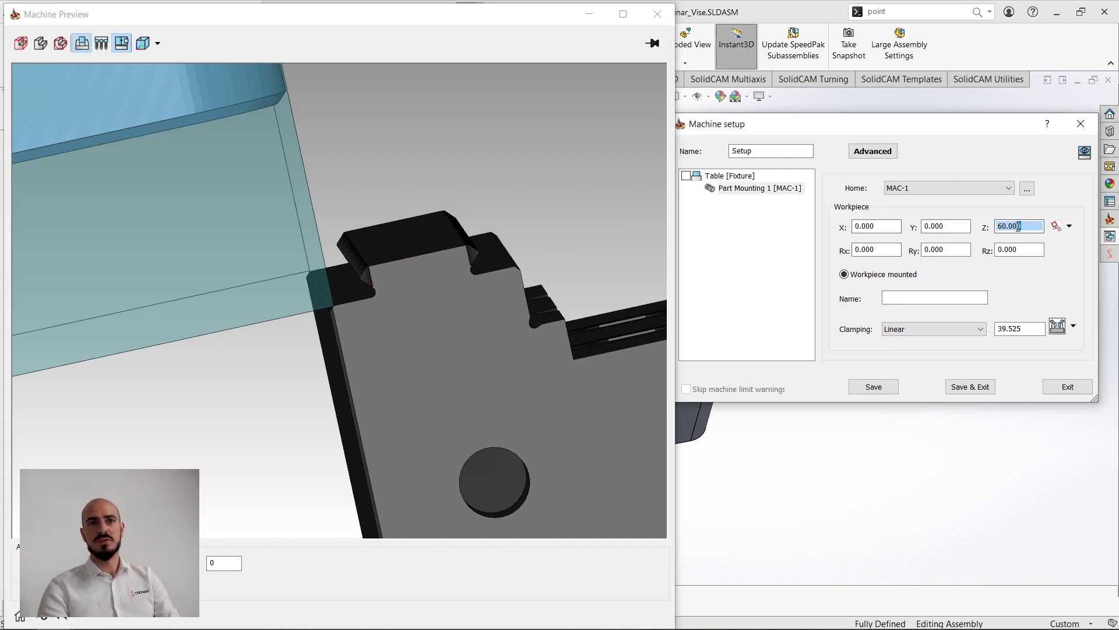
pyautogui.click(1057, 326)
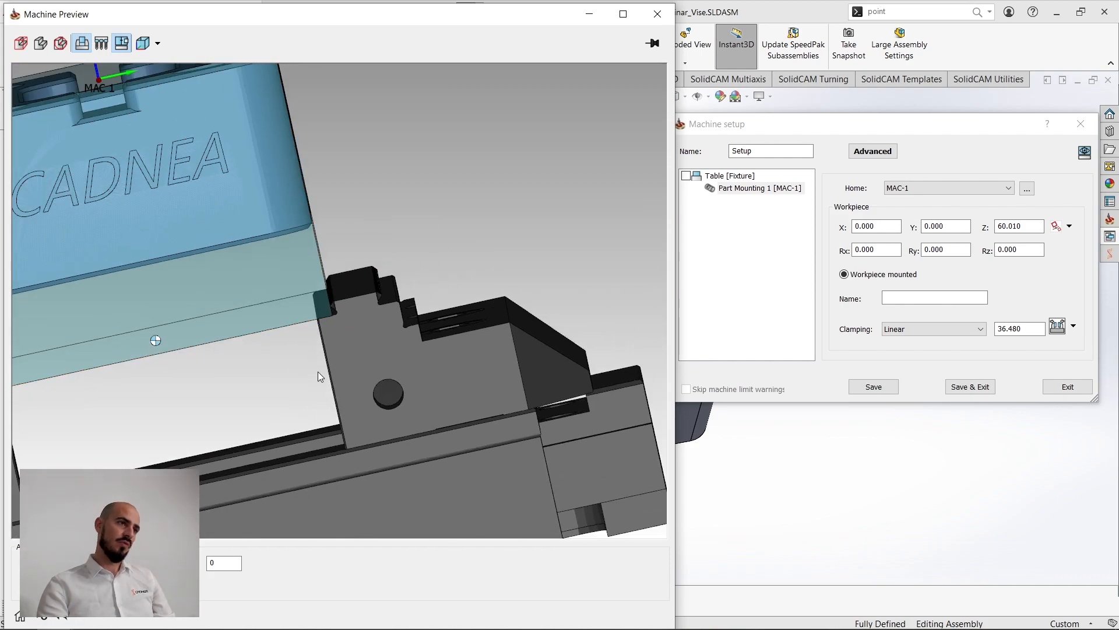
# Step: Examine the clamped workpiece in standard and angled views, checking its seating on both jaws and the vise's place on the table
pyautogui.click(159, 43)
pyautogui.click(145, 137)
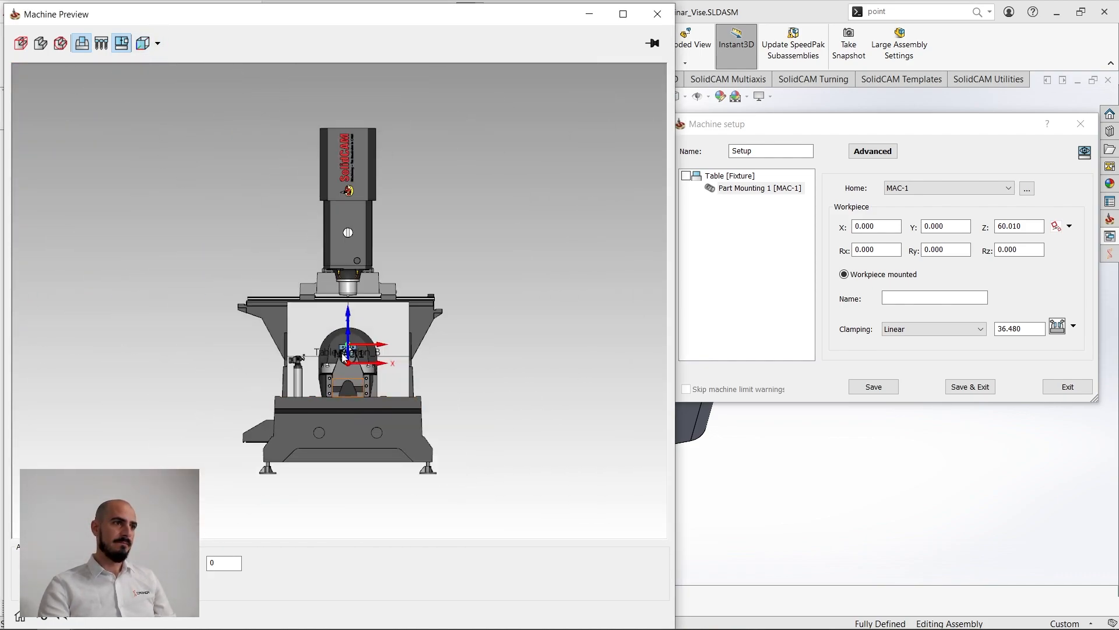
pyautogui.click(158, 44)
pyautogui.click(145, 181)
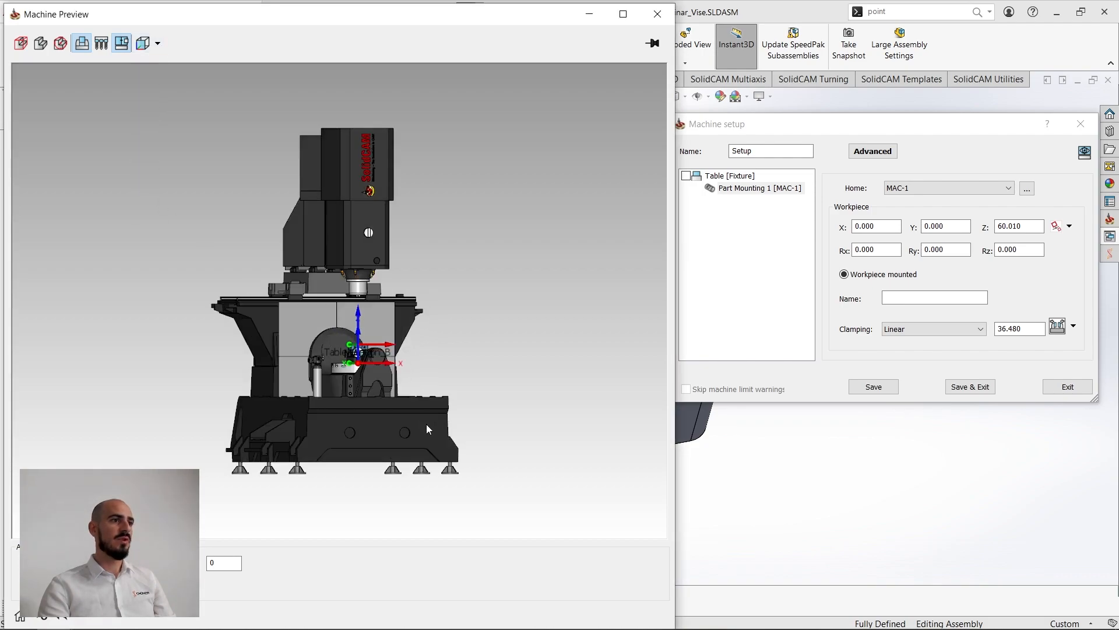
pyautogui.scroll(5, 361, 270)
pyautogui.scroll(6, 361, 270)
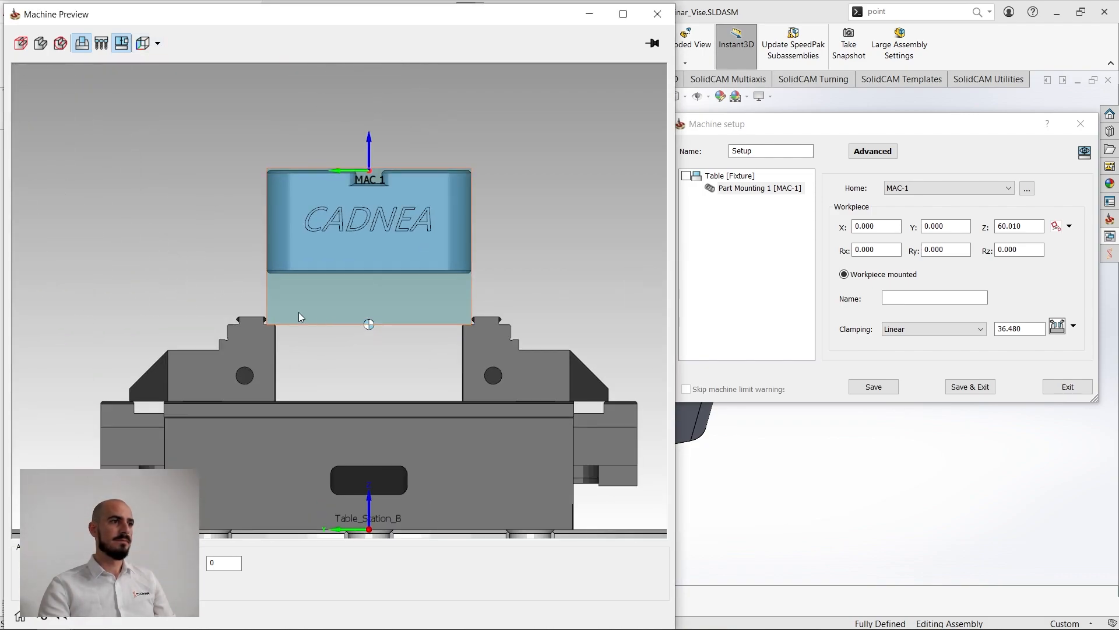
pyautogui.scroll(-7, 345, 296)
pyautogui.moveTo(344, 296); pyautogui.dragTo(370, 324, button='middle')
pyautogui.scroll(-3, 467, 315)
pyautogui.moveTo(467, 314); pyautogui.dragTo(520, 345, button='middle')
pyautogui.scroll(8, 344, 312)
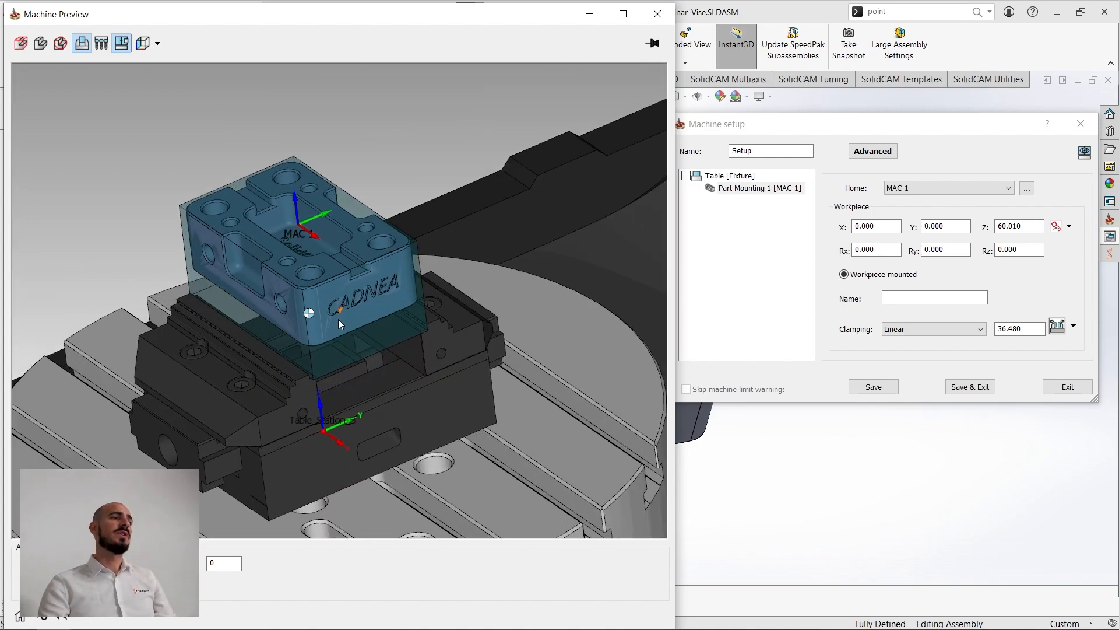
pyautogui.moveTo(247, 373); pyautogui.dragTo(302, 386, button='middle')
pyautogui.scroll(-5, 480, 324)
pyautogui.scroll(3, 361, 323)
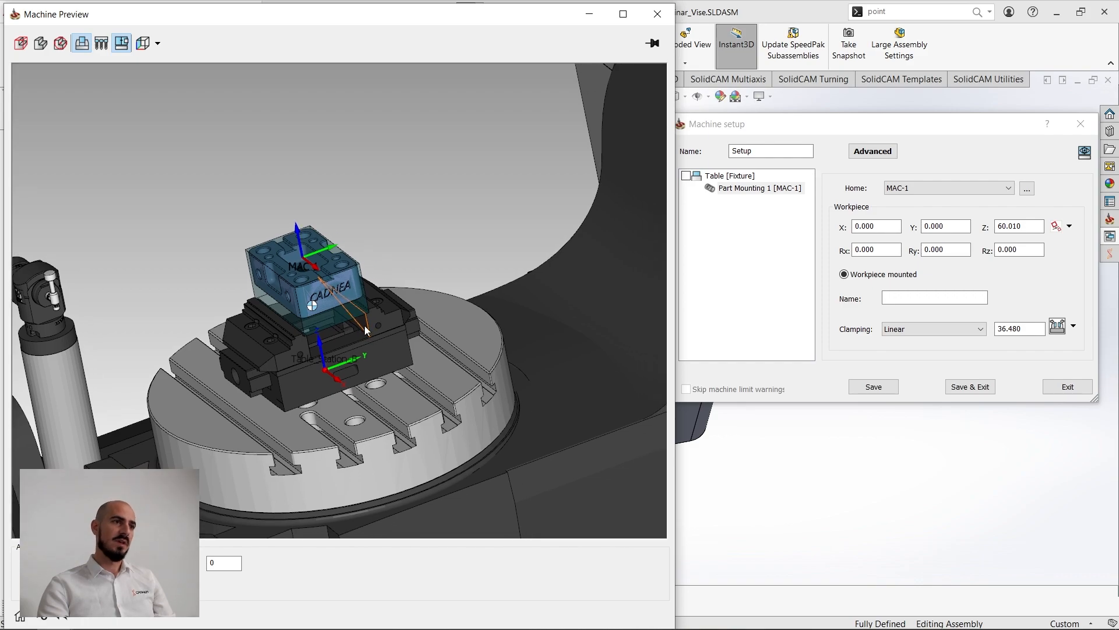
# Step: Set the table's fixture to None, and expand the vise assembly Fixture [1] in the fixture table's storage
pyautogui.click(732, 176)
pyautogui.click(931, 195)
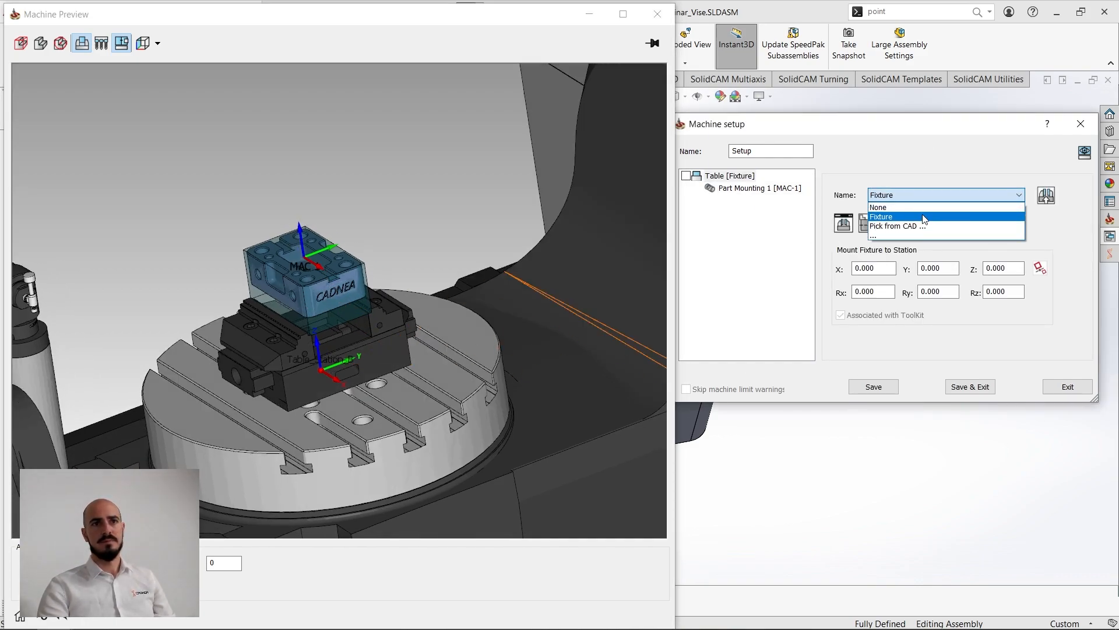
pyautogui.click(886, 210)
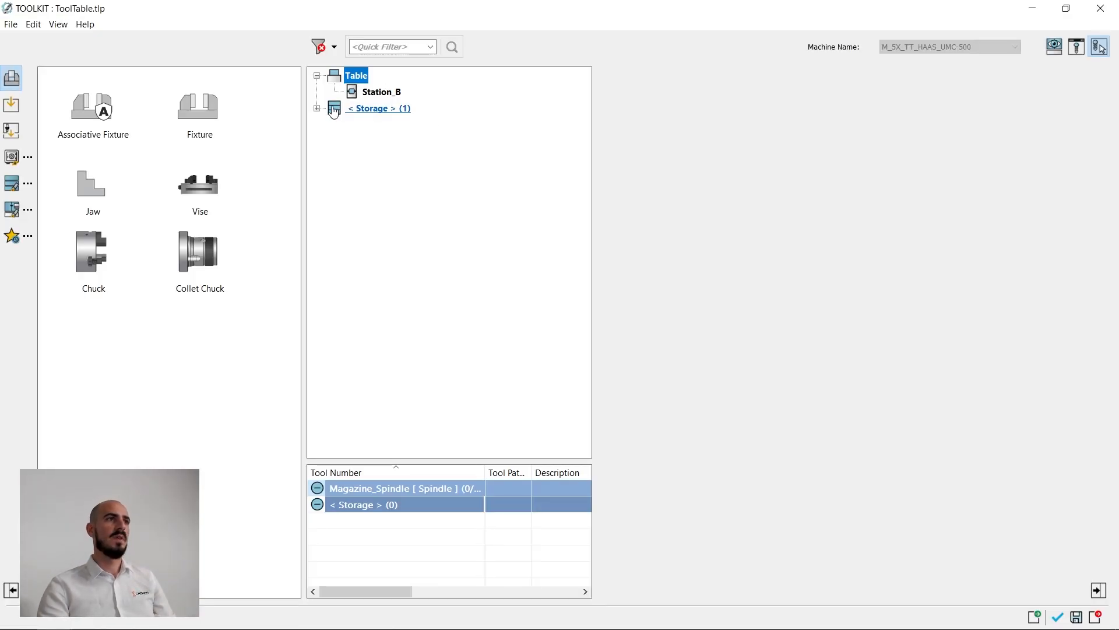
pyautogui.doubleClick(334, 112)
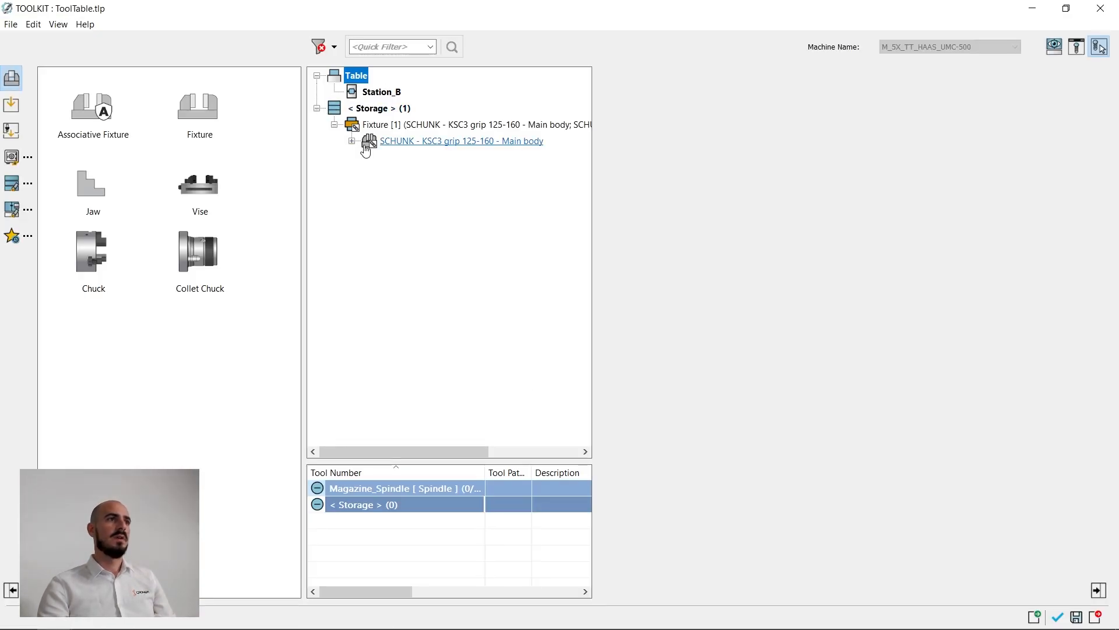
pyautogui.click(357, 125)
pyautogui.click(352, 141)
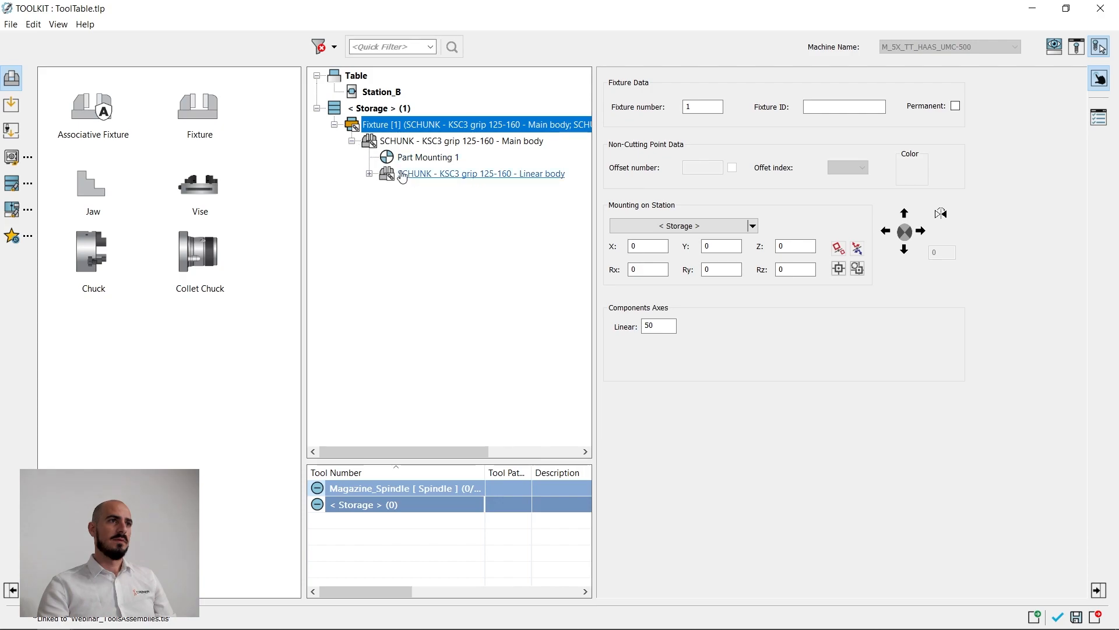
# Step: Select the vise's Jaw component under the Linear body and display the vise at an angle in the Tool Viewer
pyautogui.click(420, 173)
pyautogui.click(369, 174)
pyautogui.click(442, 190)
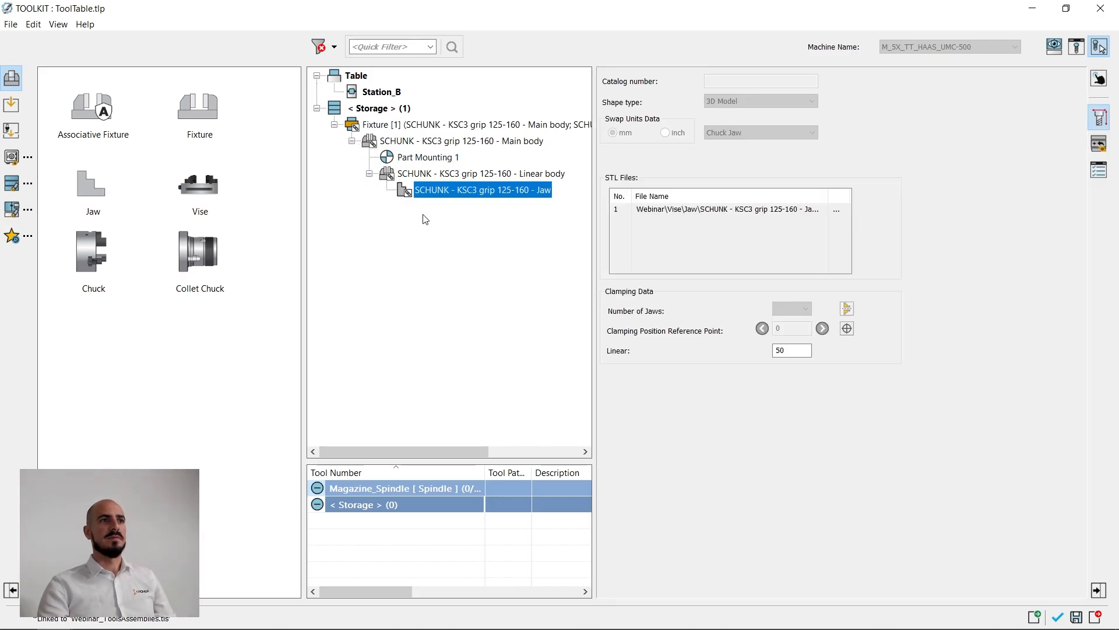
pyautogui.click(1054, 46)
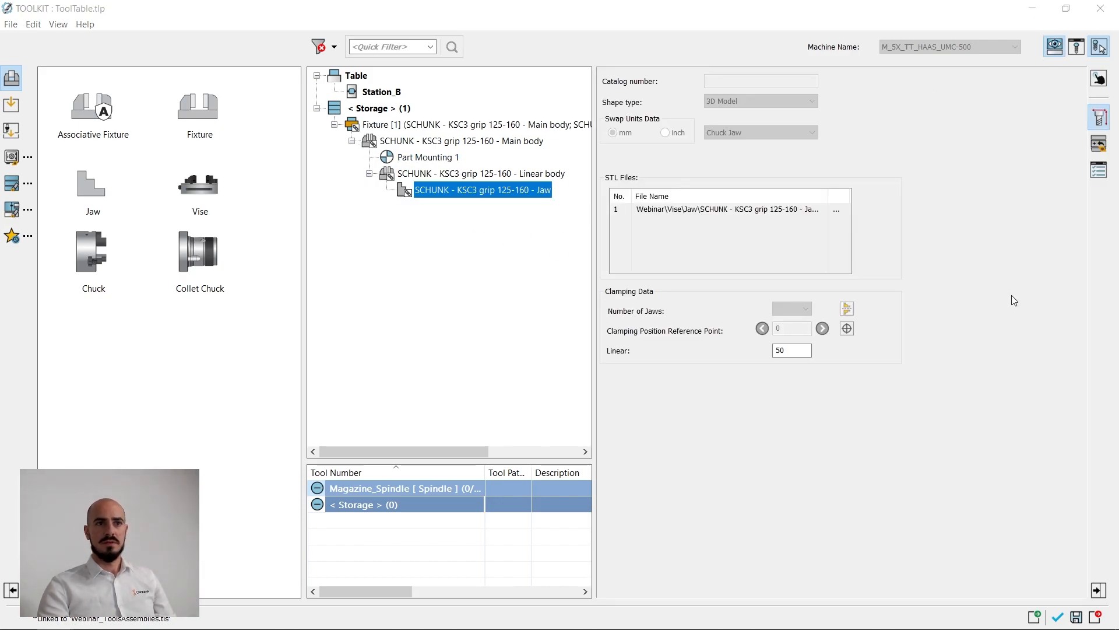
pyautogui.click(608, 143)
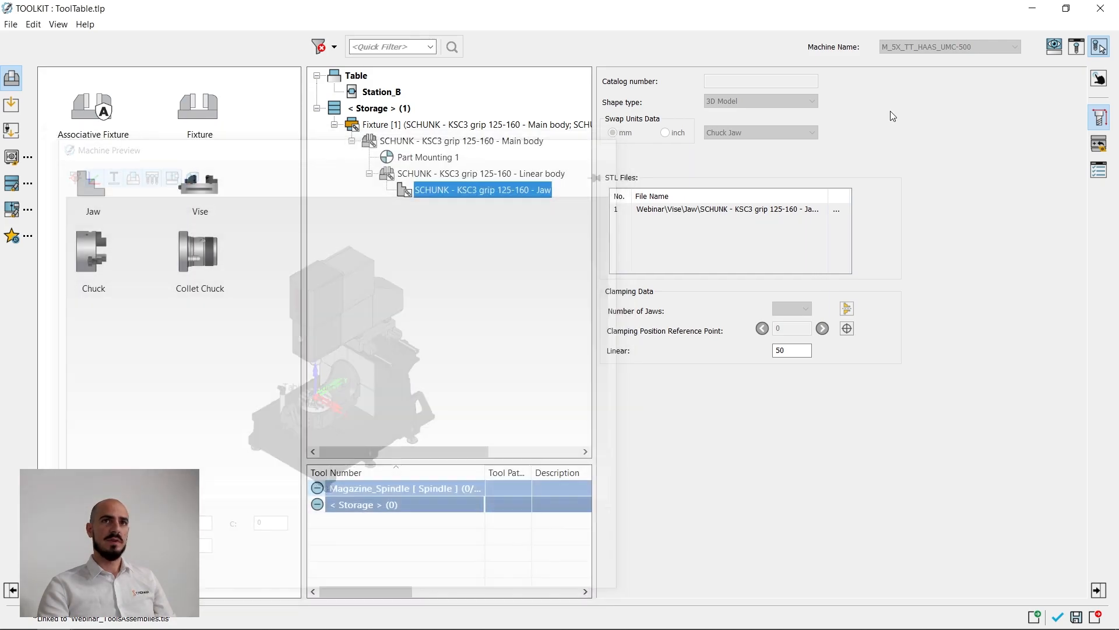
pyautogui.moveTo(890, 260); pyautogui.dragTo(392, 312)
pyautogui.moveTo(470, 475); pyautogui.dragTo(390, 522, button='middle')
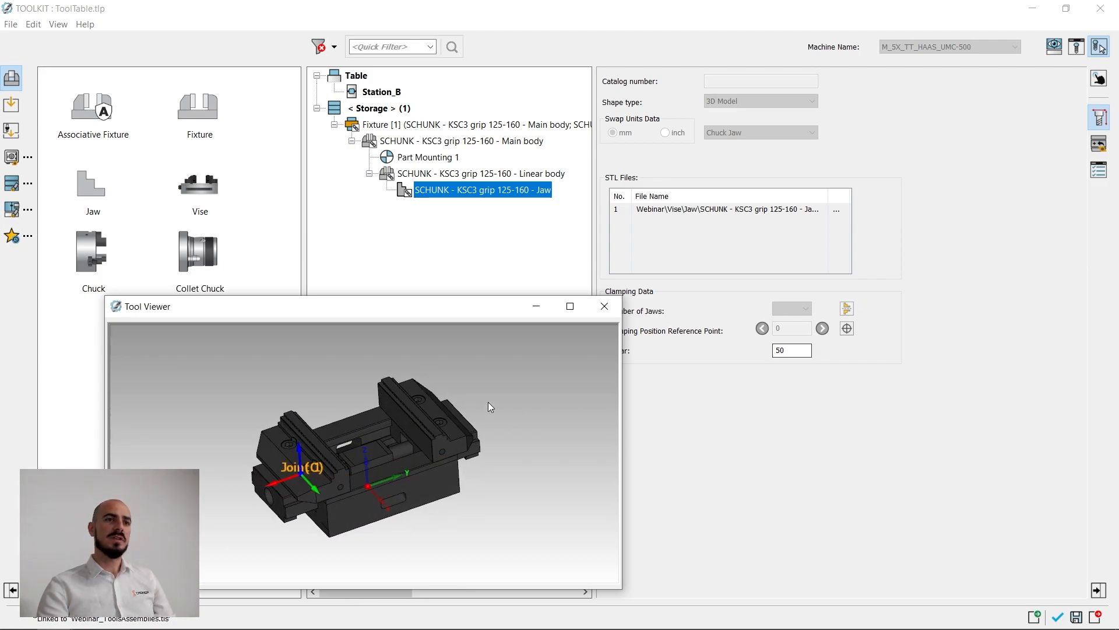
# Step: Flip the jaw on the linear body and inspect its turned orientation up close
pyautogui.click(850, 309)
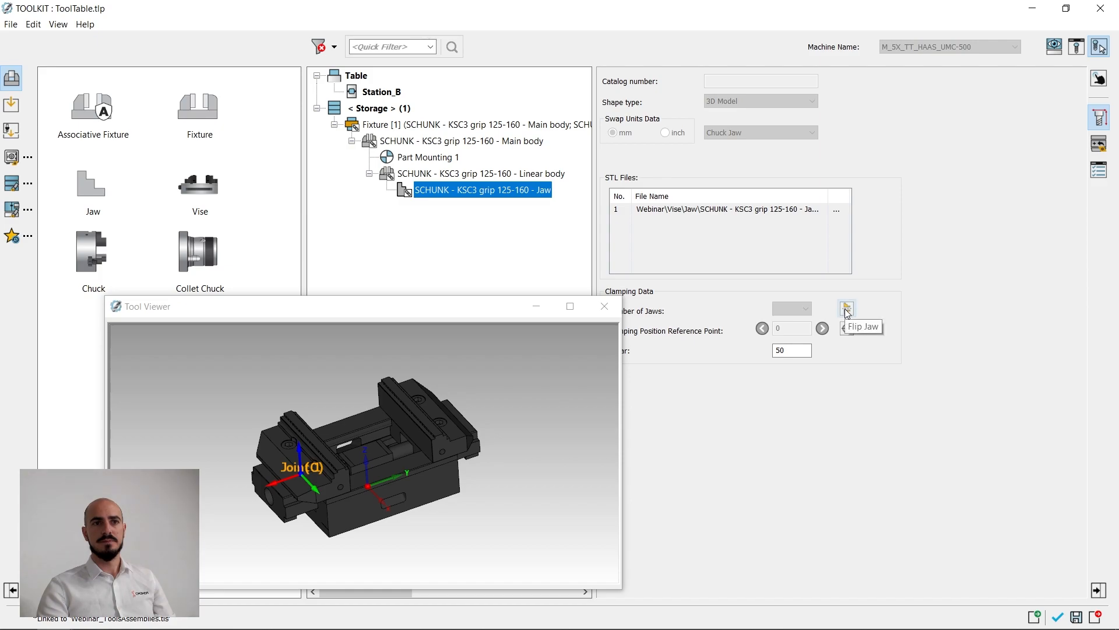
pyautogui.click(337, 502)
pyautogui.scroll(5, 344, 459)
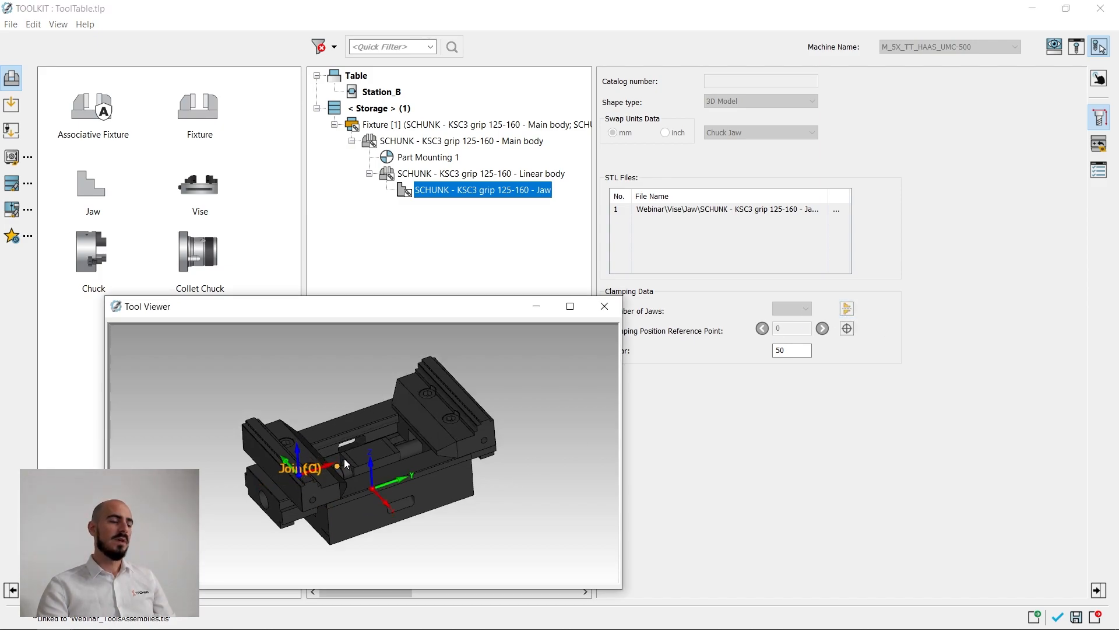
pyautogui.moveTo(304, 493)
pyautogui.mouseDown(button='middle')
pyautogui.moveTo(390, 446)
pyautogui.moveTo(378, 397)
pyautogui.moveTo(424, 578)
pyautogui.mouseUp(button='middle')
pyautogui.scroll(8, 379, 420)
pyautogui.scroll(-3, 401, 433)
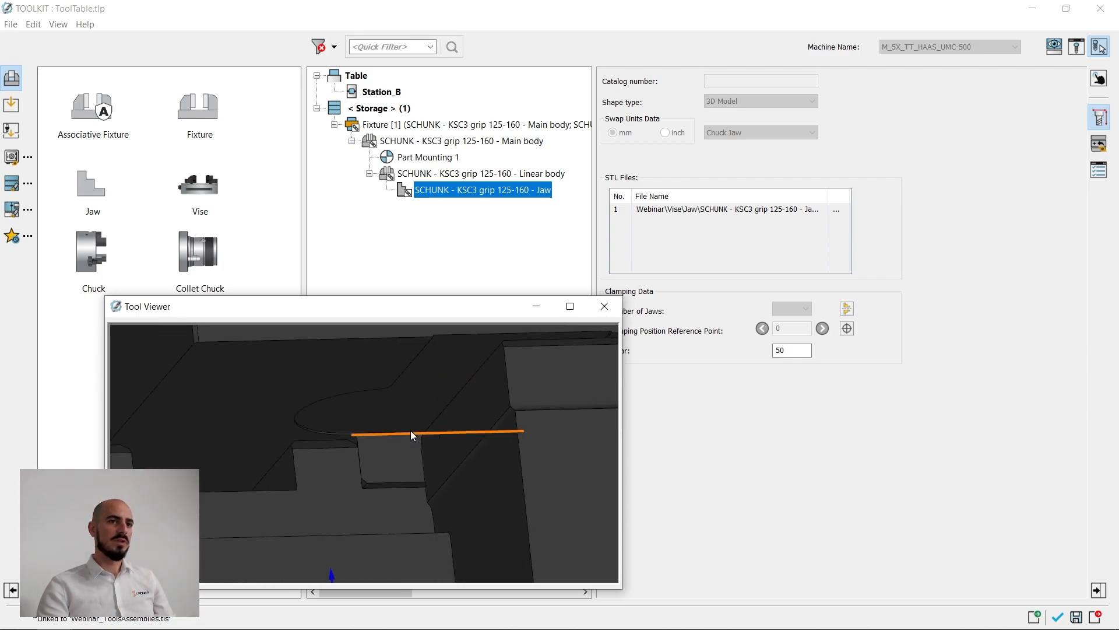
# Step: Try the jaw's Linear value up to 61 to check its travel, and set it to 20
pyautogui.click(792, 355)
pyautogui.scroll(9, 792, 355)
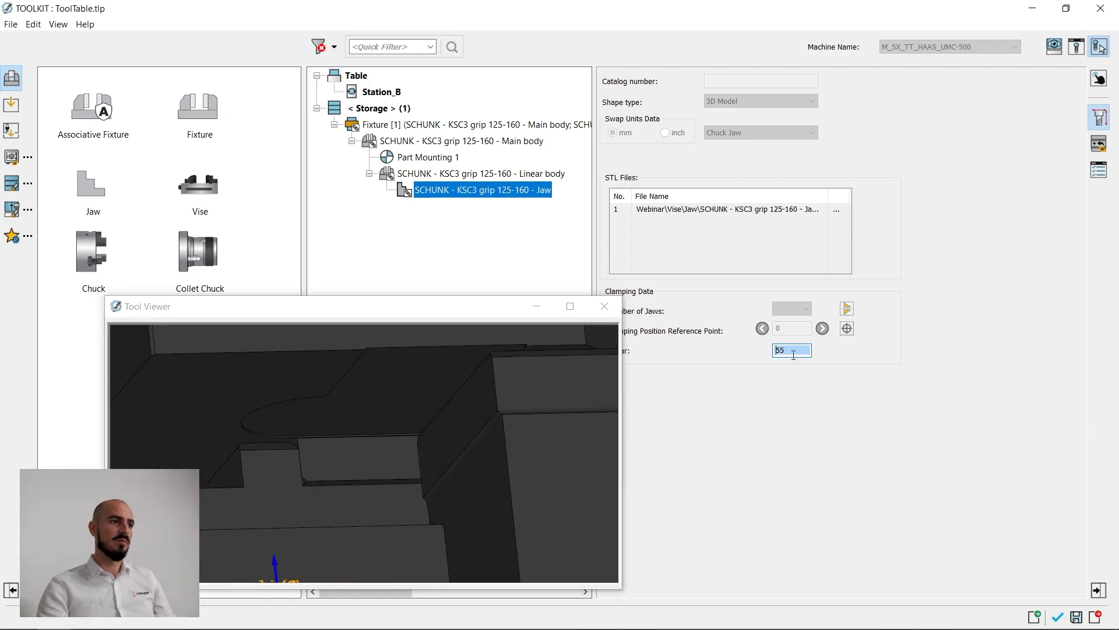
pyautogui.scroll(2, 793, 355)
pyautogui.scroll(-10, 459, 454)
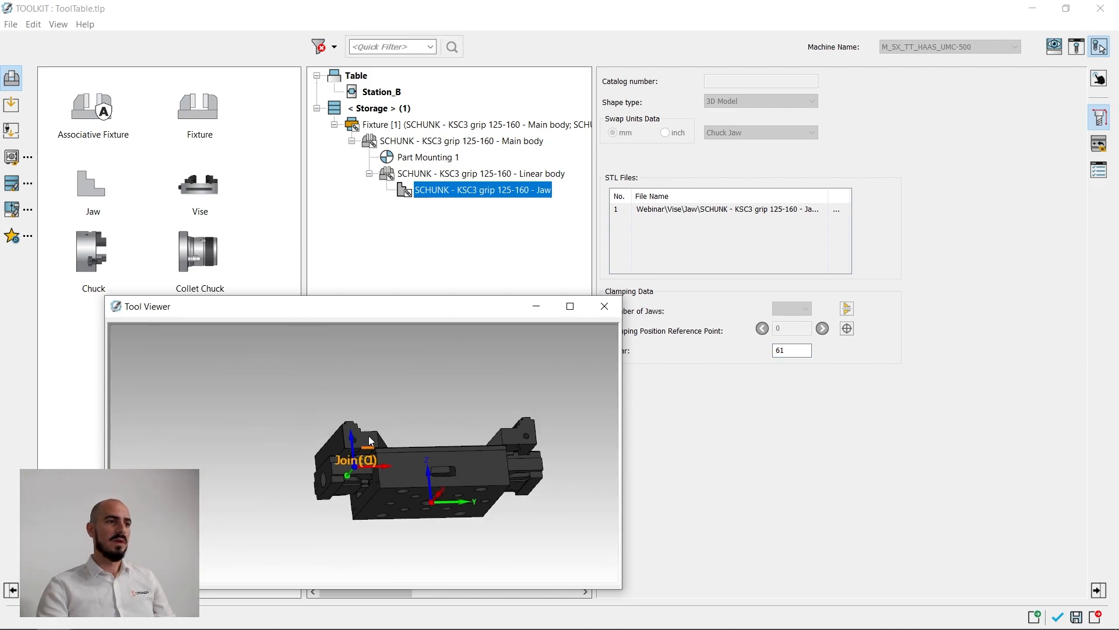
pyautogui.scroll(8, 307, 479)
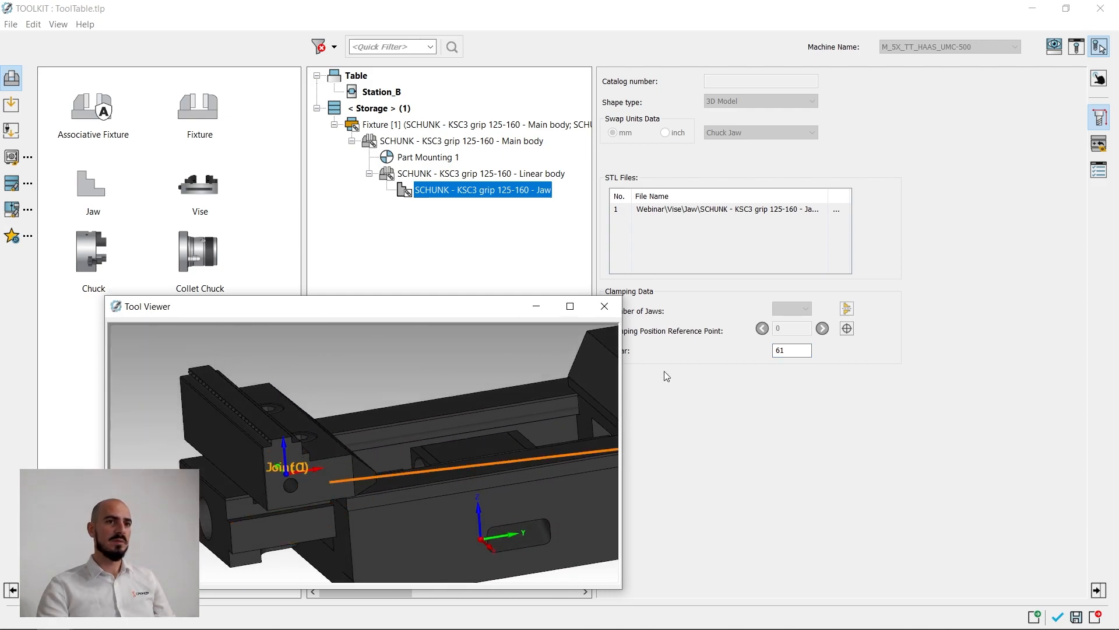
pyautogui.click(793, 352)
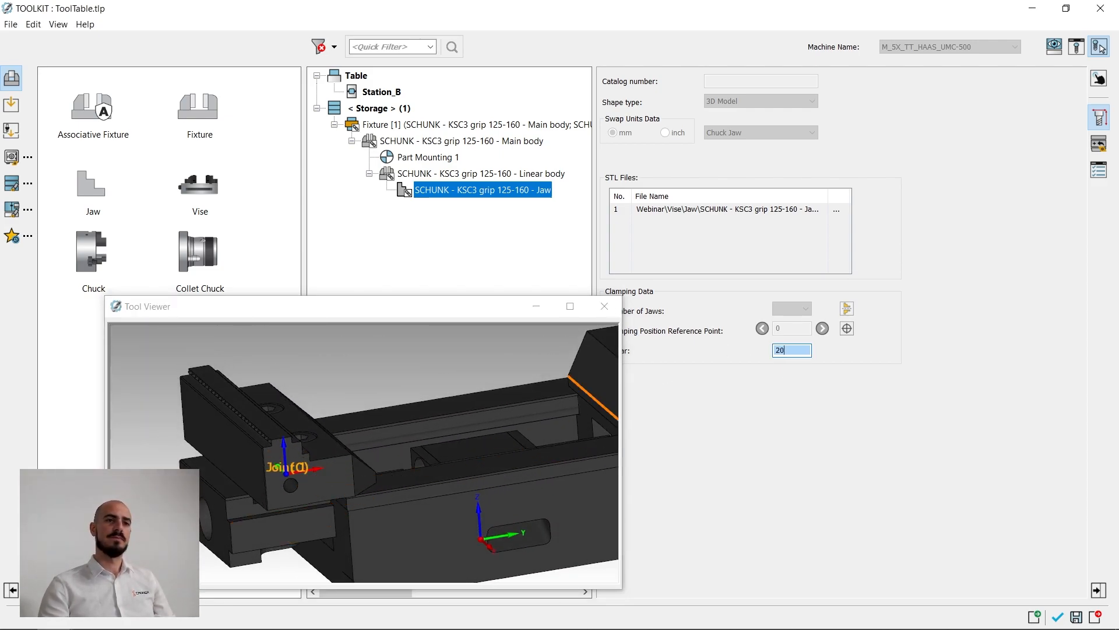
# Step: Mount Fixture [1] on Station_B and clamp the flipped vise jaws against the workpiece along the Linear axis
pyautogui.moveTo(419, 124); pyautogui.dragTo(382, 92)
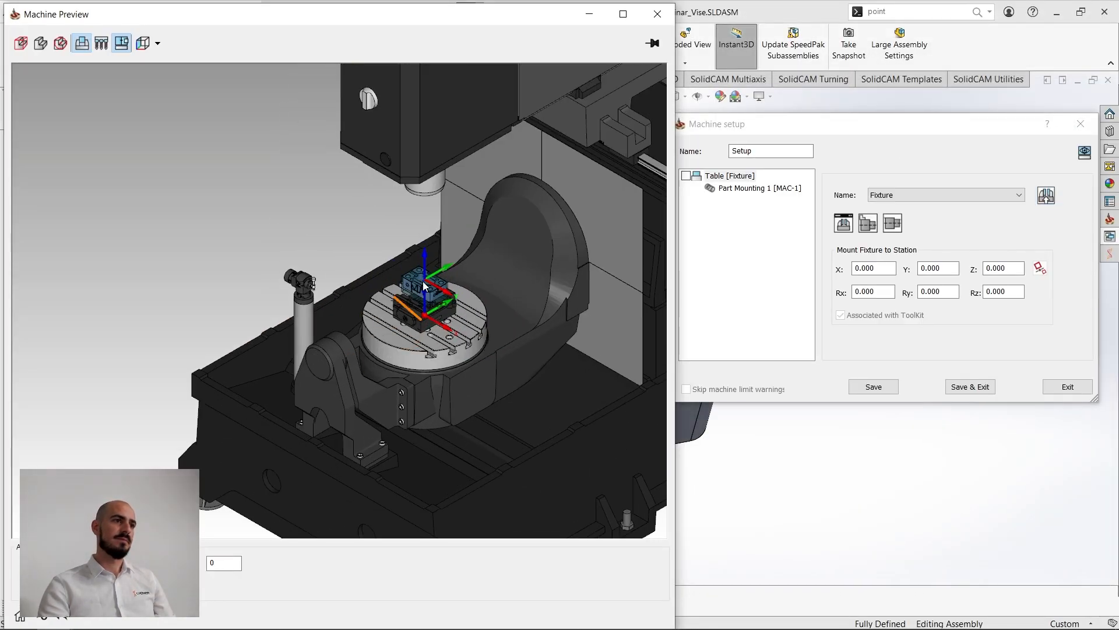
pyautogui.scroll(10, 422, 281)
pyautogui.moveTo(397, 371); pyautogui.dragTo(349, 341, button='middle')
pyautogui.click(756, 189)
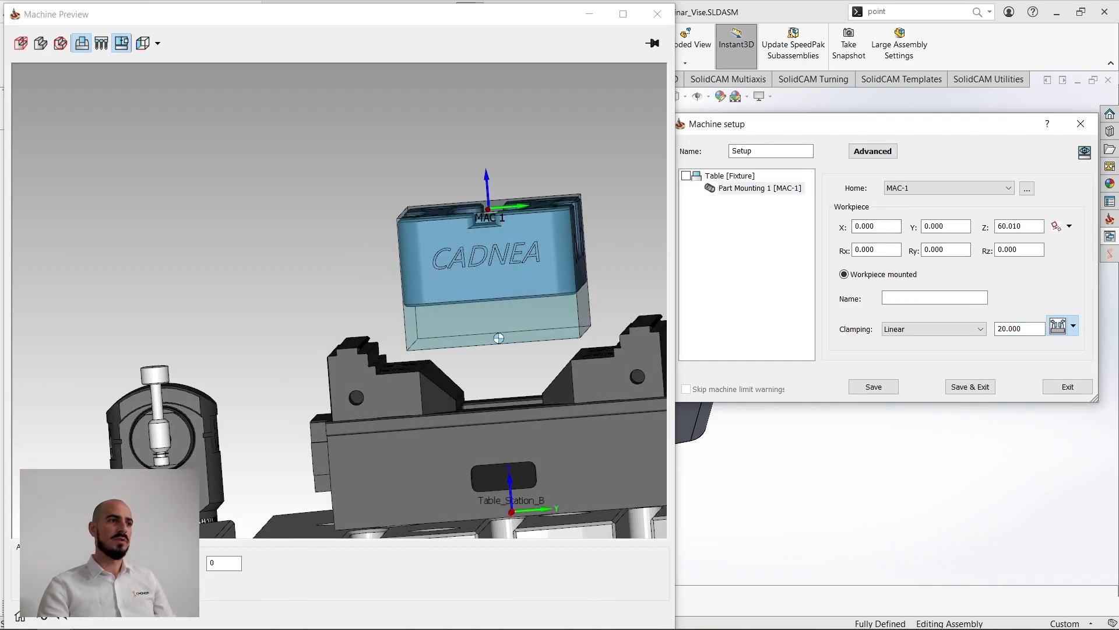
pyautogui.click(1058, 326)
# Step: Examine how the stock sits on the flipped jaws, checking the contact at the steps on both sides
pyautogui.scroll(10, 435, 320)
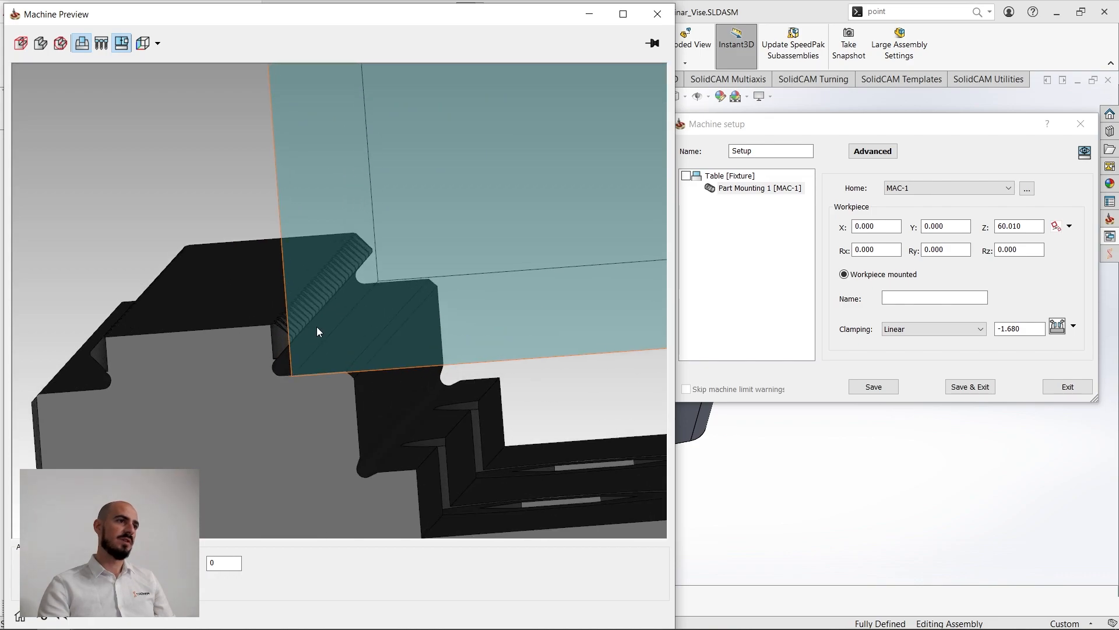
pyautogui.scroll(-10, 318, 327)
pyautogui.keyDown('ctrl'); pyautogui.moveTo(611, 285); pyautogui.dragTo(464, 314, button='middle'); pyautogui.keyUp('ctrl')
pyautogui.scroll(4, 437, 353)
pyautogui.keyDown('ctrl'); pyautogui.moveTo(436, 353); pyautogui.dragTo(288, 313, button='middle'); pyautogui.keyUp('ctrl')
pyautogui.scroll(4, 288, 313)
pyautogui.moveTo(397, 337); pyautogui.dragTo(410, 336, button='middle')
pyautogui.scroll(-7, 408, 380)
pyautogui.moveTo(353, 273); pyautogui.dragTo(372, 290, button='middle')
pyautogui.scroll(-6, 318, 382)
pyautogui.keyDown('ctrl'); pyautogui.moveTo(330, 357); pyautogui.dragTo(640, 292, button='middle'); pyautogui.keyUp('ctrl')
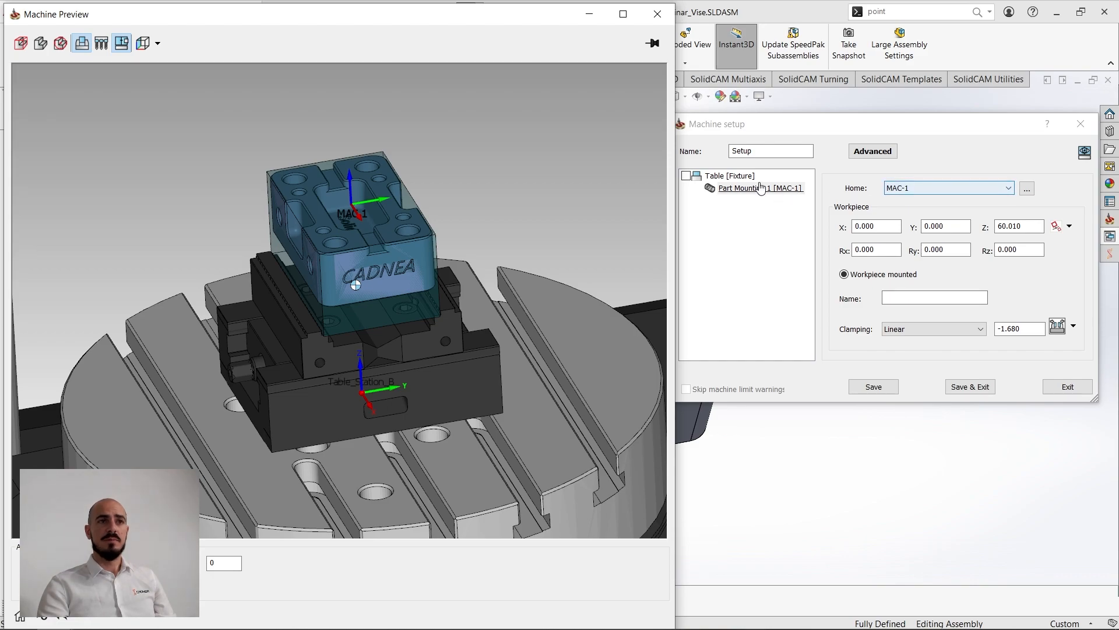
# Step: Set the table's fixture to None, and select the vise's Jaw component in the fixture table's storage
pyautogui.click(739, 177)
pyautogui.click(1000, 196)
pyautogui.click(913, 207)
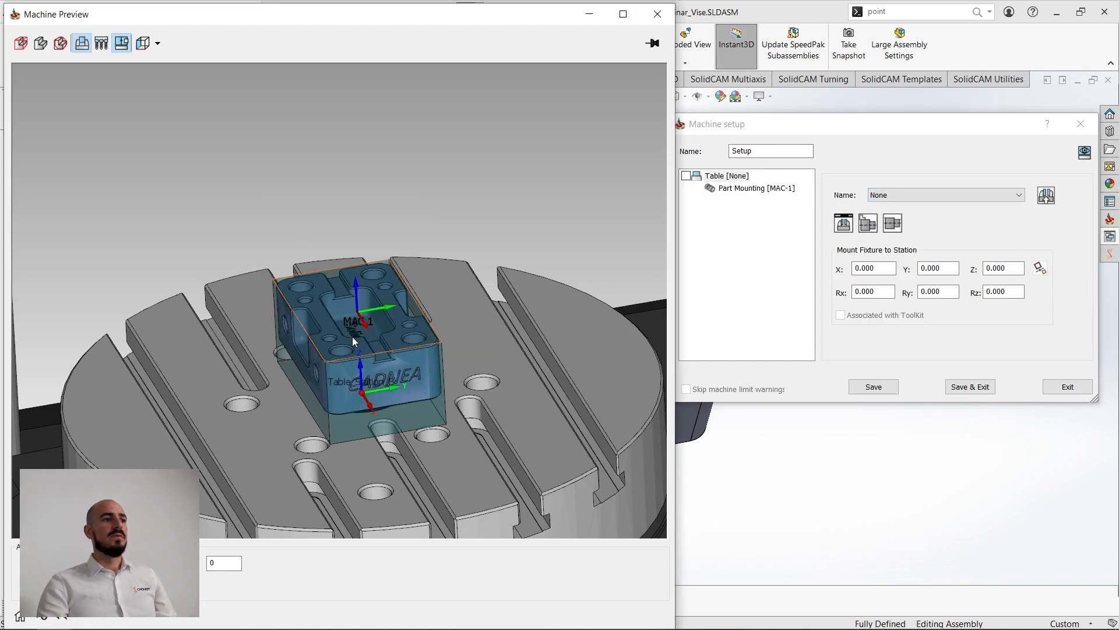
pyautogui.click(1050, 193)
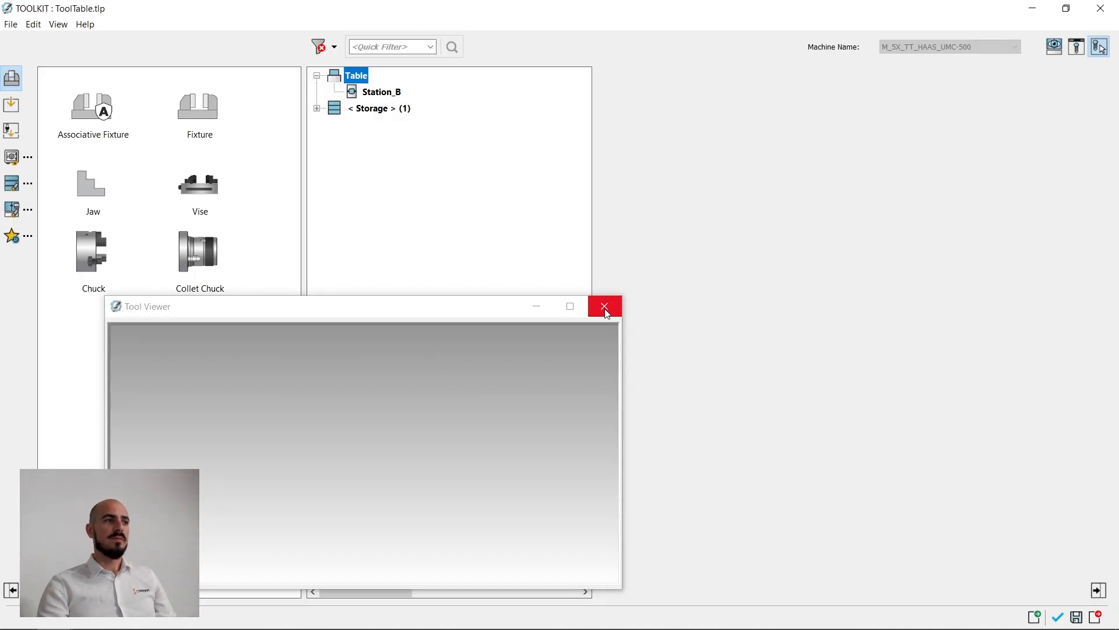
pyautogui.doubleClick(328, 108)
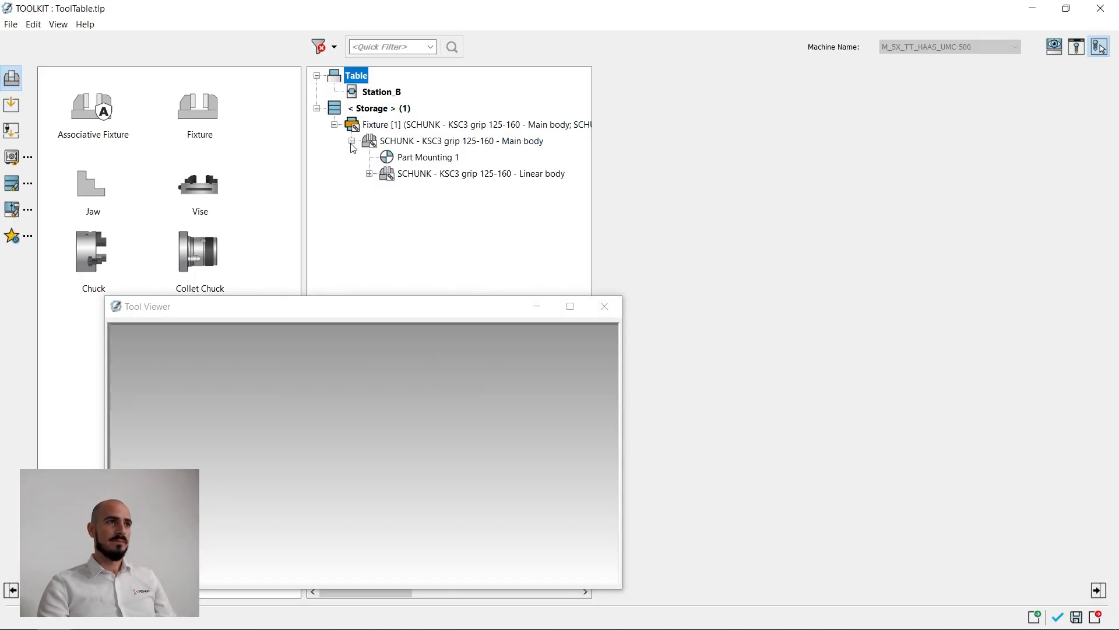
pyautogui.click(420, 188)
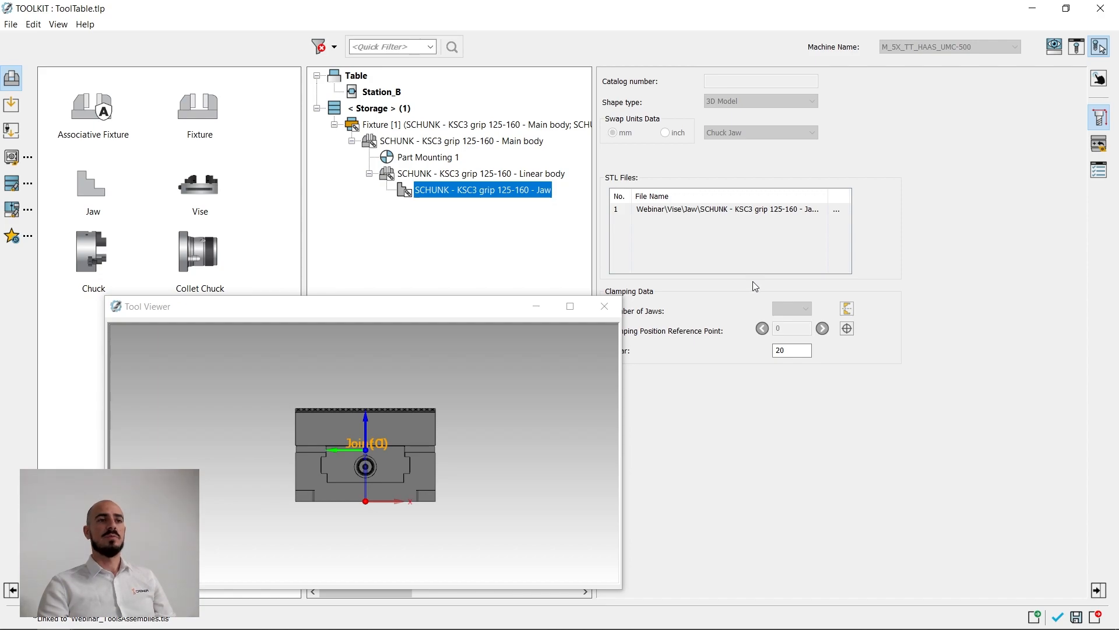
# Step: Review the joint data of the jaw and linear body, and make the unselected vise components transparent in the Tool Viewer
pyautogui.click(1099, 144)
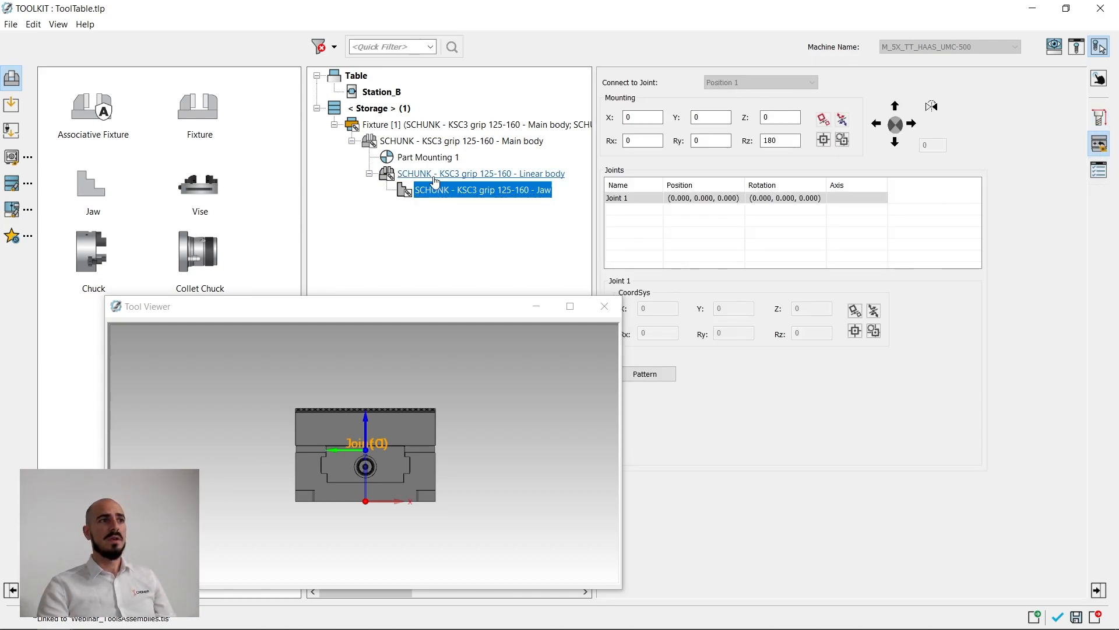
pyautogui.click(459, 177)
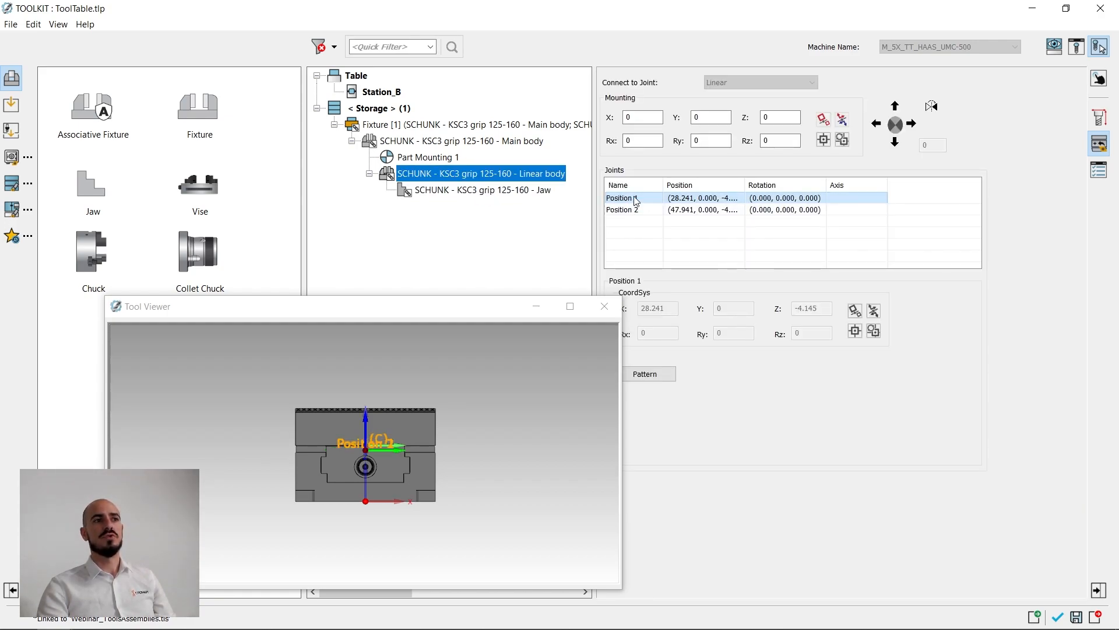
pyautogui.click(508, 190)
pyautogui.moveTo(407, 421); pyautogui.dragTo(426, 457, button='middle')
pyautogui.scroll(4, 404, 436)
pyautogui.rightClick(191, 379)
pyautogui.click(235, 534)
pyautogui.scroll(4, 331, 451)
pyautogui.moveTo(322, 485); pyautogui.dragTo(361, 442, button='middle')
# Step: Examine the Position 1 and Position 2 joints on the vise's linear body
pyautogui.click(500, 173)
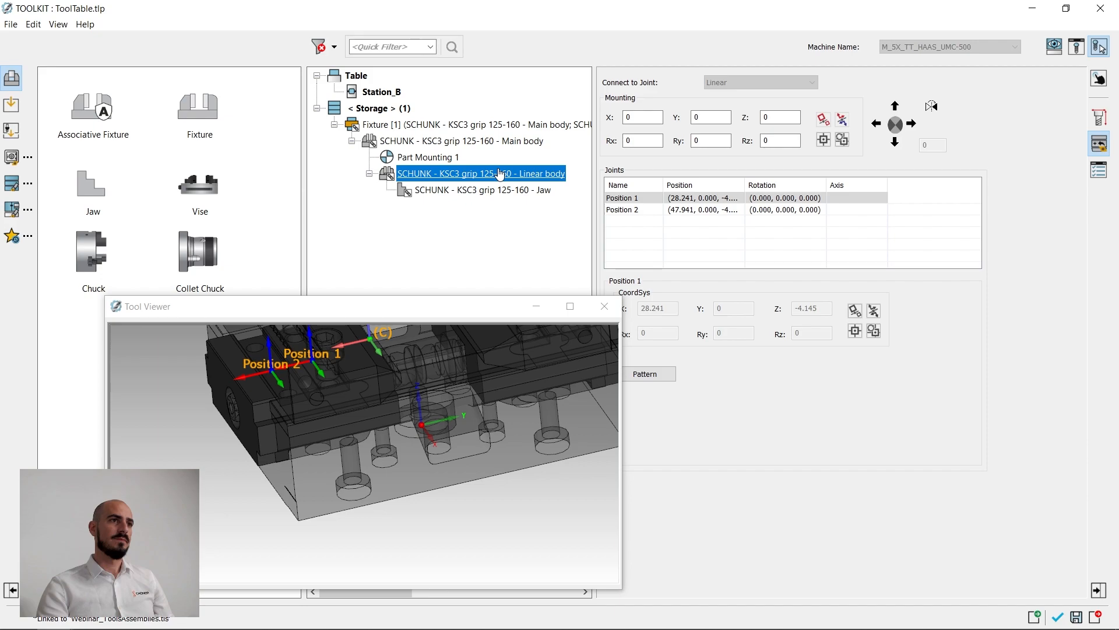
pyautogui.scroll(5, 334, 389)
pyautogui.moveTo(331, 378); pyautogui.dragTo(376, 455, button='middle')
pyautogui.scroll(3, 379, 466)
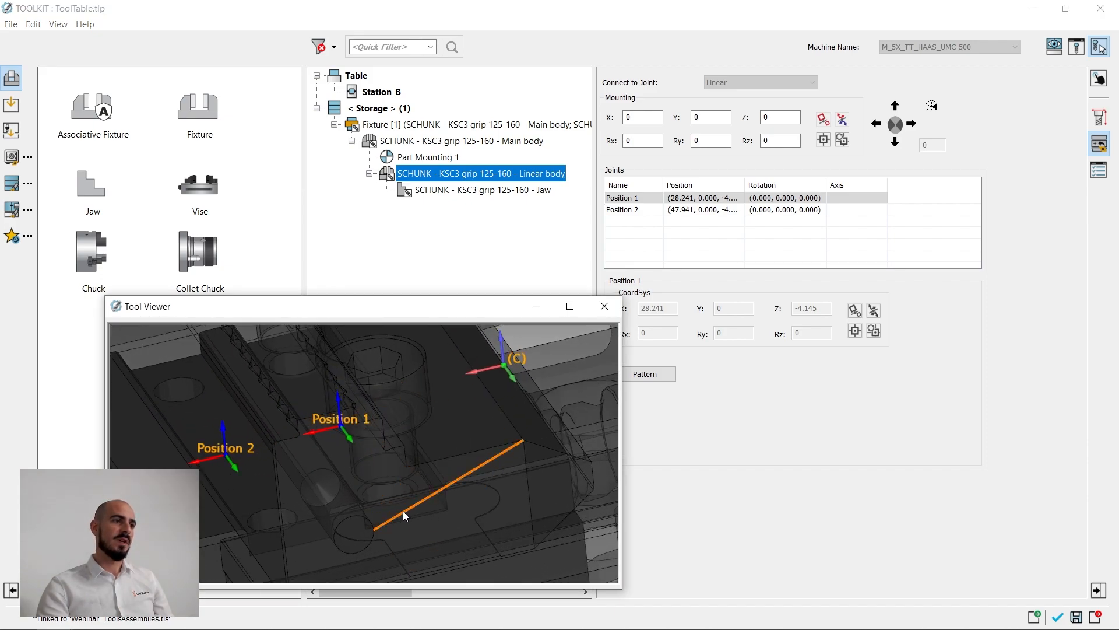
pyautogui.scroll(-2, 342, 517)
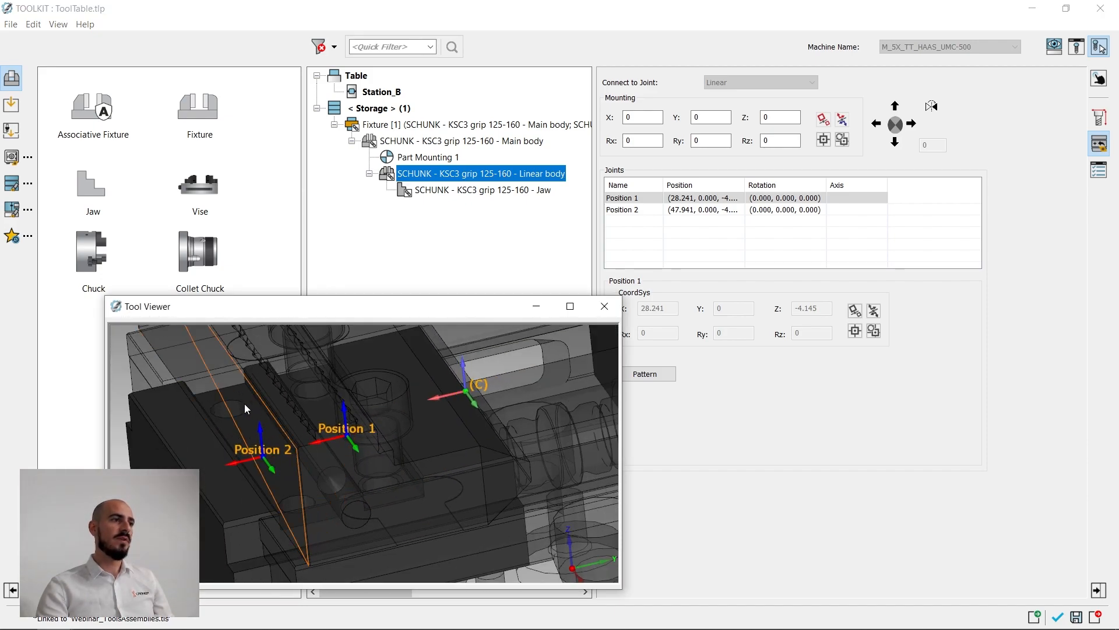
pyautogui.scroll(-1, 257, 448)
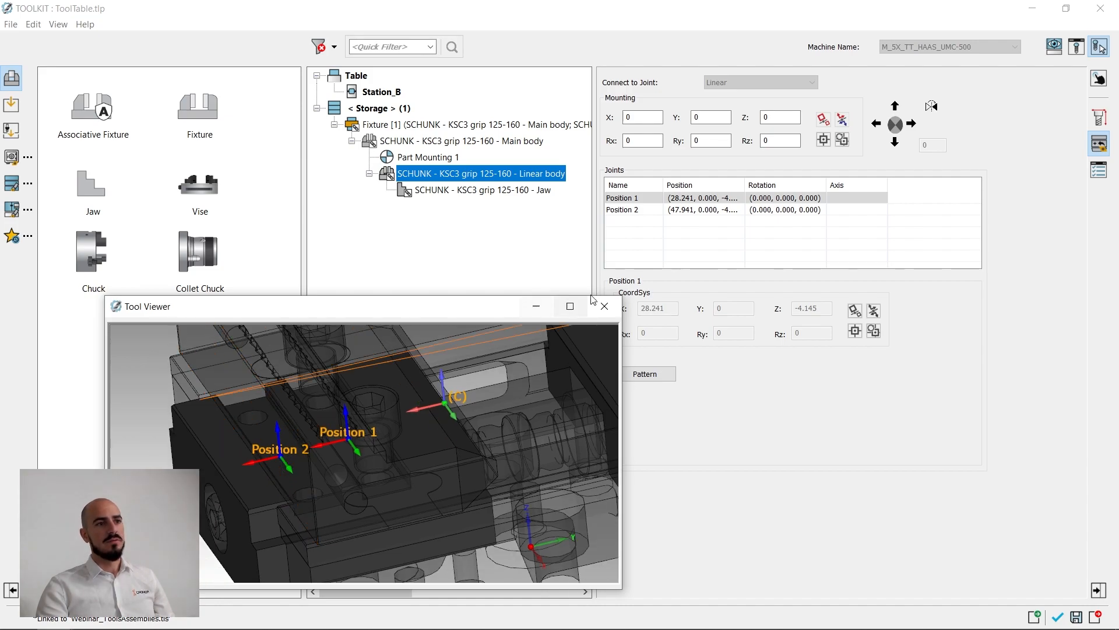
# Step: Break the jaw's links to Webinar_ToolsAssemblies.tls and Webinar_ToolsComponents.TLV
pyautogui.click(446, 190)
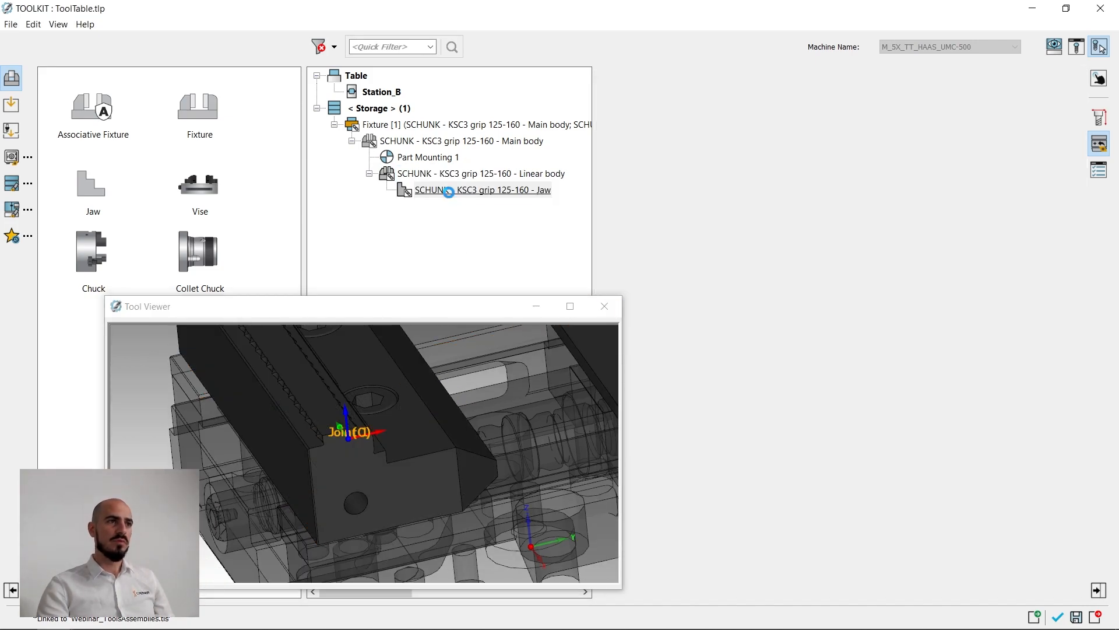
pyautogui.rightClick(446, 174)
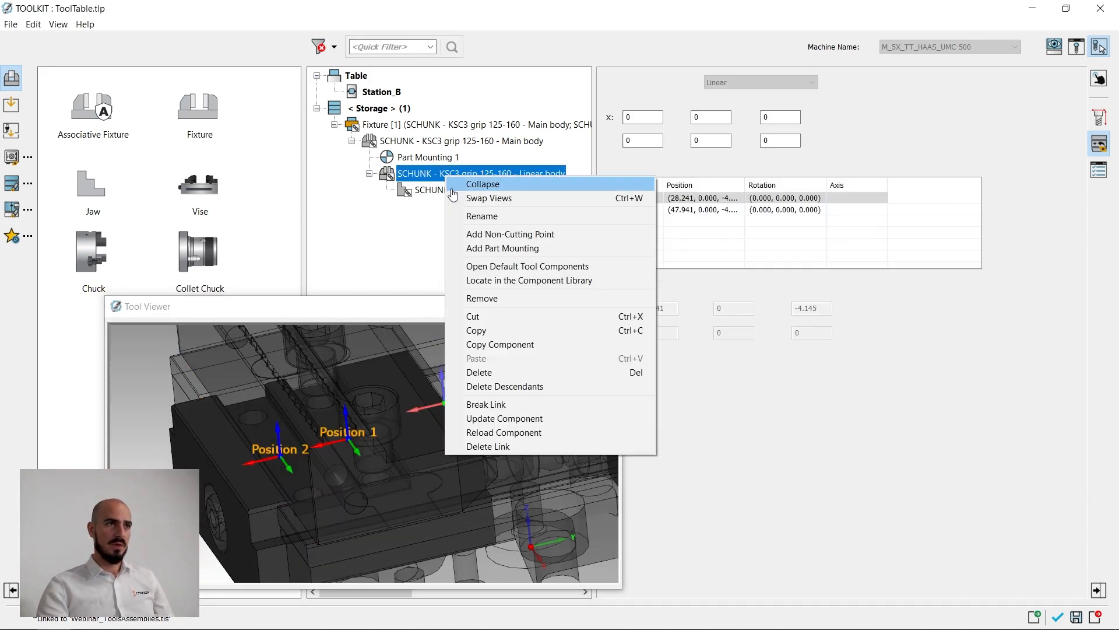
pyautogui.click(442, 190)
pyautogui.rightClick(439, 190)
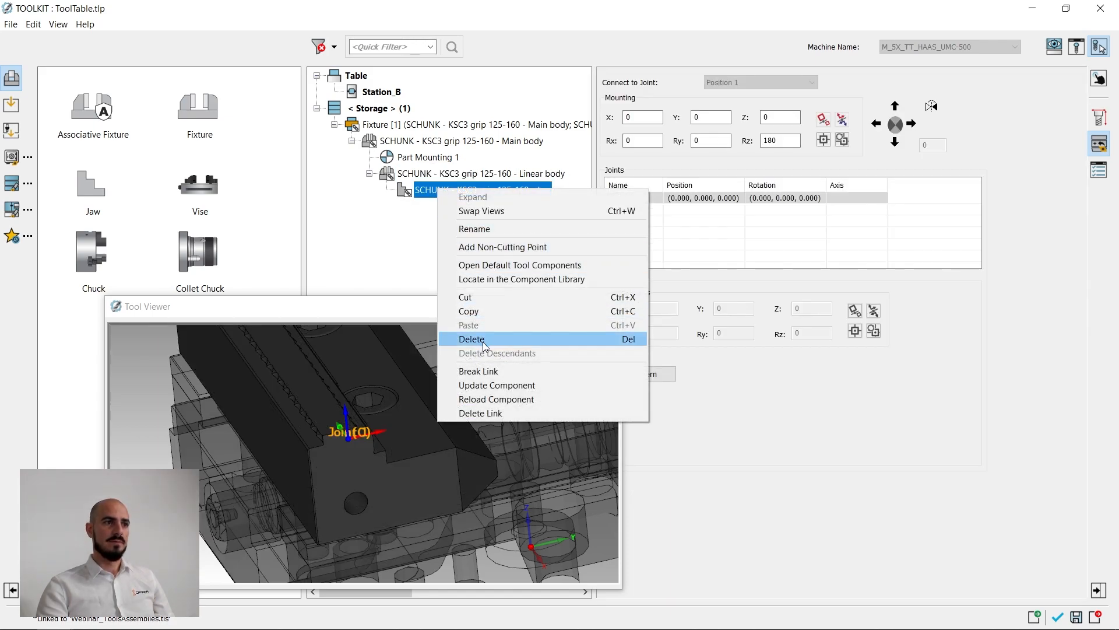
pyautogui.click(486, 371)
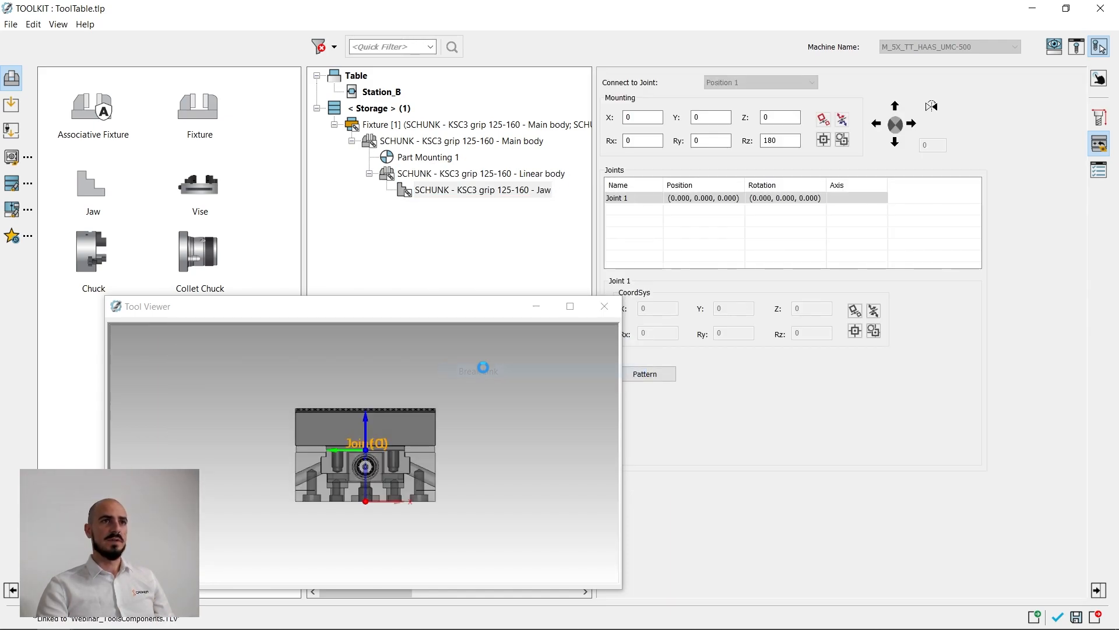
pyautogui.rightClick(461, 190)
pyautogui.click(486, 372)
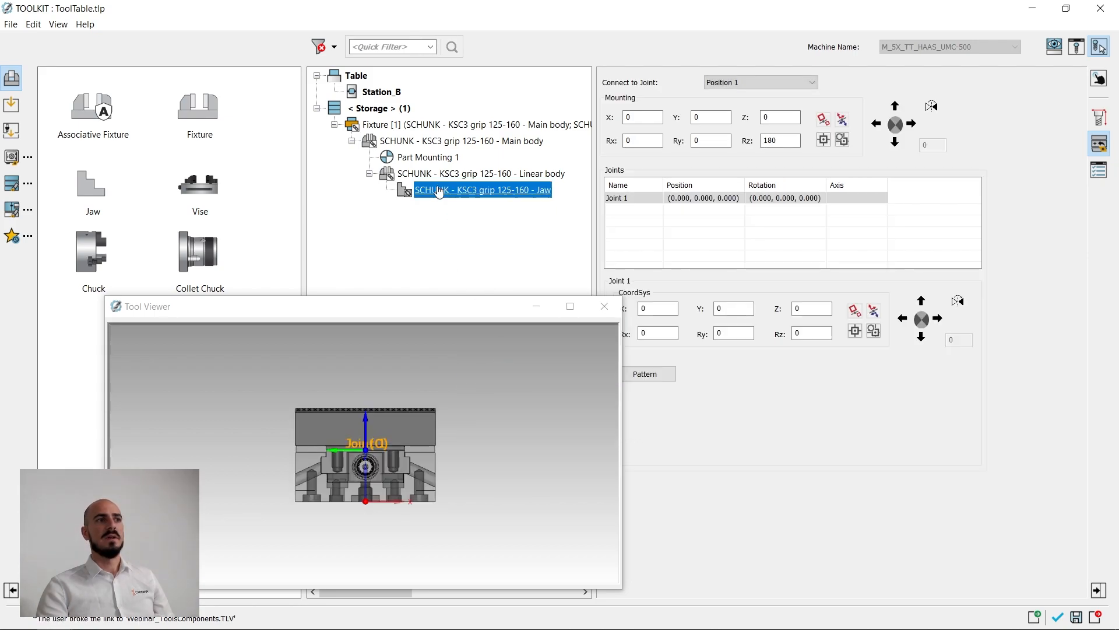
# Step: Connect the SCHUNK KSC3 grip 125-160 jaw to joint Position 2
pyautogui.moveTo(500, 425); pyautogui.dragTo(538, 347, button='middle')
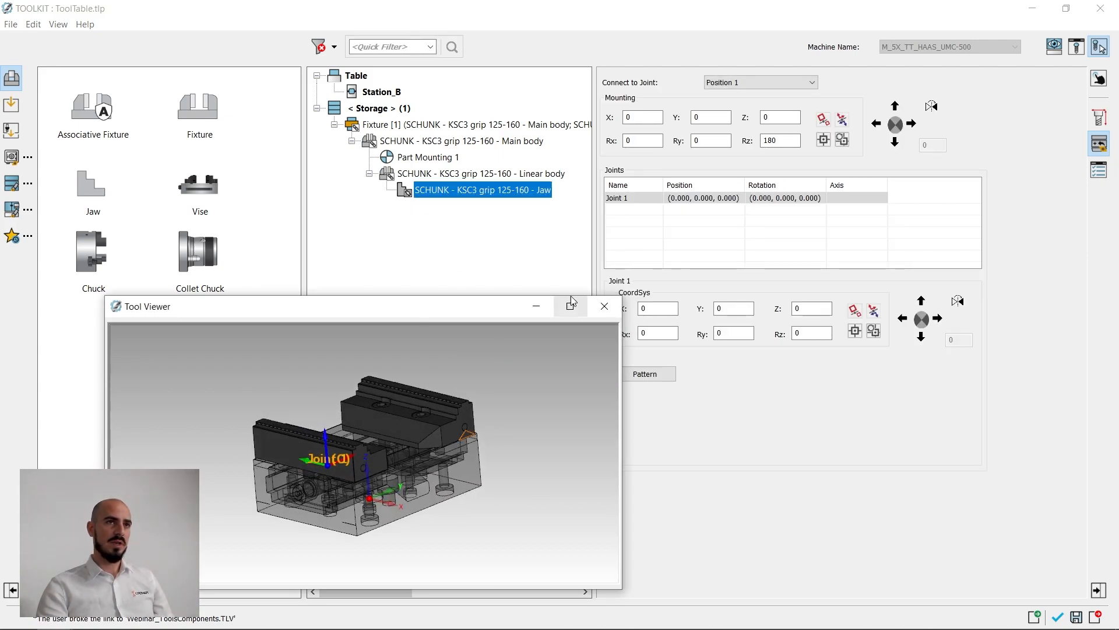
pyautogui.click(755, 79)
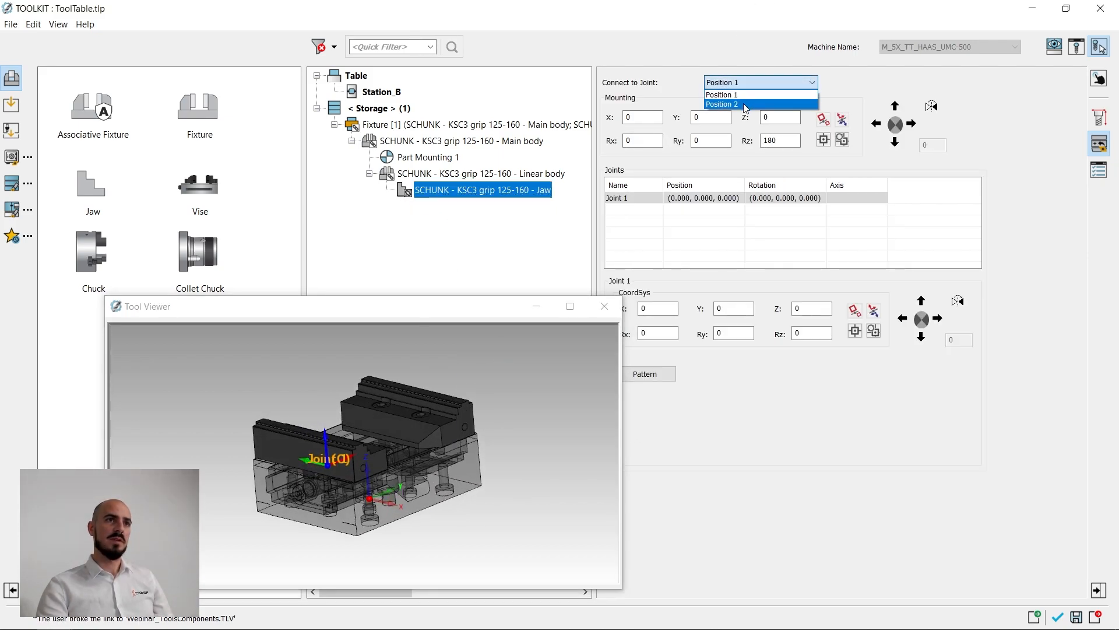
pyautogui.click(743, 103)
# Step: Examine how the jaws sit on the linear body and main body of the vise from several angles
pyautogui.moveTo(382, 510); pyautogui.dragTo(485, 416, button='middle')
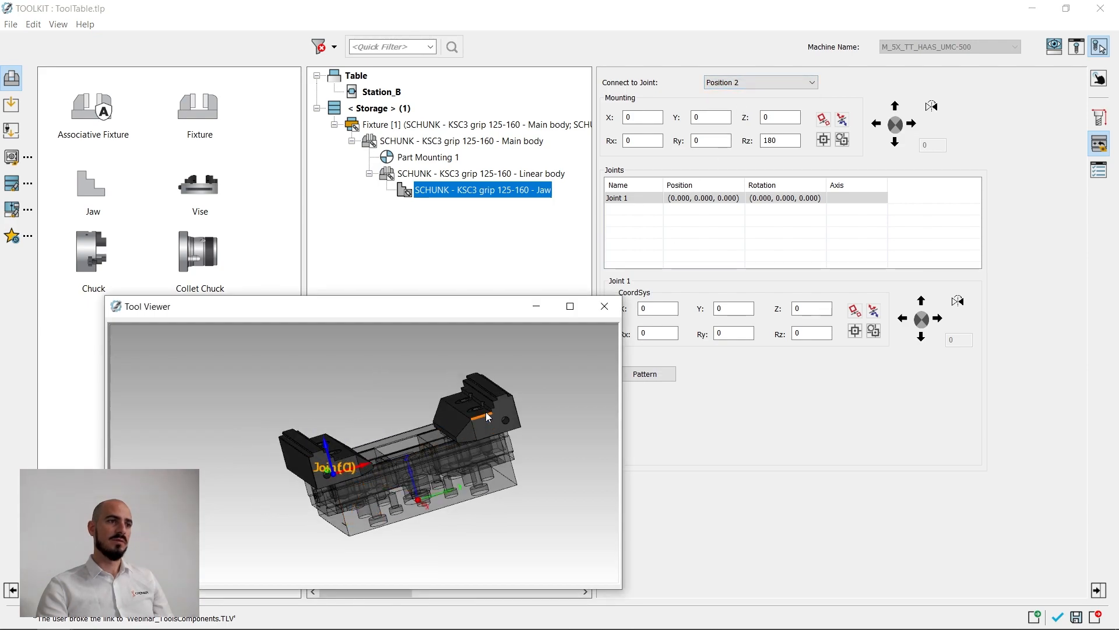
pyautogui.scroll(5, 318, 519)
pyautogui.moveTo(319, 519); pyautogui.dragTo(465, 449, button='middle')
pyautogui.scroll(4, 465, 449)
pyautogui.moveTo(323, 497); pyautogui.dragTo(468, 431, button='middle')
pyautogui.scroll(3, 439, 443)
pyautogui.scroll(-4, 435, 446)
pyautogui.scroll(4, 314, 415)
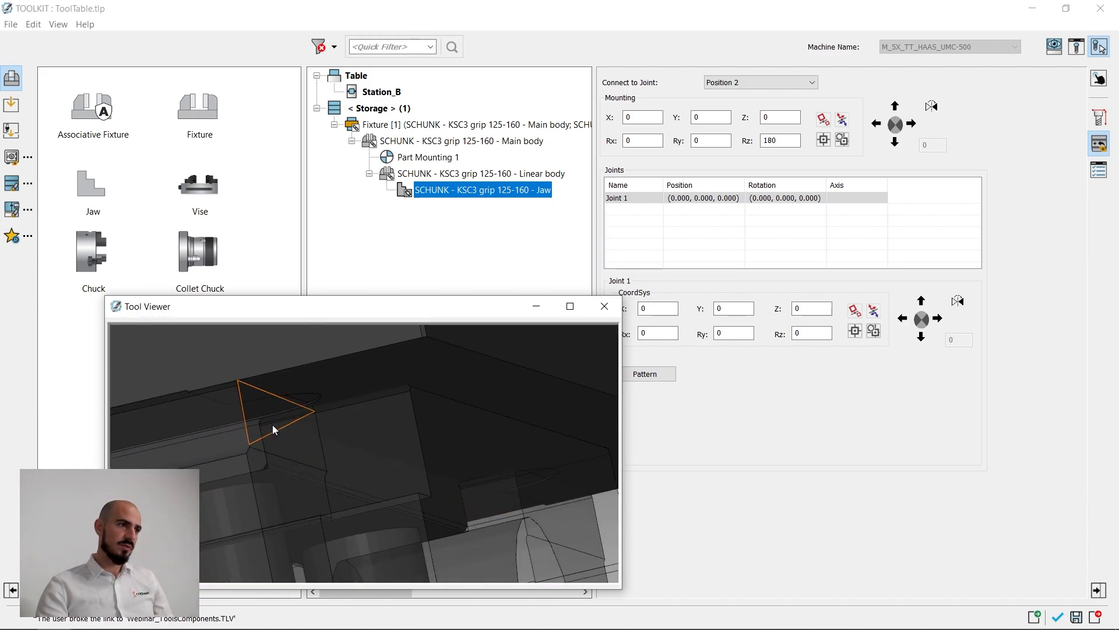
pyautogui.scroll(-8, 274, 430)
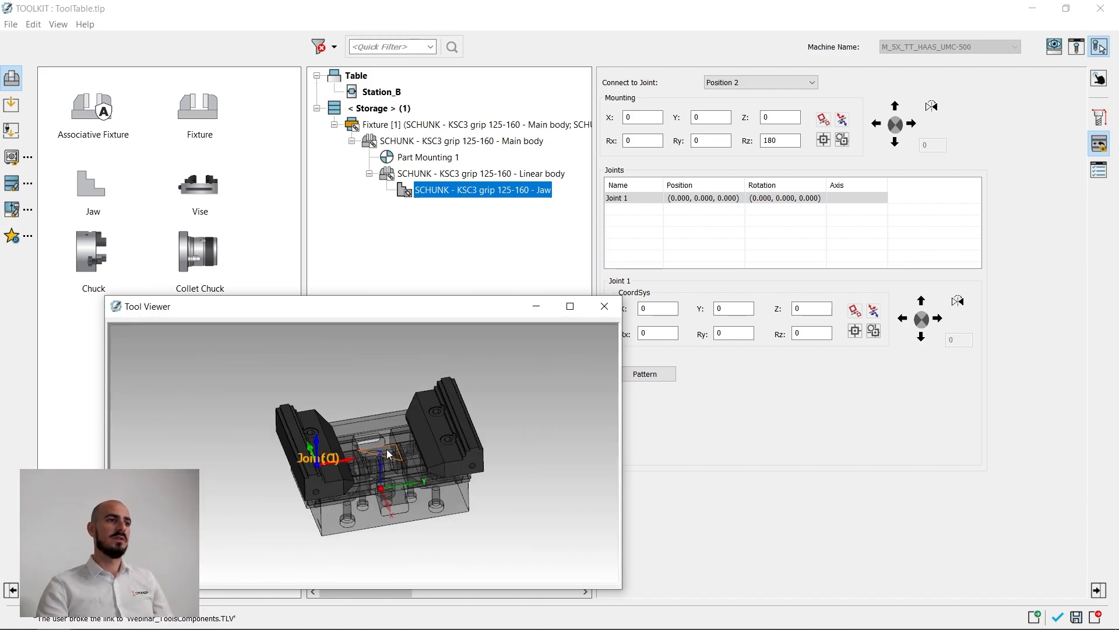
pyautogui.scroll(2, 387, 454)
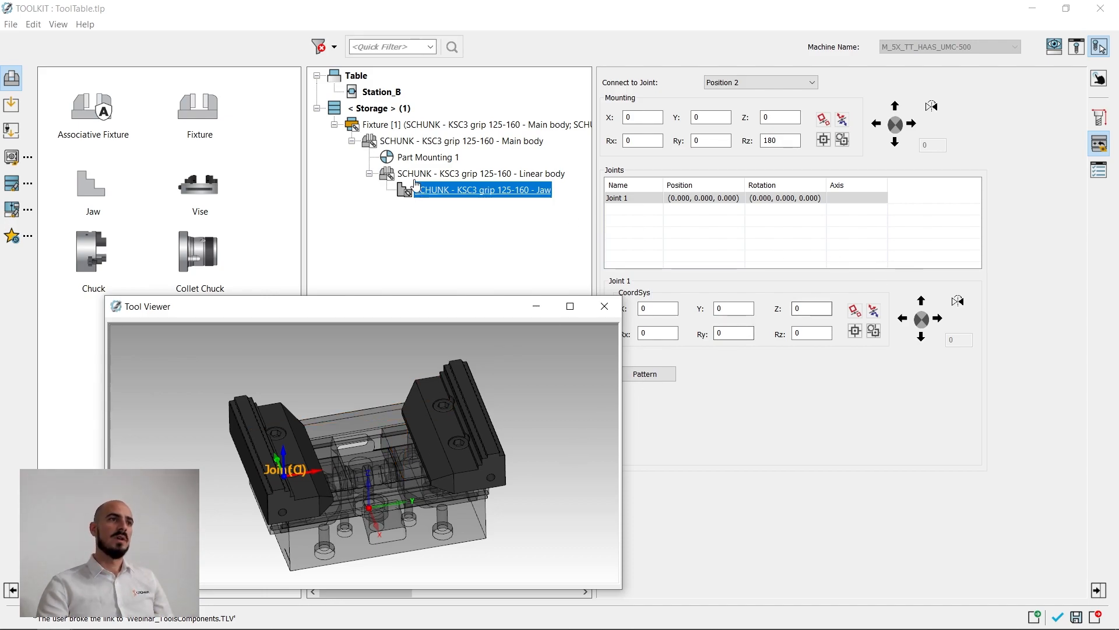
# Step: Reverse the jaw's clamping direction in its clamping data so the gripping faces point inward
pyautogui.click(1099, 172)
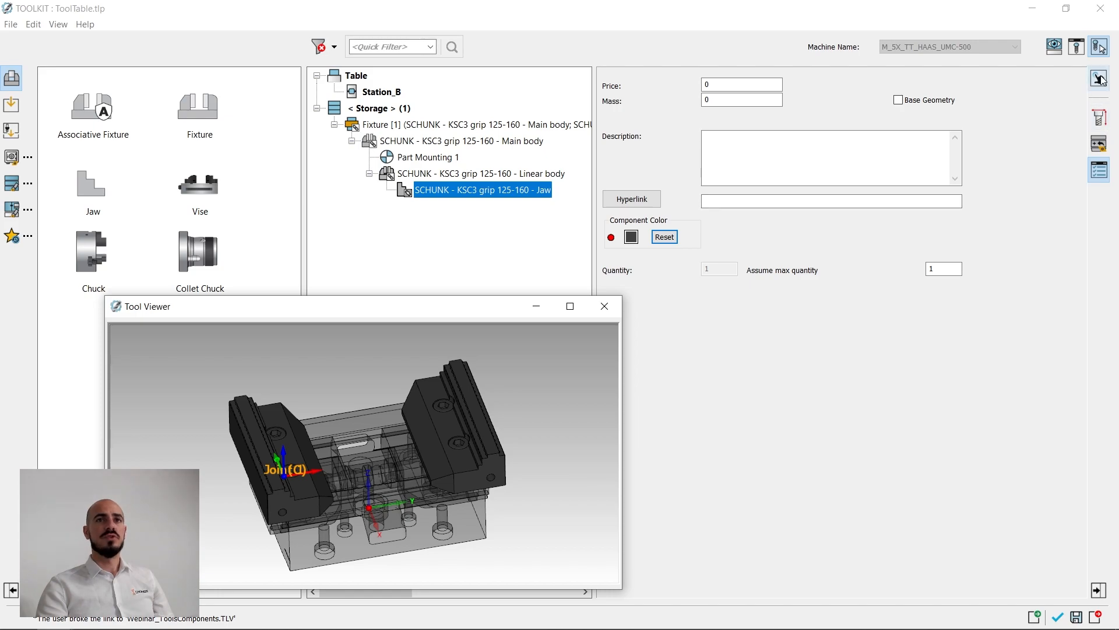
pyautogui.moveTo(462, 462); pyautogui.dragTo(433, 413, button='middle')
pyautogui.scroll(3, 477, 429)
pyautogui.scroll(3, 418, 492)
pyautogui.moveTo(419, 492); pyautogui.dragTo(399, 454, button='middle')
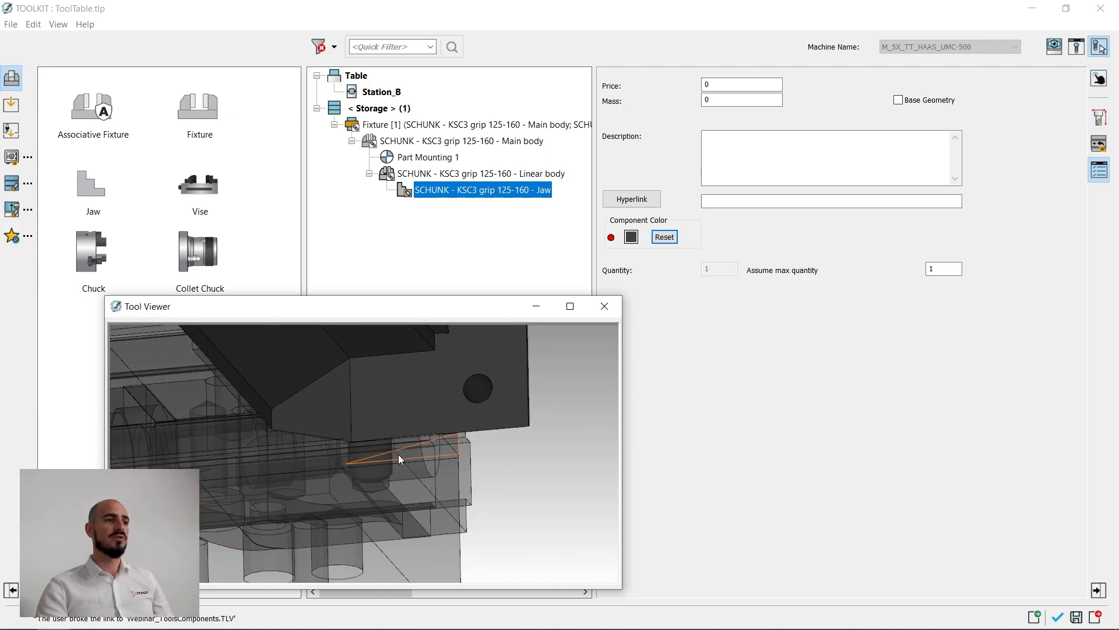
pyautogui.click(1099, 78)
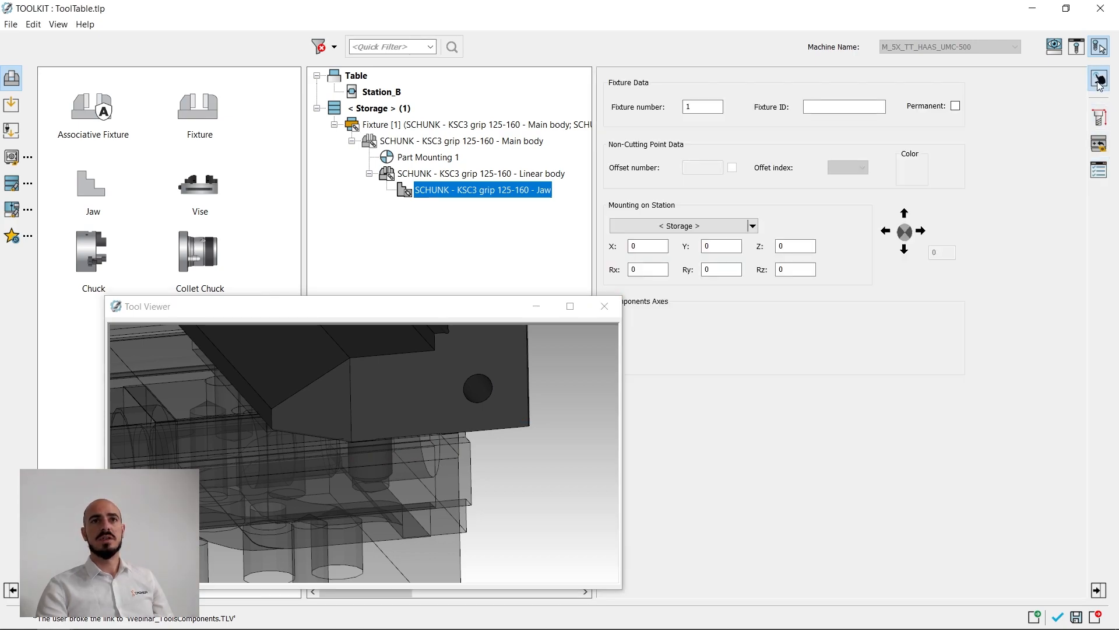
pyautogui.click(1100, 117)
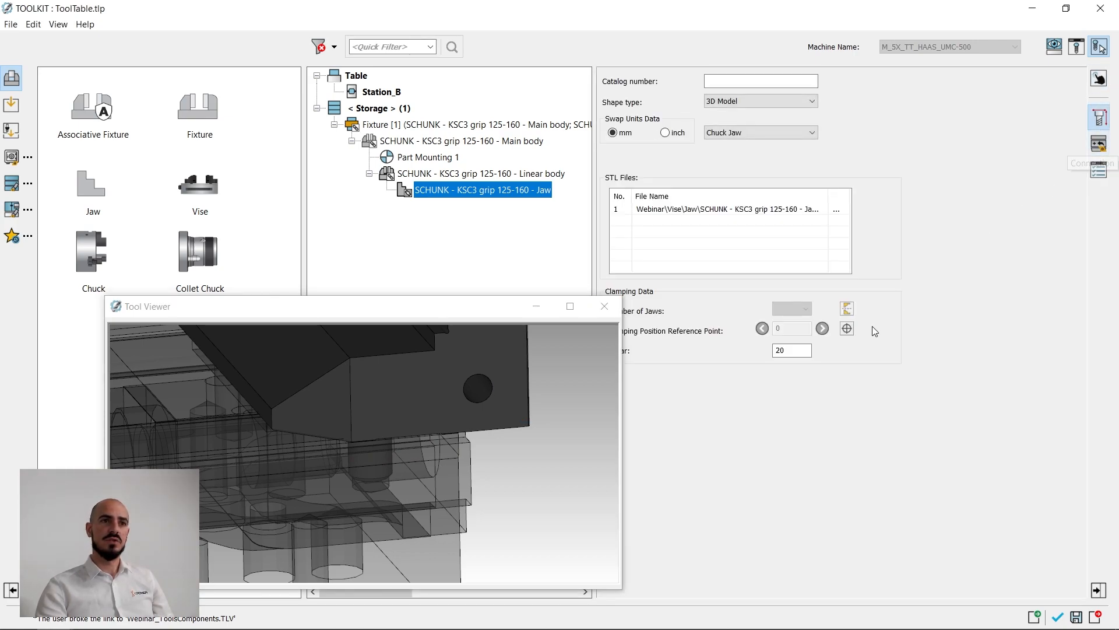
pyautogui.click(848, 306)
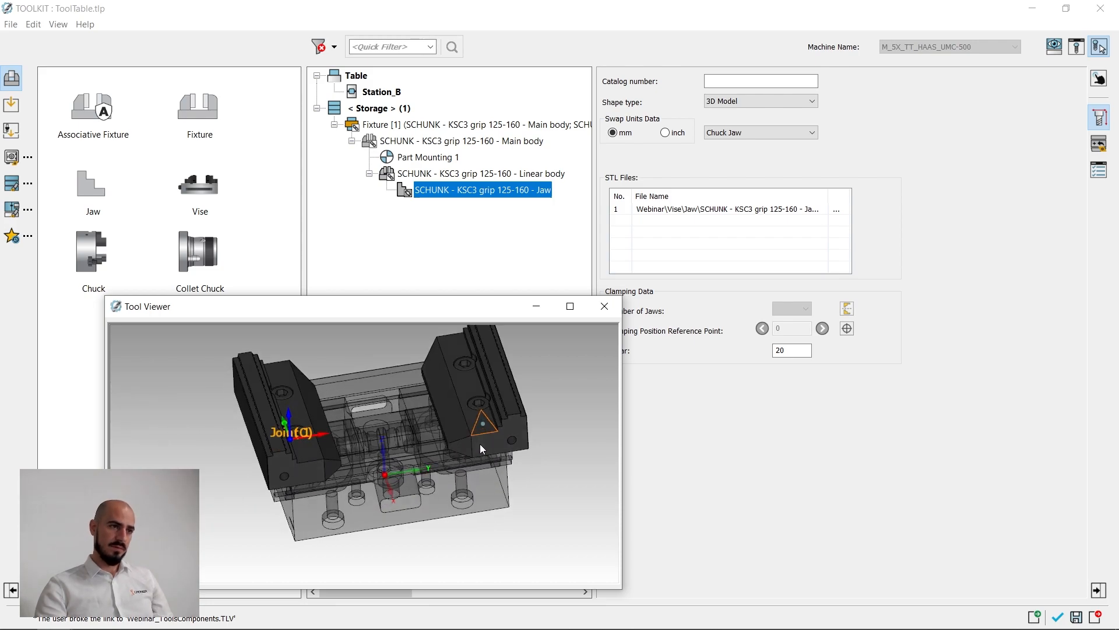
pyautogui.click(848, 309)
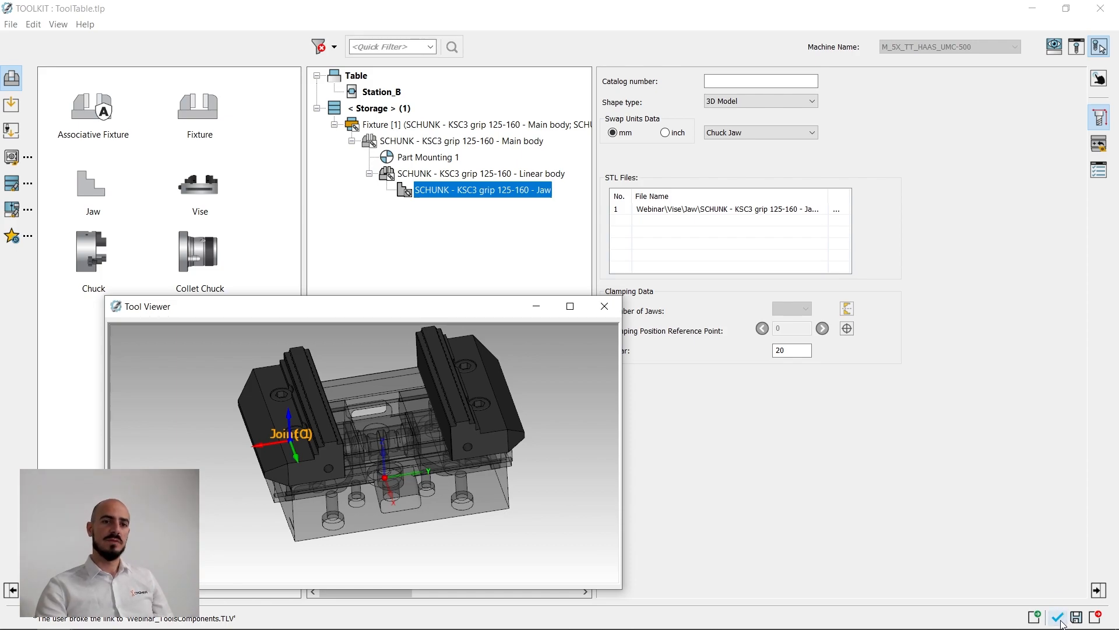
# Step: Close the tool viewer and move the vise fixture from Storage to Station_B of the table
pyautogui.click(603, 303)
pyautogui.click(415, 128)
pyautogui.moveTo(405, 127); pyautogui.dragTo(381, 91)
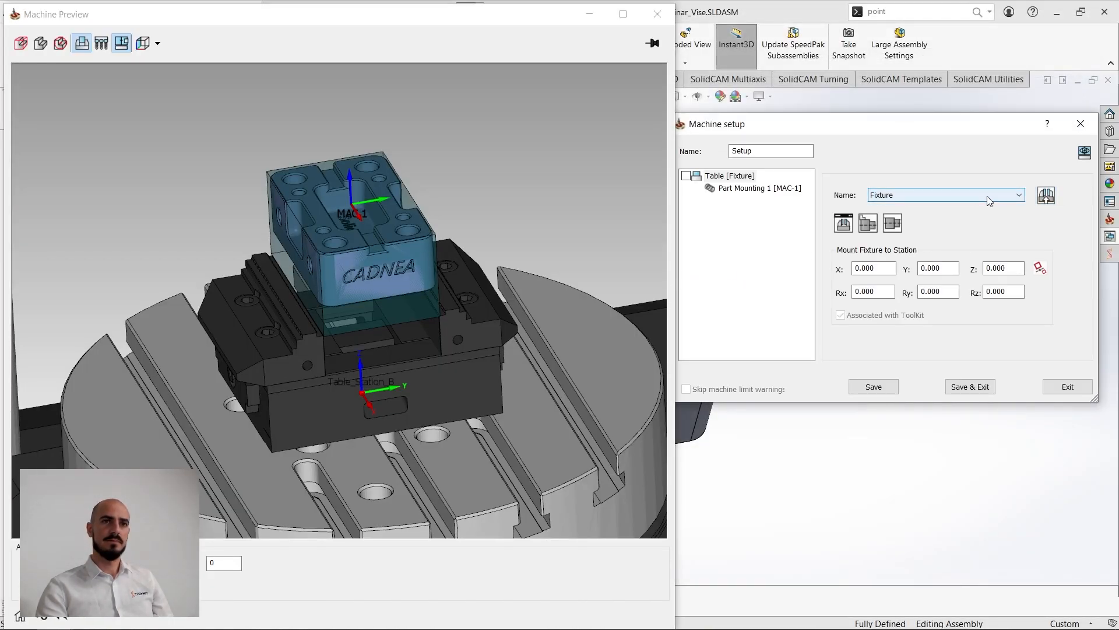
# Step: Reload the machine preview in the machine setup and auto-close the linear clamping of Part Mounting 1 on the stock
pyautogui.click(1084, 153)
pyautogui.click(1084, 153)
pyautogui.scroll(3, 285, 263)
pyautogui.moveTo(425, 351); pyautogui.dragTo(353, 331, button='middle')
pyautogui.scroll(3, 287, 428)
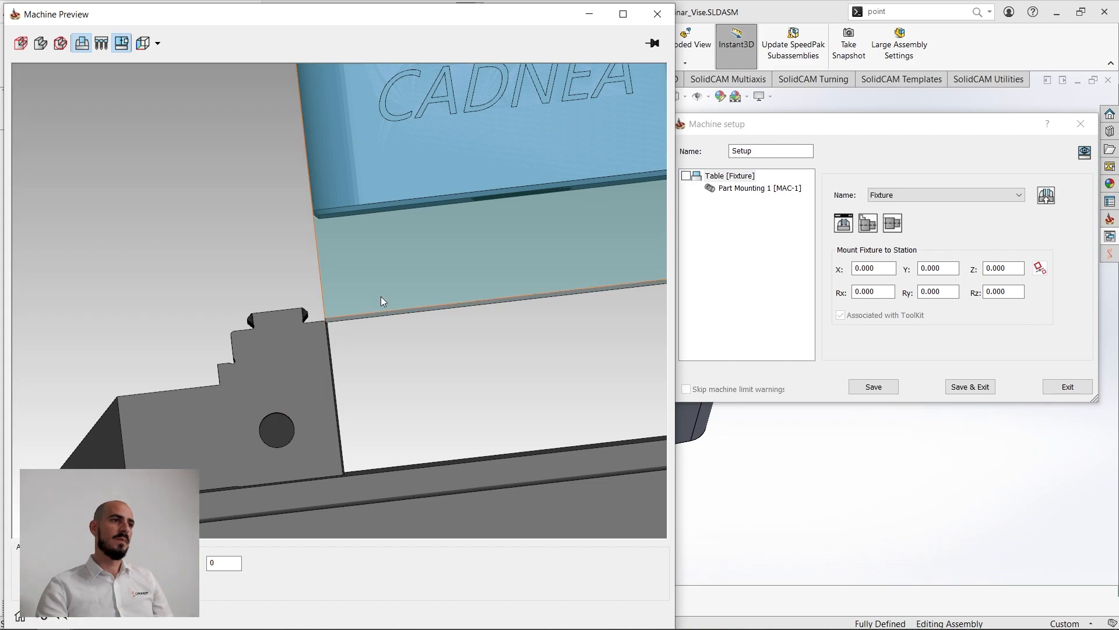
pyautogui.moveTo(380, 296); pyautogui.dragTo(413, 310, button='middle')
pyautogui.click(736, 189)
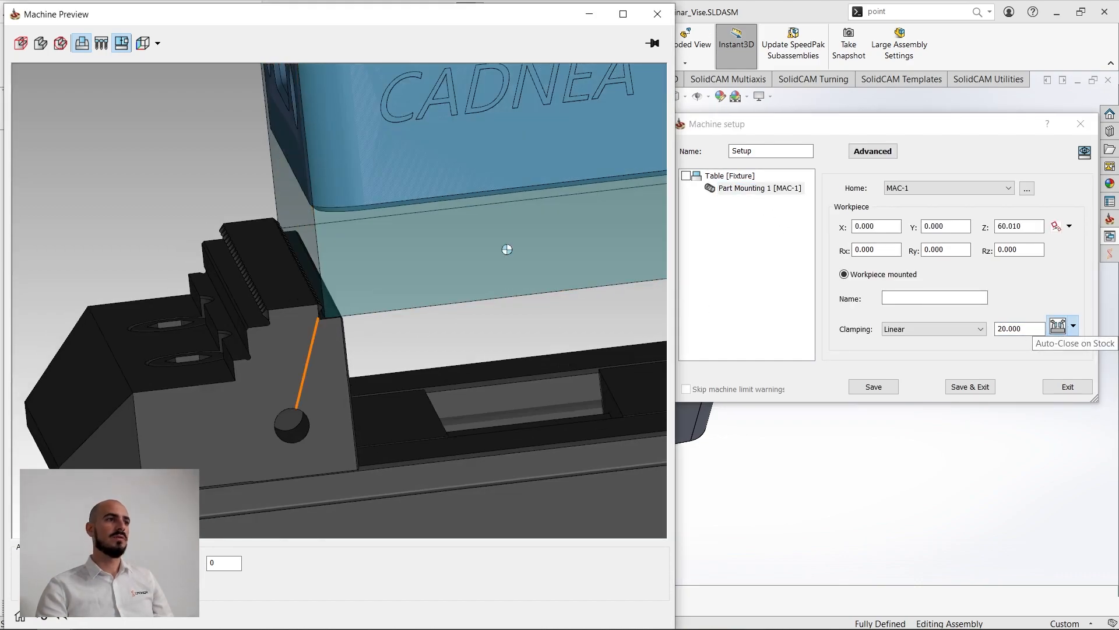
# Step: Examine the contact between the vise jaws and the stock, and the whole setup on the machine table
pyautogui.scroll(8, 318, 314)
pyautogui.keyDown('ctrl'); pyautogui.moveTo(386, 269); pyautogui.dragTo(322, 309, button='middle'); pyautogui.keyUp('ctrl')
pyautogui.scroll(-3, 350, 339)
pyautogui.moveTo(390, 346); pyautogui.dragTo(396, 369, button='middle')
pyautogui.scroll(-6, 391, 350)
pyautogui.keyDown('ctrl'); pyautogui.moveTo(452, 268); pyautogui.dragTo(384, 387, button='middle'); pyautogui.keyUp('ctrl')
pyautogui.scroll(3, 365, 335)
pyautogui.scroll(-4, 431, 348)
pyautogui.scroll(-3, 365, 341)
pyautogui.scroll(3, 401, 349)
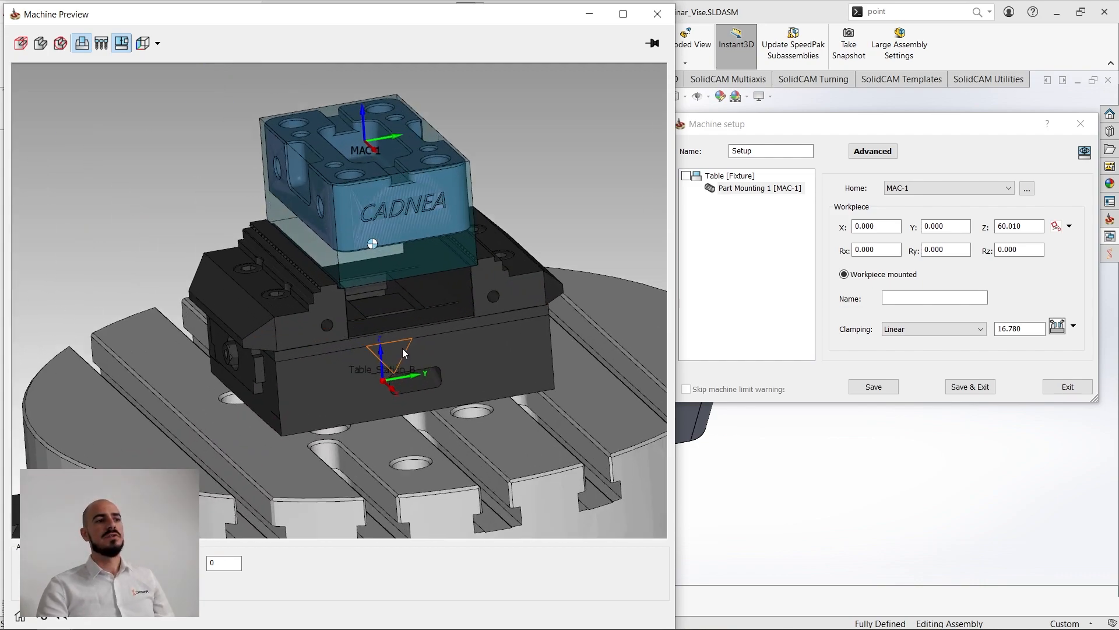
pyautogui.scroll(-4, 383, 385)
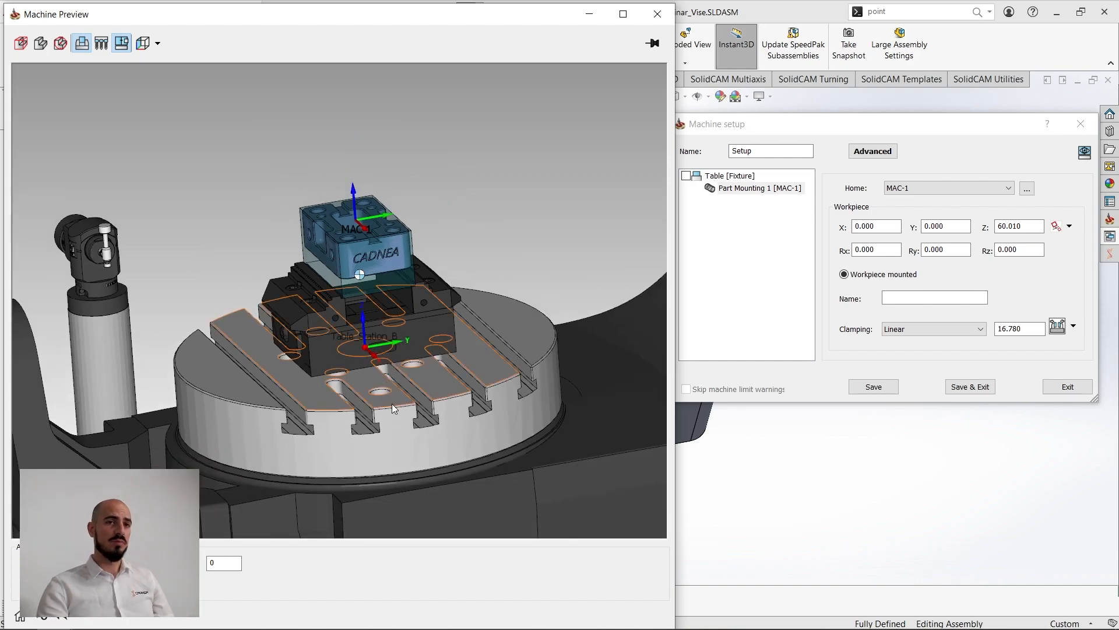
pyautogui.scroll(5, 360, 287)
pyautogui.scroll(-5, 373, 364)
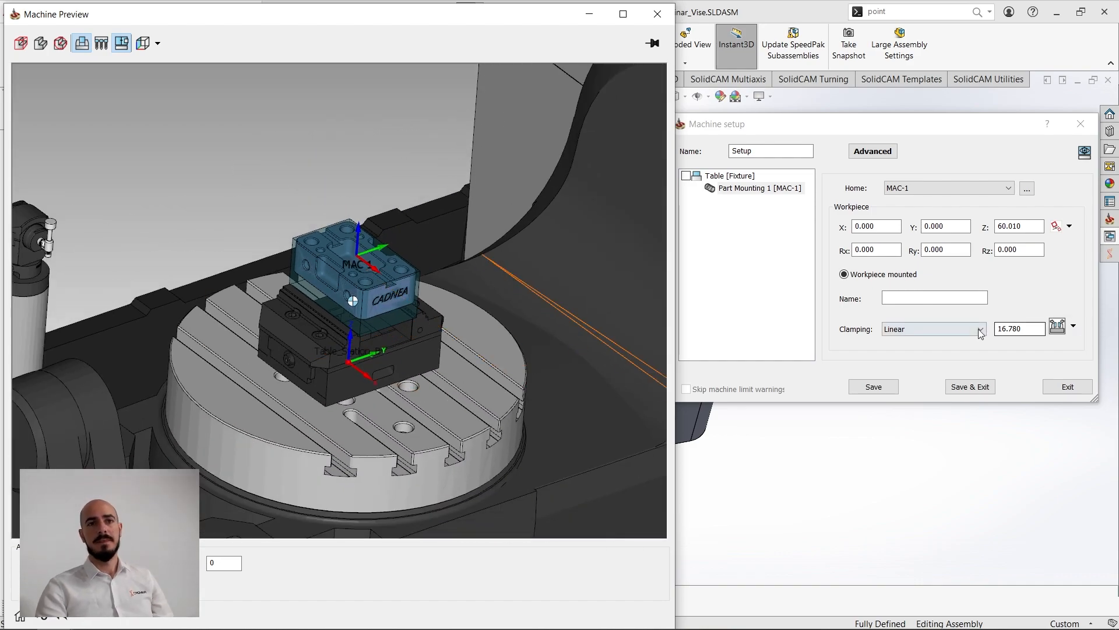
# Step: Set the linear clamping value of Part Mounting 1 to 36.780 to open the vise jaws
pyautogui.doubleClick(1023, 330)
pyautogui.scroll(20, 1025, 330)
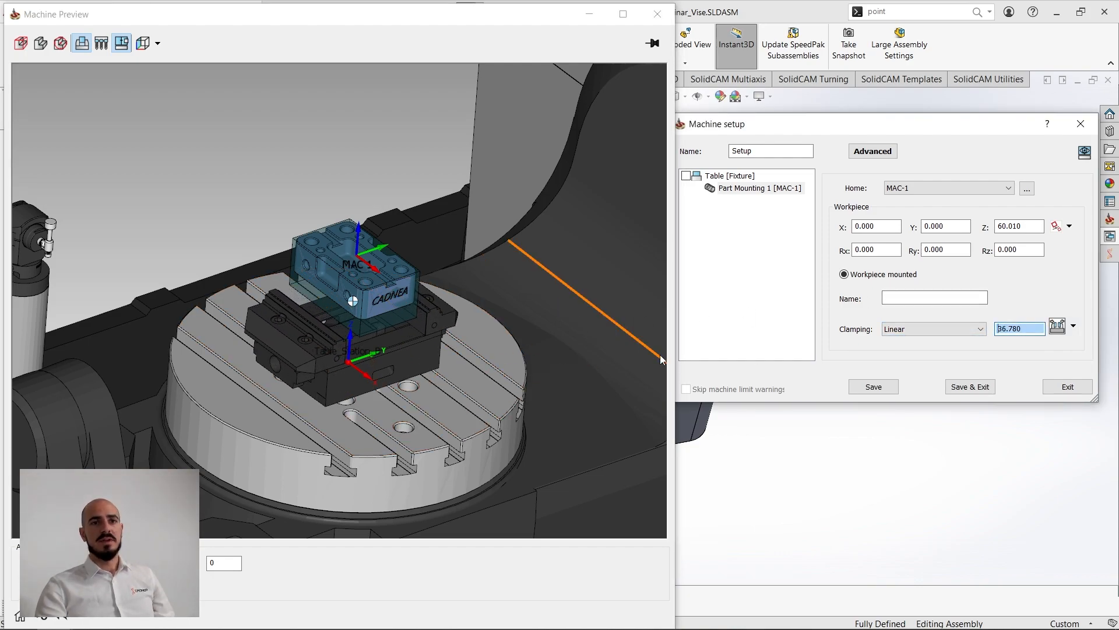
pyautogui.scroll(8, 337, 330)
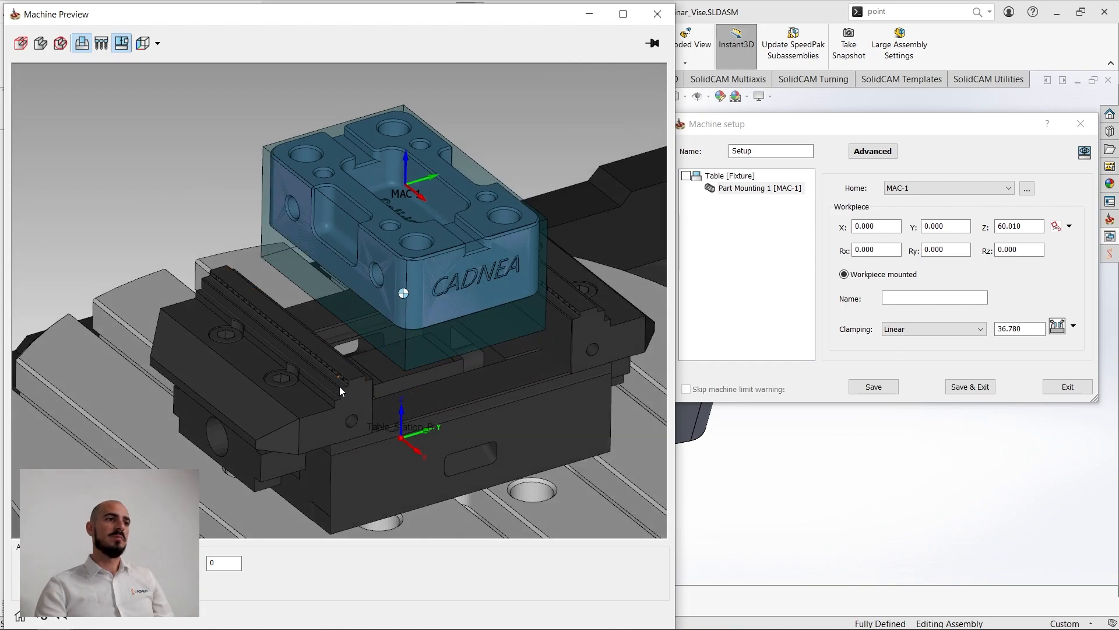
pyautogui.click(1073, 326)
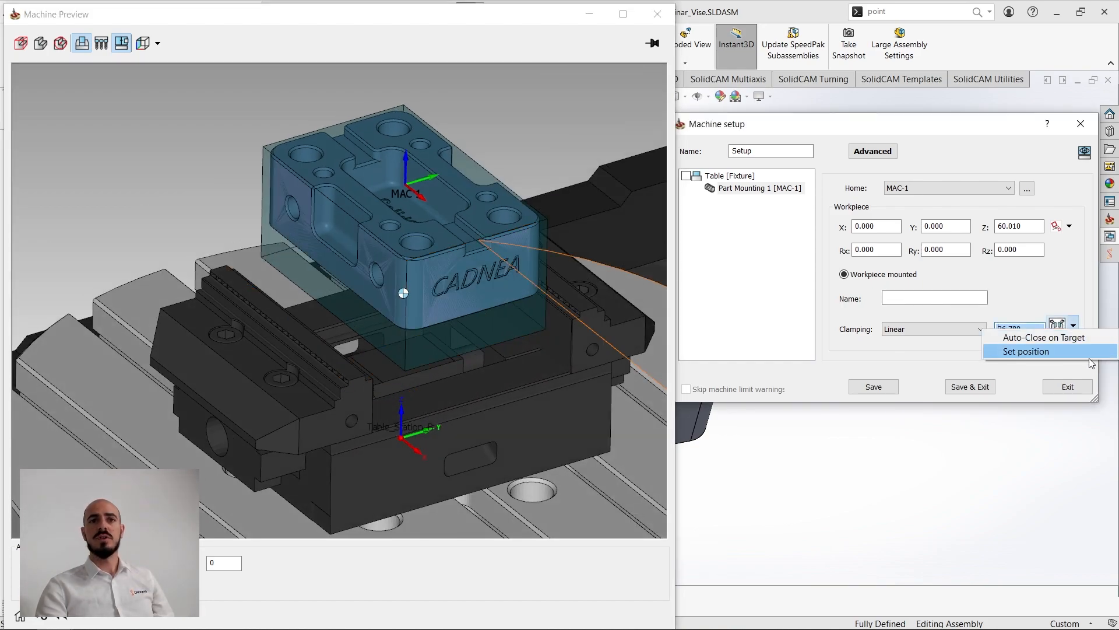
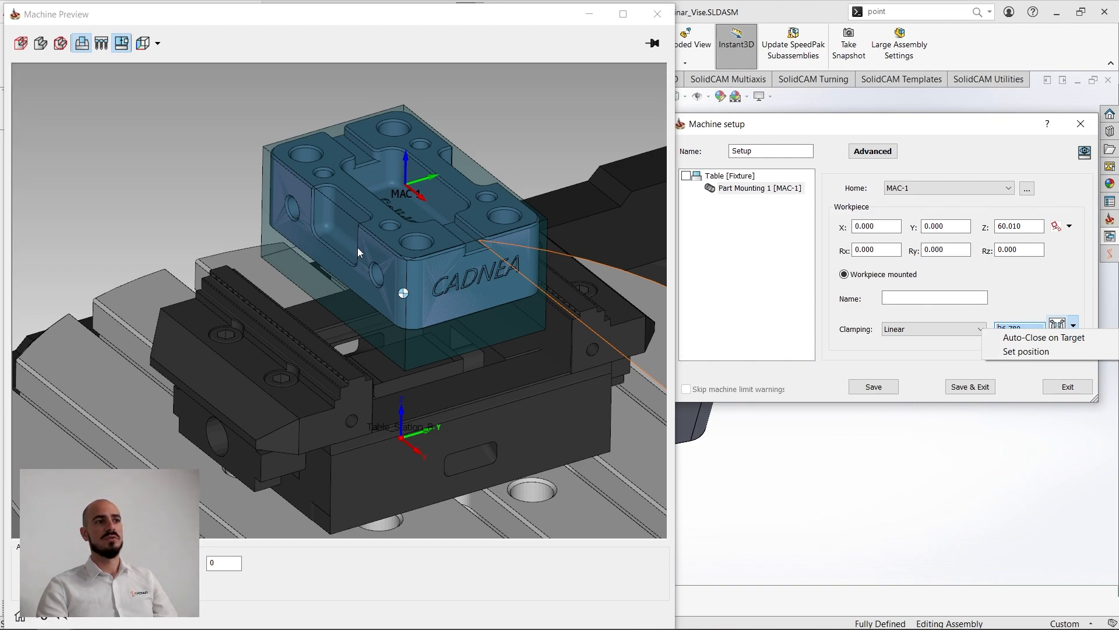
pyautogui.click(404, 239)
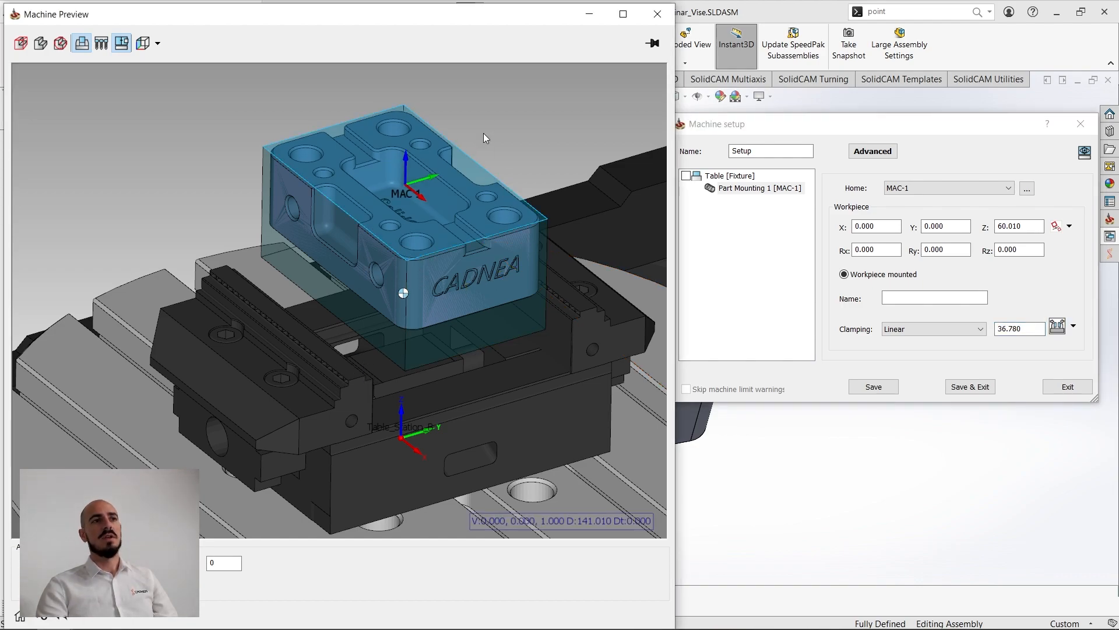
# Step: Start setting the linear clamp's position by reference and select the small gripping face on the jaw's teeth as the first face
pyautogui.click(1074, 326)
pyautogui.click(1025, 349)
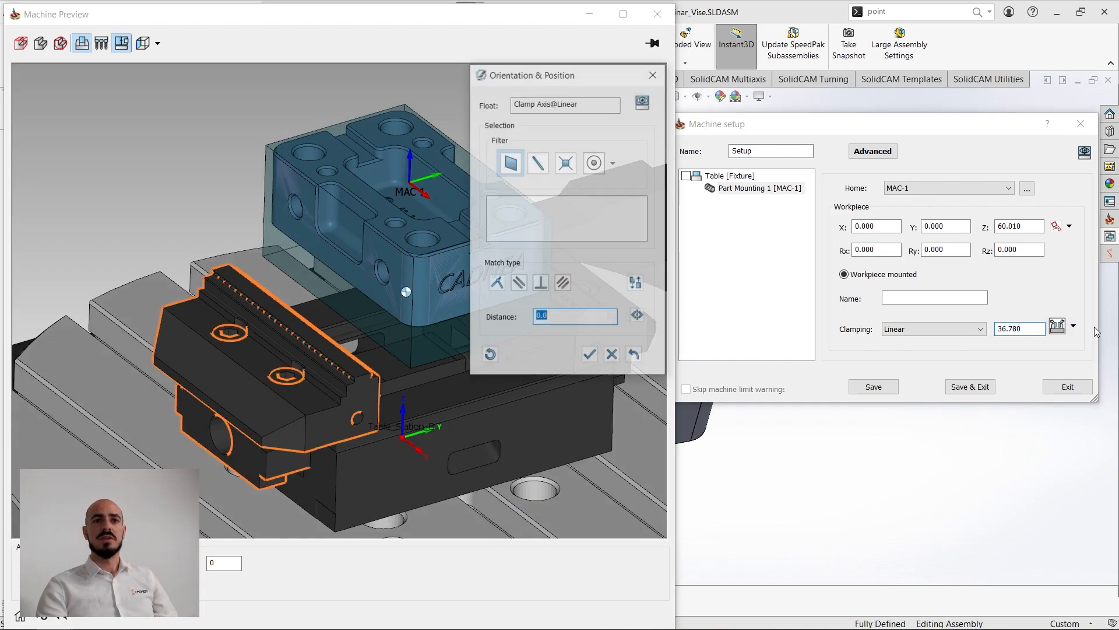
pyautogui.scroll(5, 292, 324)
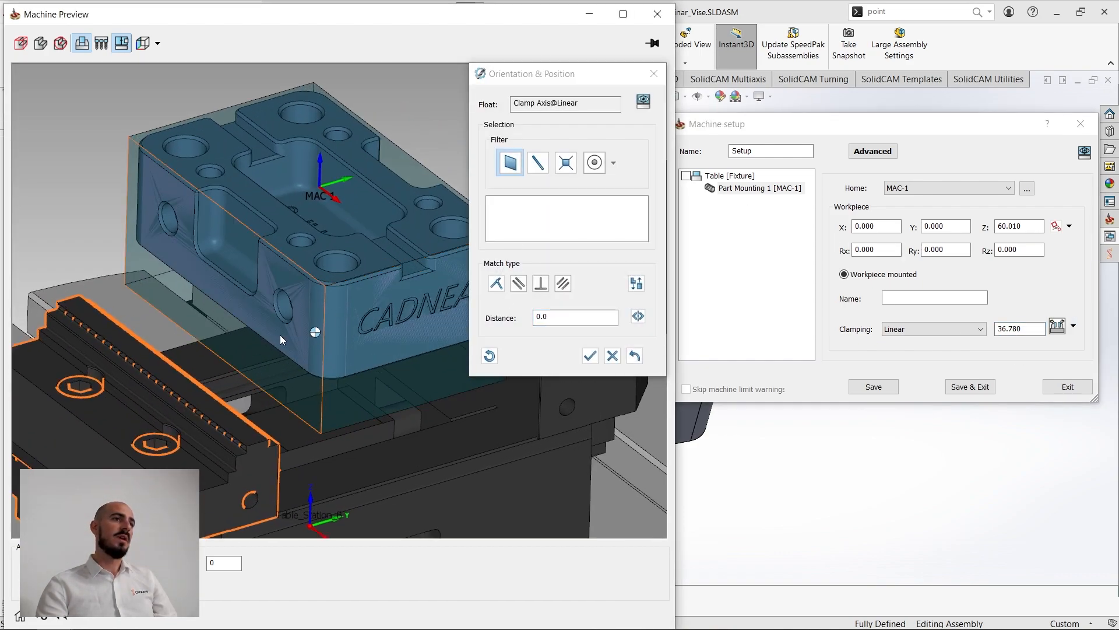
pyautogui.moveTo(355, 376); pyautogui.dragTo(312, 395, button='middle')
pyautogui.scroll(-3, 309, 397)
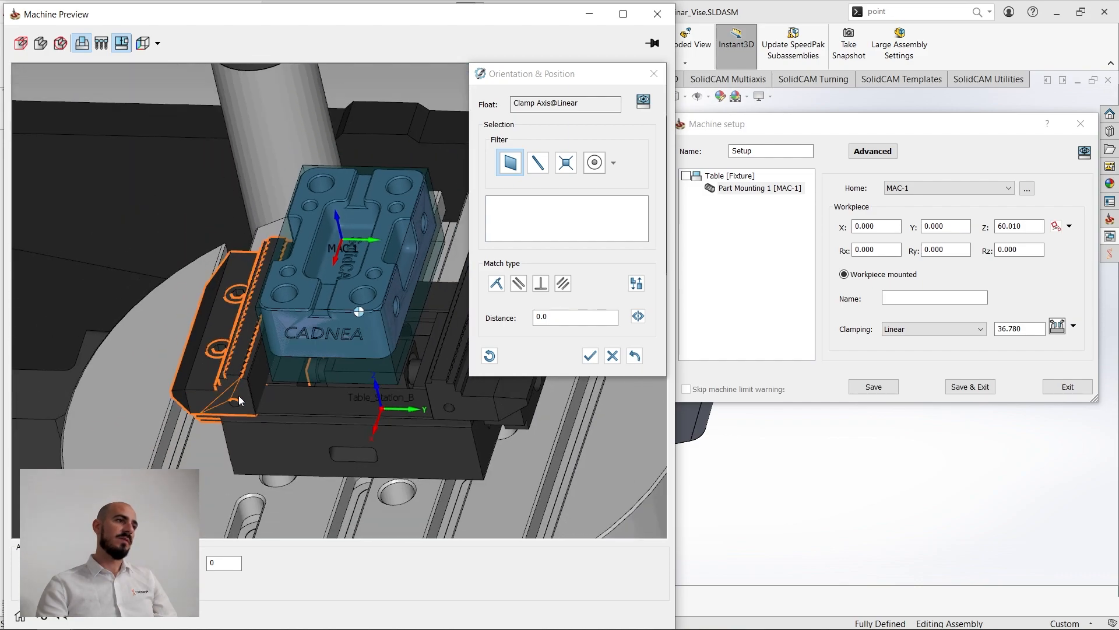
pyautogui.scroll(4, 245, 367)
pyautogui.moveTo(246, 363); pyautogui.dragTo(229, 328, button='middle')
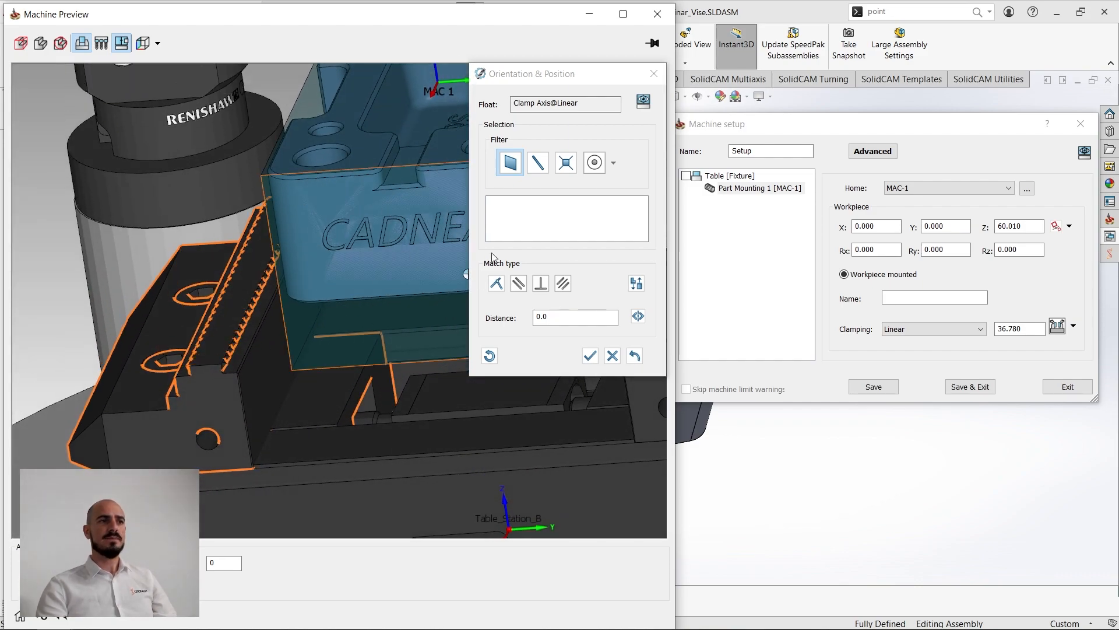
pyautogui.scroll(6, 237, 319)
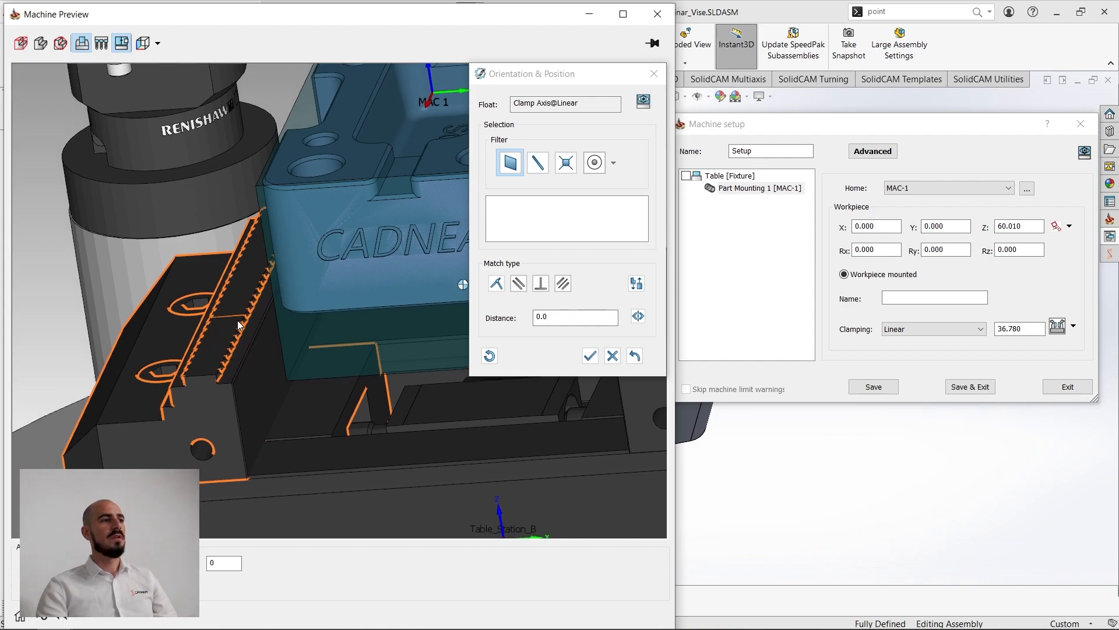
pyautogui.scroll(5, 292, 309)
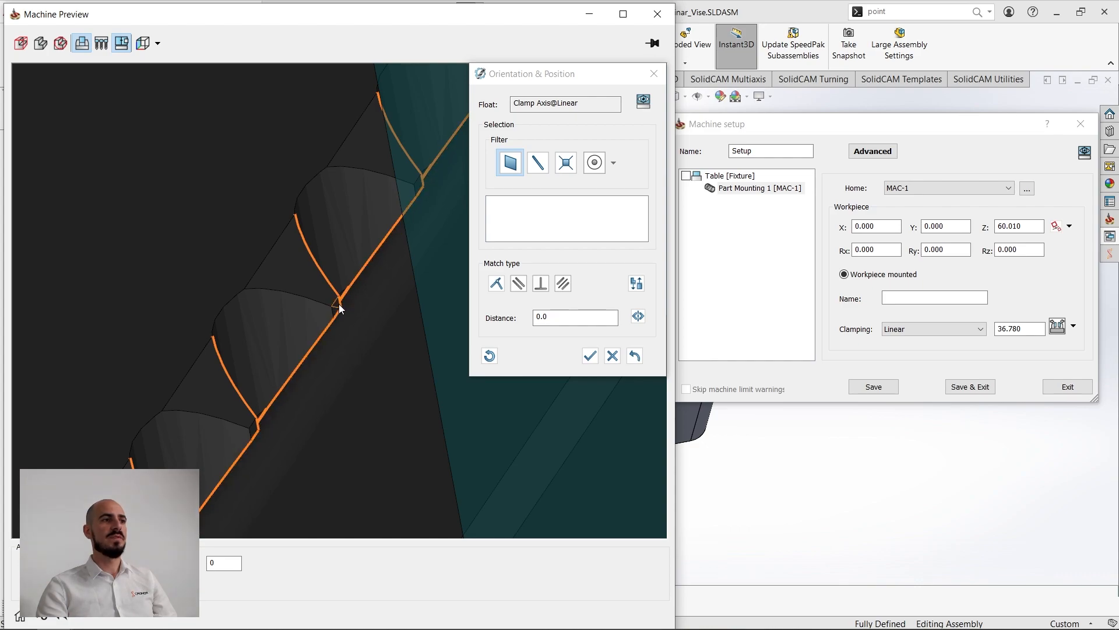
pyautogui.scroll(3, 404, 220)
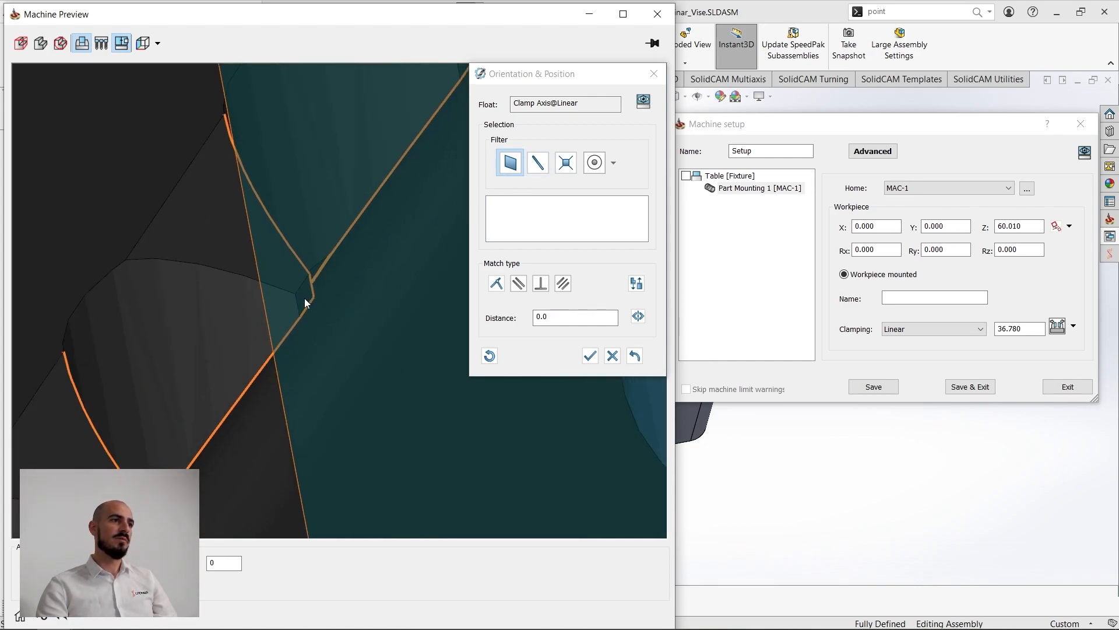
pyautogui.scroll(-4, 306, 297)
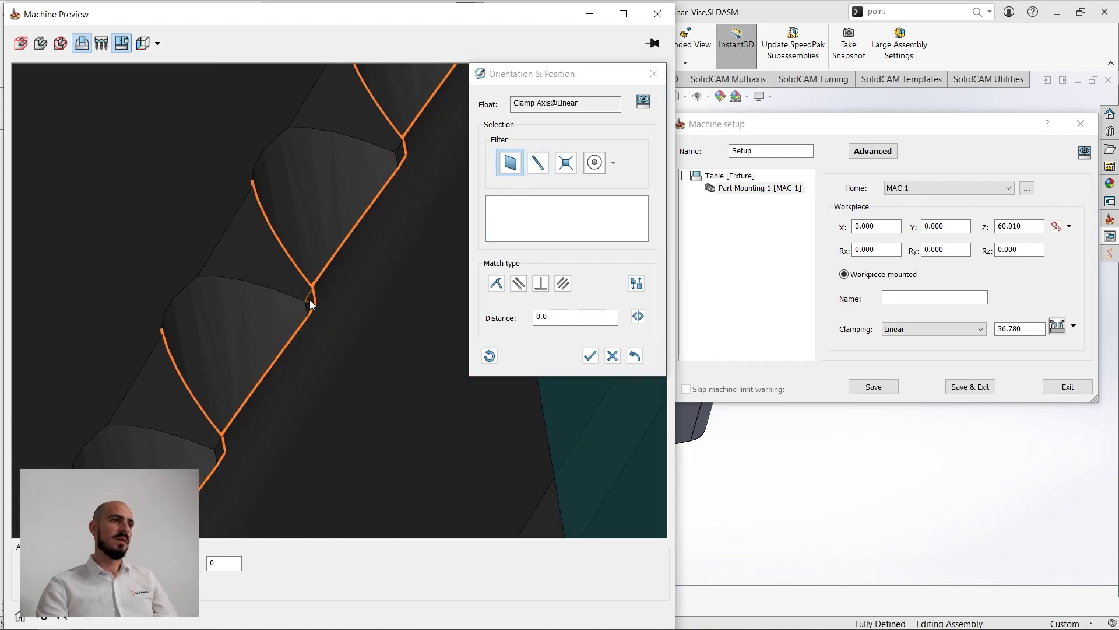
pyautogui.click(310, 301)
# Step: Select the stock's side face as the second face and match the jaw to it at distance 0.0
pyautogui.scroll(-8, 314, 309)
pyautogui.moveTo(345, 318); pyautogui.dragTo(216, 351, button='middle')
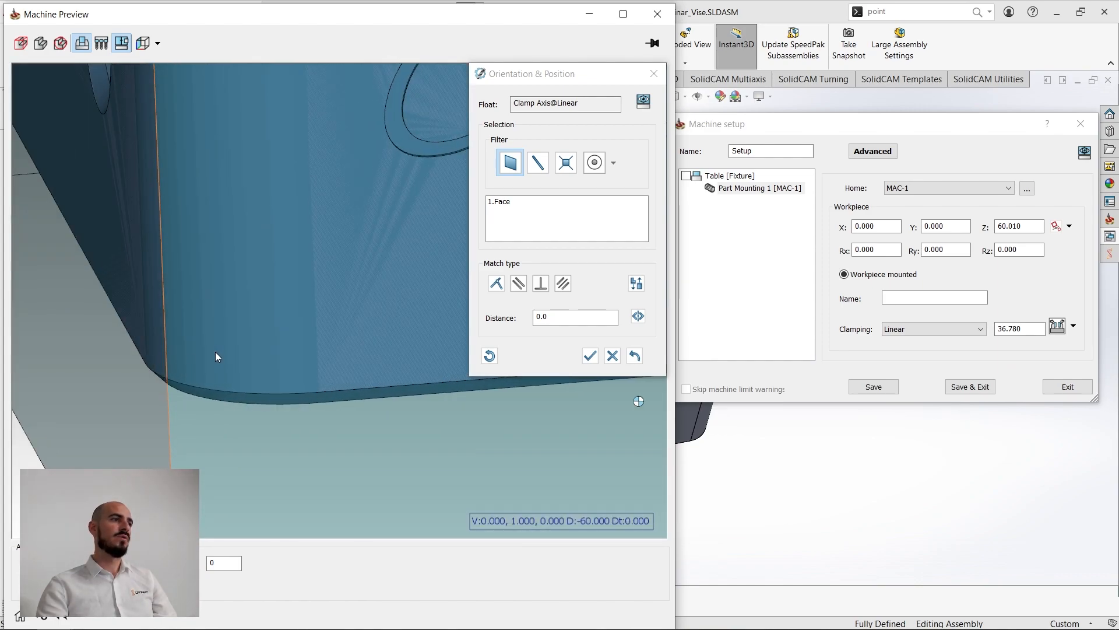
pyautogui.click(110, 411)
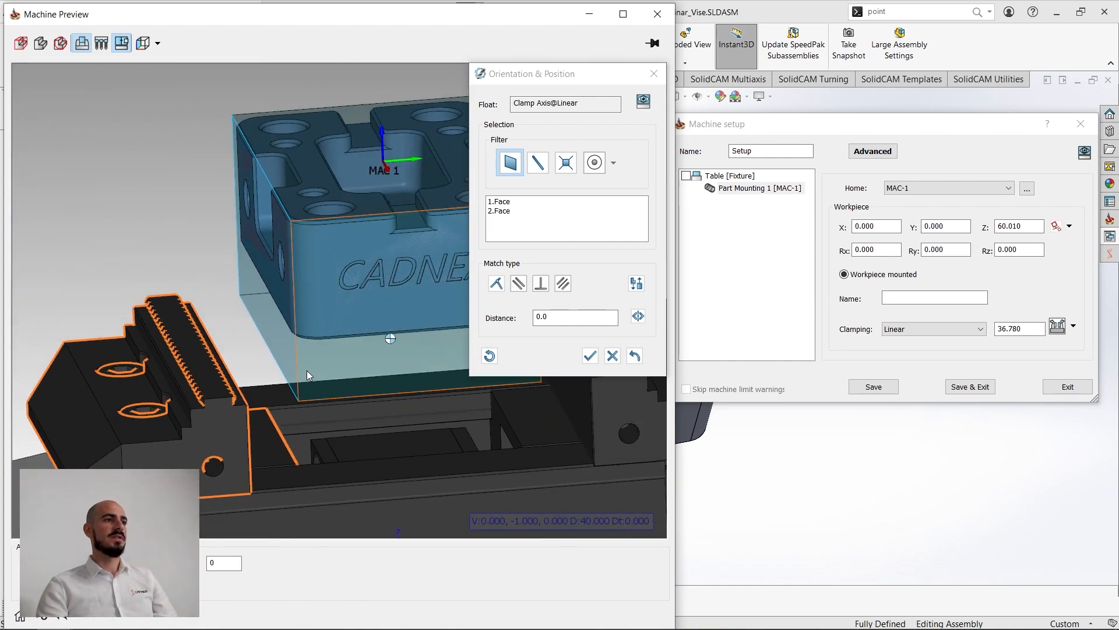
pyautogui.click(517, 292)
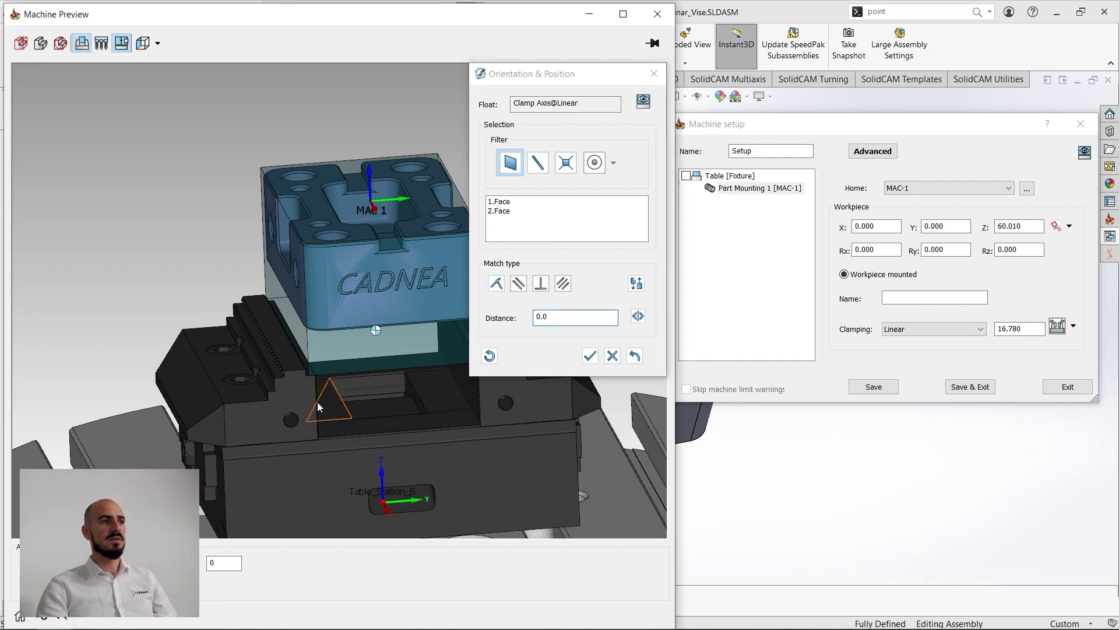
pyautogui.click(591, 355)
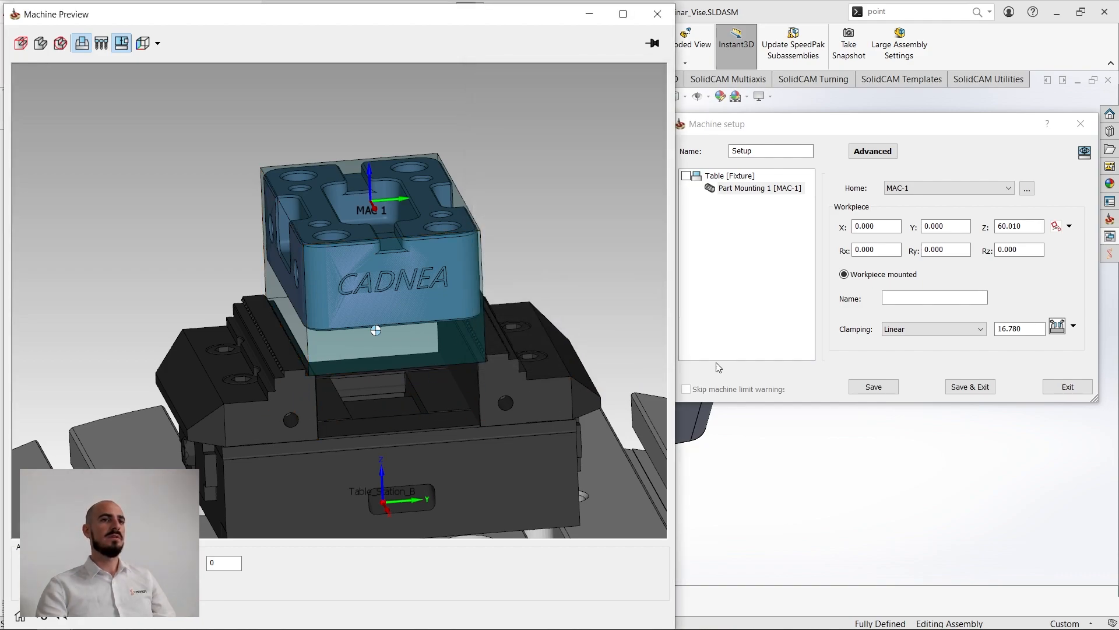
# Step: Examine how the stepped vise jaw's gripping edge meets the lower side of the stock in the machine preview
pyautogui.moveTo(341, 303); pyautogui.dragTo(299, 358, button='middle')
pyautogui.scroll(5, 299, 367)
pyautogui.scroll(5, 415, 330)
pyautogui.scroll(3, 243, 279)
pyautogui.moveTo(486, 354); pyautogui.dragTo(484, 352, button='middle')
pyautogui.scroll(-10, 484, 352)
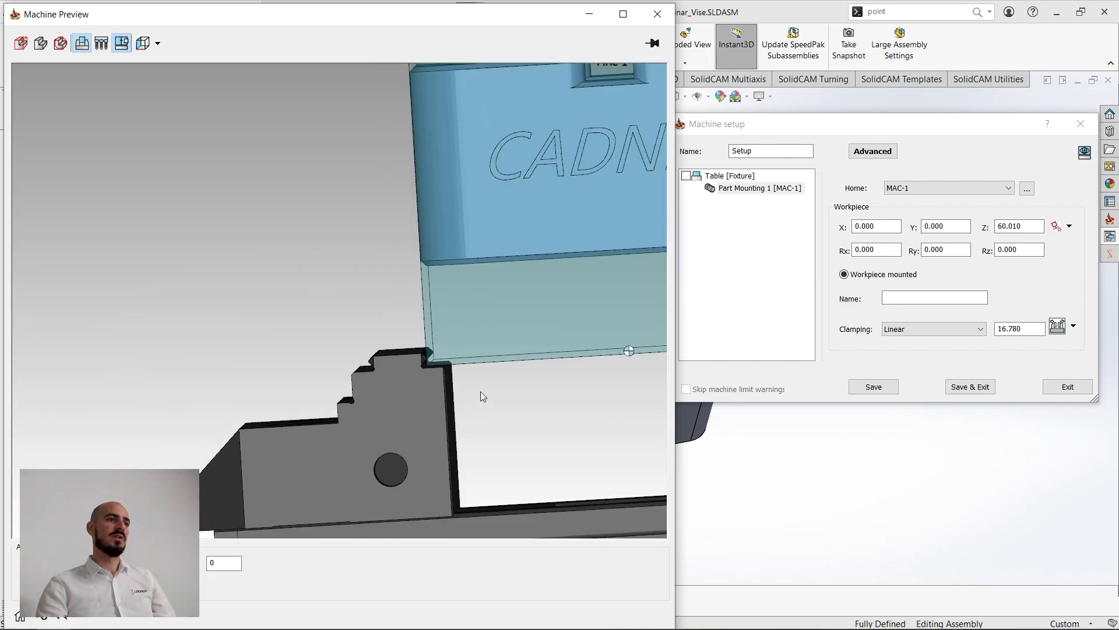
pyautogui.scroll(-4, 402, 364)
pyautogui.moveTo(355, 352); pyautogui.dragTo(329, 324, button='middle')
# Step: Open the vise jaws to a linear clamping value of 26.780 and lower the workpiece to Z 35.010
pyautogui.click(1028, 327)
pyautogui.scroll(10, 1028, 328)
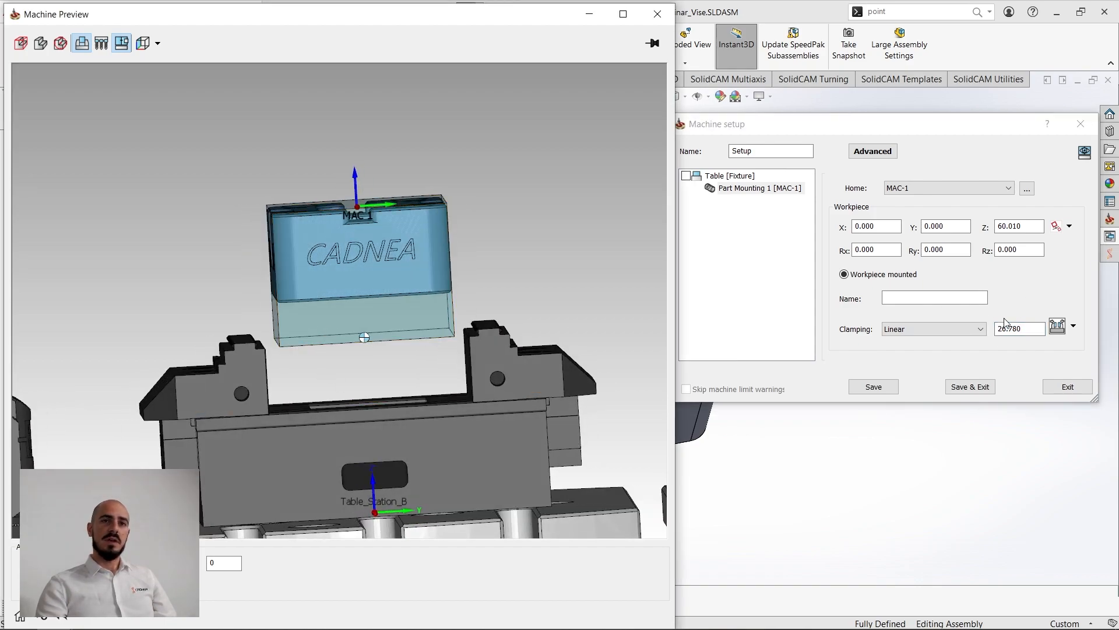
pyautogui.moveTo(1023, 329); pyautogui.dragTo(995, 328)
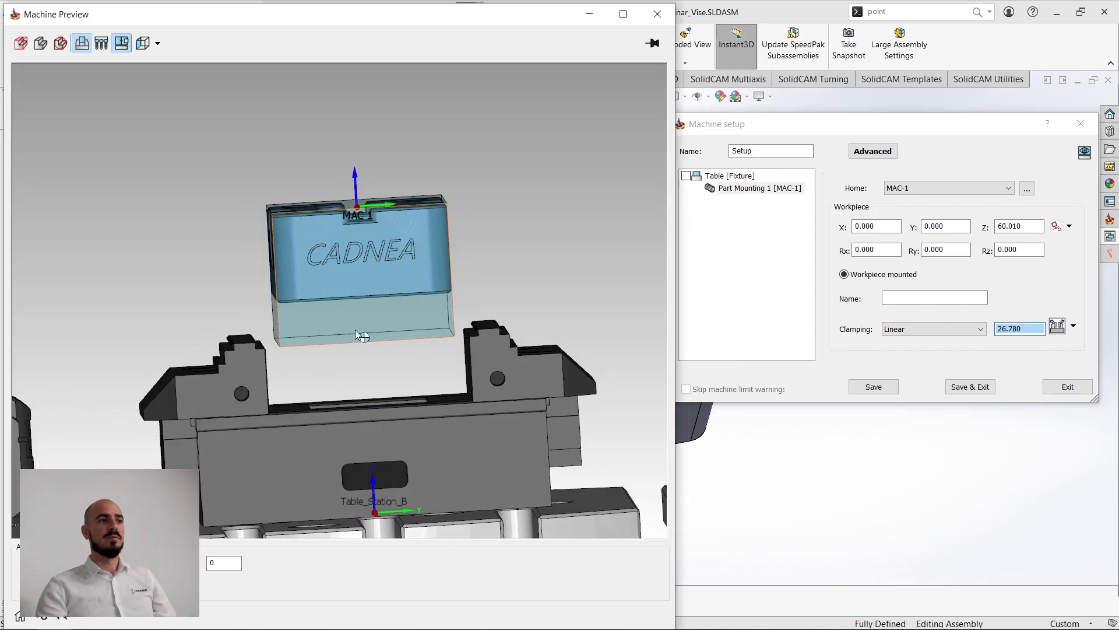
pyautogui.scroll(2, 368, 341)
pyautogui.click(1037, 226)
pyautogui.scroll(-1, 1034, 228)
pyautogui.scroll(-20, 1034, 238)
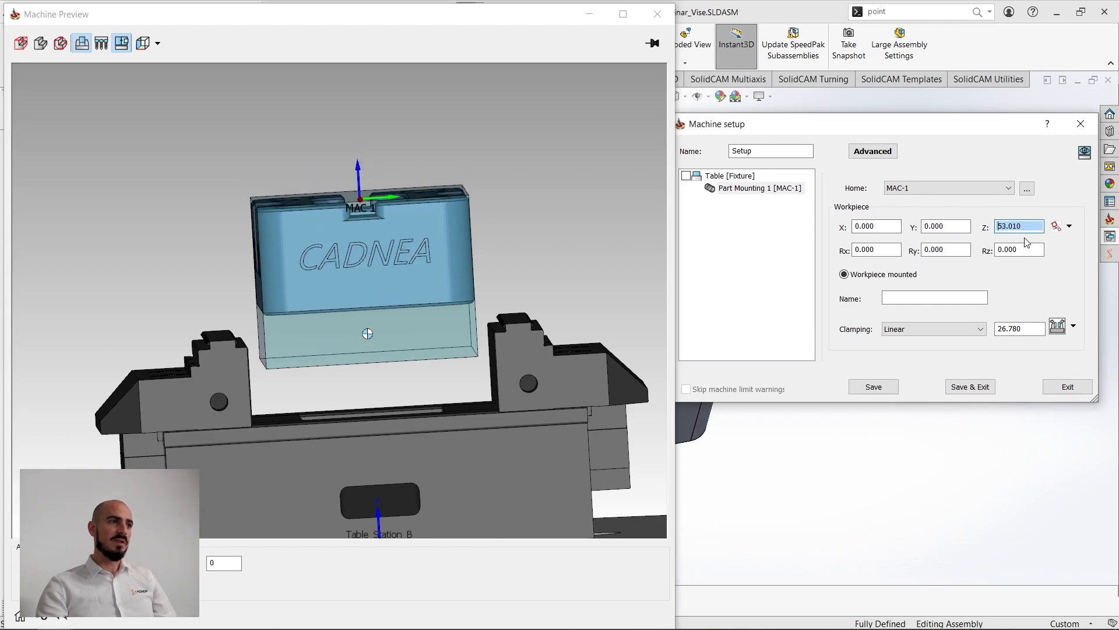
pyautogui.moveTo(316, 390)
pyautogui.mouseDown(button='middle')
pyautogui.moveTo(307, 384)
pyautogui.moveTo(310, 394)
pyautogui.mouseUp(button='middle')
# Step: Set the linear clamp's position by reference to close the vise jaws onto the lowered stock, and inspect the setup on the machine
pyautogui.click(1058, 325)
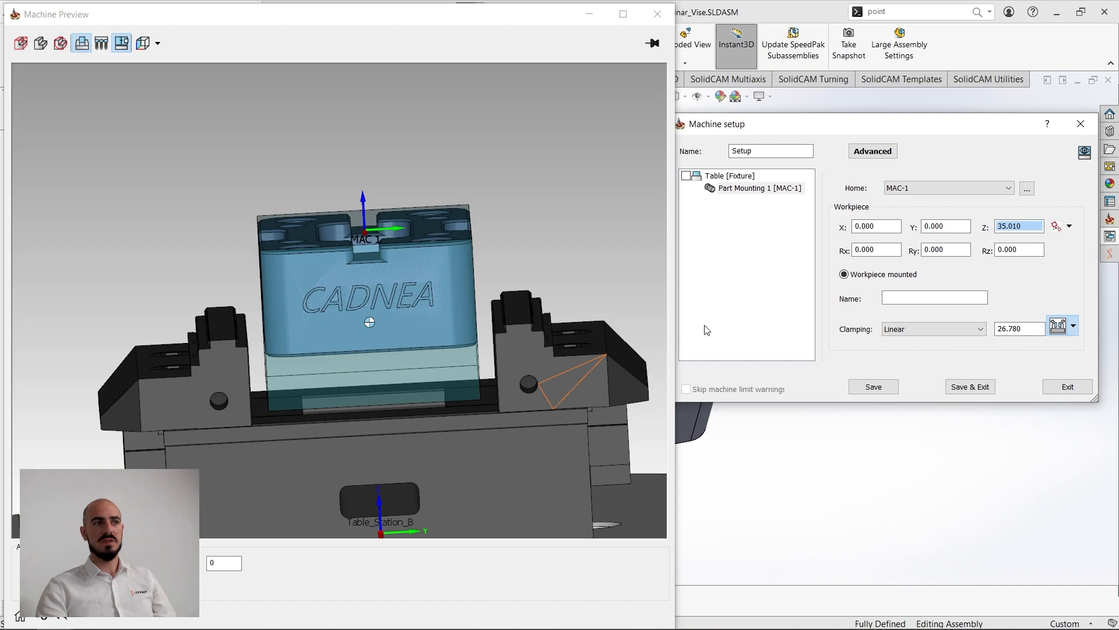
pyautogui.scroll(4, 261, 373)
pyautogui.scroll(2, 365, 258)
pyautogui.moveTo(310, 315); pyautogui.dragTo(307, 309, button='middle')
pyautogui.scroll(-5, 376, 355)
pyautogui.moveTo(474, 368); pyautogui.dragTo(428, 348, button='middle')
pyautogui.scroll(-4, 344, 299)
pyautogui.keyDown('ctrl'); pyautogui.moveTo(335, 344); pyautogui.dragTo(297, 363, button='middle'); pyautogui.keyUp('ctrl')
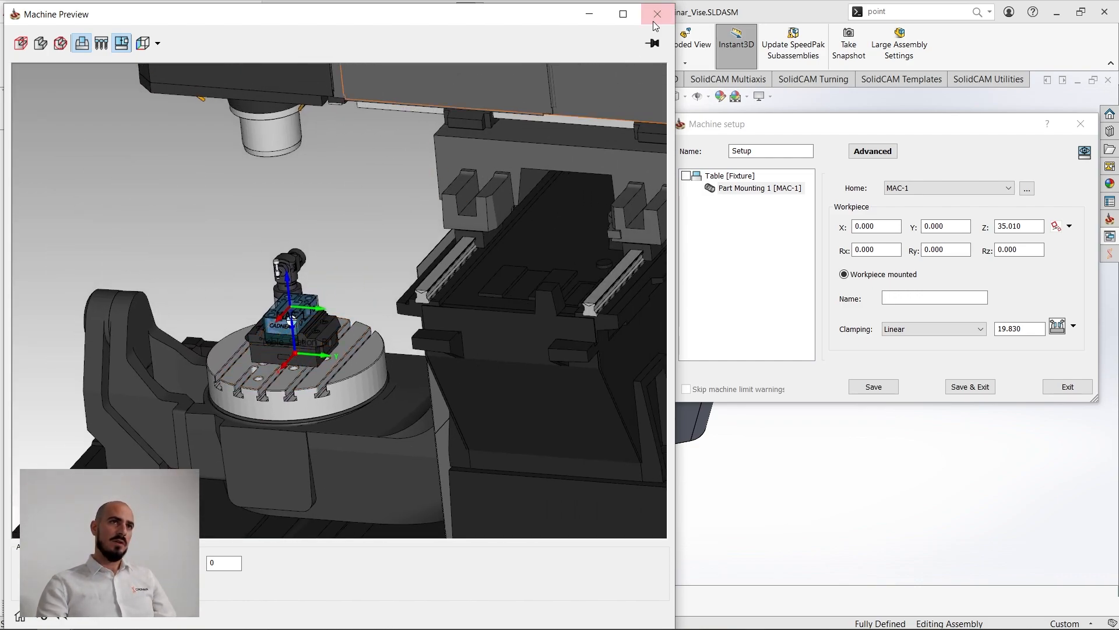
# Step: Close the machine preview and exit the machine setup
pyautogui.click(668, 17)
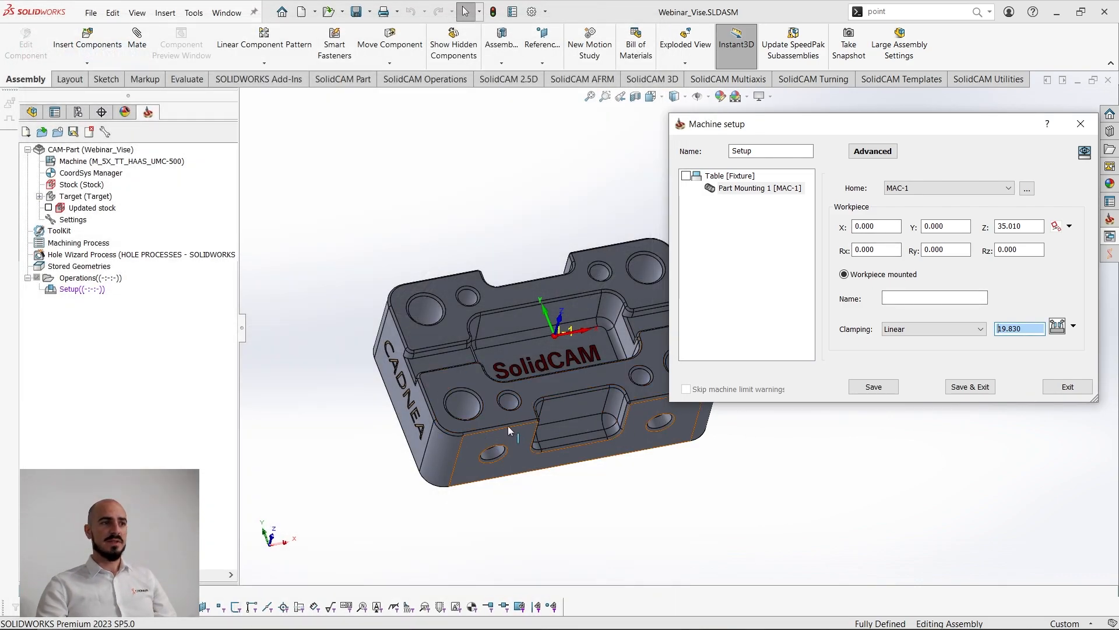
pyautogui.keyDown('ctrl'); pyautogui.moveTo(575, 421); pyautogui.dragTo(634, 417, button='middle'); pyautogui.keyUp('ctrl')
pyautogui.scroll(2, 650, 441)
pyautogui.keyDown('ctrl'); pyautogui.moveTo(589, 355); pyautogui.dragTo(601, 359, button='middle'); pyautogui.keyUp('ctrl')
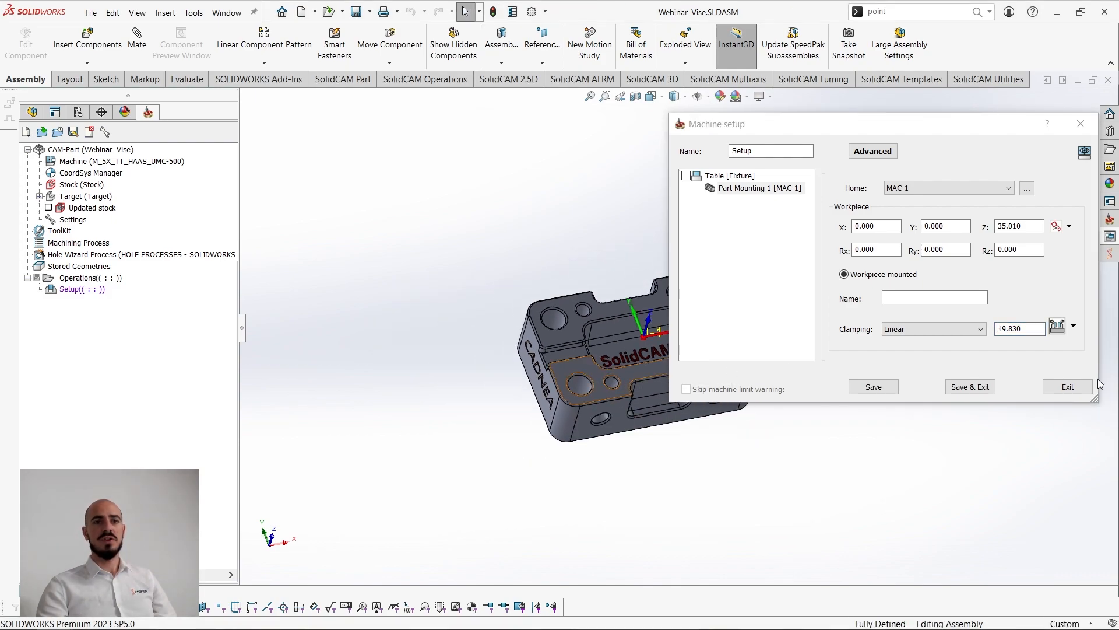
pyautogui.click(1069, 387)
pyautogui.scroll(1, 663, 383)
pyautogui.keyDown('ctrl'); pyautogui.moveTo(616, 367); pyautogui.dragTo(650, 362, button='middle'); pyautogui.keyUp('ctrl')
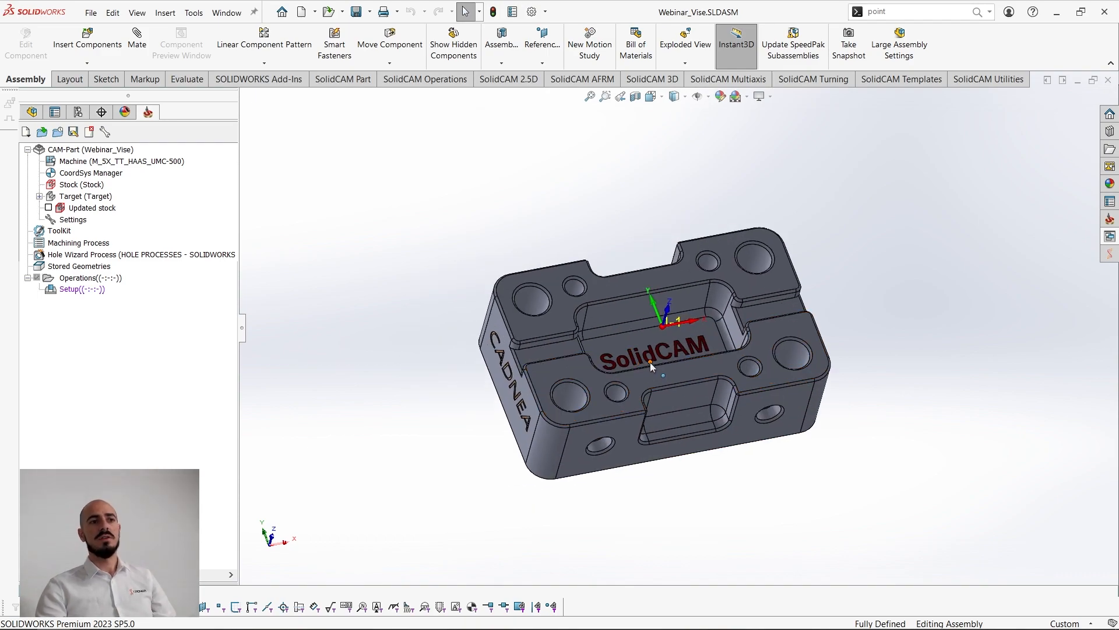
# Step: Switch to the SCHUNK - ROTA THW plus 215-66 Z170-GBK assembly and examine the chuck with its Main CS and Jaw CS coordinate systems
pyautogui.click(229, 12)
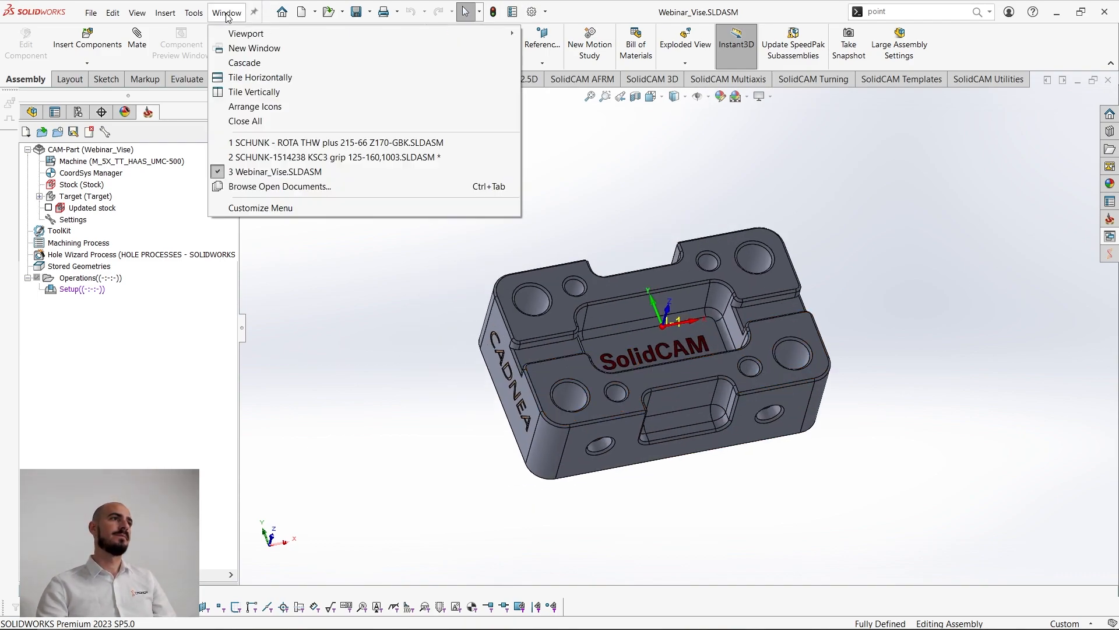
pyautogui.click(268, 144)
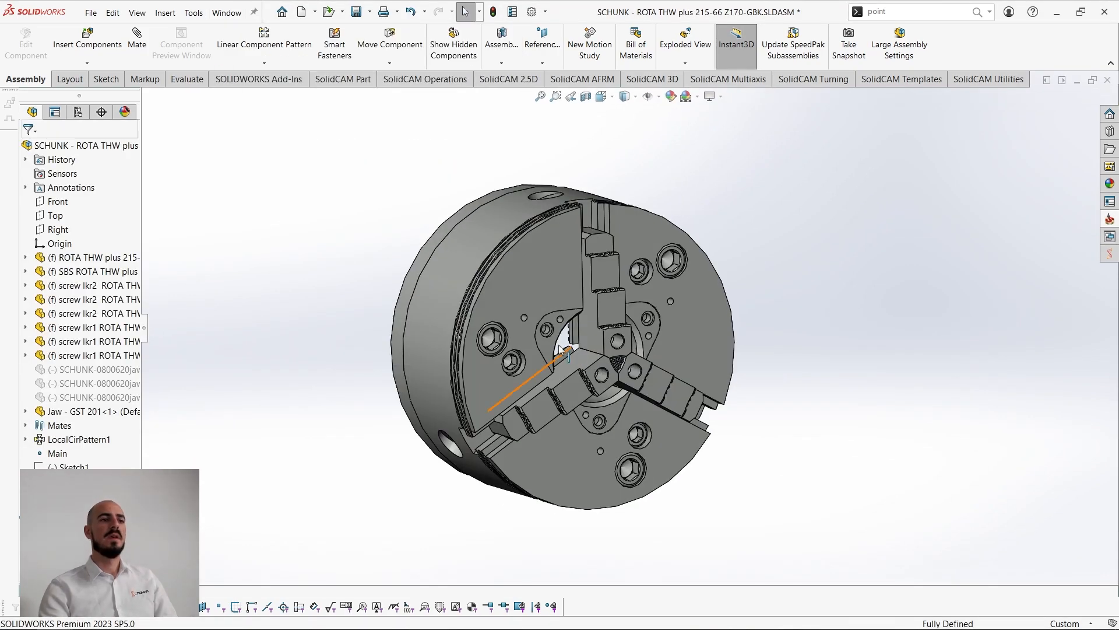
pyautogui.moveTo(618, 350); pyautogui.dragTo(644, 327, button='middle')
pyautogui.scroll(1, 607, 348)
pyautogui.scroll(-3, 617, 338)
pyautogui.scroll(2, 618, 337)
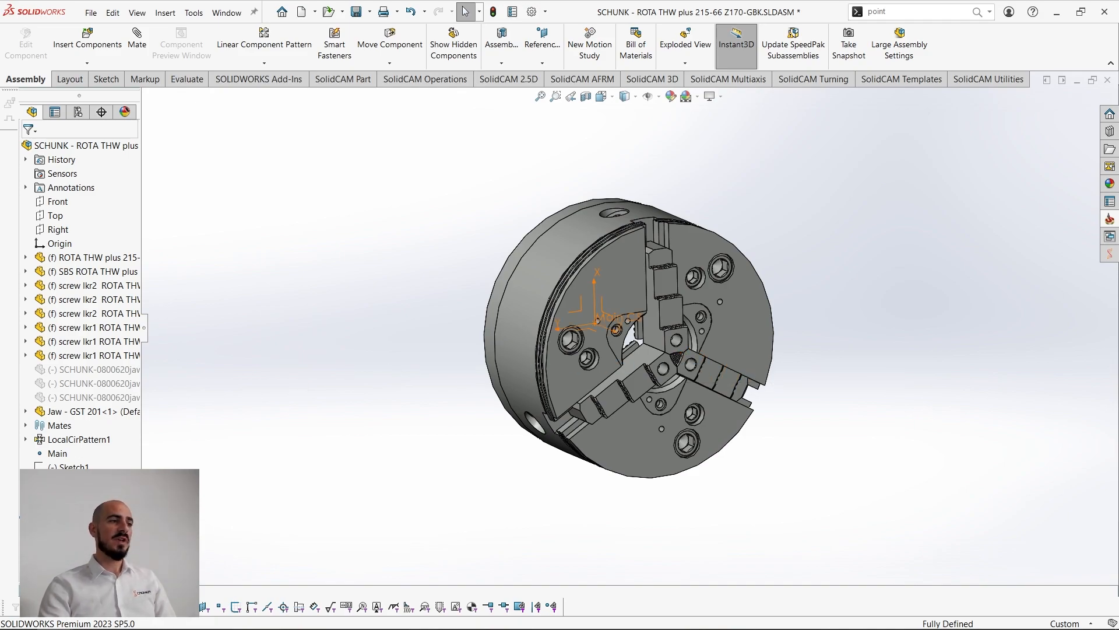
pyautogui.moveTo(601, 324); pyautogui.dragTo(576, 334, button='middle')
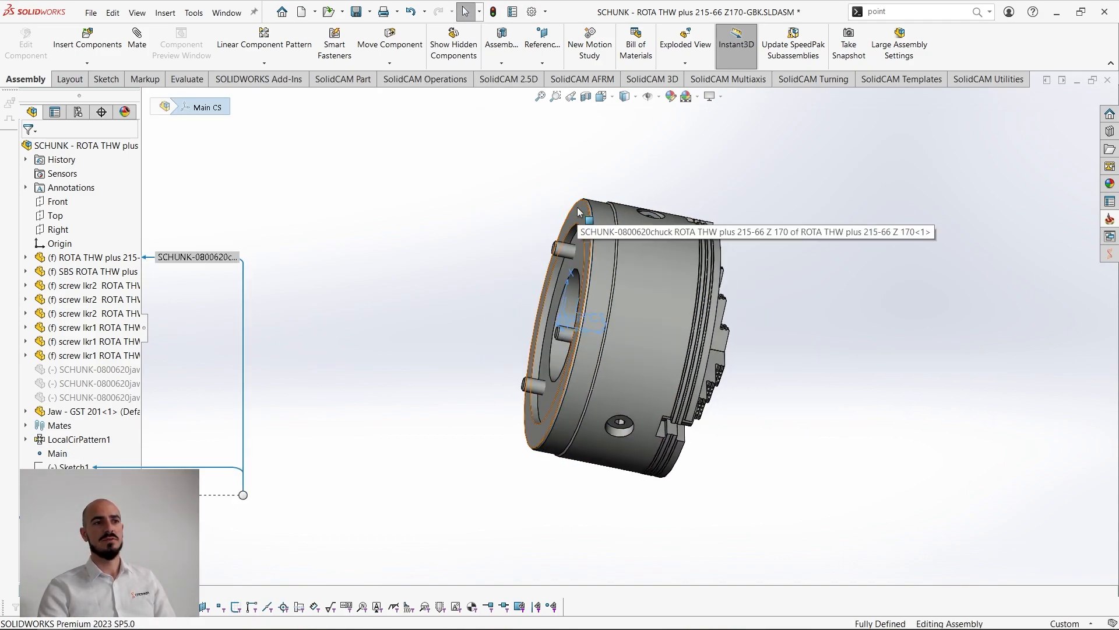
pyautogui.moveTo(576, 212); pyautogui.dragTo(791, 406, button='middle')
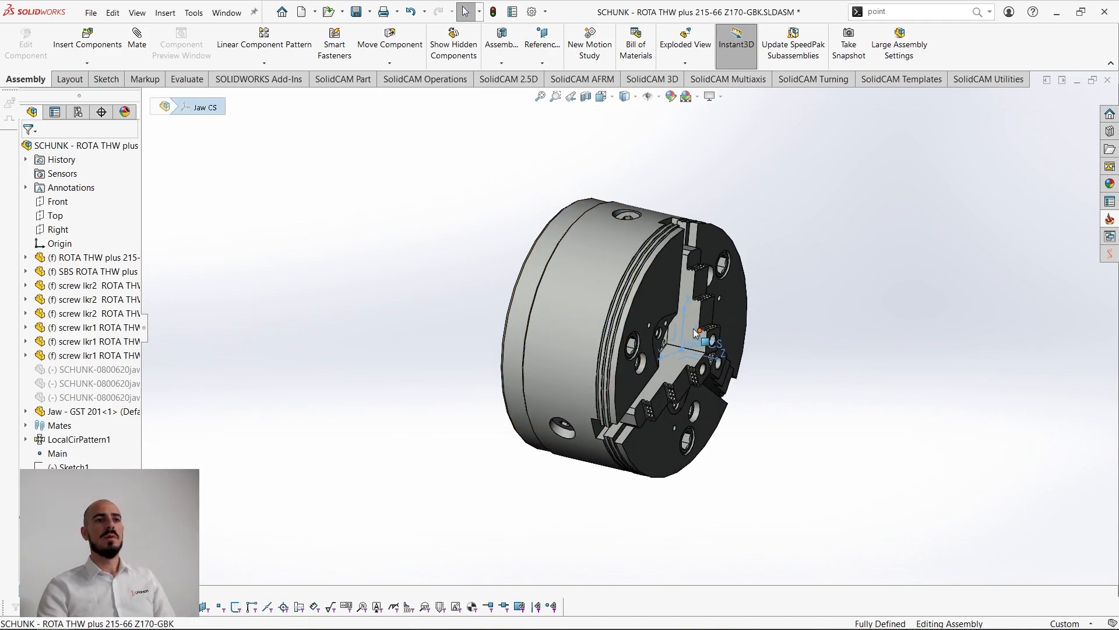
pyautogui.moveTo(687, 332); pyautogui.dragTo(652, 298, button='middle')
pyautogui.scroll(-2, 665, 317)
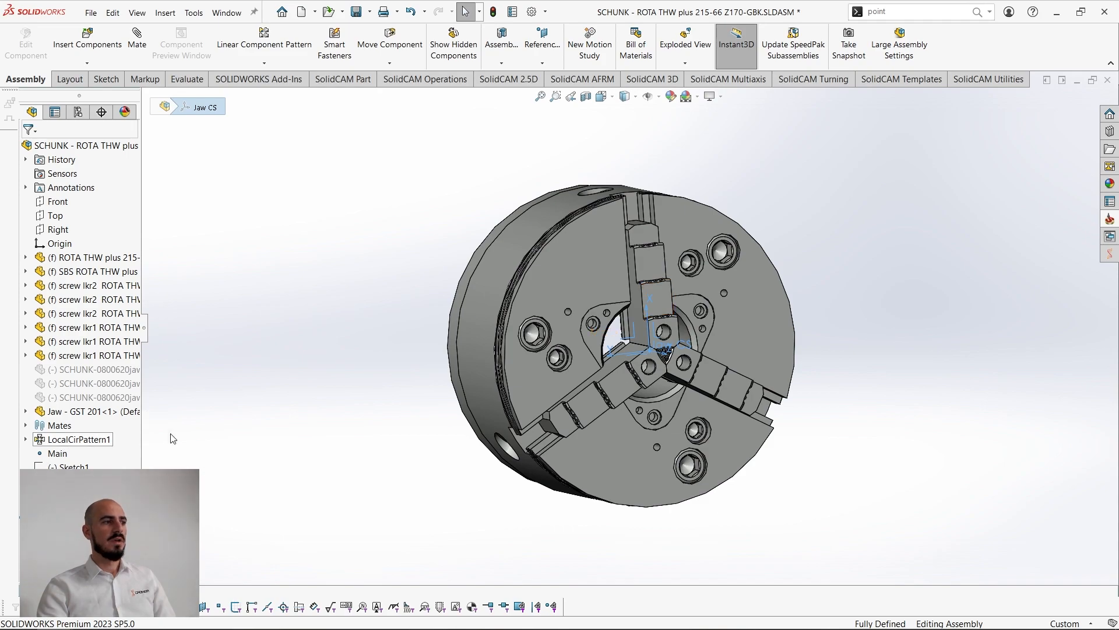
# Step: Move the jaws' circular pattern below Main in the feature tree and suppress it to leave a single jaw
pyautogui.moveTo(67, 439); pyautogui.dragTo(60, 453)
pyautogui.click(63, 454)
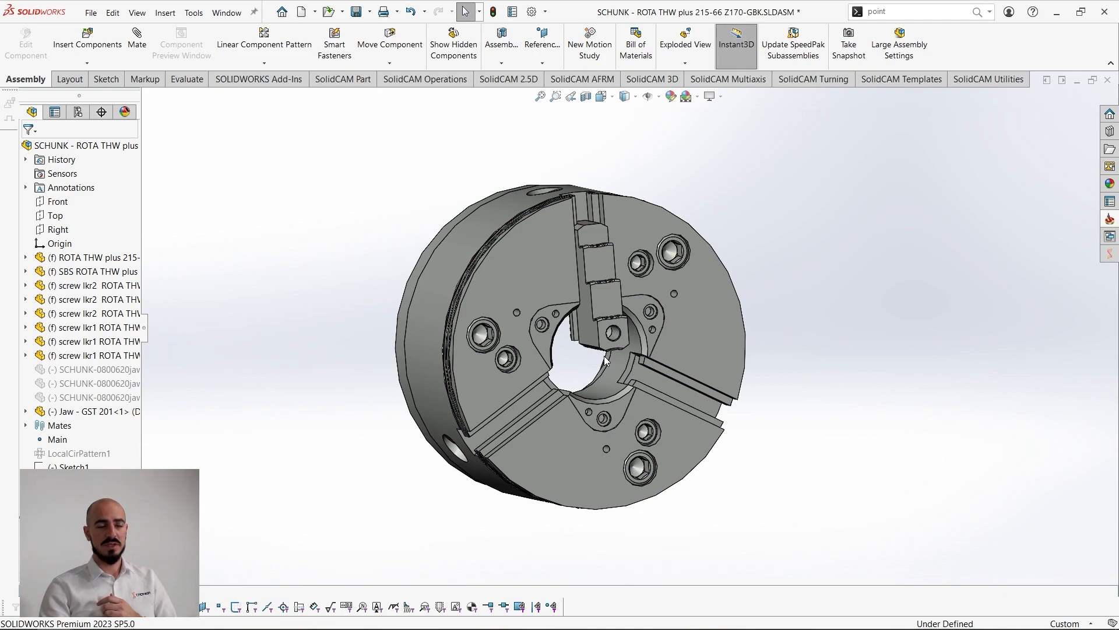
pyautogui.moveTo(616, 355); pyautogui.dragTo(687, 342, button='middle')
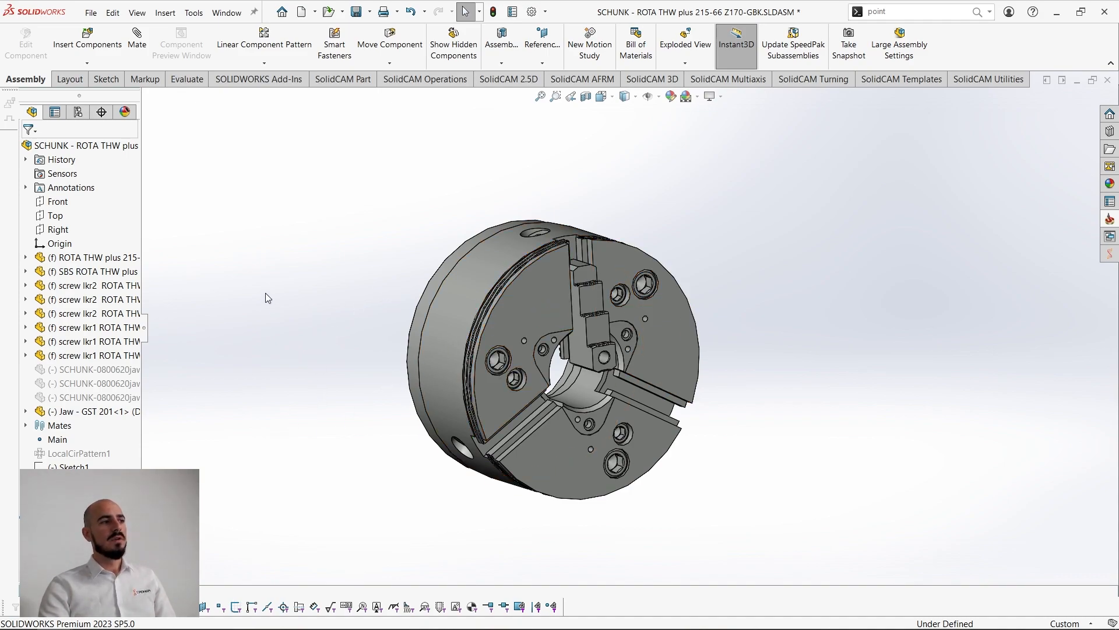
# Step: Hide the jaw to view the chuck body alone with its Main CS, and show the jaw again
pyautogui.click(82, 411)
pyautogui.click(148, 377)
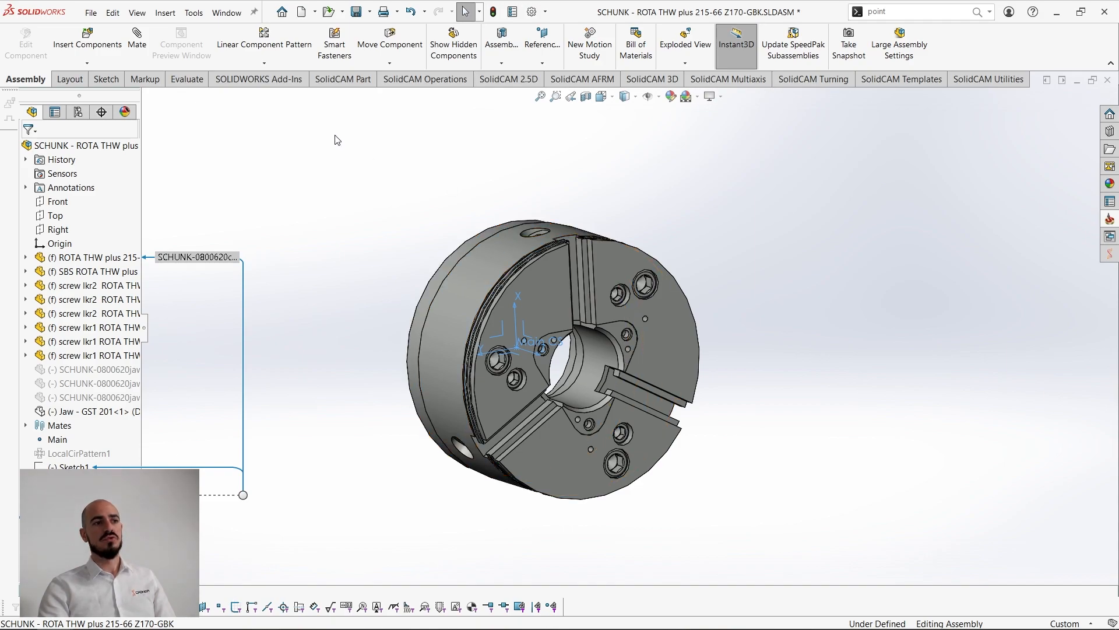
pyautogui.click(82, 411)
pyautogui.click(148, 379)
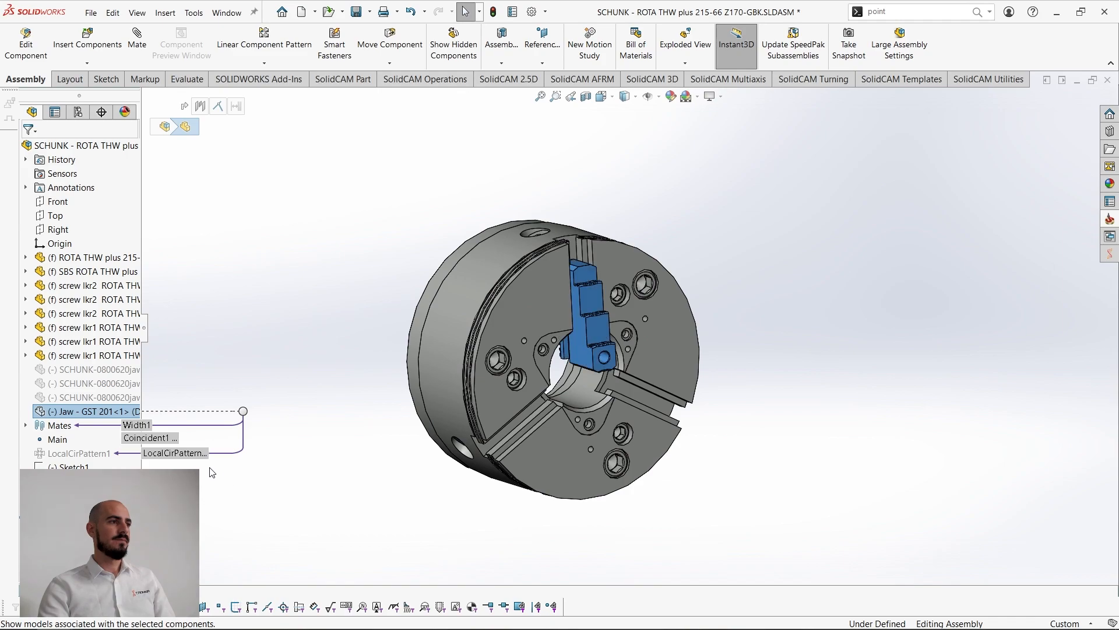
# Step: Hide the chuck body, the SBS component and all screws to isolate the jaw, and check its Jaw CS coordinate system
pyautogui.click(93, 355)
pyautogui.keyDown('shift'); pyautogui.click(85, 257); pyautogui.keyUp('shift')
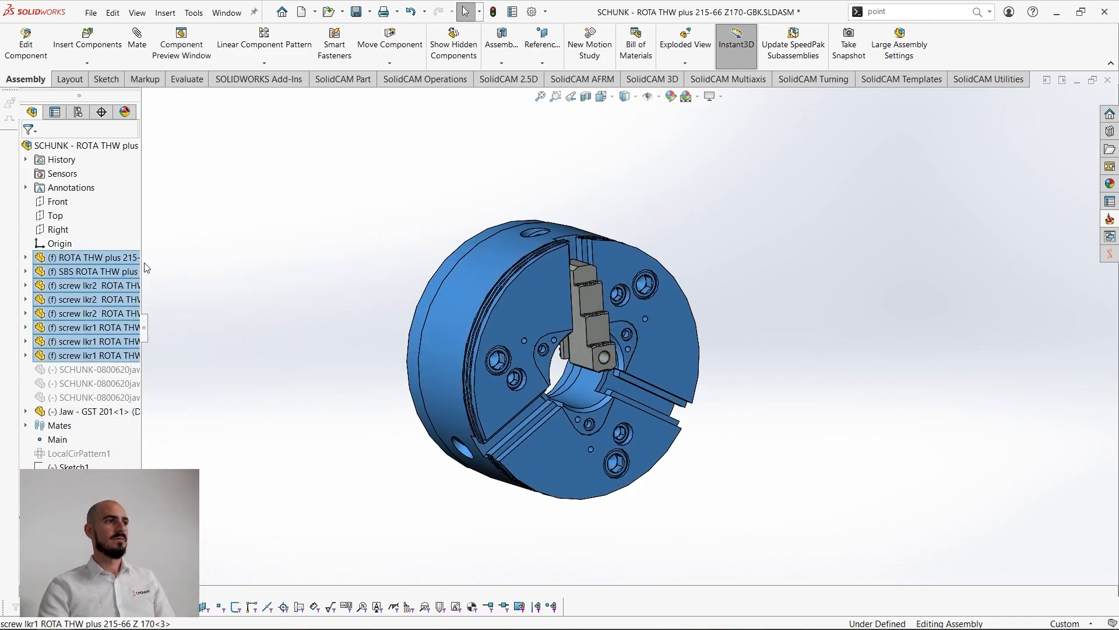
pyautogui.rightClick(88, 278)
pyautogui.click(133, 240)
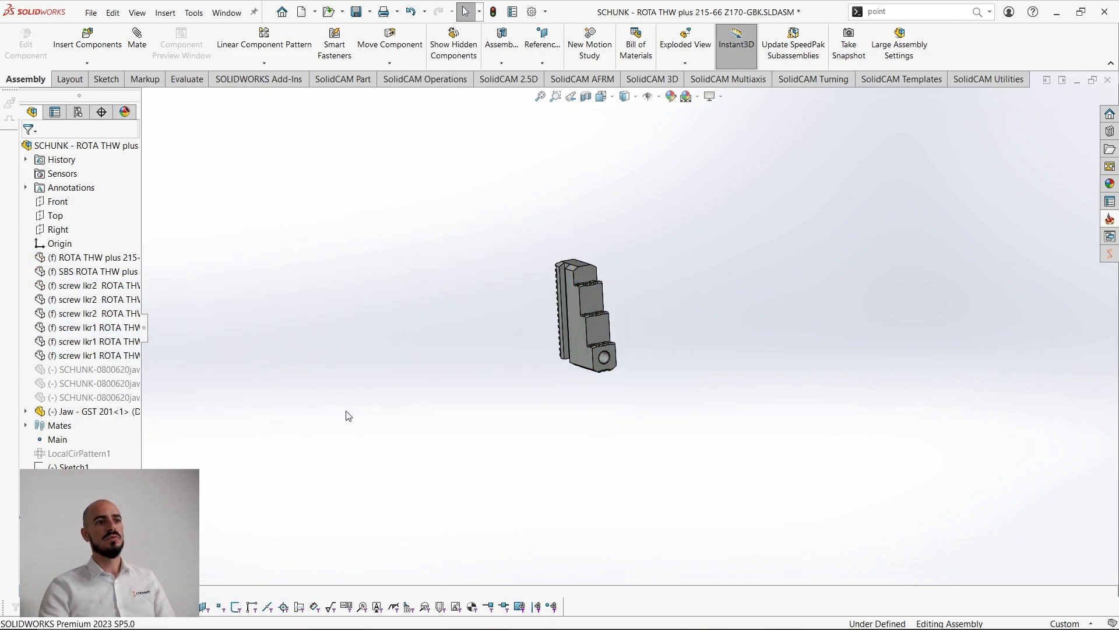
pyautogui.click(54, 509)
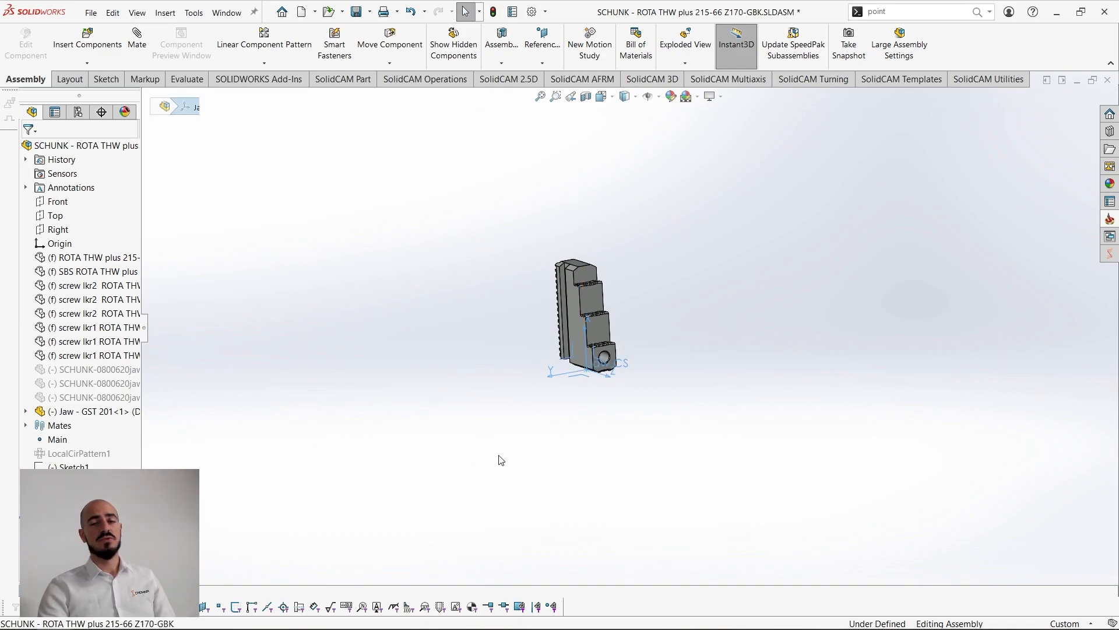
pyautogui.click(661, 475)
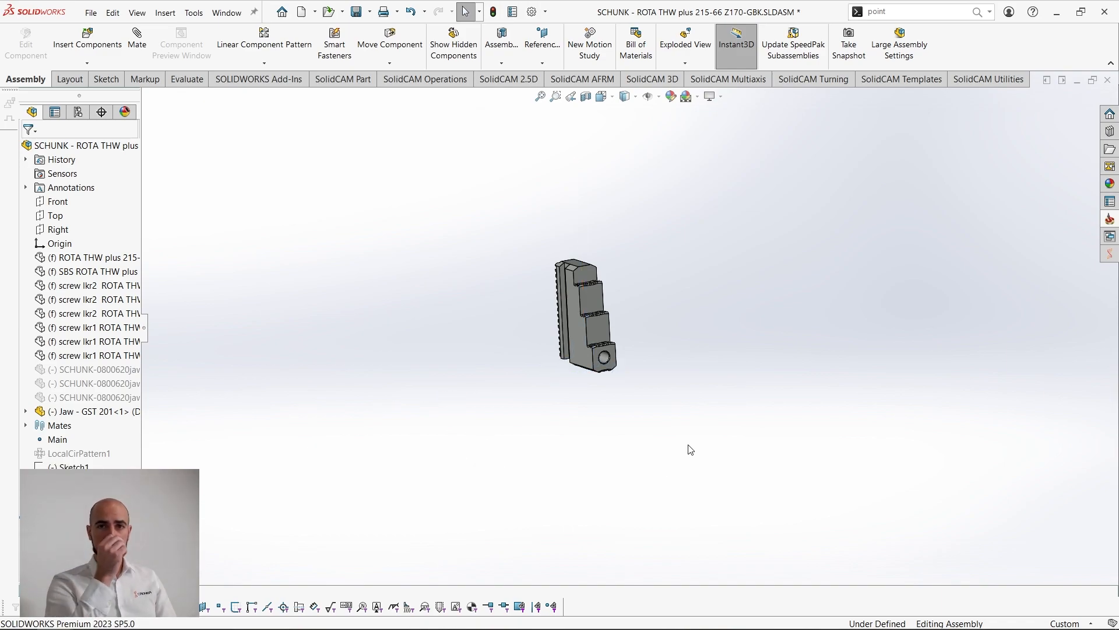
# Step: Open the tool components library Webinar_ToolsComponents.tlv for editing in SolidCAM's ToolKit
pyautogui.click(1108, 218)
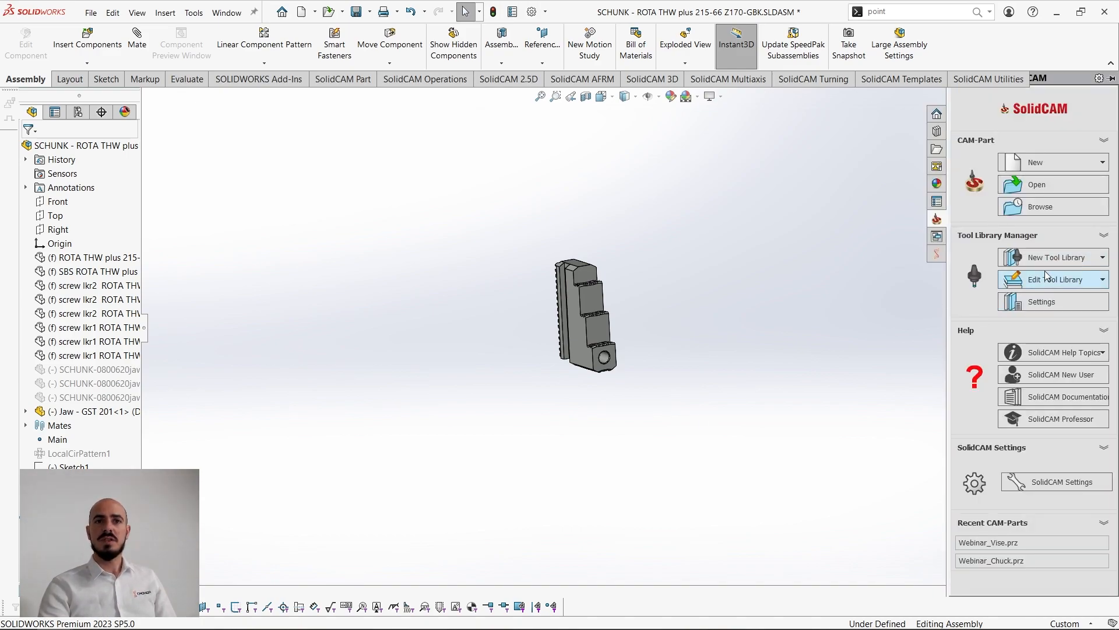
pyautogui.click(1044, 274)
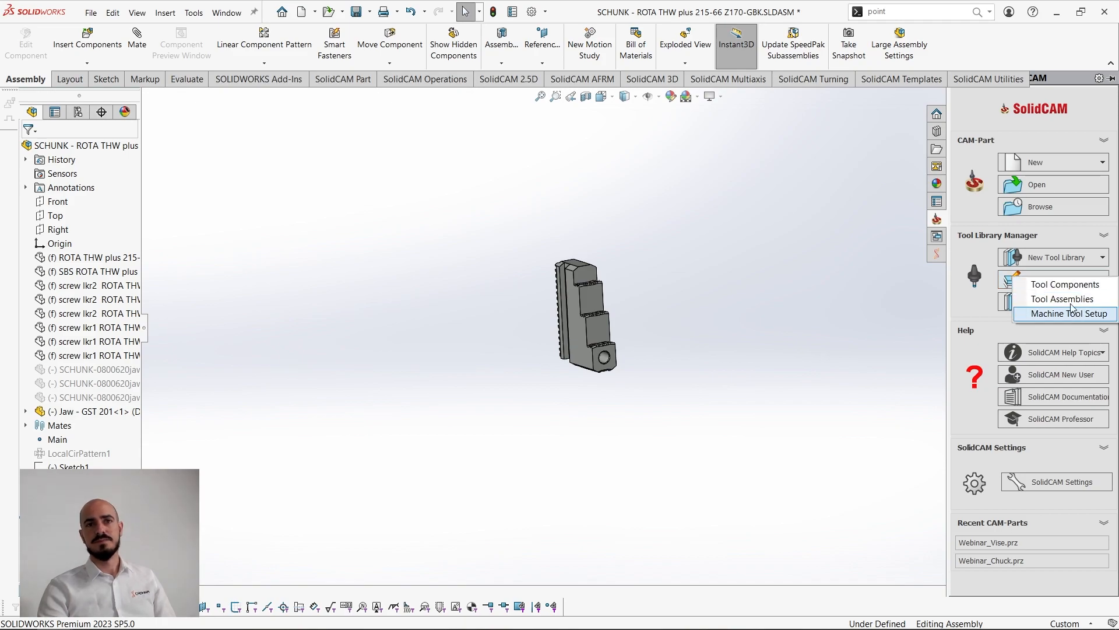
pyautogui.click(1044, 280)
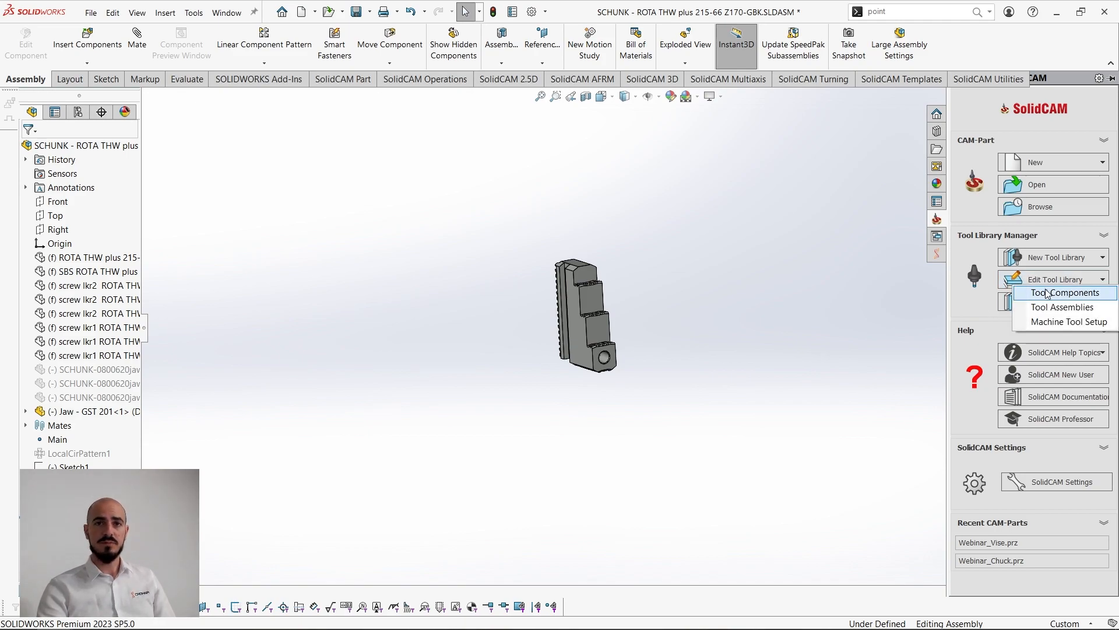
pyautogui.click(1048, 294)
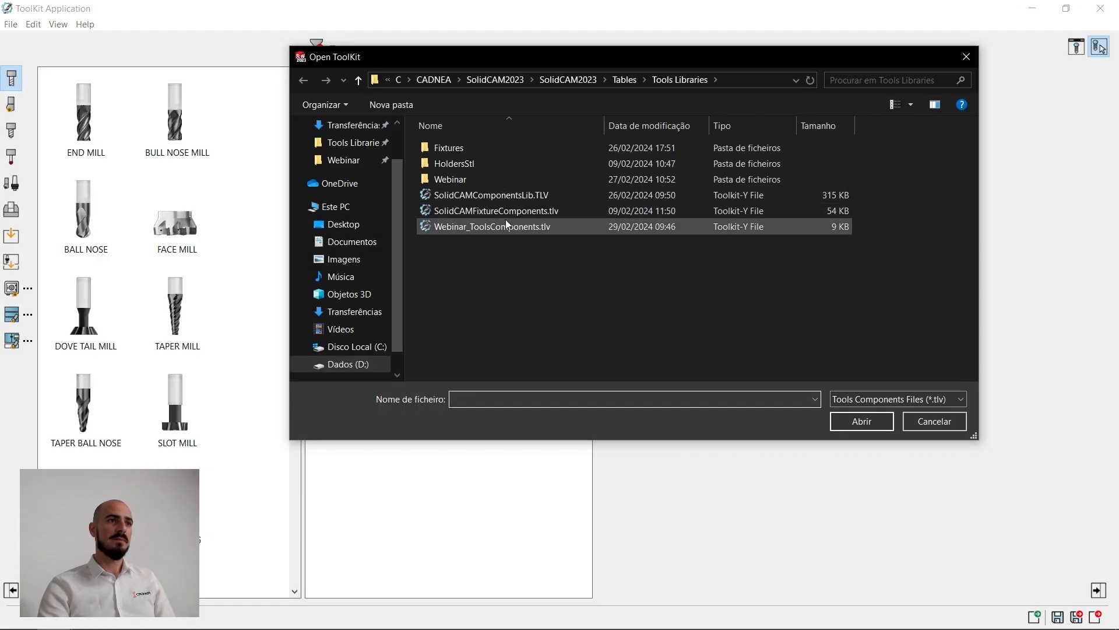
pyautogui.doubleClick(502, 225)
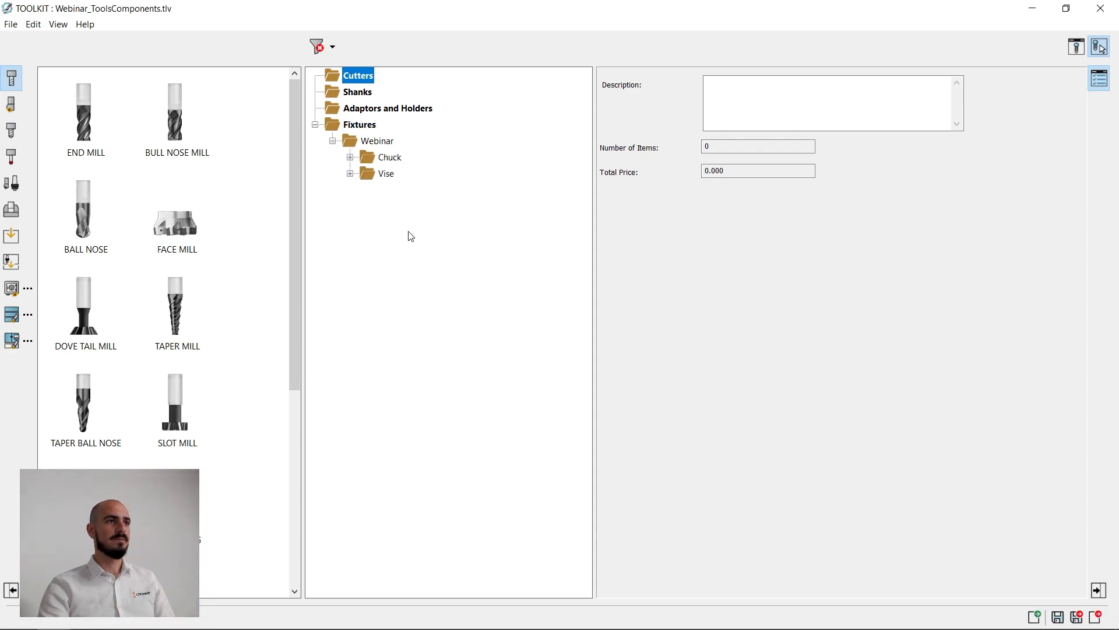
# Step: Expand the Bodies and Jaw folders of the Chuck fixtures and check the STL files of the chuck's jaw and body
pyautogui.click(350, 157)
pyautogui.click(368, 174)
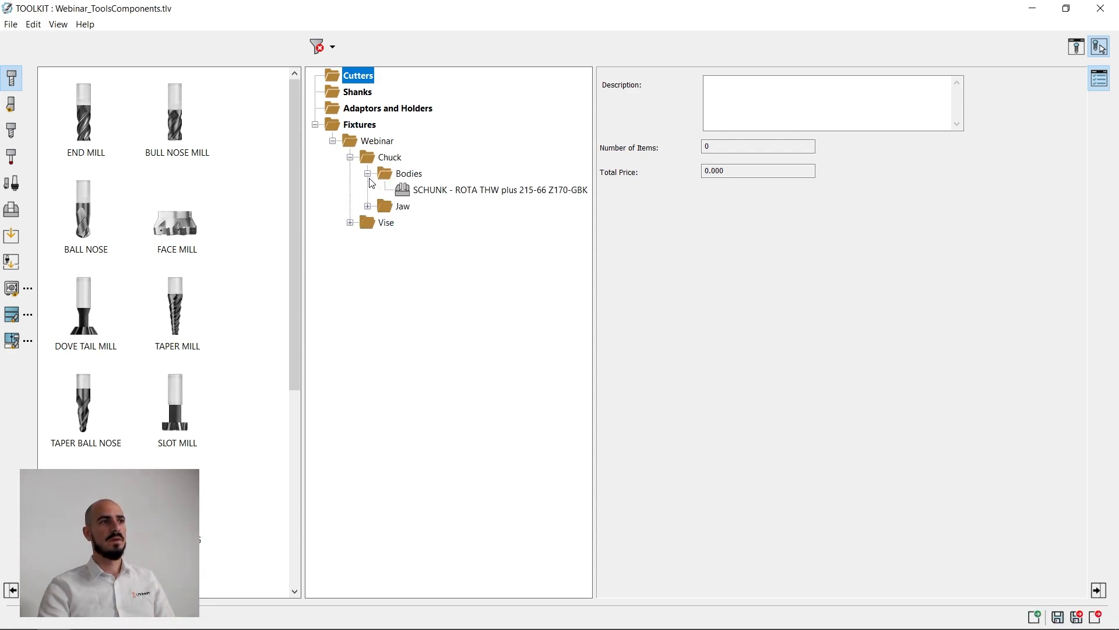
pyautogui.click(368, 206)
pyautogui.rightClick(359, 126)
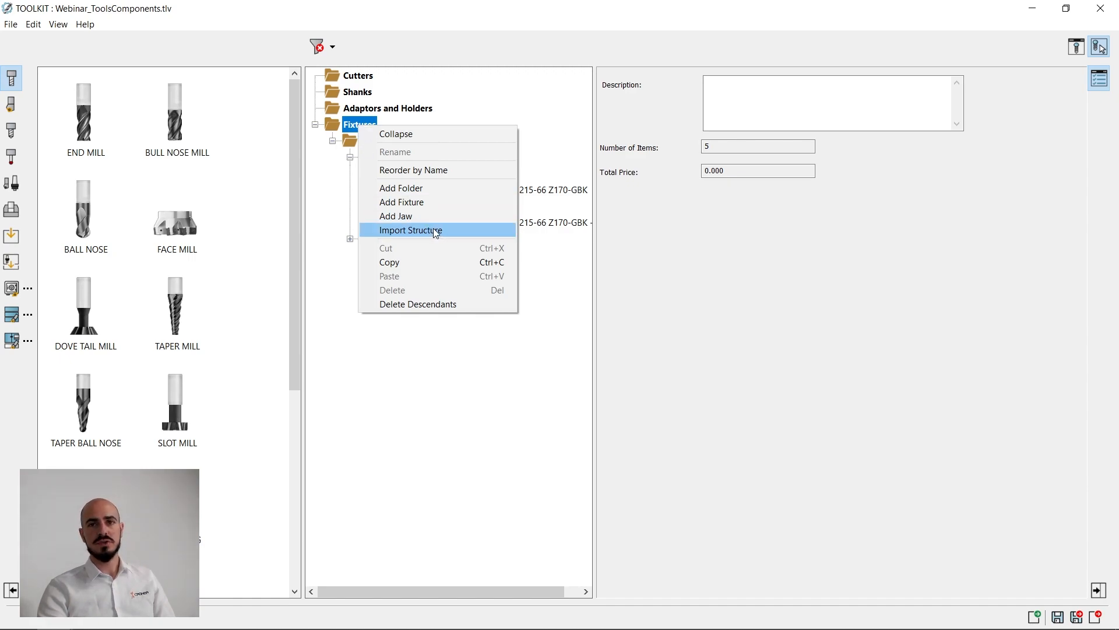
pyautogui.click(807, 399)
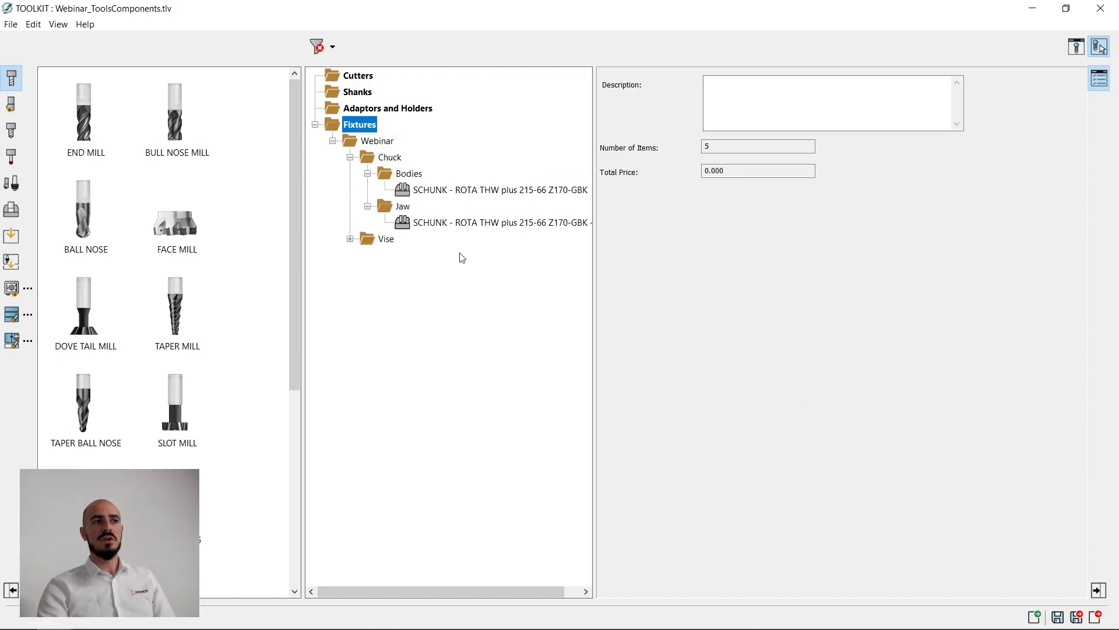
pyautogui.click(451, 224)
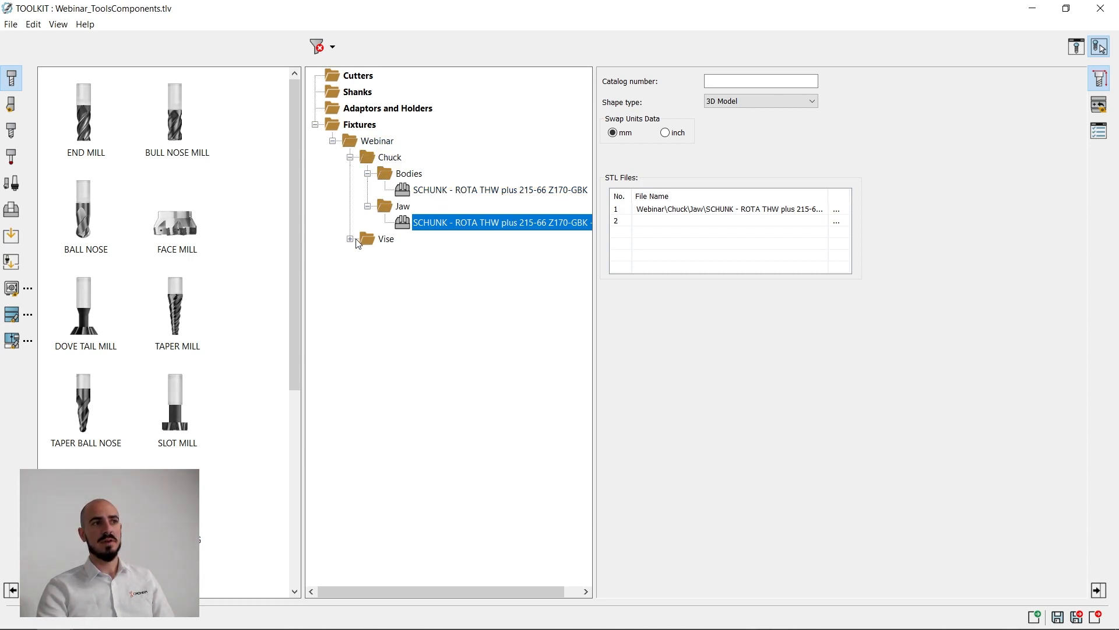
pyautogui.click(440, 191)
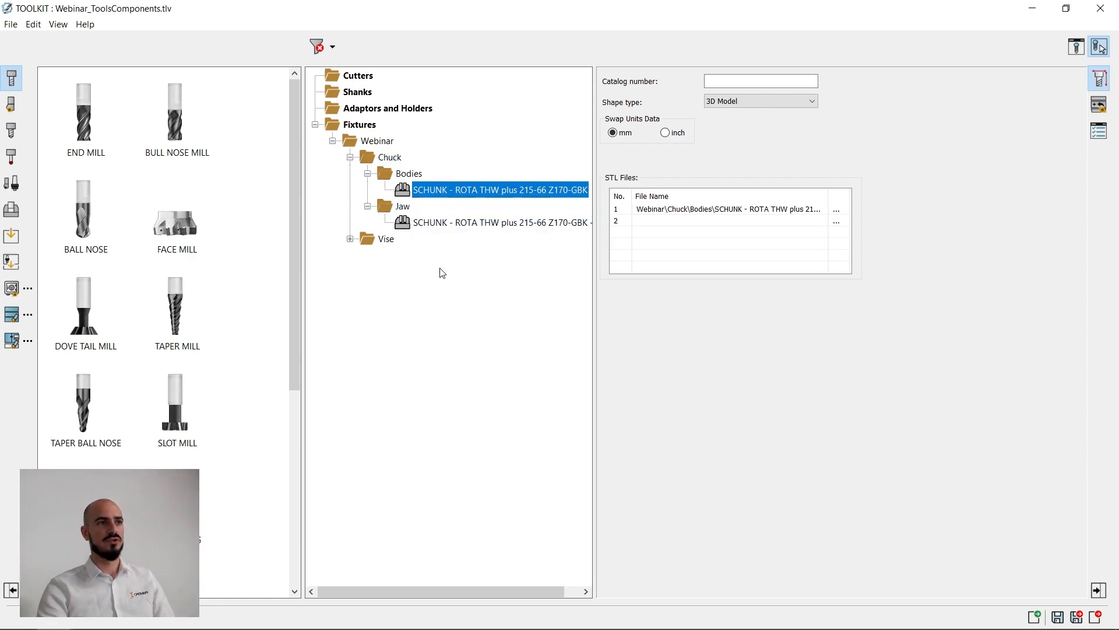
# Step: Convert the SCHUNK - ROTA THW plus 215-66 Z170-GBK - Jaw fixture component to a jaw
pyautogui.click(432, 222)
pyautogui.rightClick(434, 222)
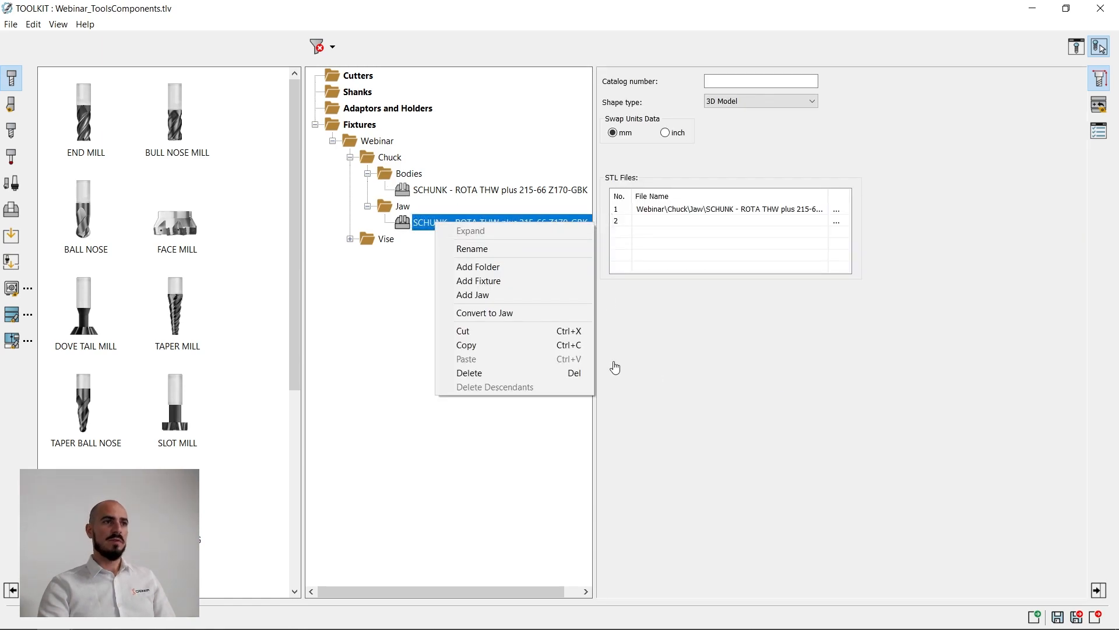
pyautogui.click(523, 315)
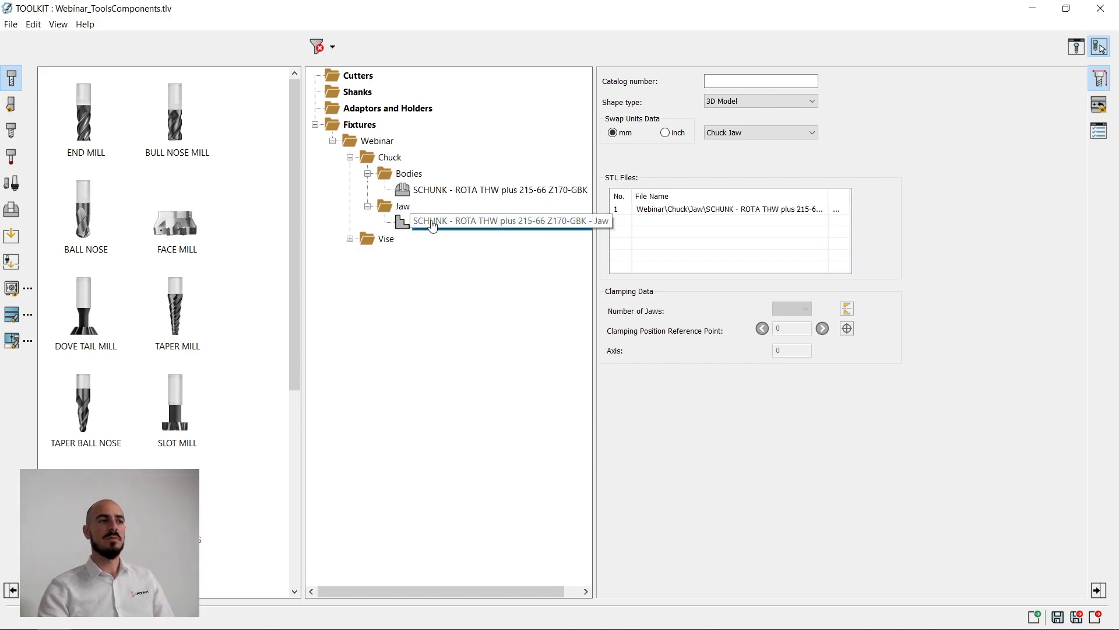
# Step: Rename the joint of the SCHUNK - ROTA THW plus 215-66 Z170-GBK chuck body as Linear and set it as a joint with linear axis
pyautogui.click(445, 193)
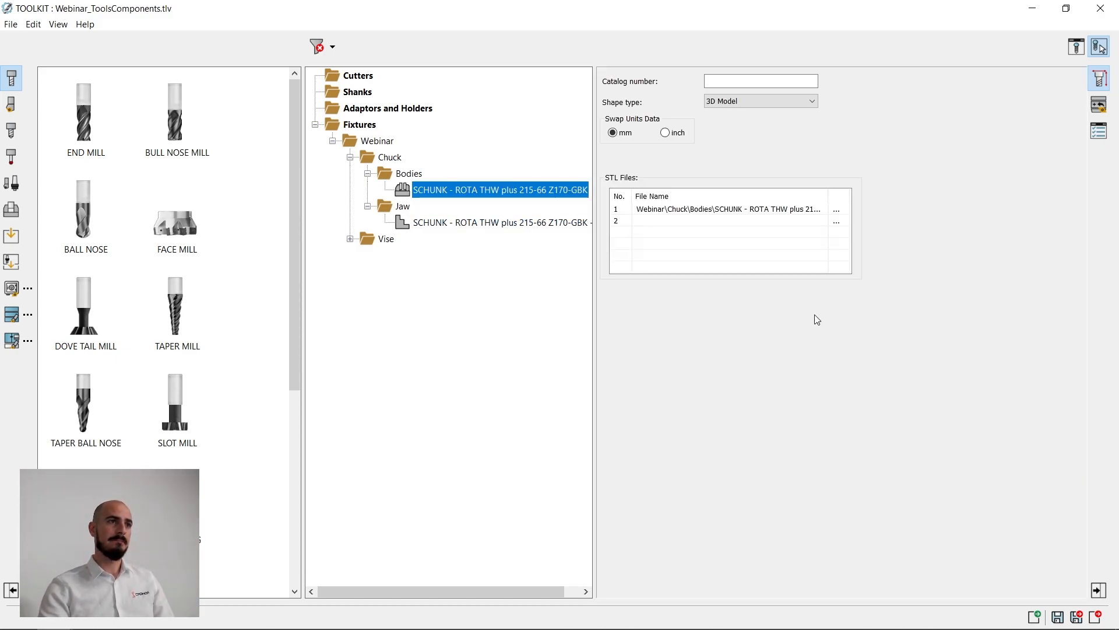
pyautogui.click(1099, 105)
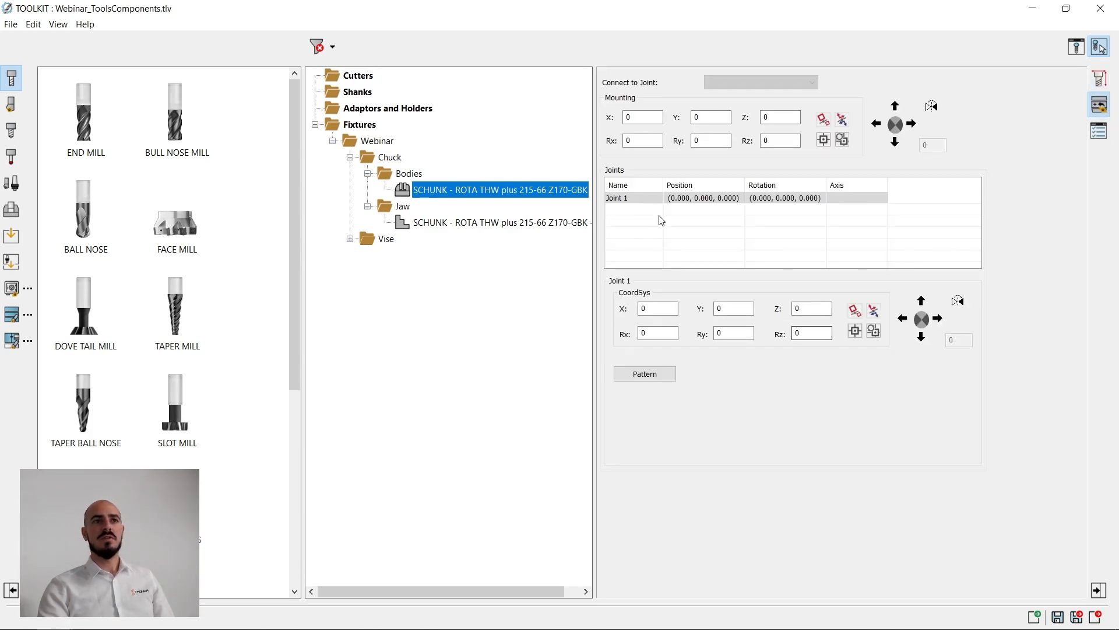
pyautogui.doubleClick(639, 200)
pyautogui.write('Linear')
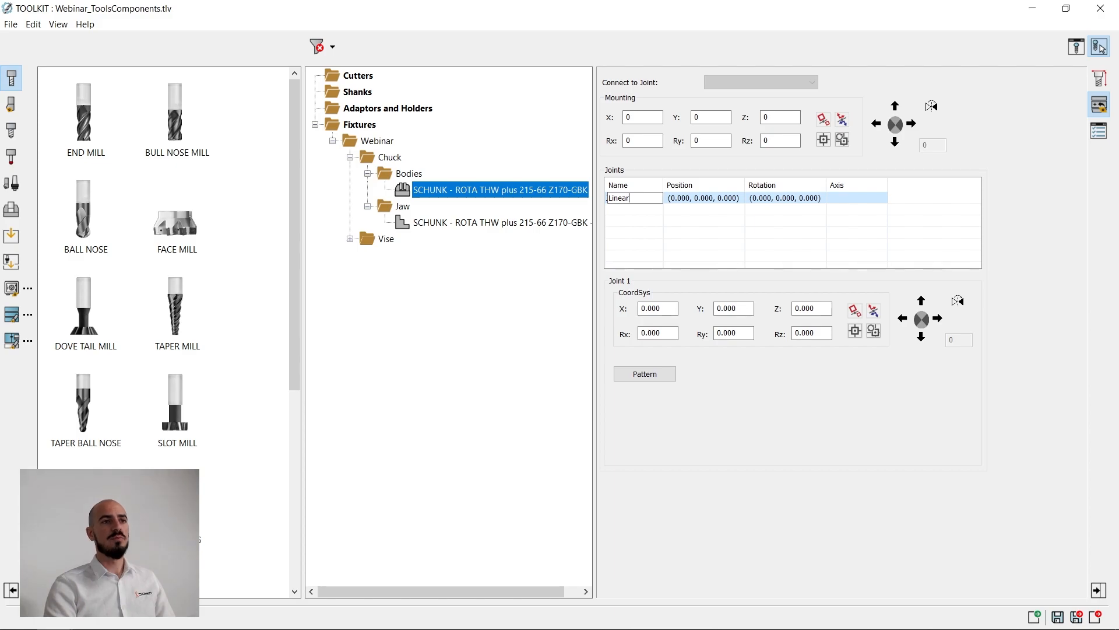
pyautogui.click(715, 244)
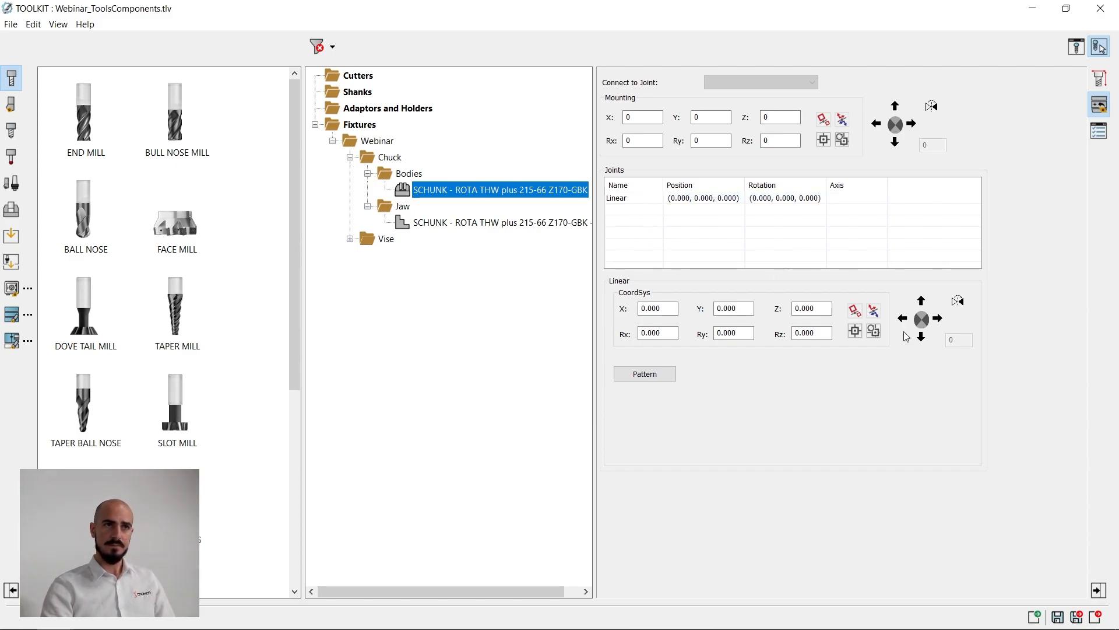
pyautogui.rightClick(864, 200)
pyautogui.moveTo(952, 219)
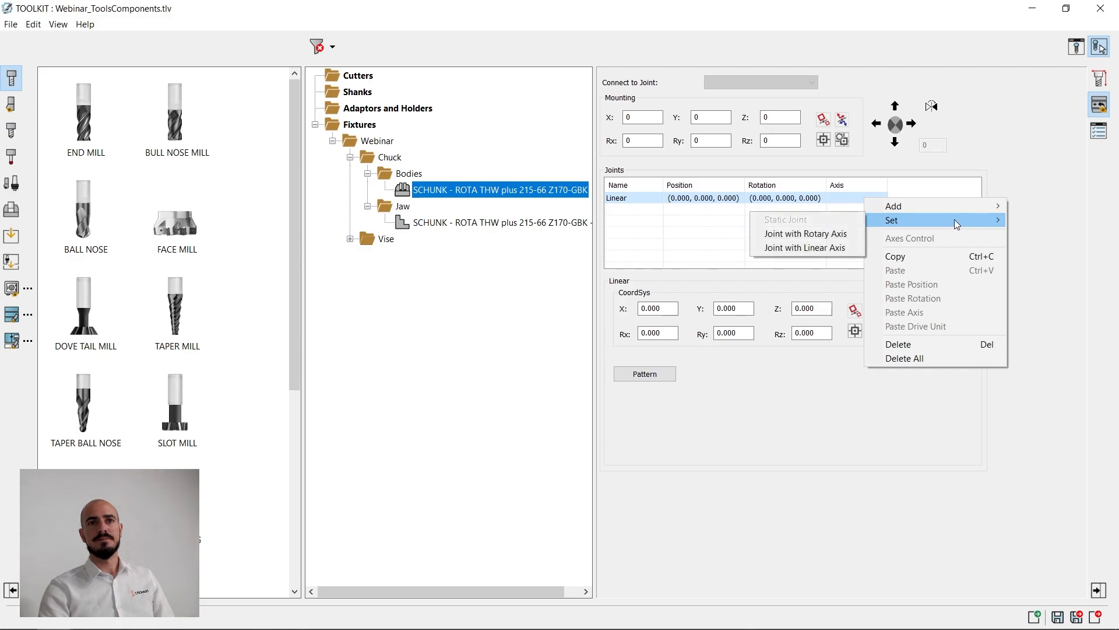
pyautogui.click(808, 247)
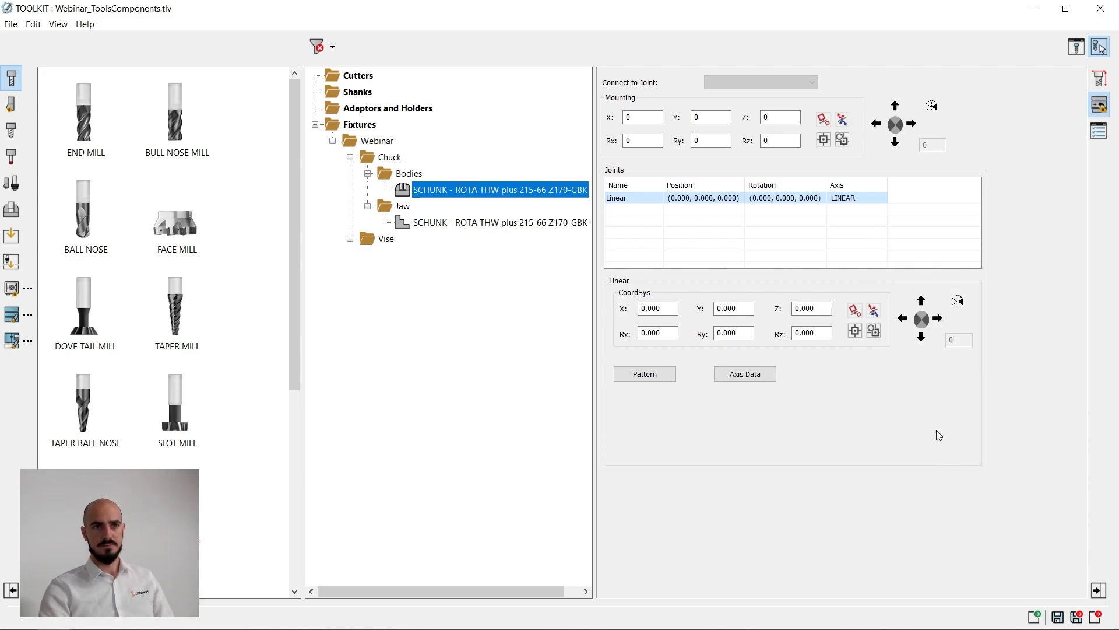
# Step: Calculate the Linear joint's coordinate system on the chuck body with Main CS as master and Jaw CS as slave
pyautogui.click(874, 312)
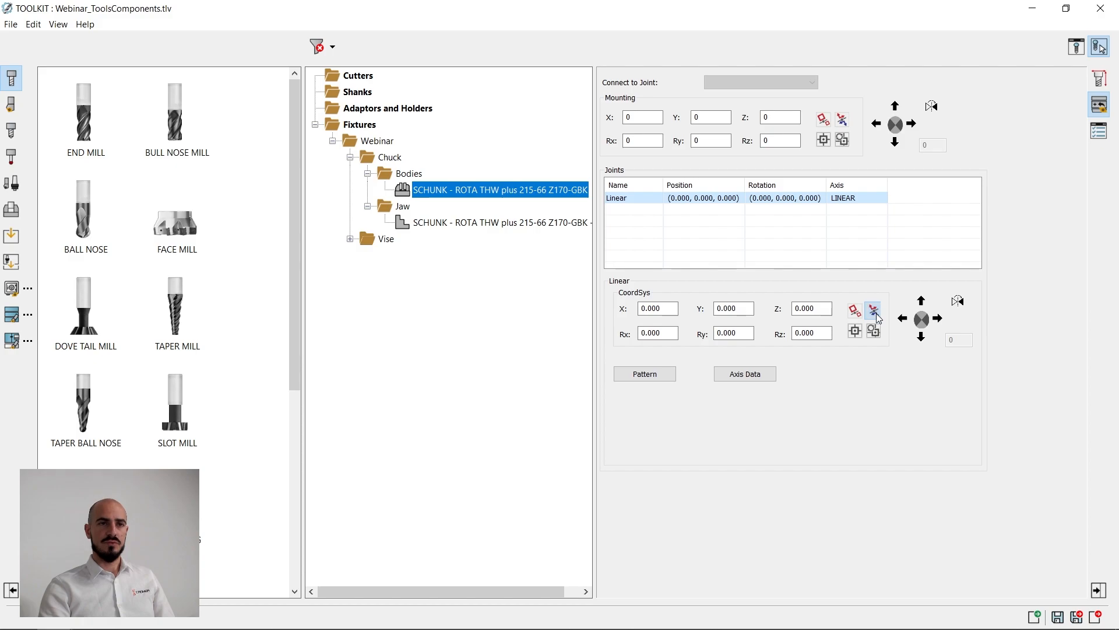
pyautogui.click(1076, 48)
pyautogui.moveTo(488, 389); pyautogui.dragTo(474, 534)
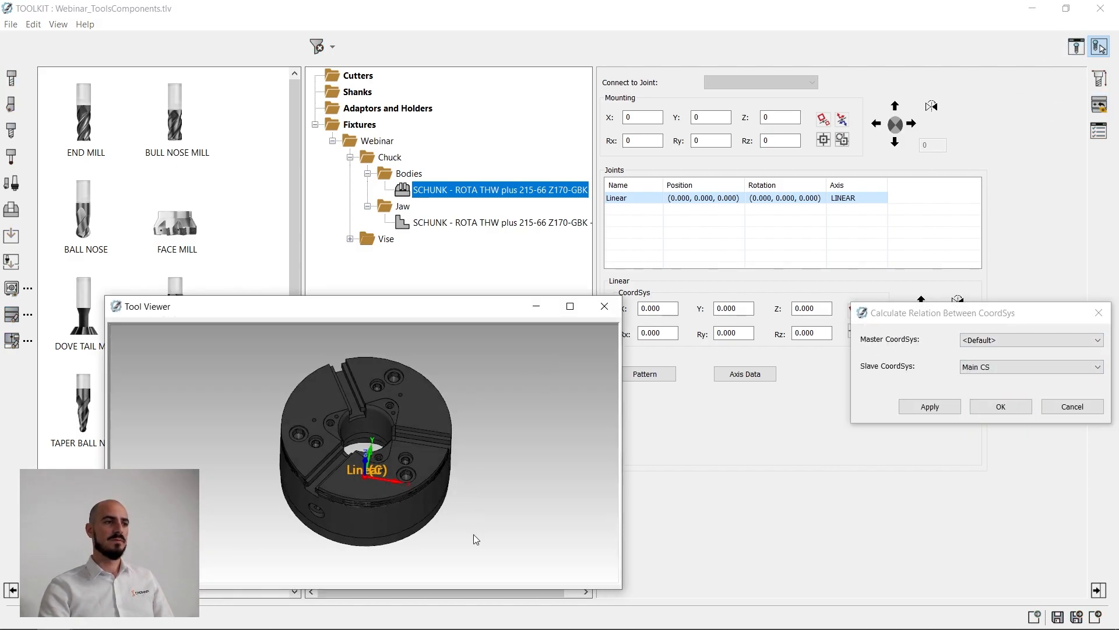
pyautogui.click(1030, 341)
pyautogui.click(989, 362)
pyautogui.click(989, 366)
pyautogui.click(987, 386)
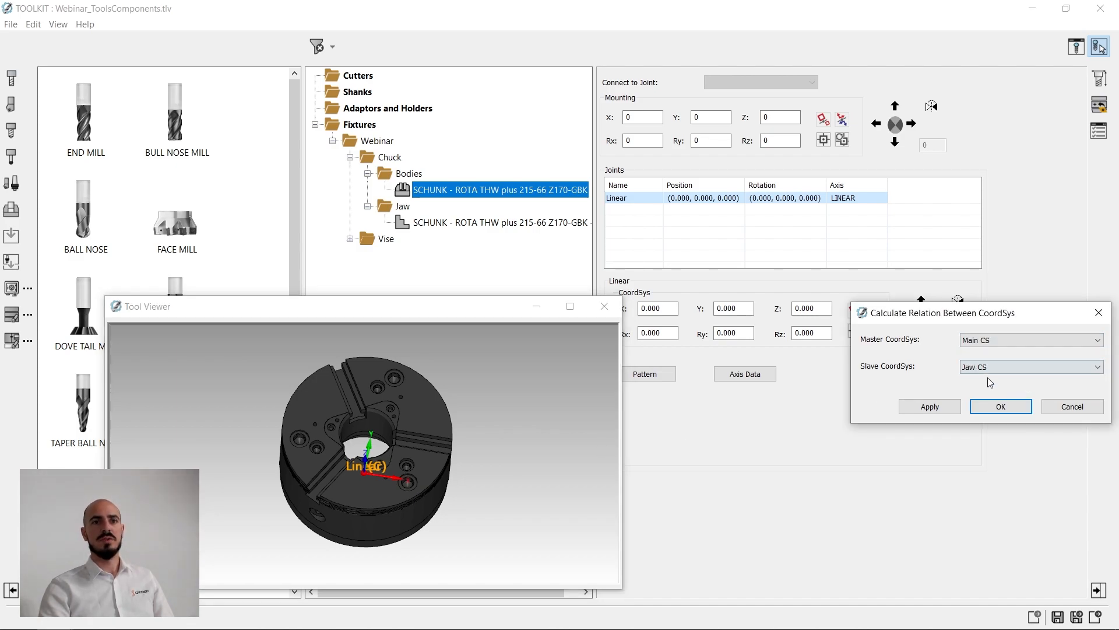
pyautogui.click(369, 482)
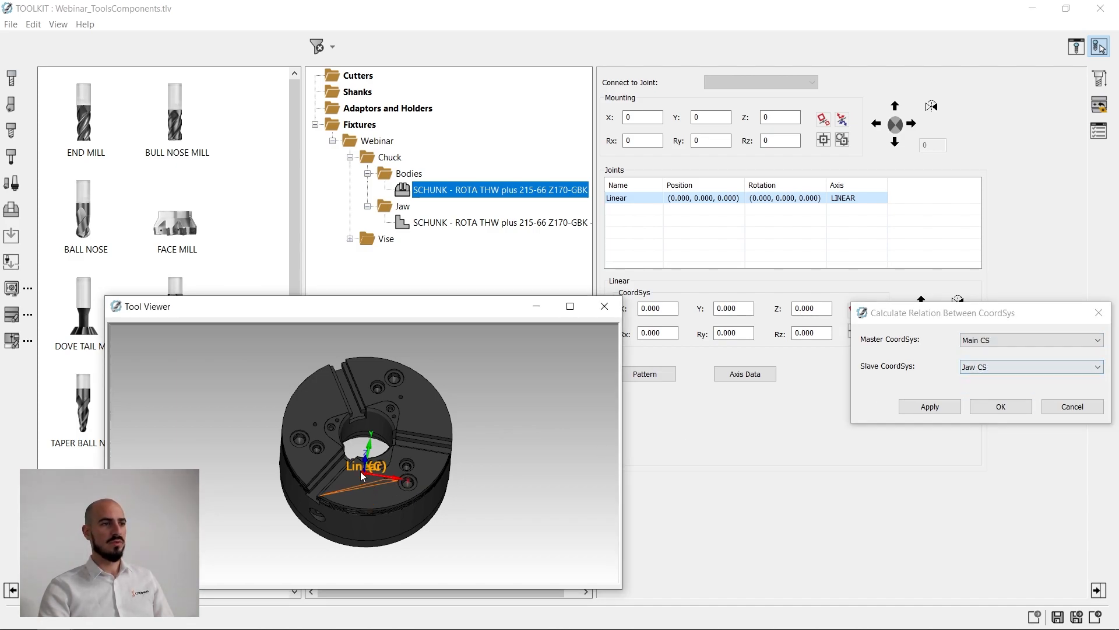
pyautogui.click(936, 406)
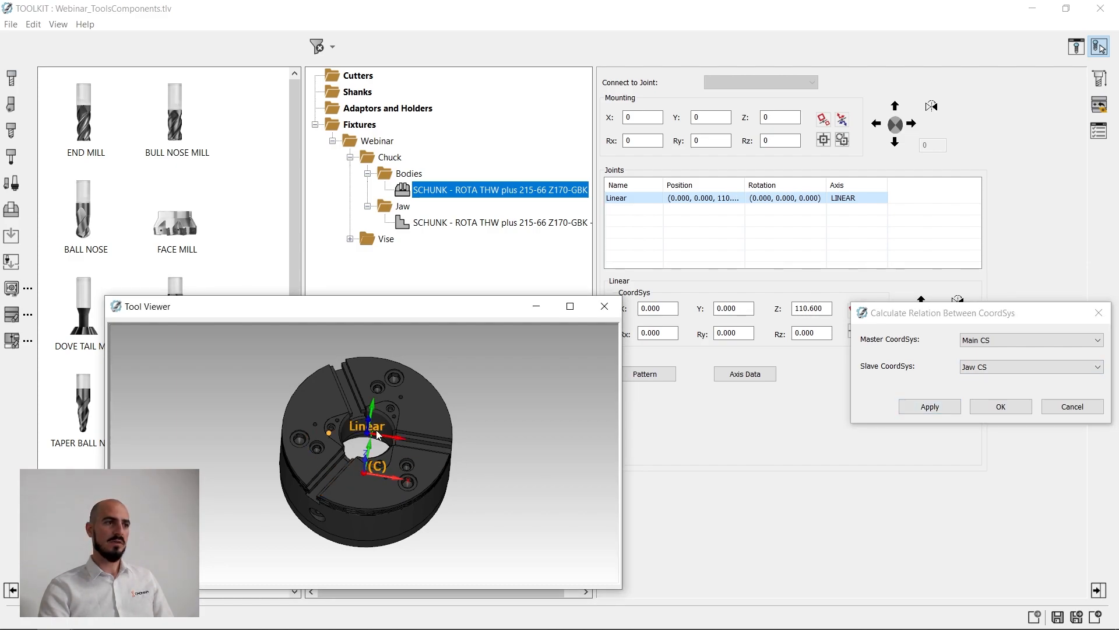
# Step: Inspect the Linear joint's position on the chuck body in the viewer and accept the coordinate system calculation
pyautogui.scroll(5, 370, 434)
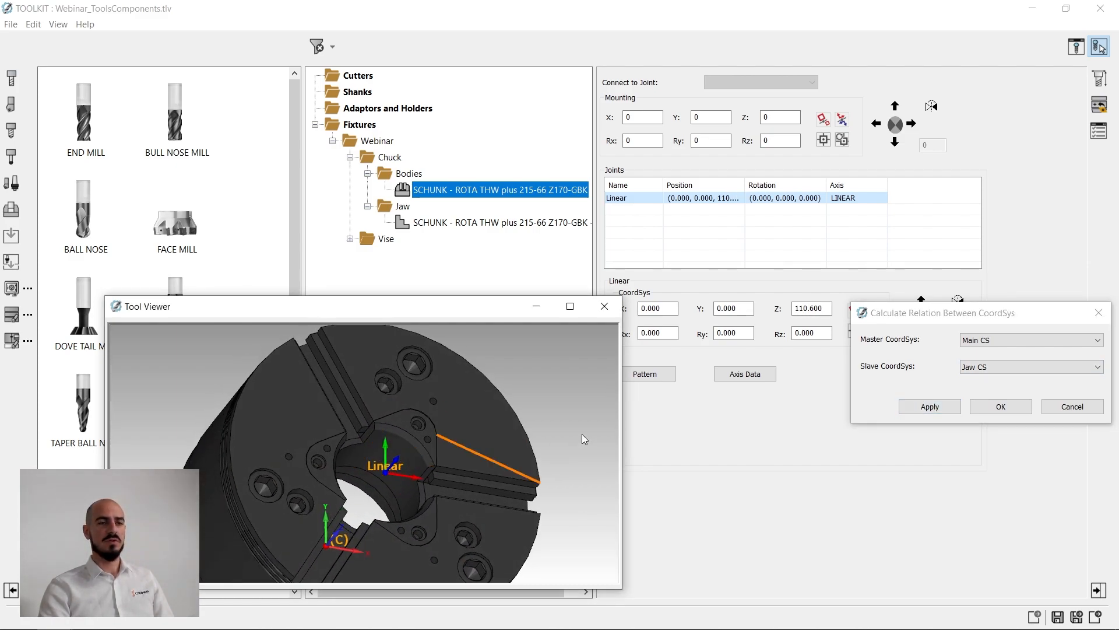
pyautogui.scroll(-5, 369, 414)
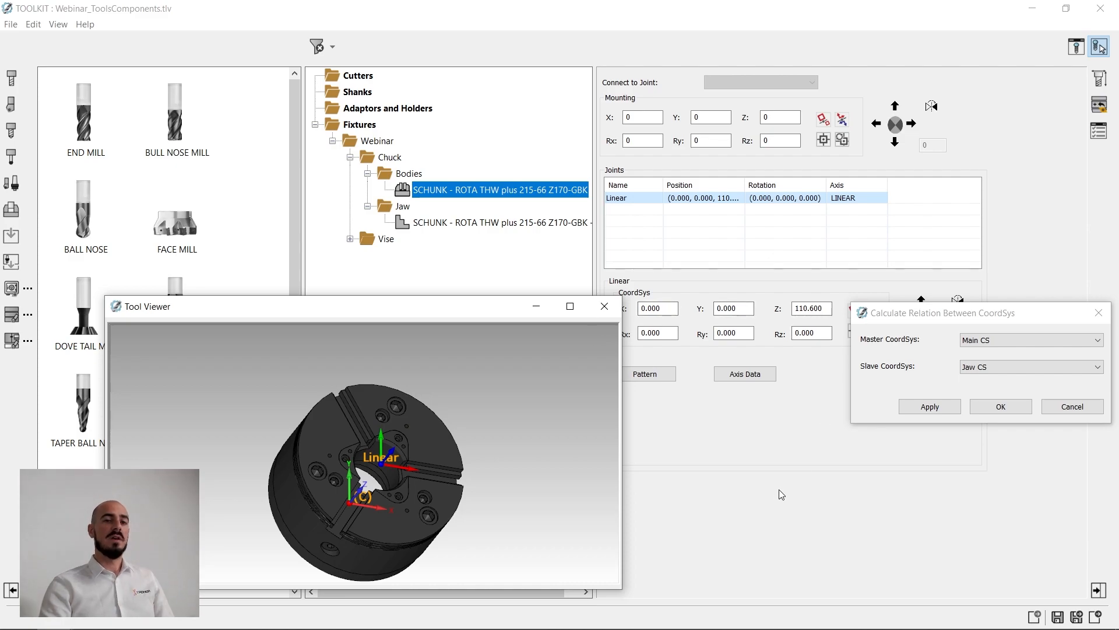
pyautogui.click(596, 313)
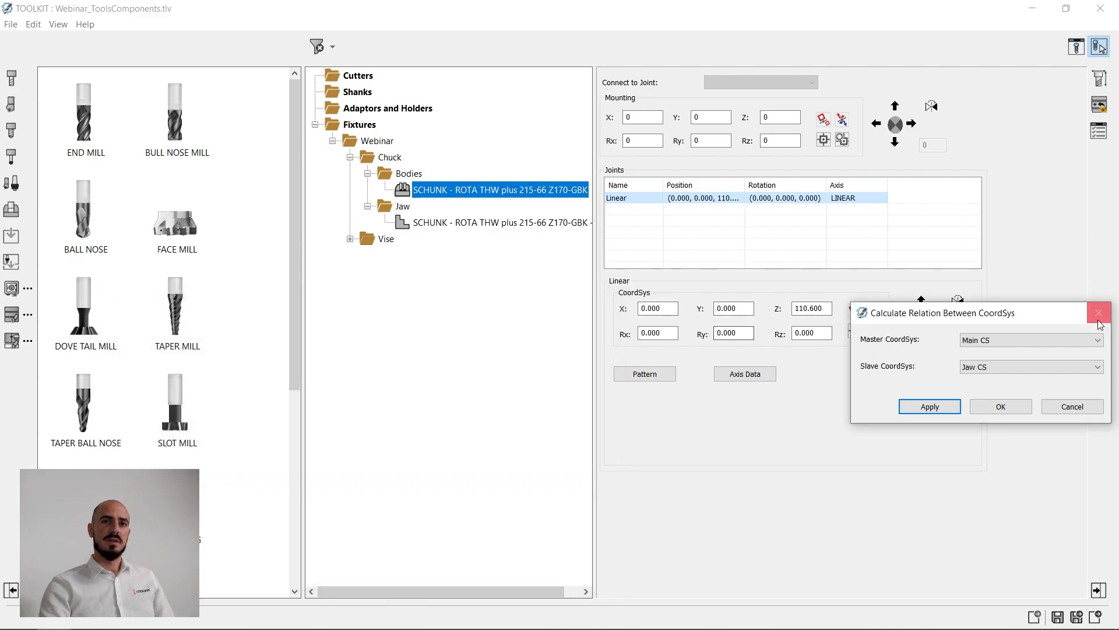
pyautogui.click(1001, 406)
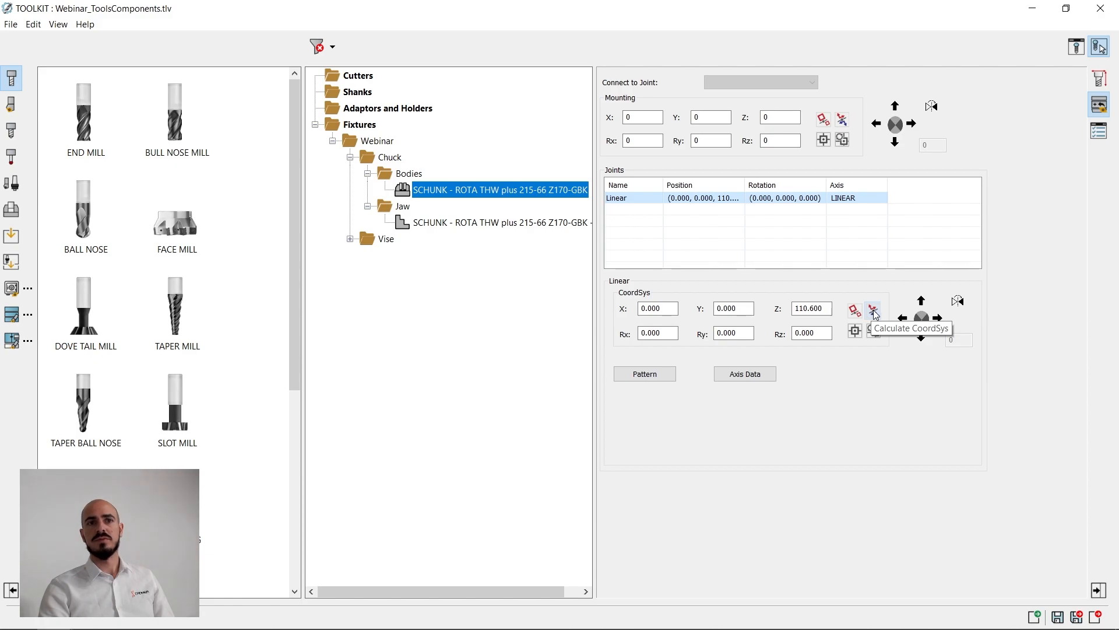
pyautogui.moveTo(964, 18); pyautogui.dragTo(856, 92)
pyautogui.doubleClick(852, 92)
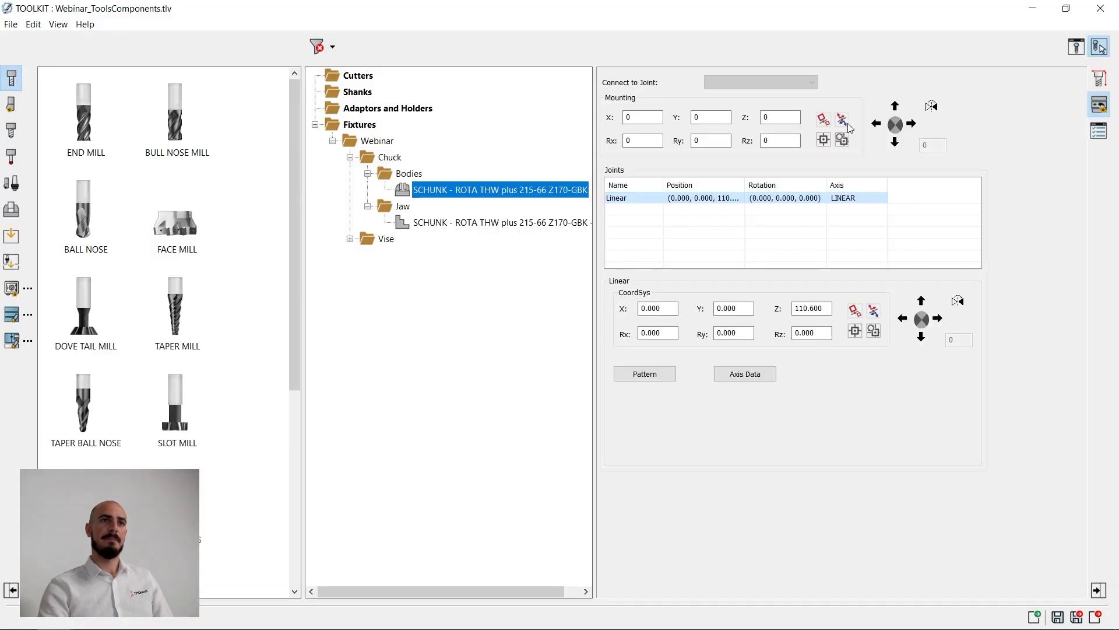
pyautogui.click(477, 218)
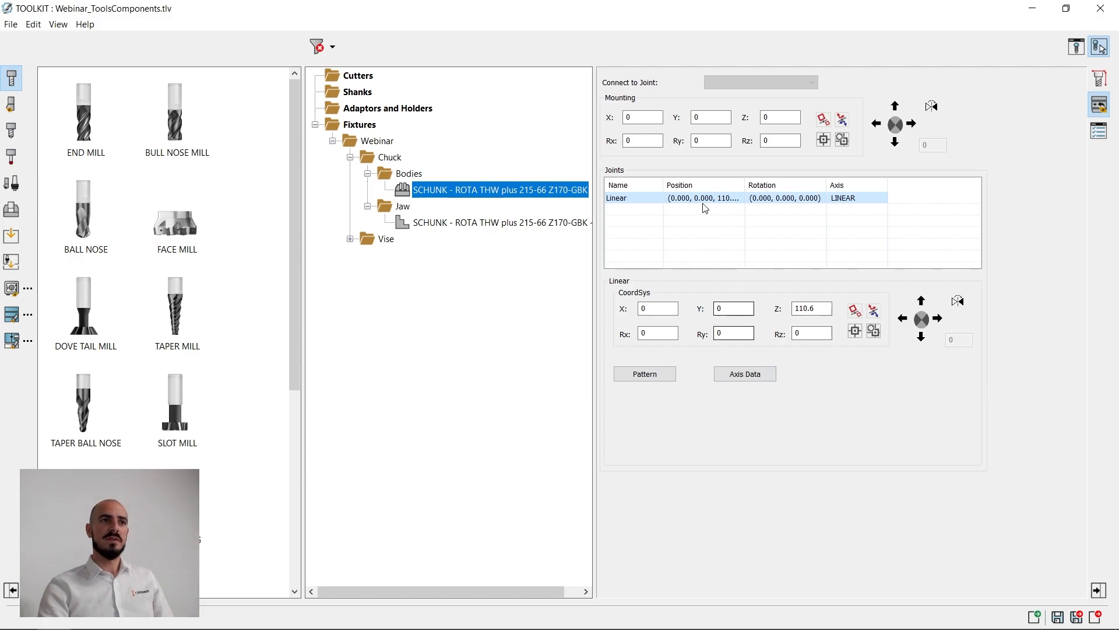
# Step: Name the joint's axis Linear and set its minimum limit to 0 mm and its maximum limit to 200 mm
pyautogui.click(750, 375)
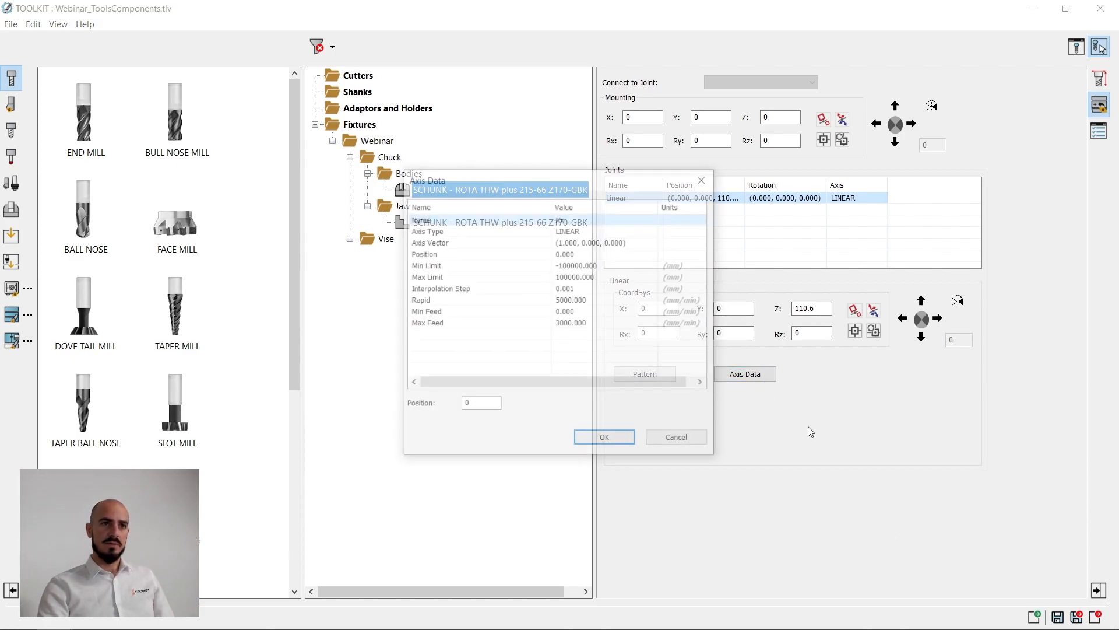
pyautogui.click(600, 219)
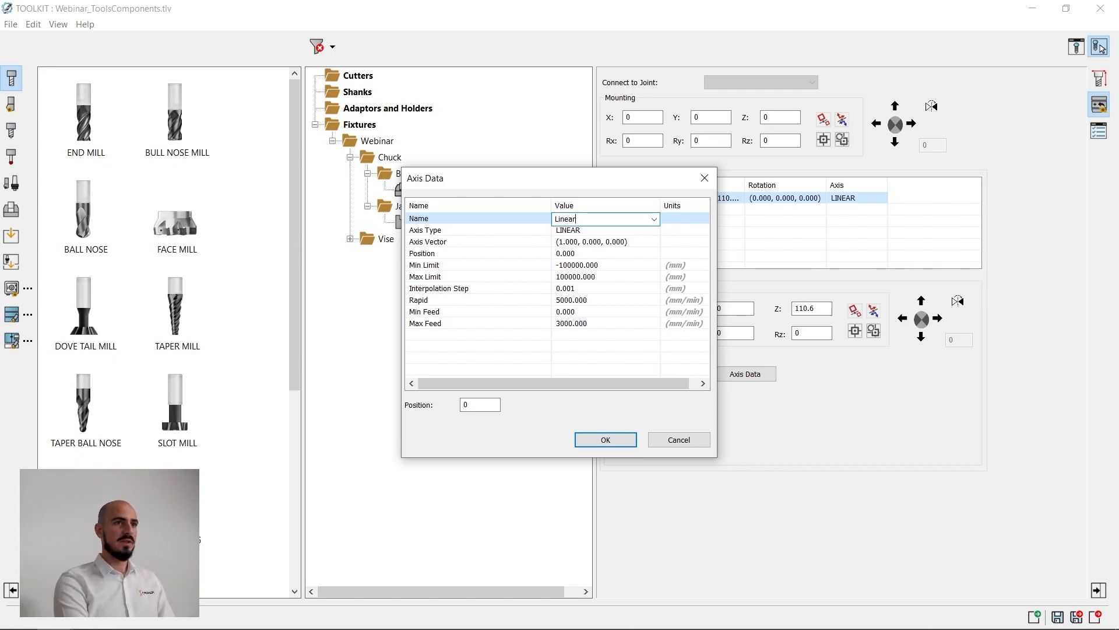
pyautogui.click(607, 348)
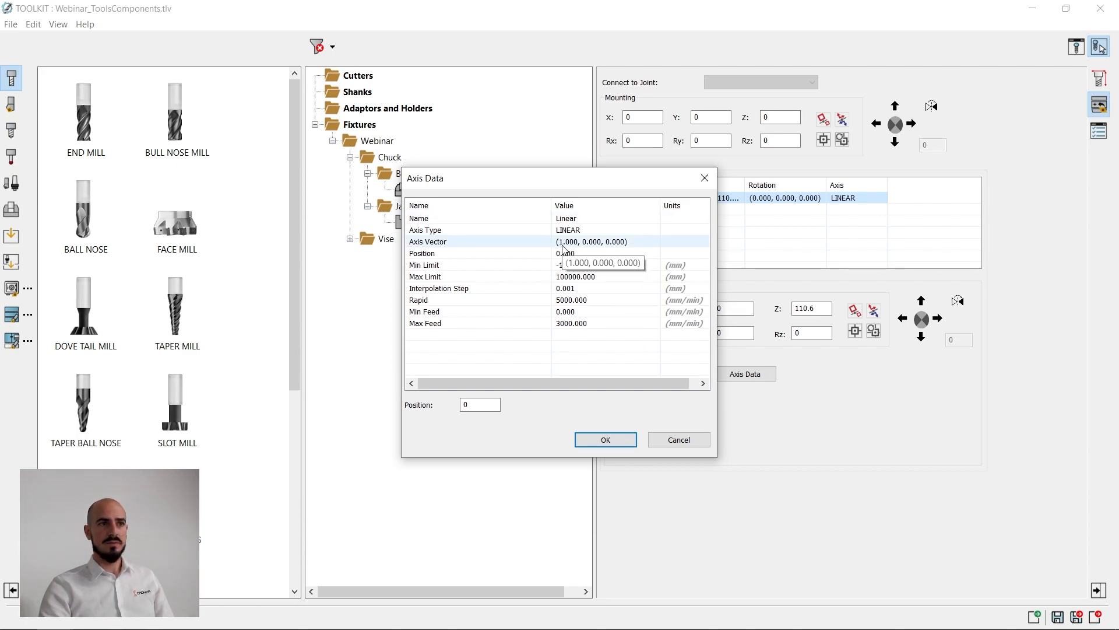
pyautogui.click(577, 265)
pyautogui.write('0')
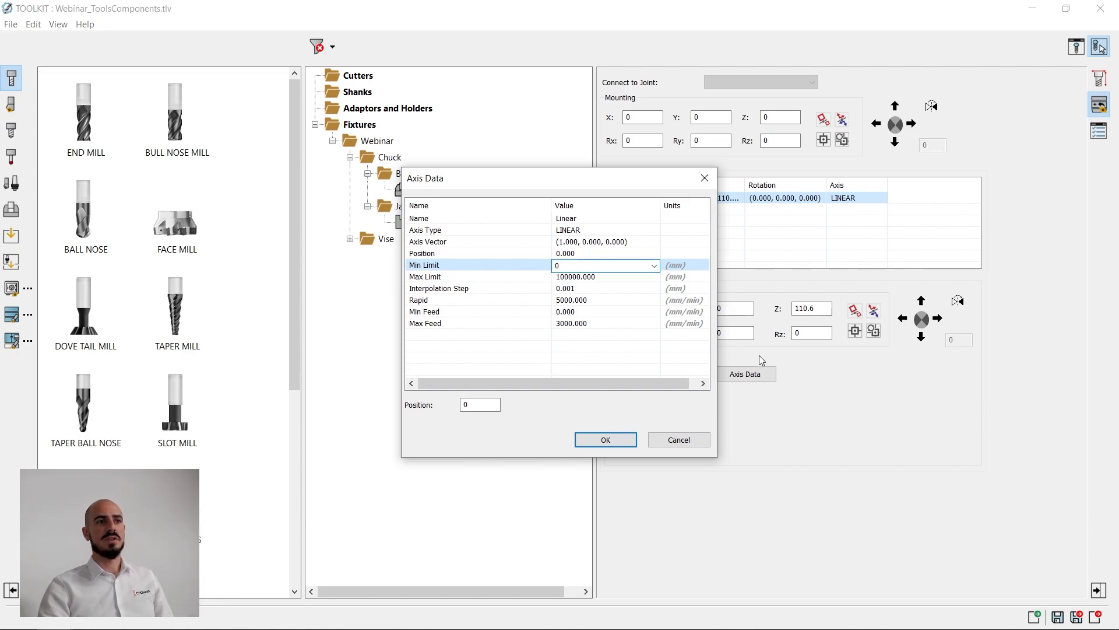
pyautogui.click(589, 277)
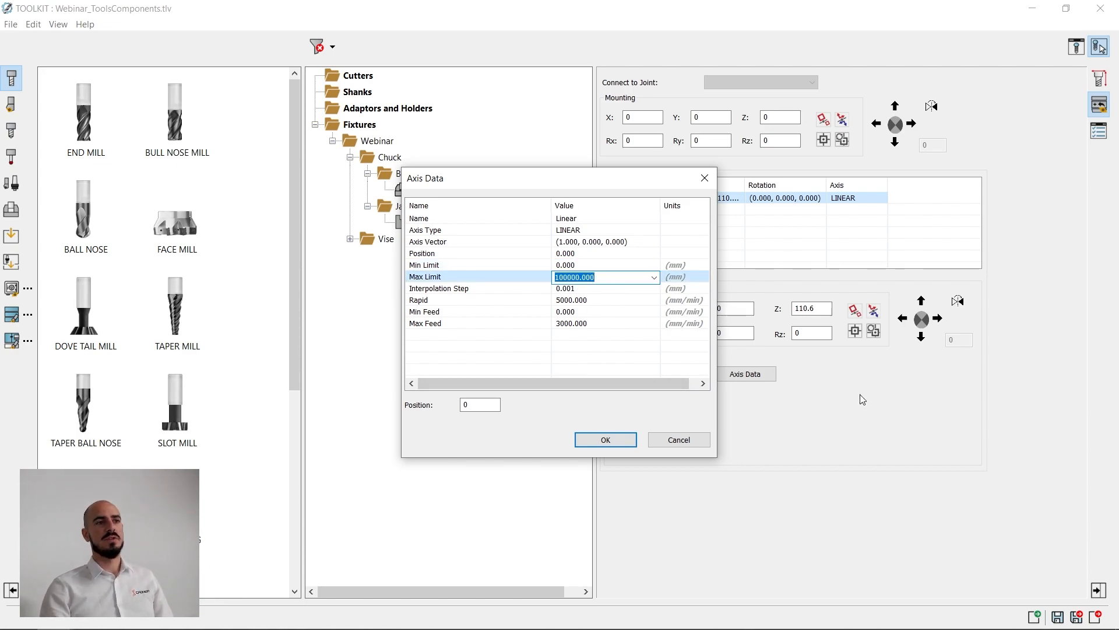
pyautogui.write('200')
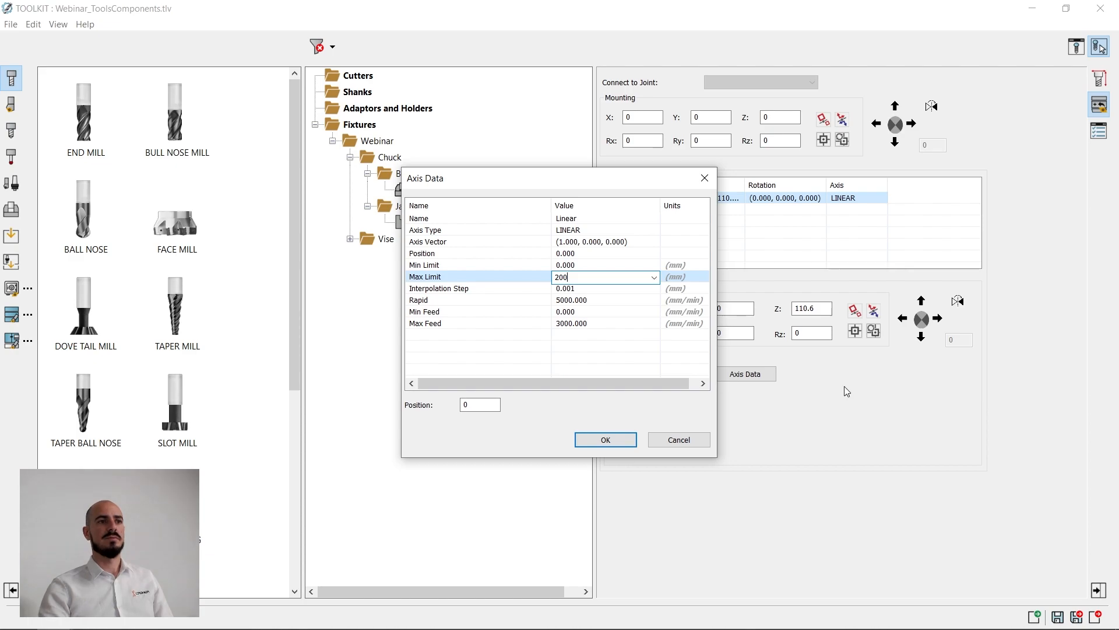
pyautogui.click(610, 352)
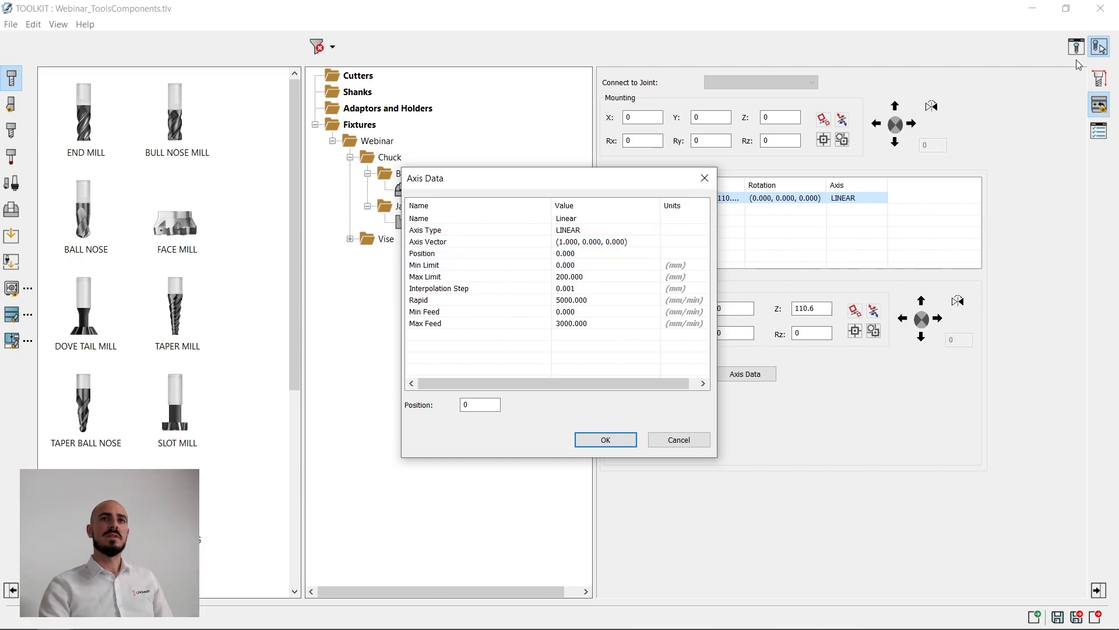
pyautogui.click(605, 439)
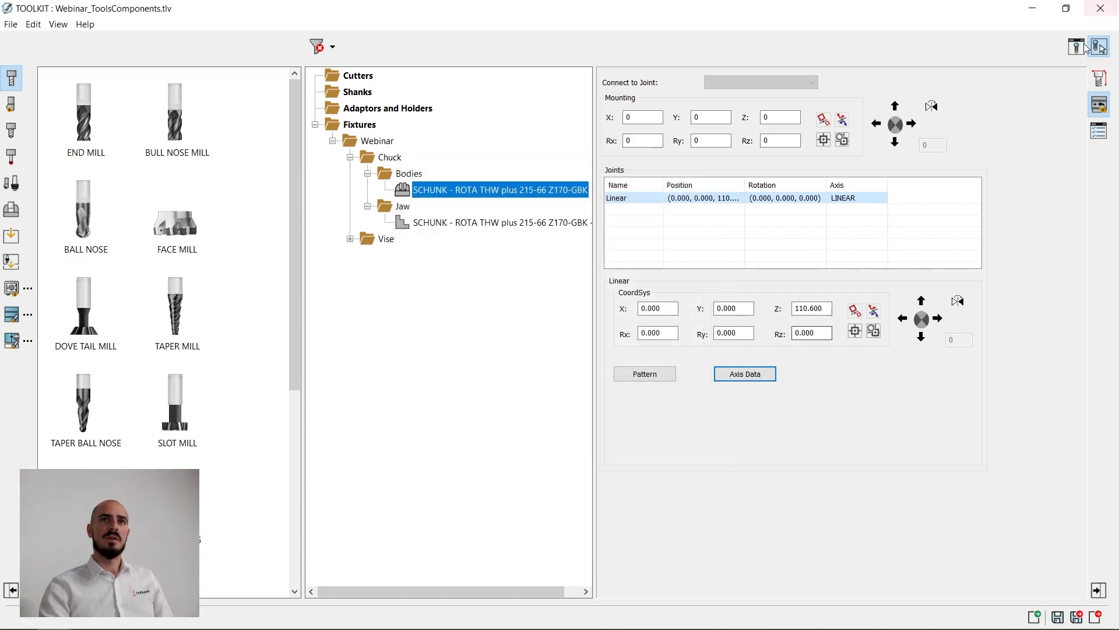
# Step: Examine the Linear joint's axis direction relative to the jaw slot on the chuck body in the tool viewer
pyautogui.click(1076, 47)
pyautogui.moveTo(385, 418); pyautogui.dragTo(394, 495, button='middle')
pyautogui.moveTo(405, 362); pyautogui.dragTo(429, 448, button='middle')
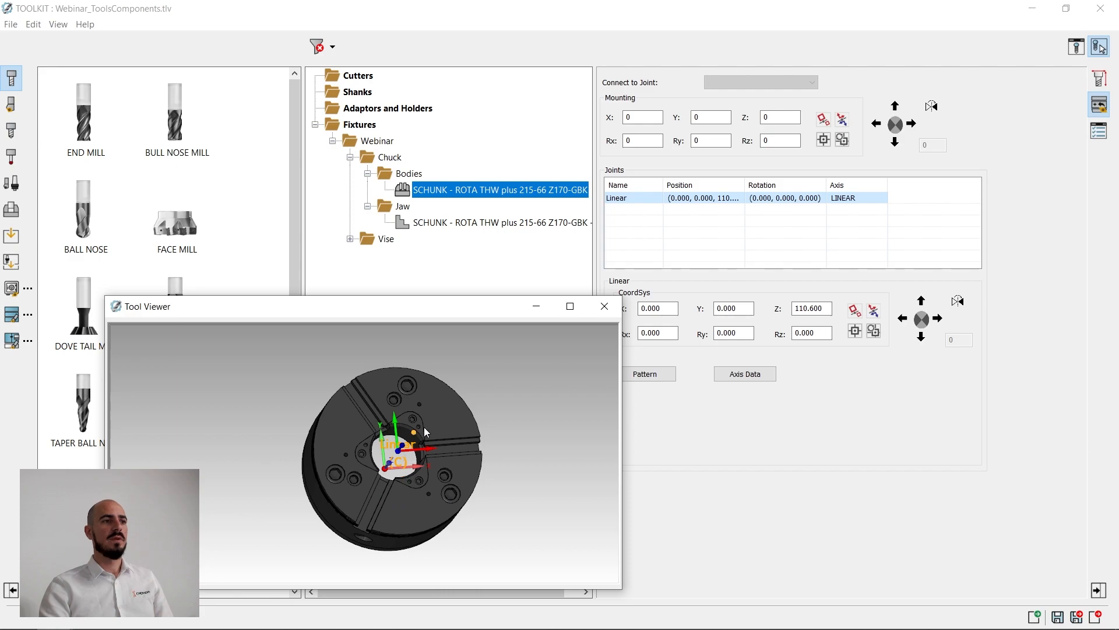
pyautogui.scroll(3, 449, 422)
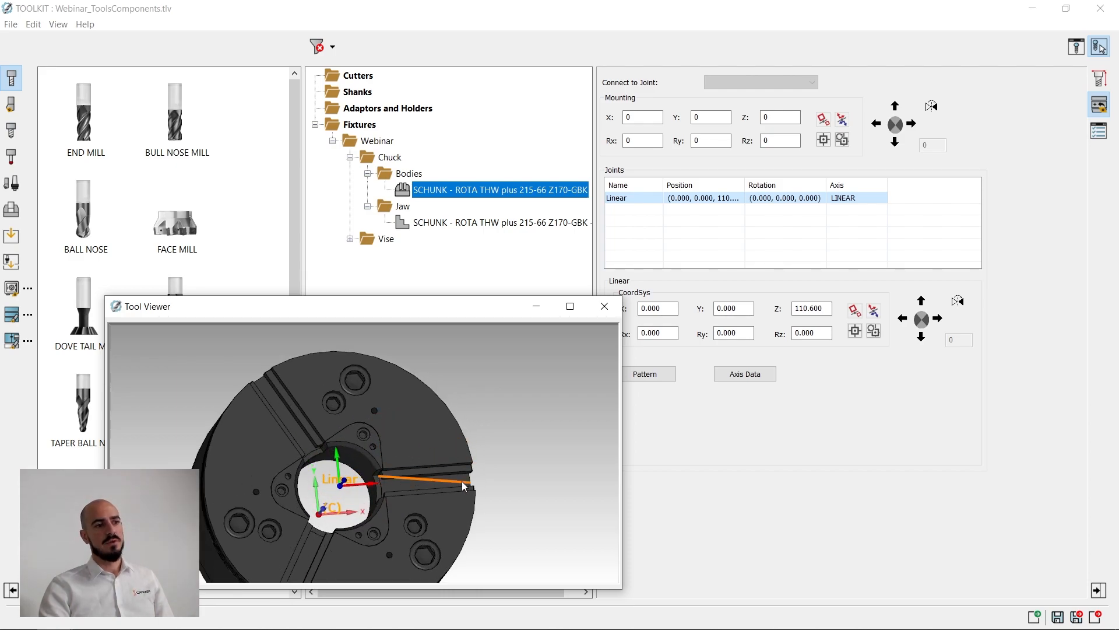
pyautogui.click(604, 306)
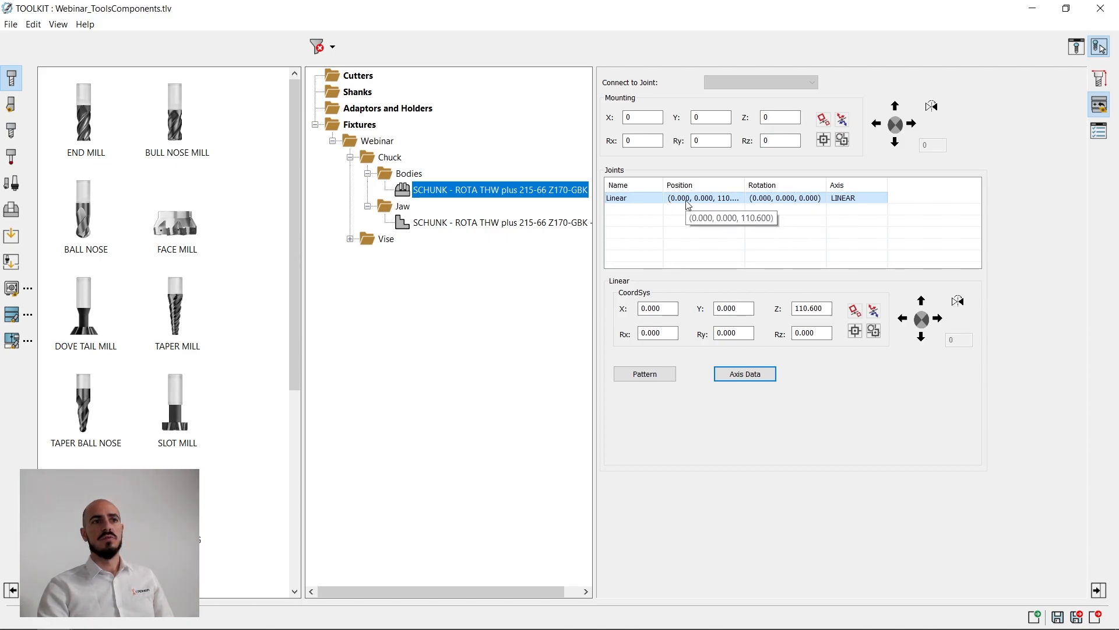
# Step: Pattern the Linear joint by adding 2 items with a shift of 120 degrees
pyautogui.click(653, 374)
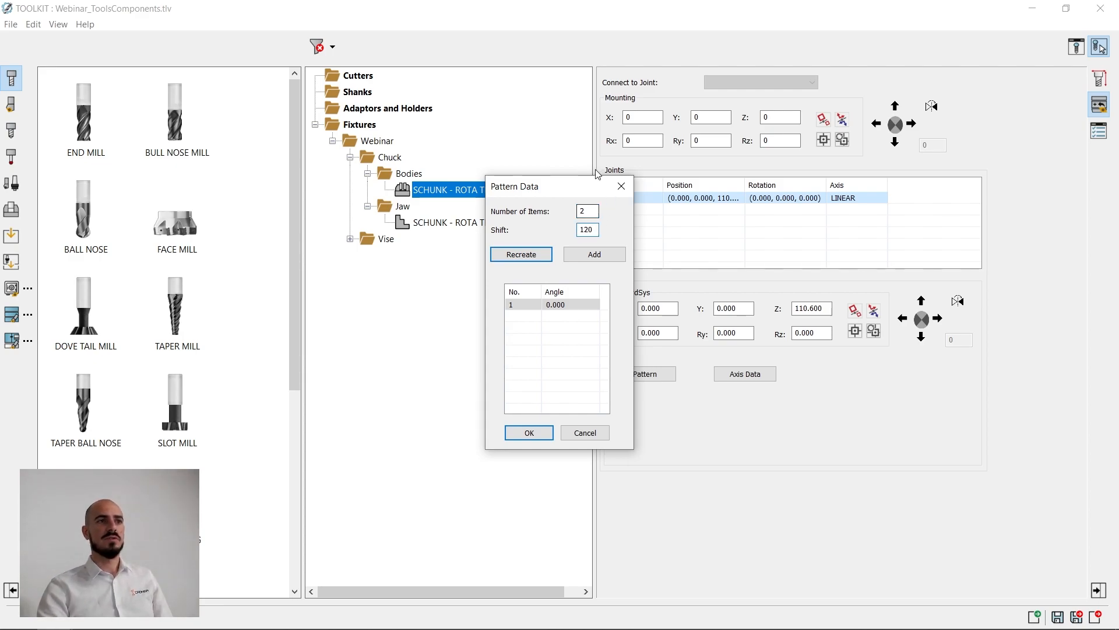
pyautogui.click(584, 256)
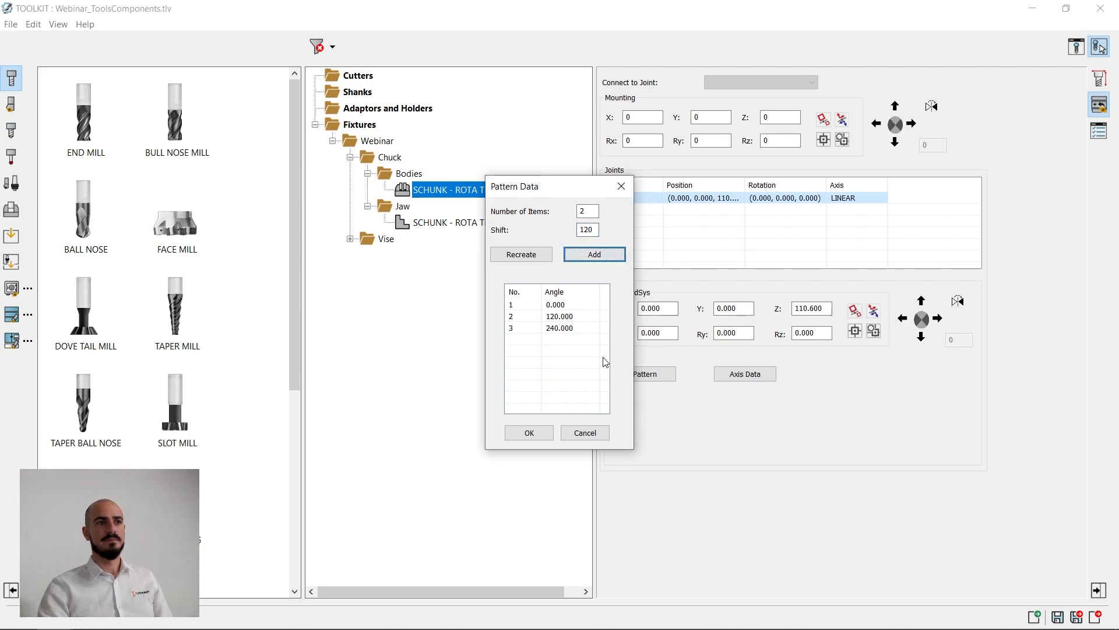
pyautogui.click(528, 433)
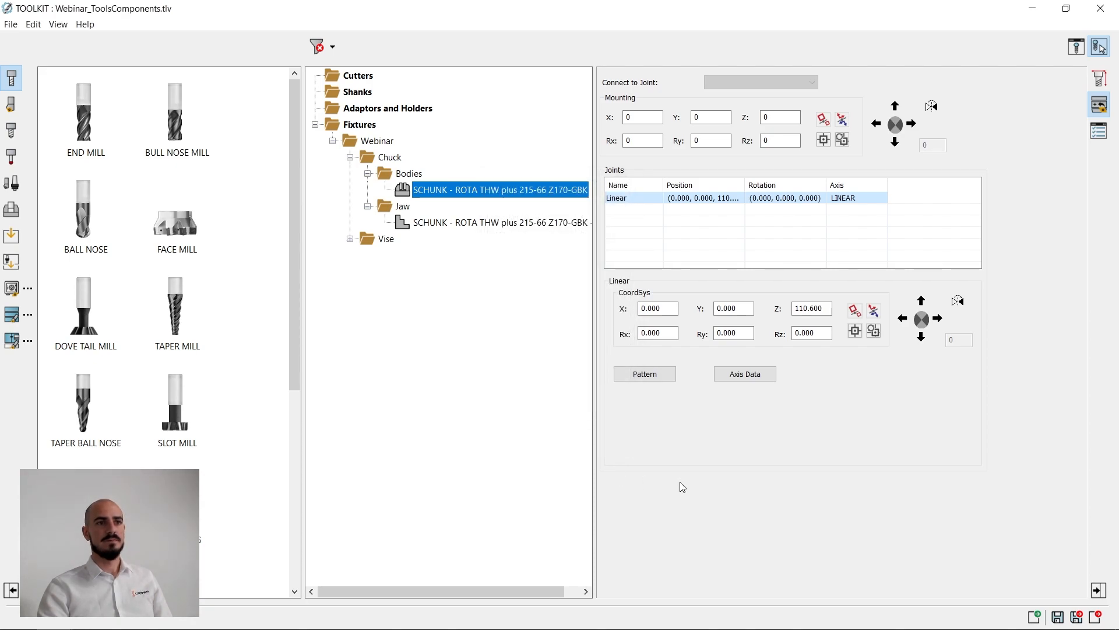
# Step: Review the chuck jaw component's data, save the tool components library and exit ToolKit
pyautogui.click(461, 223)
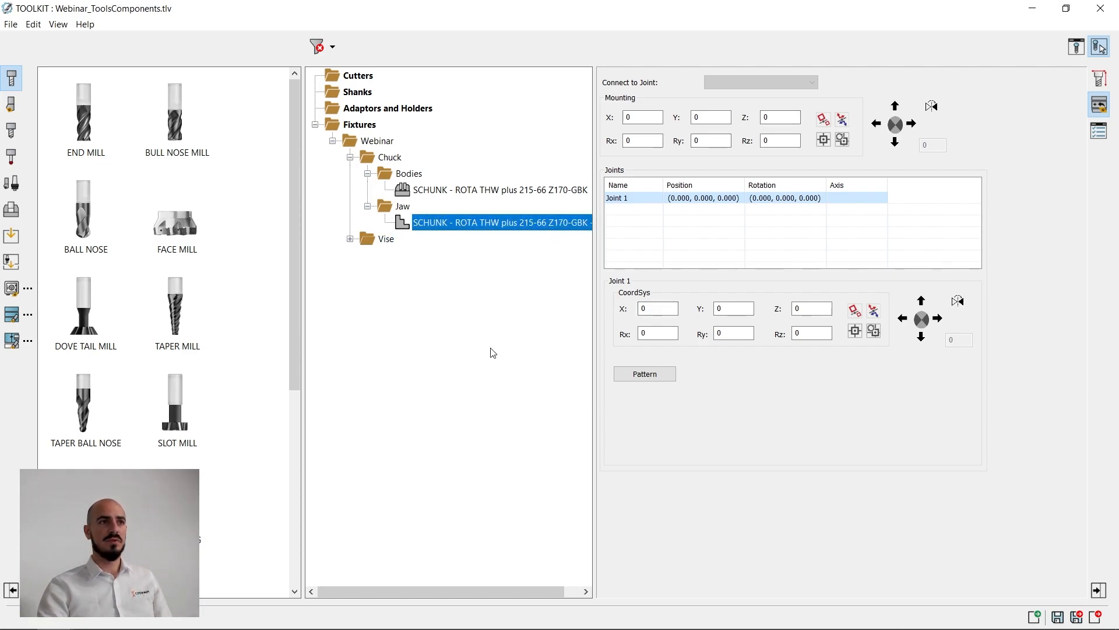
pyautogui.click(1077, 617)
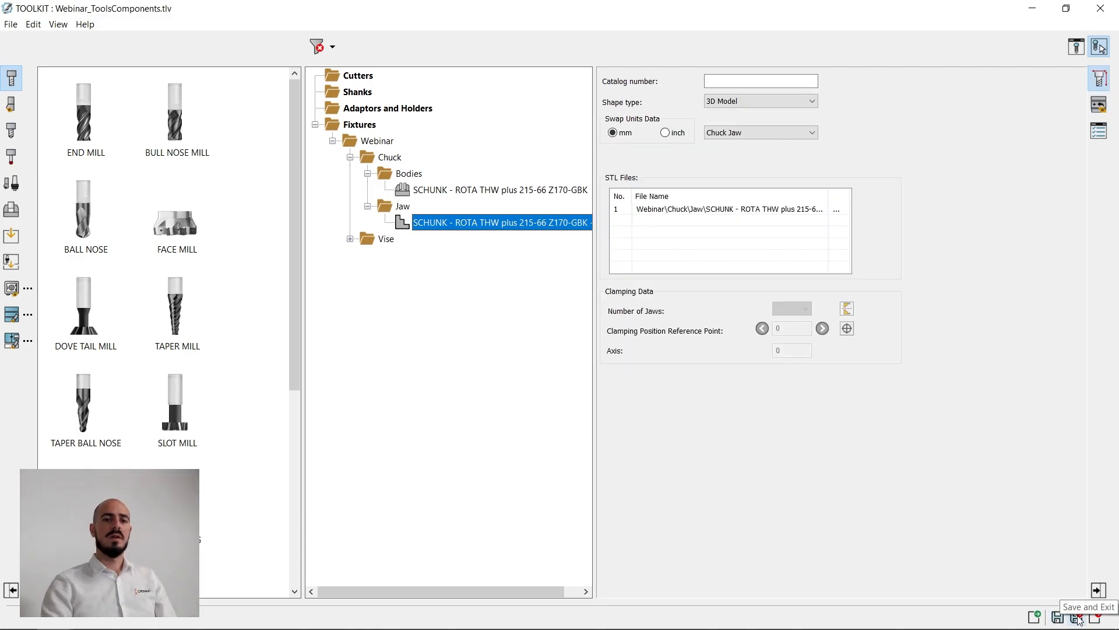
pyautogui.click(1077, 617)
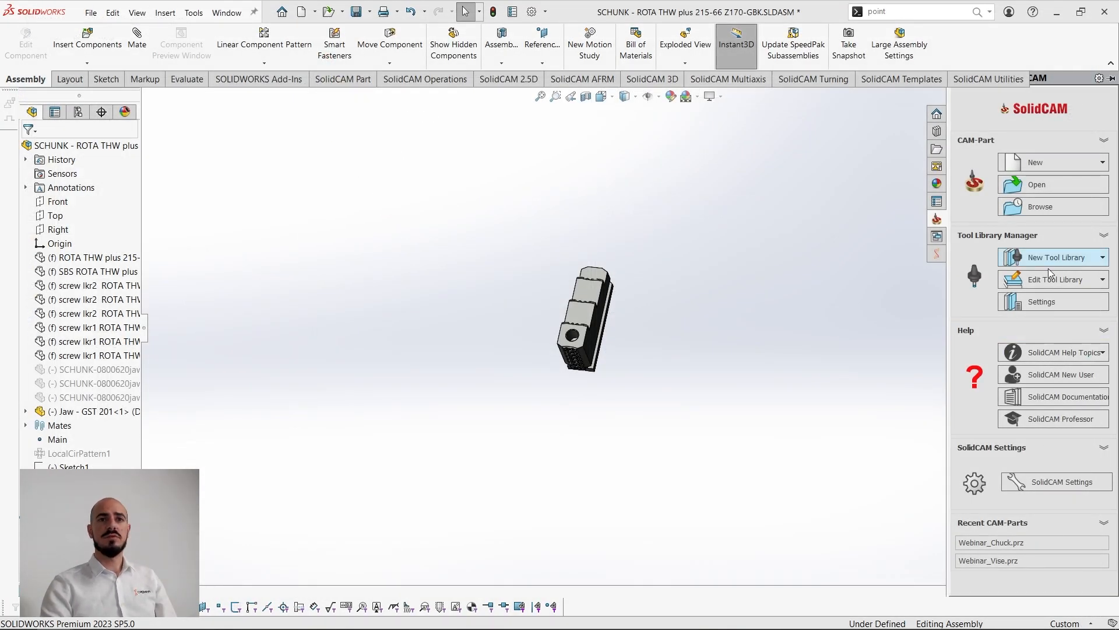
# Step: Open the Webinar_ToolsAssemblies.tls tool library for editing
pyautogui.click(1058, 282)
pyautogui.click(1049, 301)
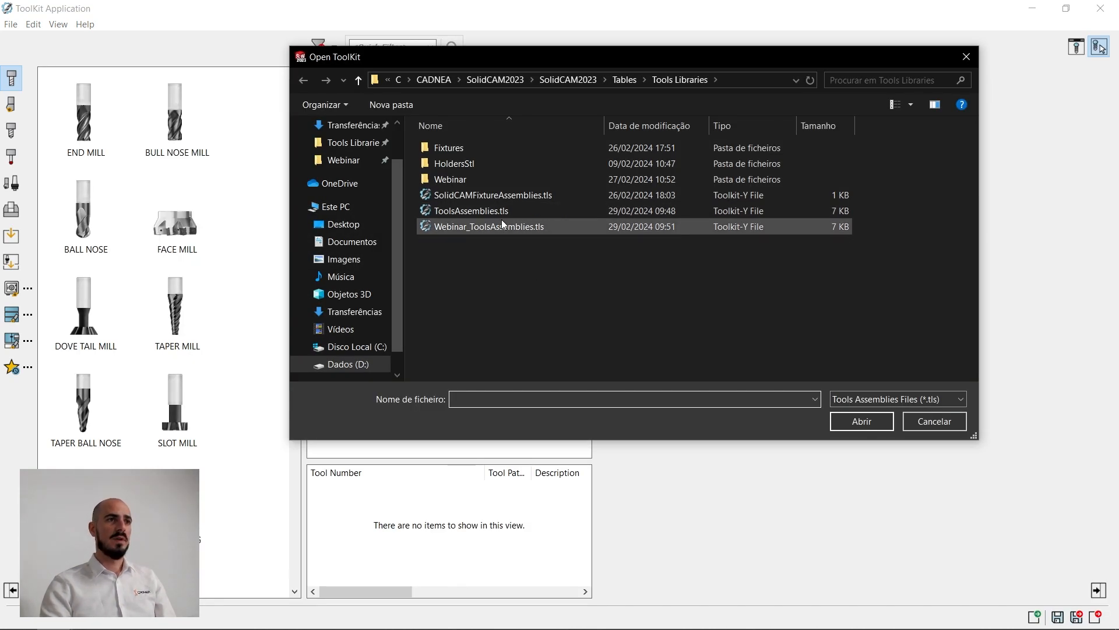
pyautogui.click(497, 225)
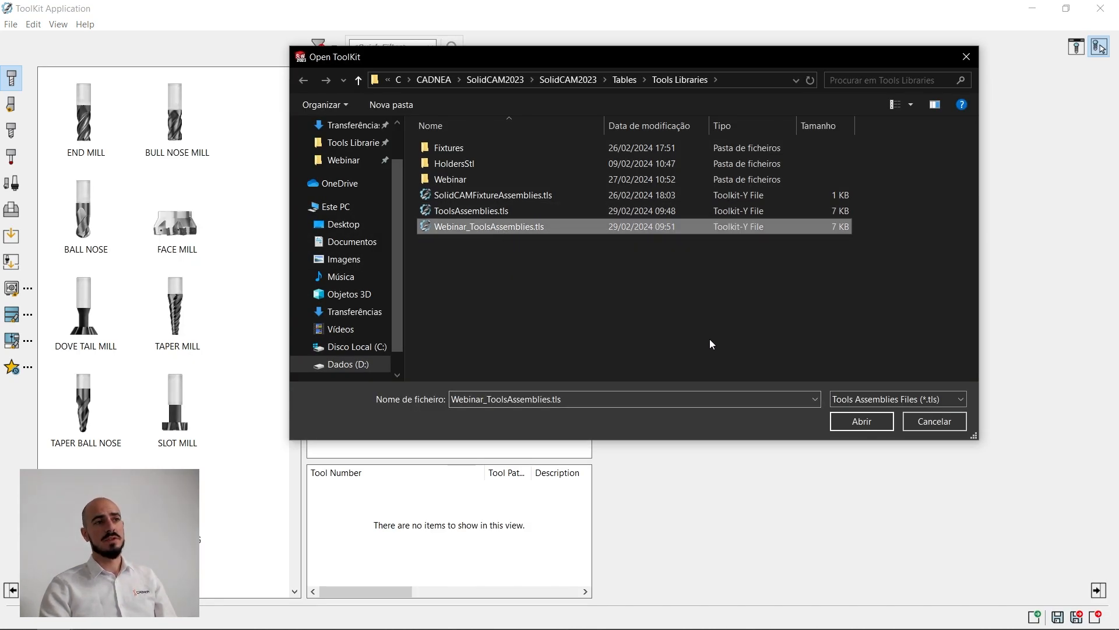
pyautogui.click(861, 421)
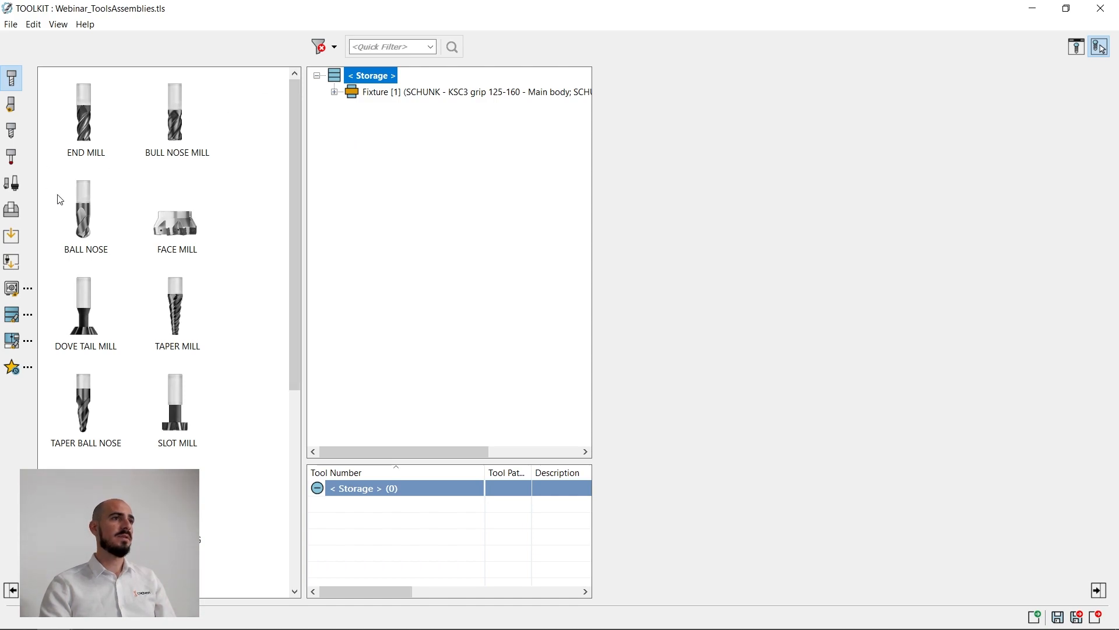
pyautogui.rightClick(384, 81)
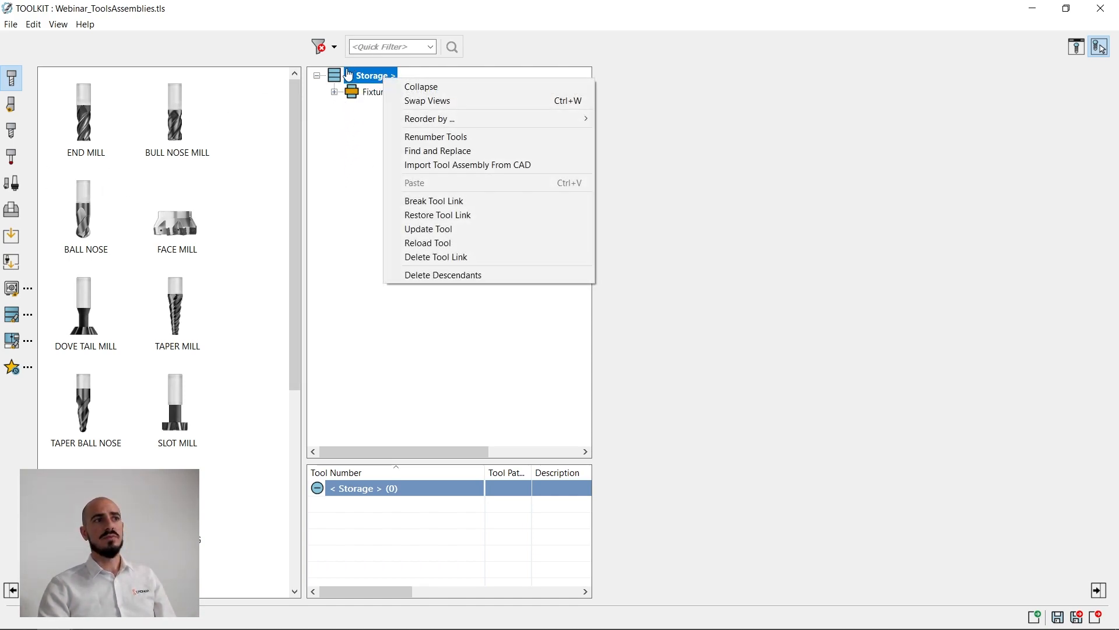
pyautogui.click(751, 350)
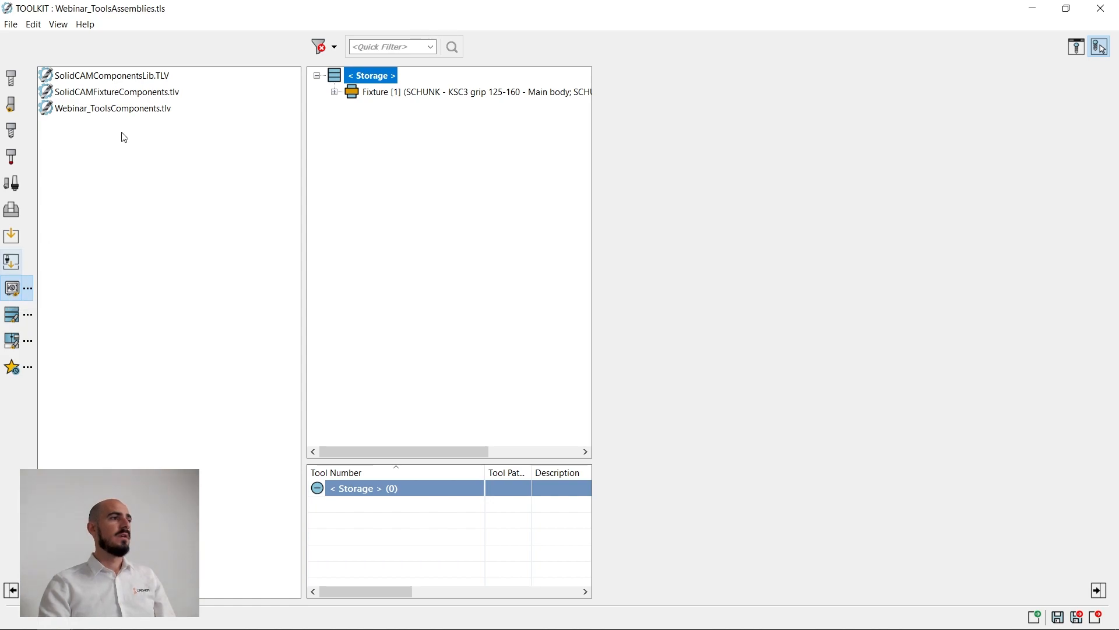
# Step: Add the SCHUNK - ROTA THW plus chuck body from the Webinar_ToolsComponents library to the storage as a new fixture
pyautogui.doubleClick(111, 108)
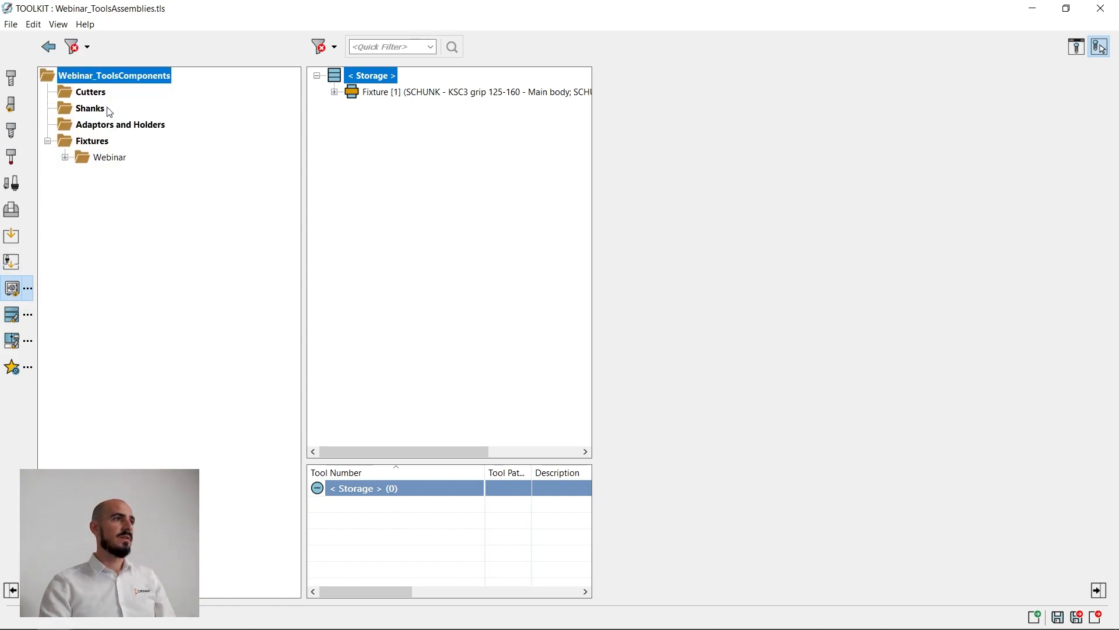
pyautogui.click(65, 158)
pyautogui.click(82, 174)
pyautogui.click(100, 190)
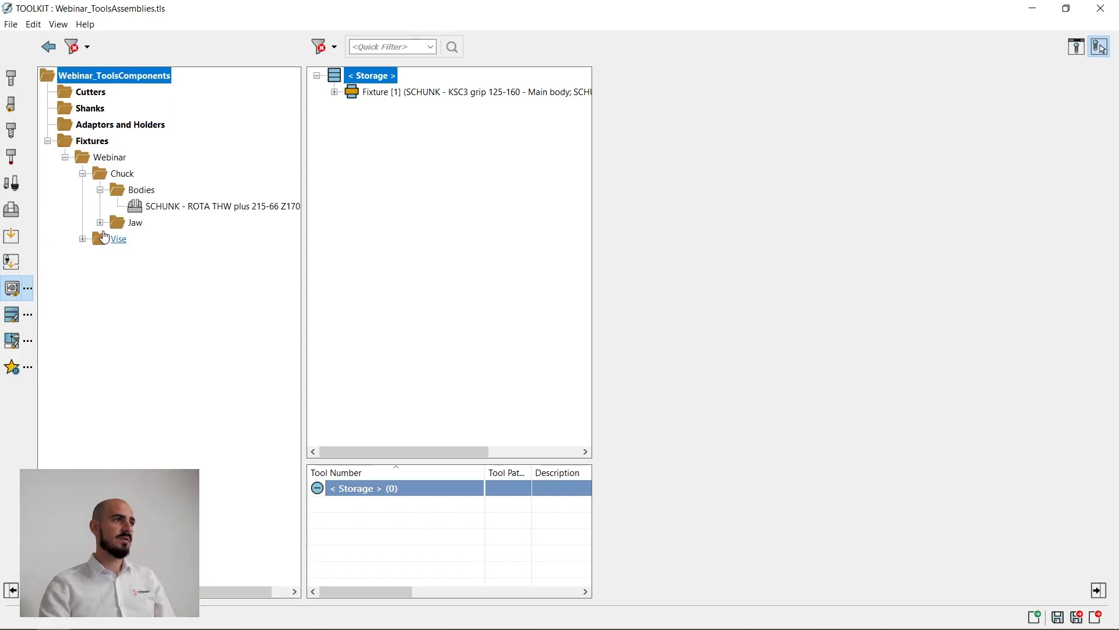
pyautogui.click(100, 223)
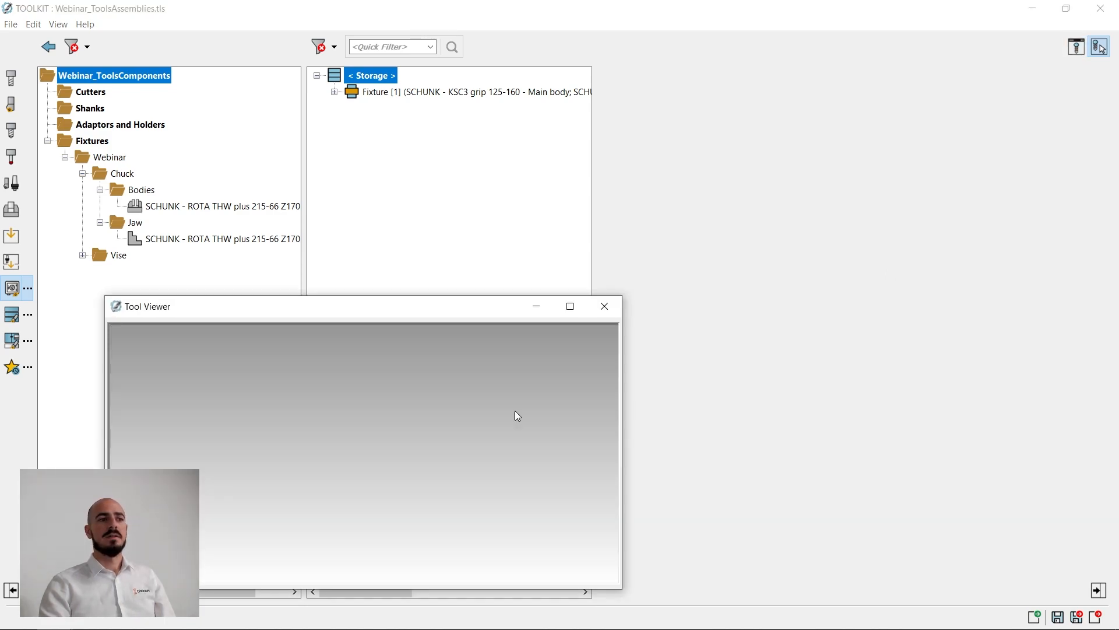
pyautogui.moveTo(424, 311); pyautogui.dragTo(914, 331)
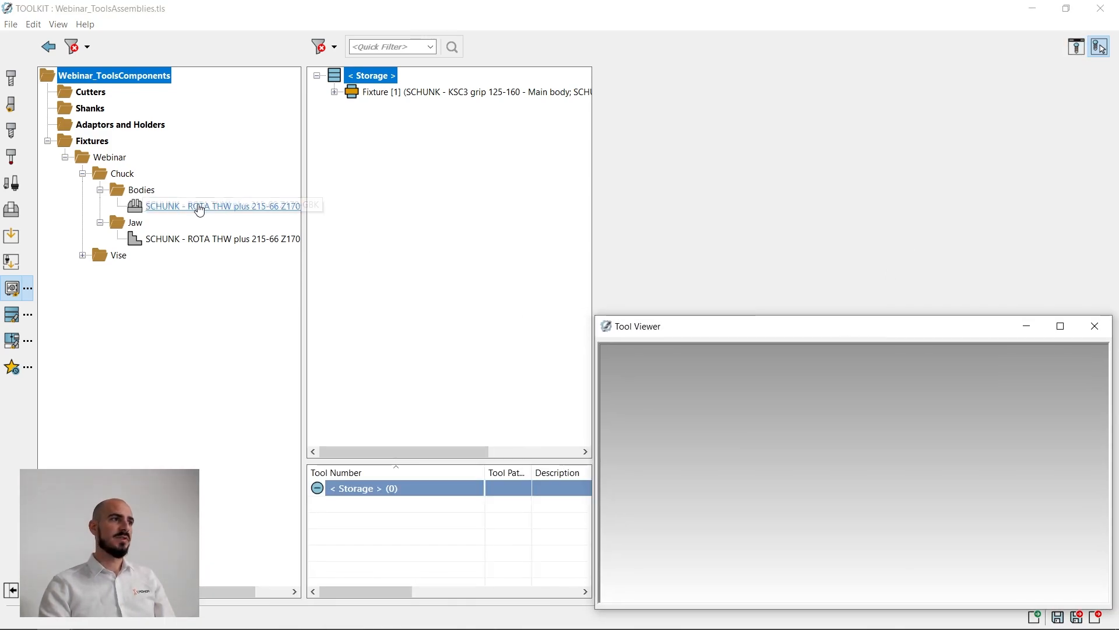
pyautogui.moveTo(186, 211); pyautogui.dragTo(384, 79)
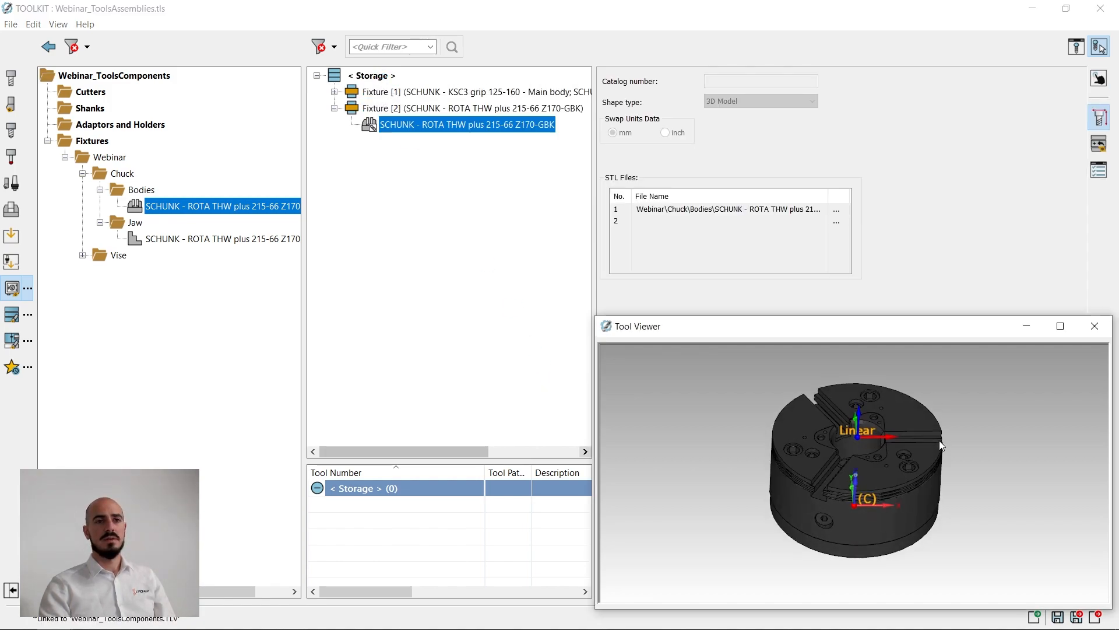
# Step: Examine the chuck body's slots, screws and Linear joint position in the tool viewer
pyautogui.scroll(5, 845, 443)
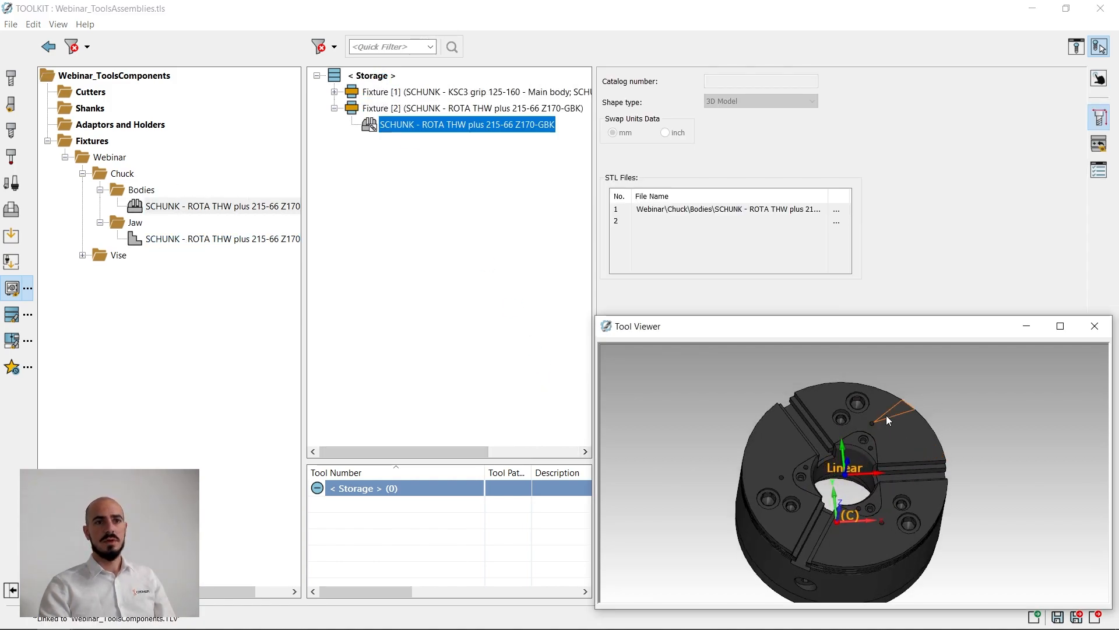
pyautogui.scroll(3, 847, 438)
pyautogui.moveTo(823, 487); pyautogui.dragTo(875, 455, button='middle')
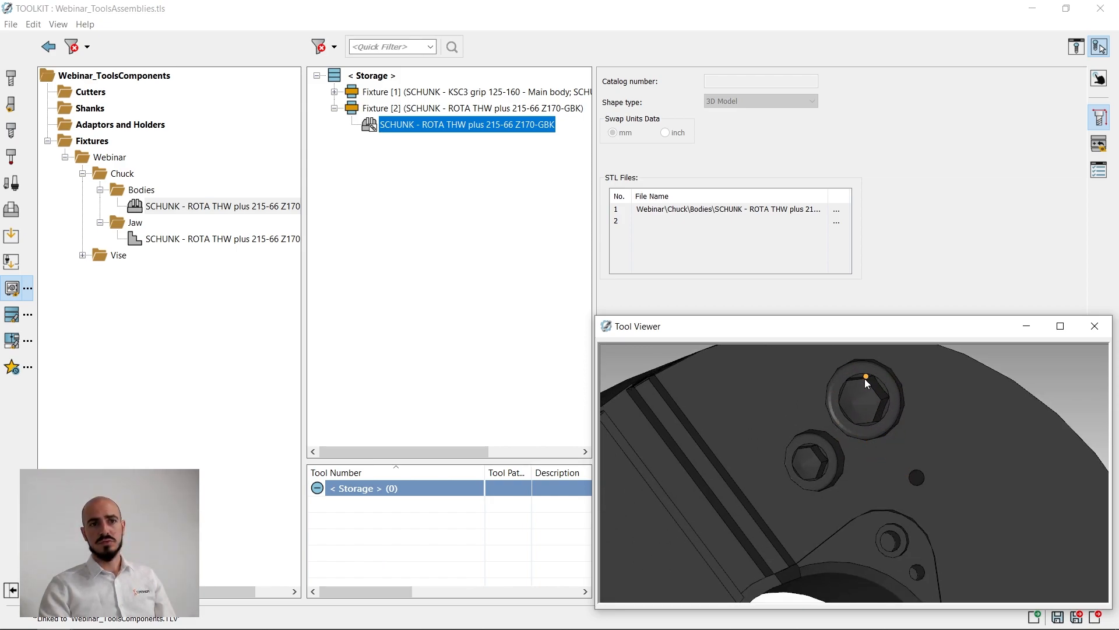
pyautogui.scroll(-4, 865, 379)
pyautogui.moveTo(791, 592); pyautogui.dragTo(806, 440, button='middle')
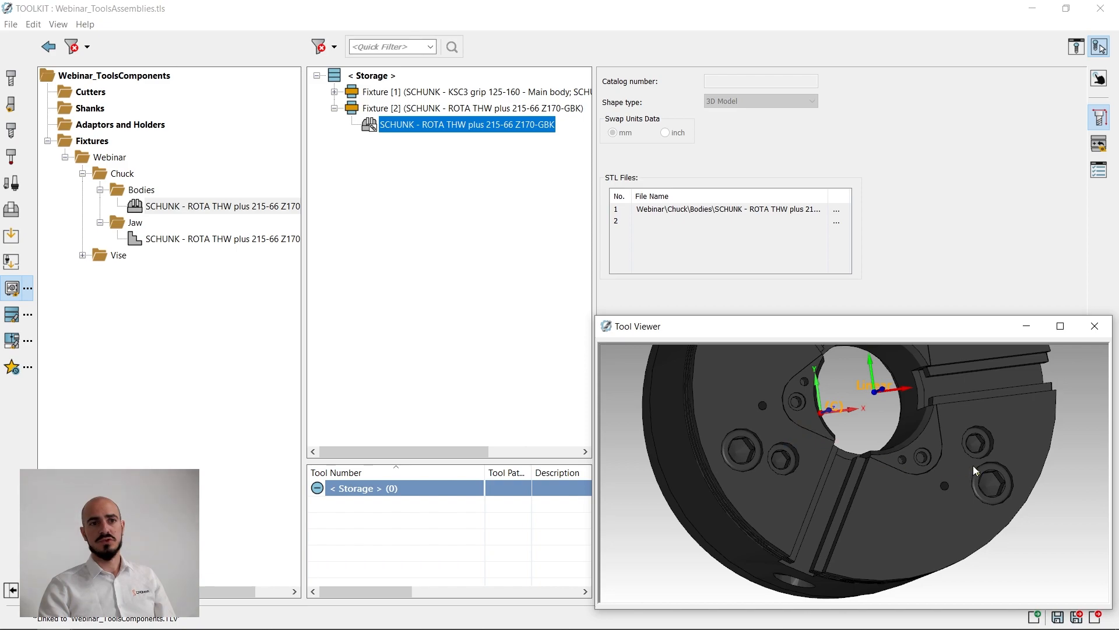
pyautogui.scroll(-3, 848, 457)
pyautogui.moveTo(854, 411); pyautogui.dragTo(824, 464, button='middle')
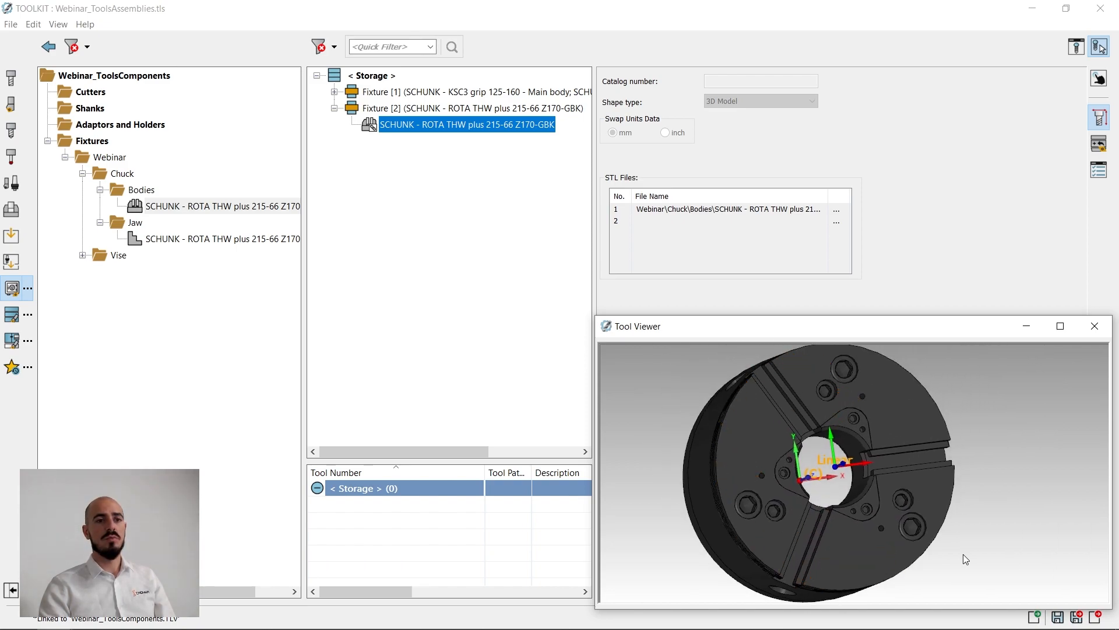
pyautogui.scroll(-2, 817, 526)
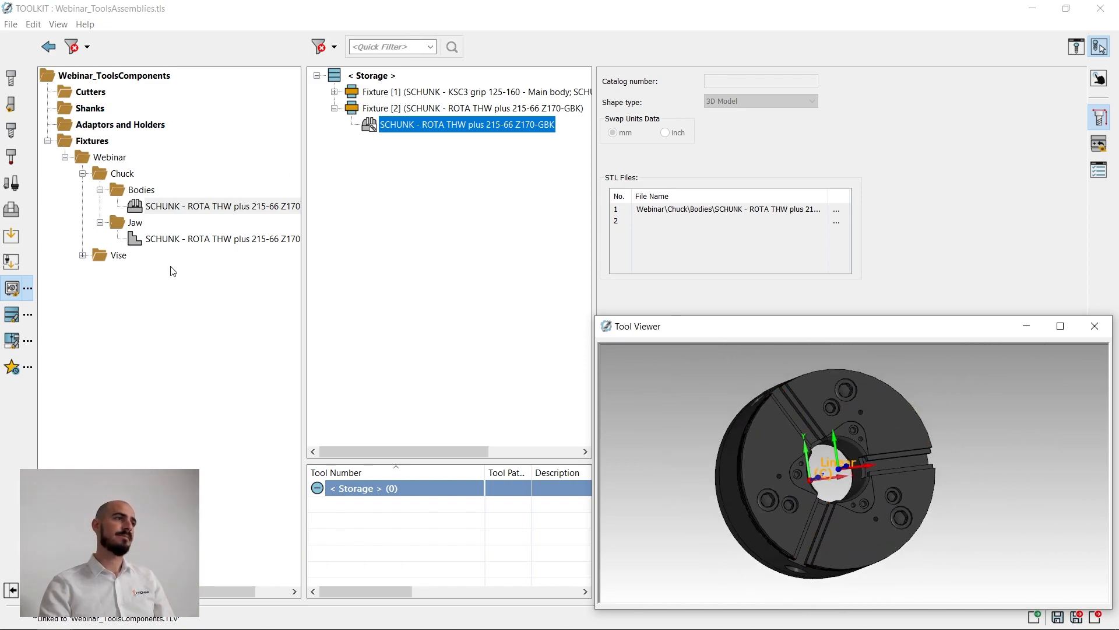
pyautogui.moveTo(852, 438); pyautogui.dragTo(819, 419, button='middle')
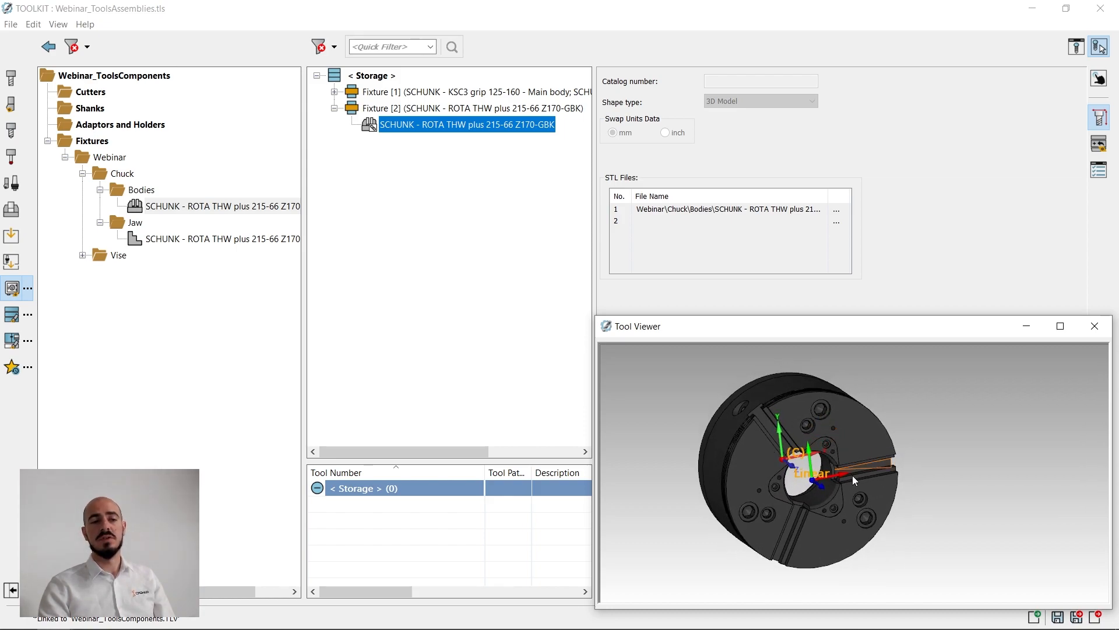
pyautogui.scroll(5, 869, 502)
pyautogui.keyDown('ctrl'); pyautogui.moveTo(813, 453); pyautogui.dragTo(897, 471, button='middle'); pyautogui.keyUp('ctrl')
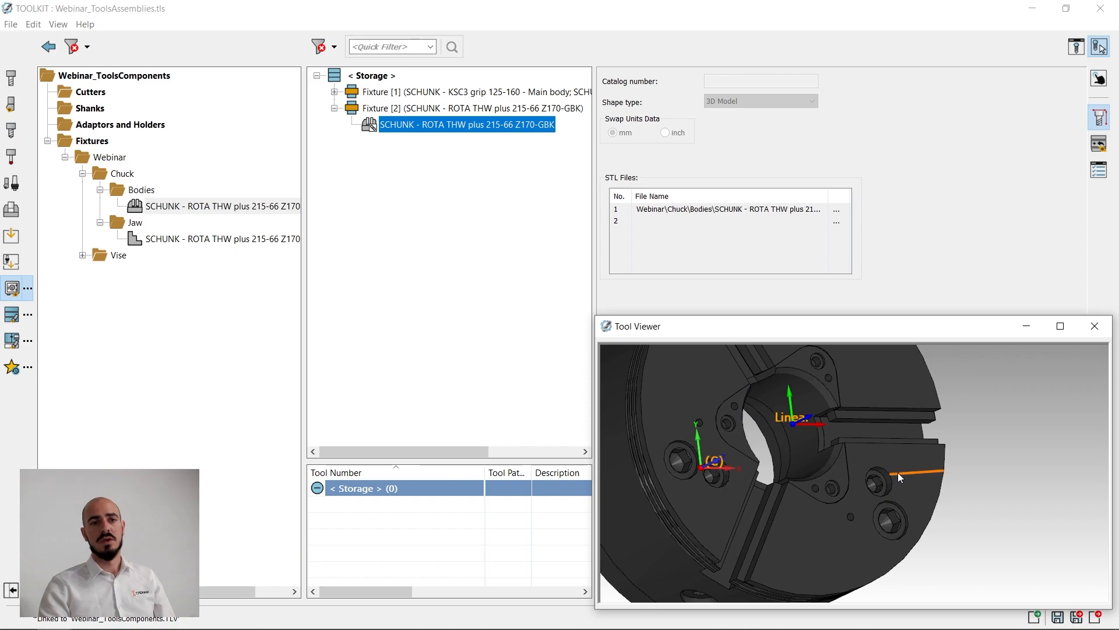
pyautogui.scroll(-4, 880, 500)
# Step: Attach the SCHUNK - ROTA THW plus jaw component to the chuck body in the new fixture and inspect the jaws
pyautogui.moveTo(220, 239); pyautogui.dragTo(468, 127)
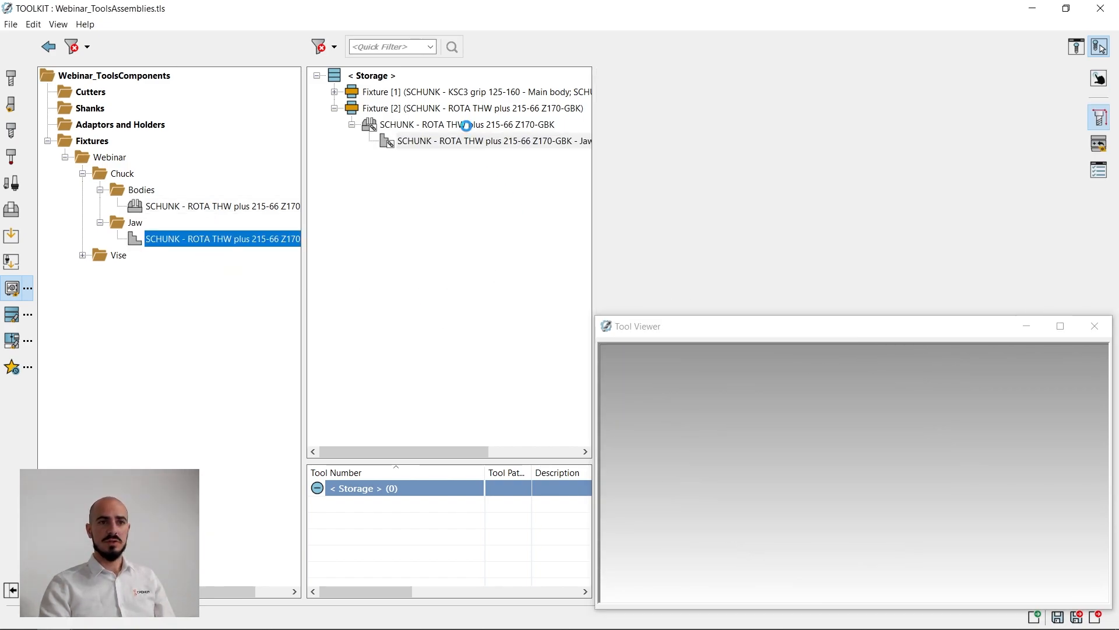
pyautogui.scroll(3, 868, 463)
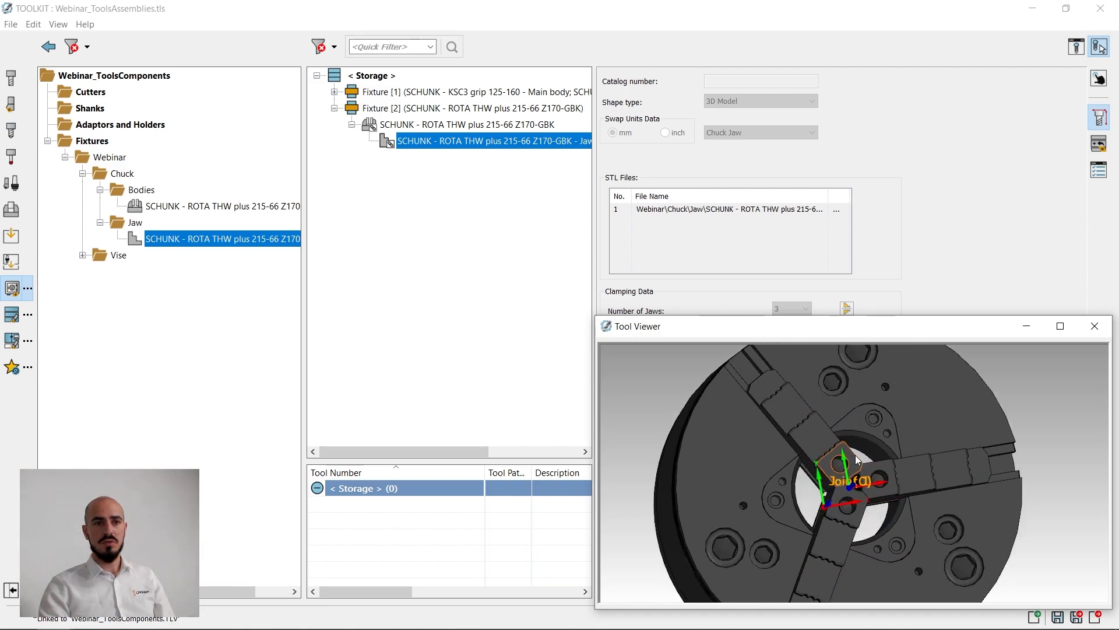
pyautogui.scroll(-3, 791, 473)
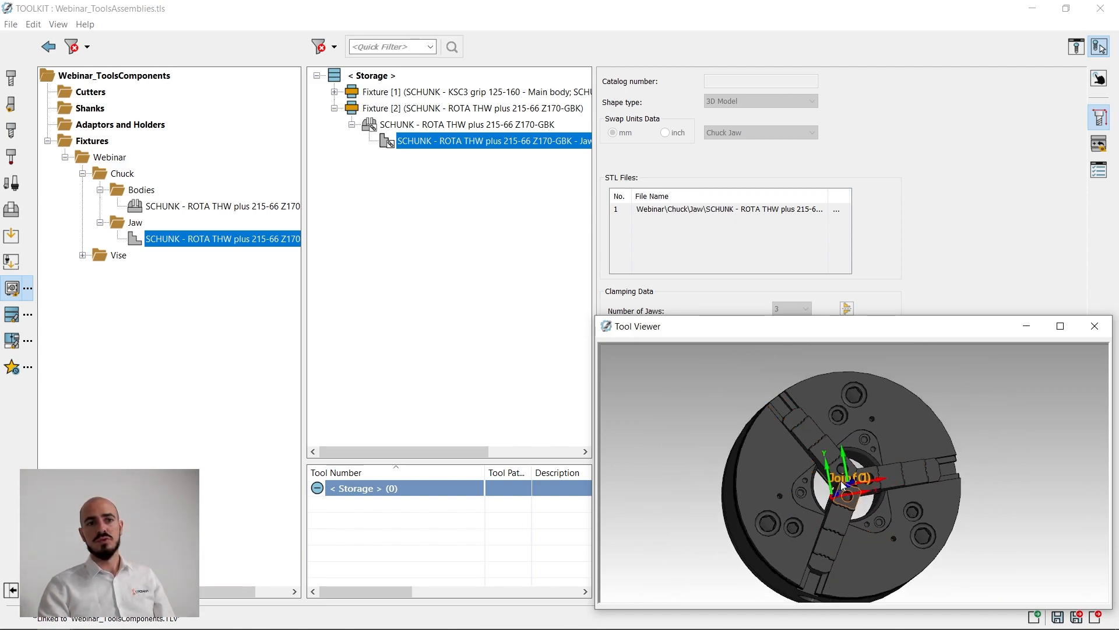
pyautogui.moveTo(843, 485); pyautogui.dragTo(835, 439, button='middle')
pyautogui.moveTo(837, 495); pyautogui.dragTo(864, 478, button='middle')
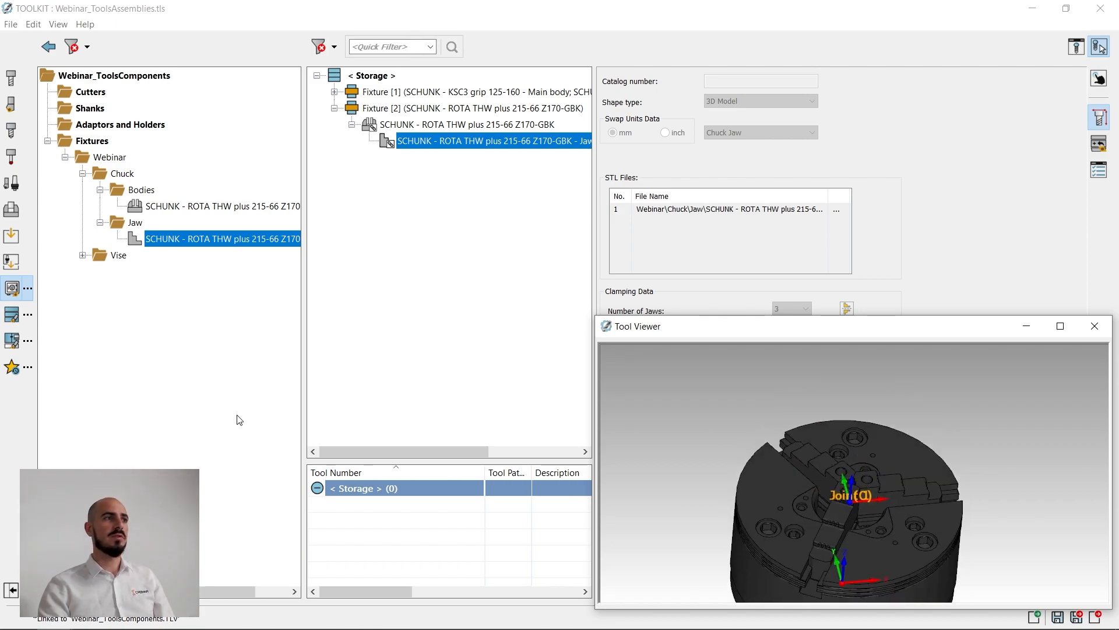
# Step: Add a part mounting to the chuck body and place it level with the jaw's innermost top face at Z 139.9
pyautogui.rightClick(400, 129)
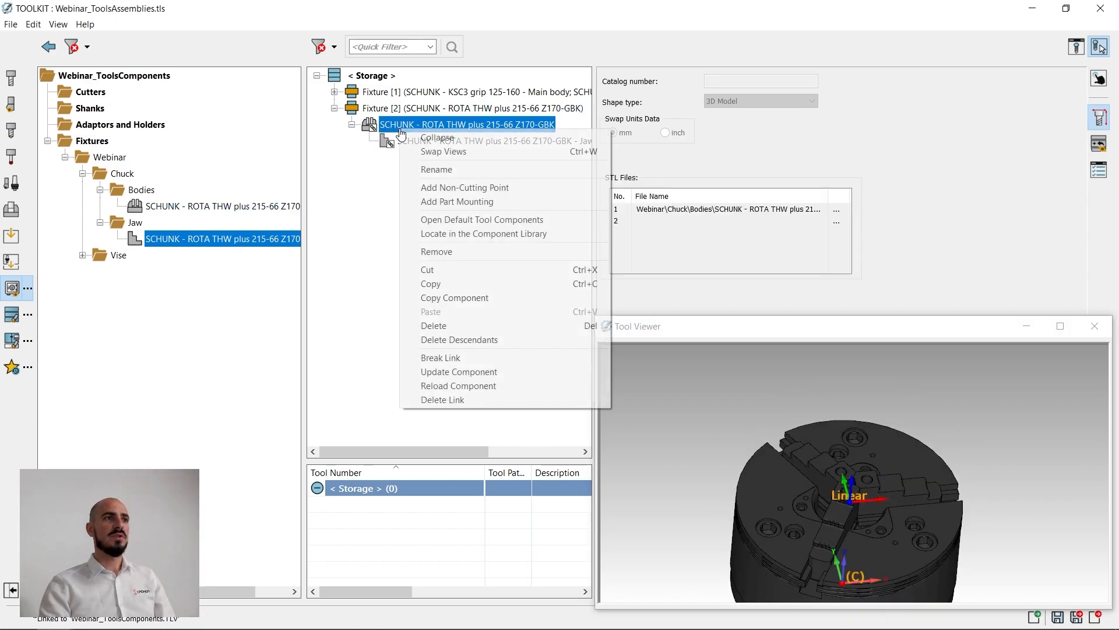
pyautogui.click(452, 202)
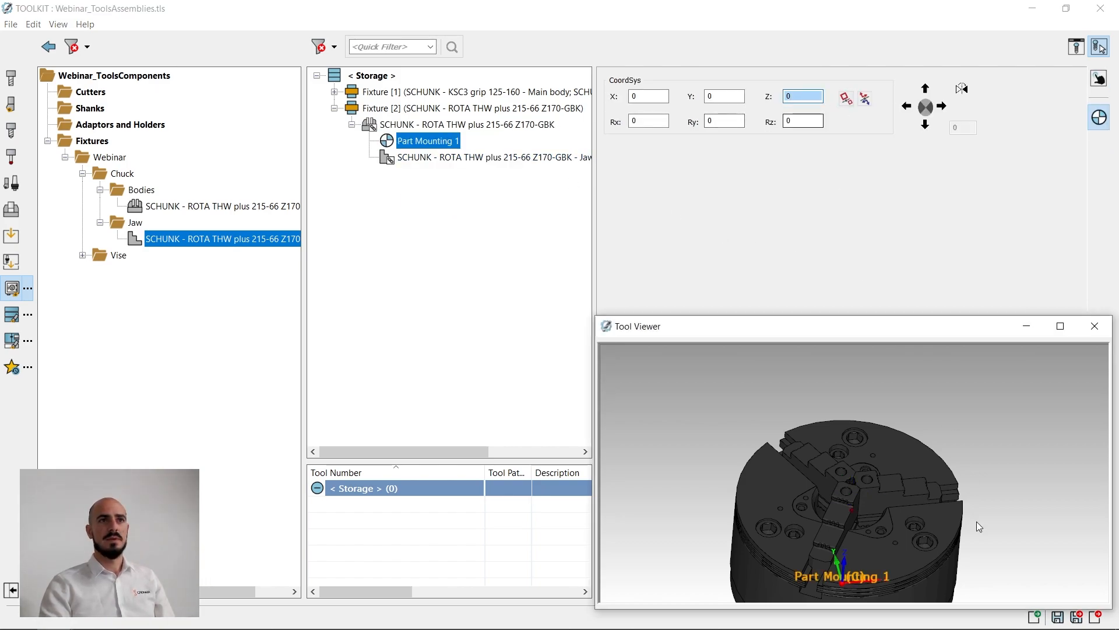
pyautogui.scroll(10, 847, 477)
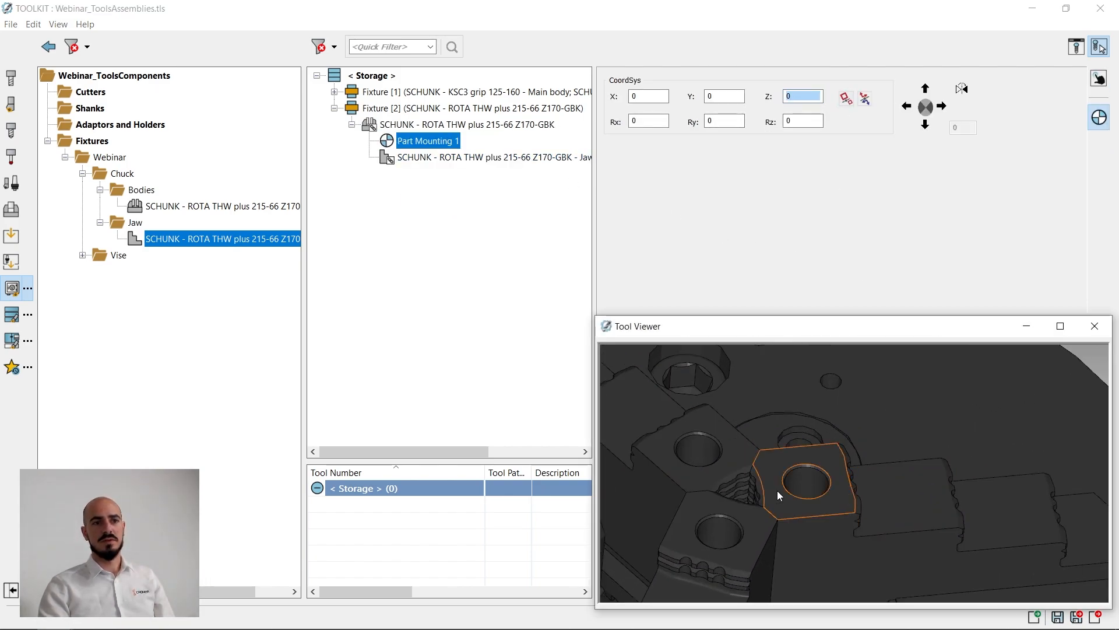
pyautogui.click(772, 460)
pyautogui.scroll(-5, 874, 481)
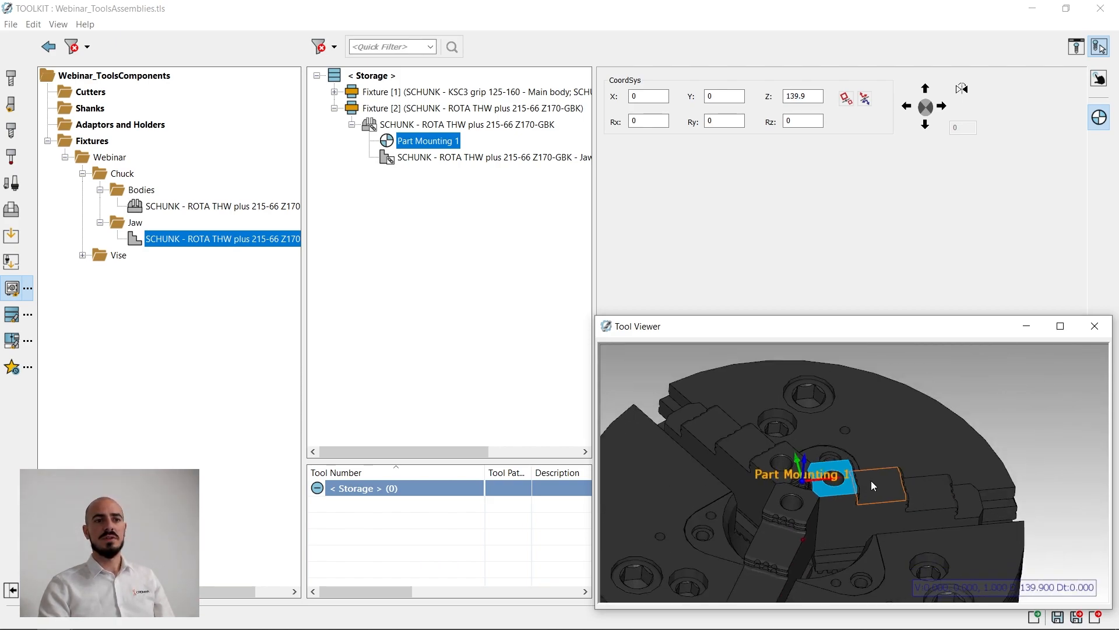
pyautogui.scroll(-3, 826, 471)
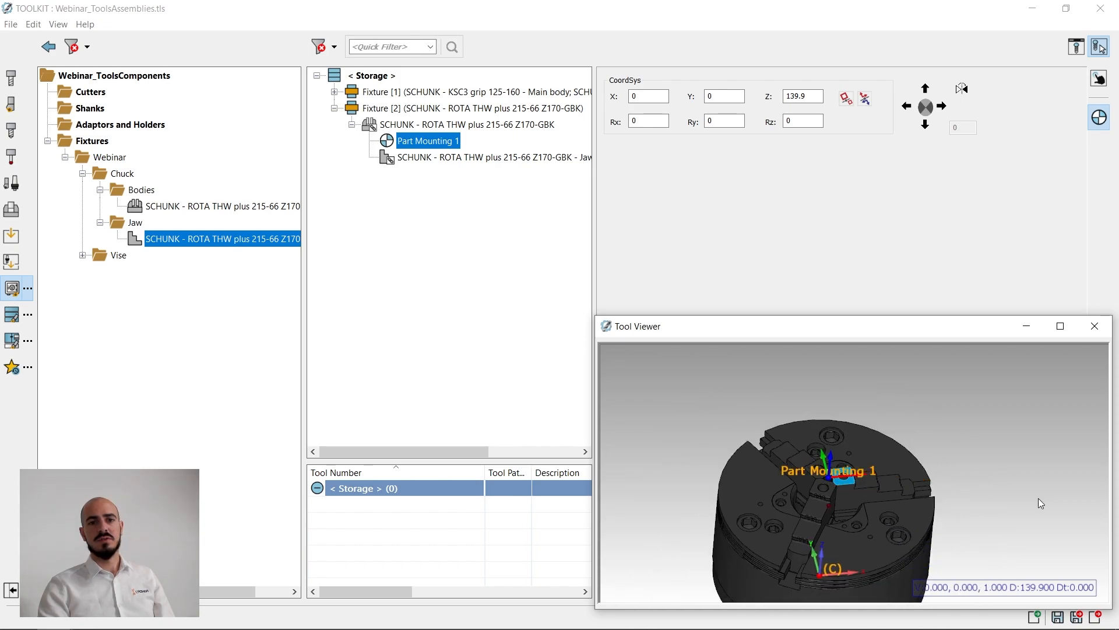
pyautogui.scroll(3, 842, 477)
pyautogui.scroll(-5, 849, 501)
pyautogui.moveTo(832, 443); pyautogui.dragTo(853, 530, button='middle')
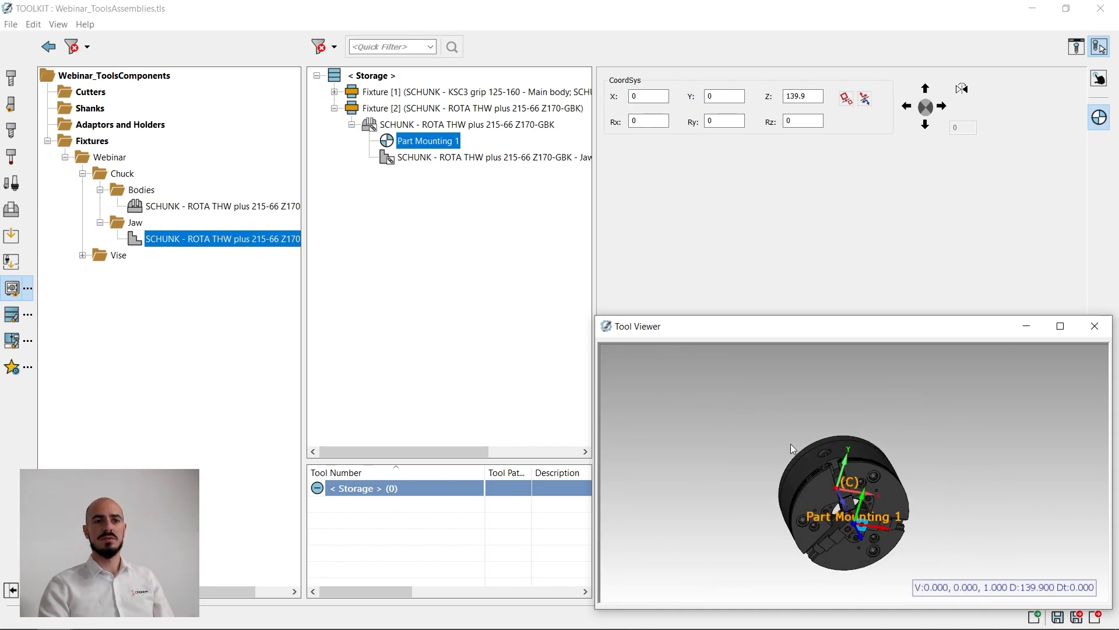
# Step: Close the tool viewer, save the tool assemblies library and exit ToolKit
pyautogui.click(1087, 330)
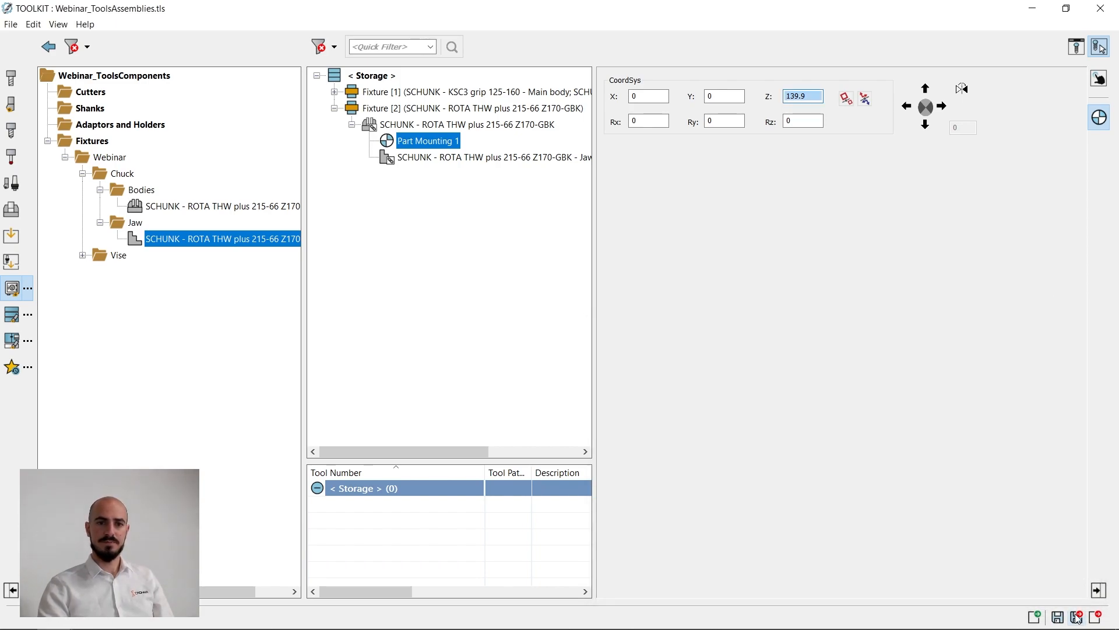
pyautogui.hotkey('alt', 'Tab')
pyautogui.click(660, 261)
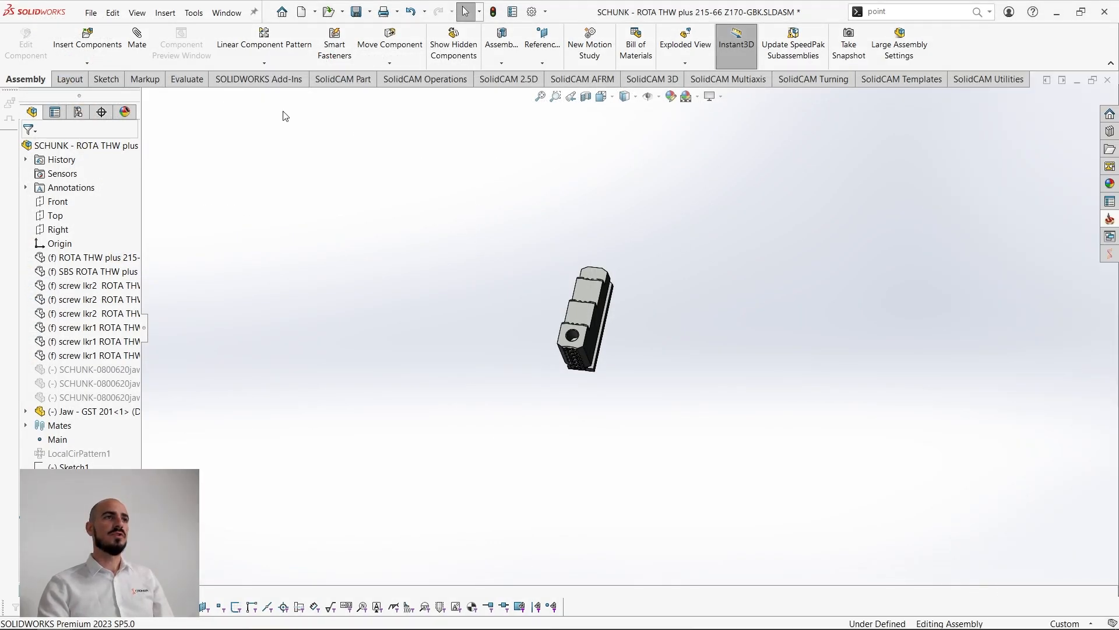
# Step: Switch to the Webinar_Chuck.SLDASM assembly and review the CAM-Part's stations, tables and storage in ToolKit
pyautogui.click(226, 16)
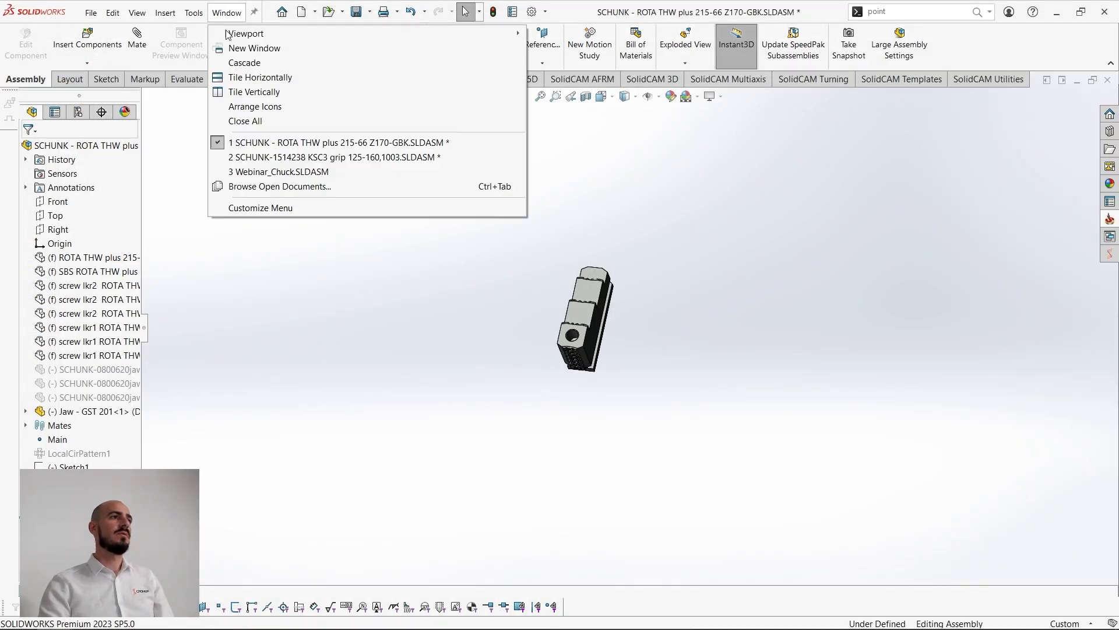
pyautogui.click(278, 175)
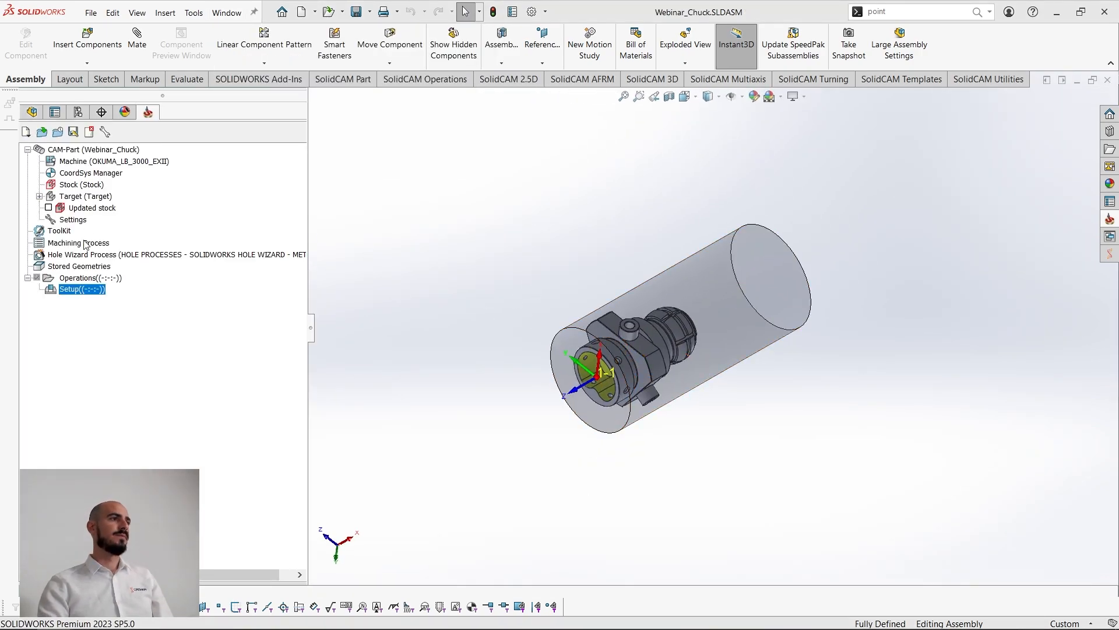
pyautogui.click(61, 232)
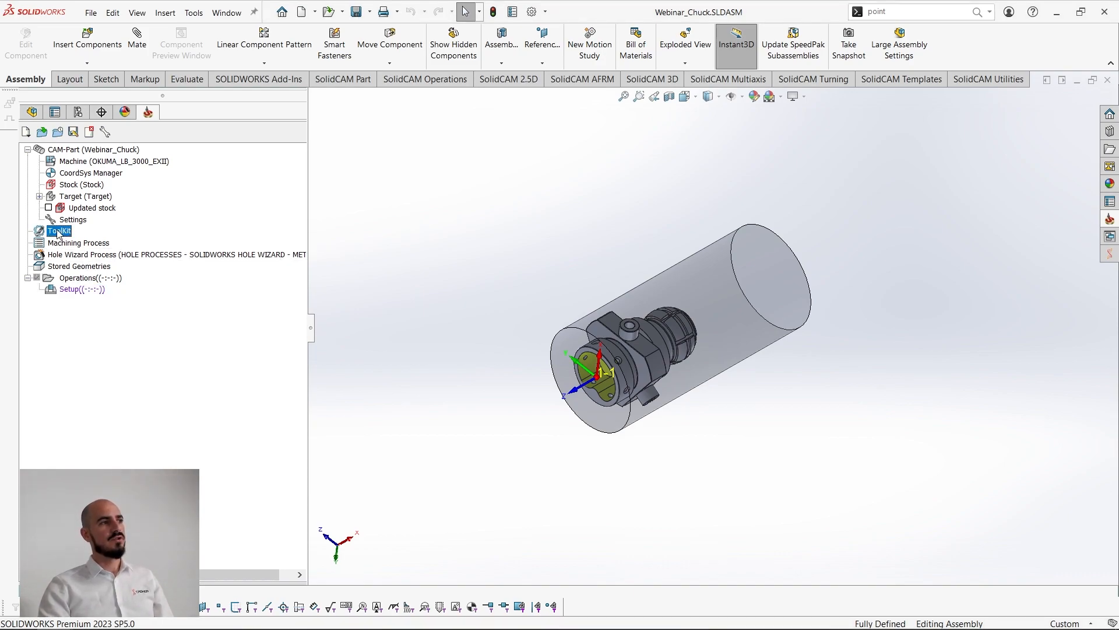
pyautogui.click(71, 291)
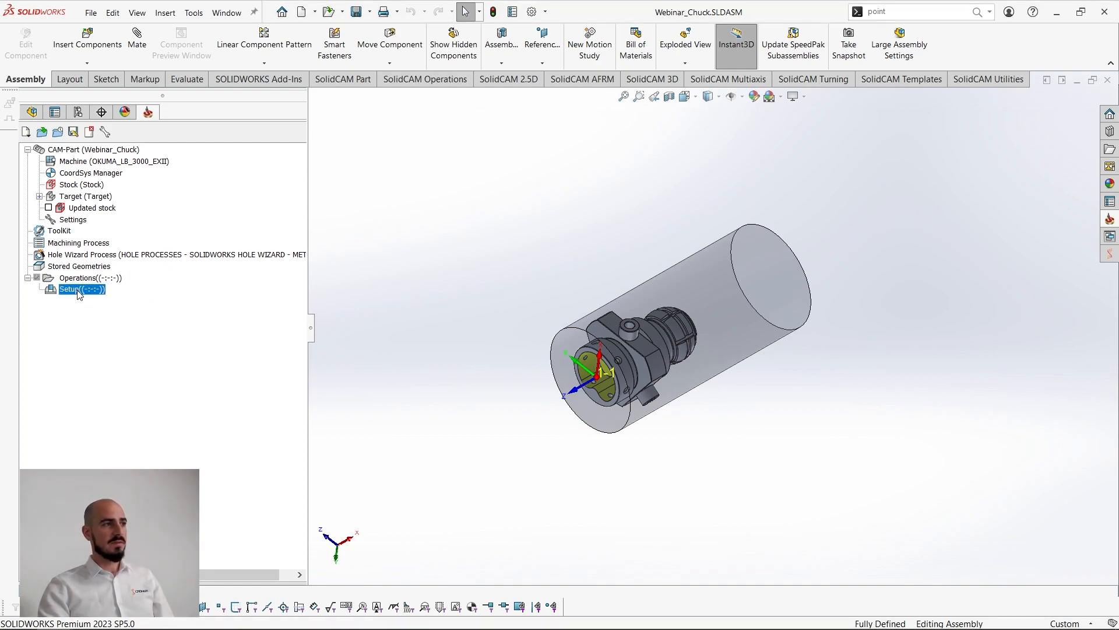
pyautogui.doubleClick(62, 232)
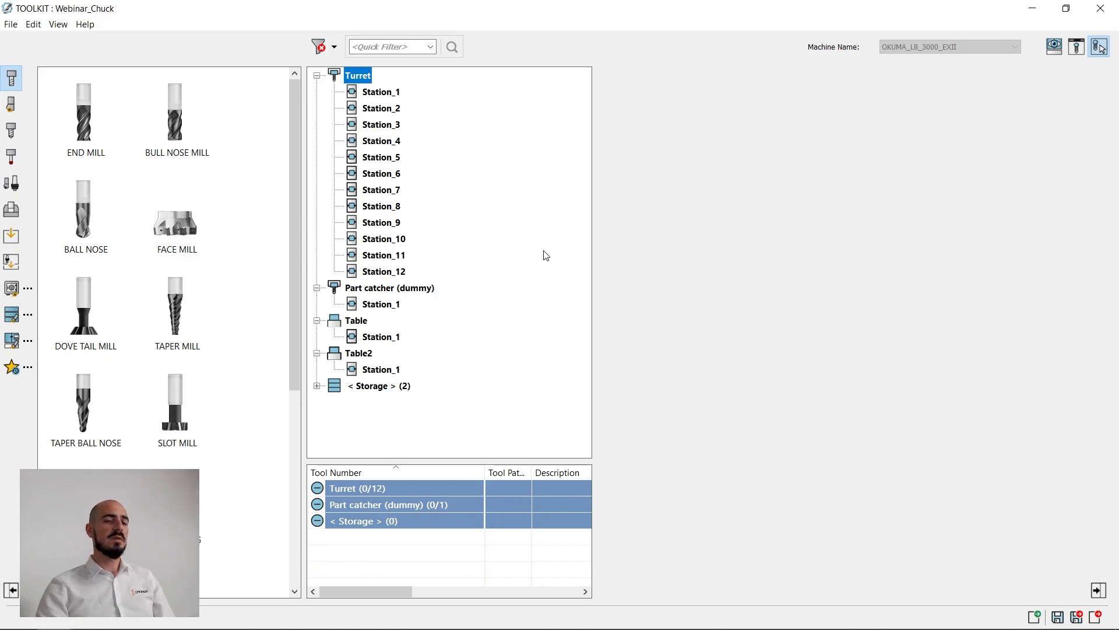
pyautogui.click(1100, 8)
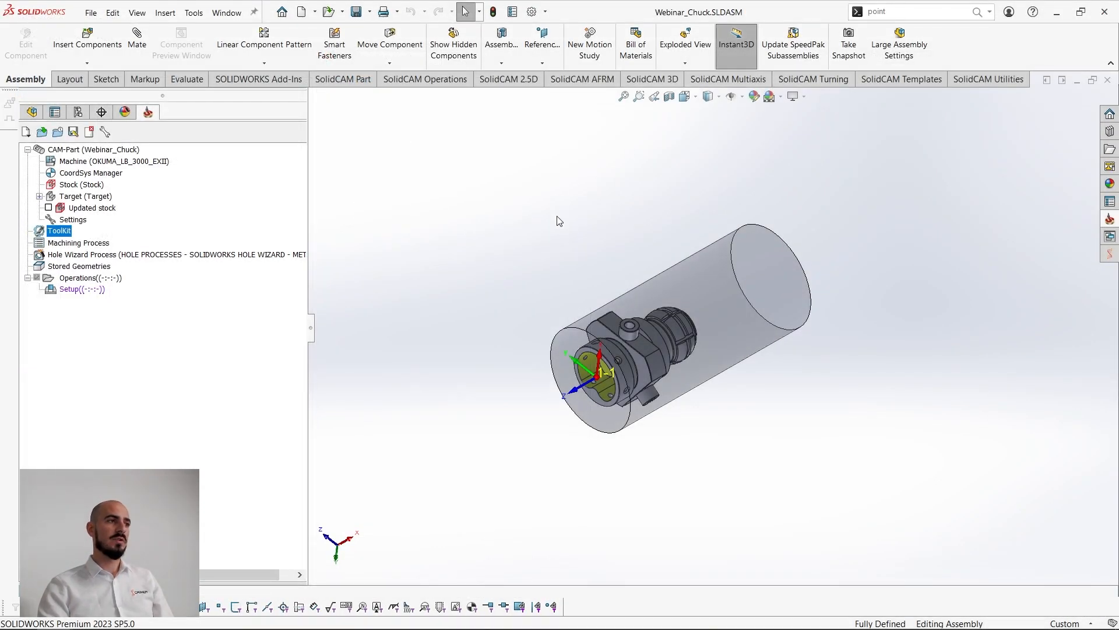
# Step: Open the Setup's machine setup and, in its fixture ToolKit, load the Webinar_ToolsAssemblies library and select the SCHUNK - ROTA THW plus fixture
pyautogui.doubleClick(71, 290)
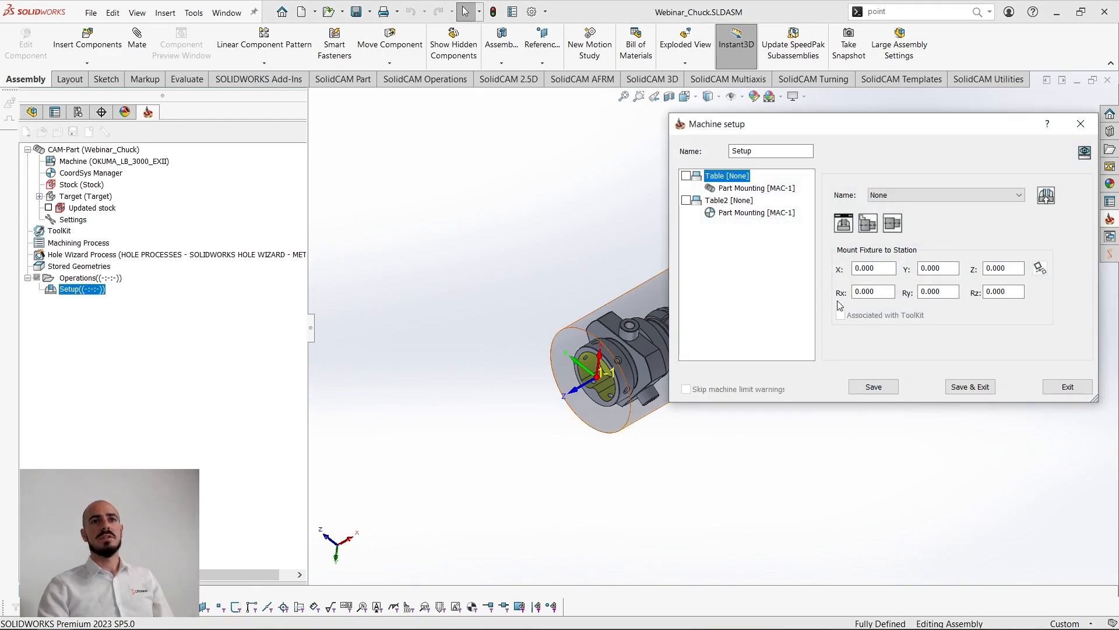
pyautogui.click(1046, 197)
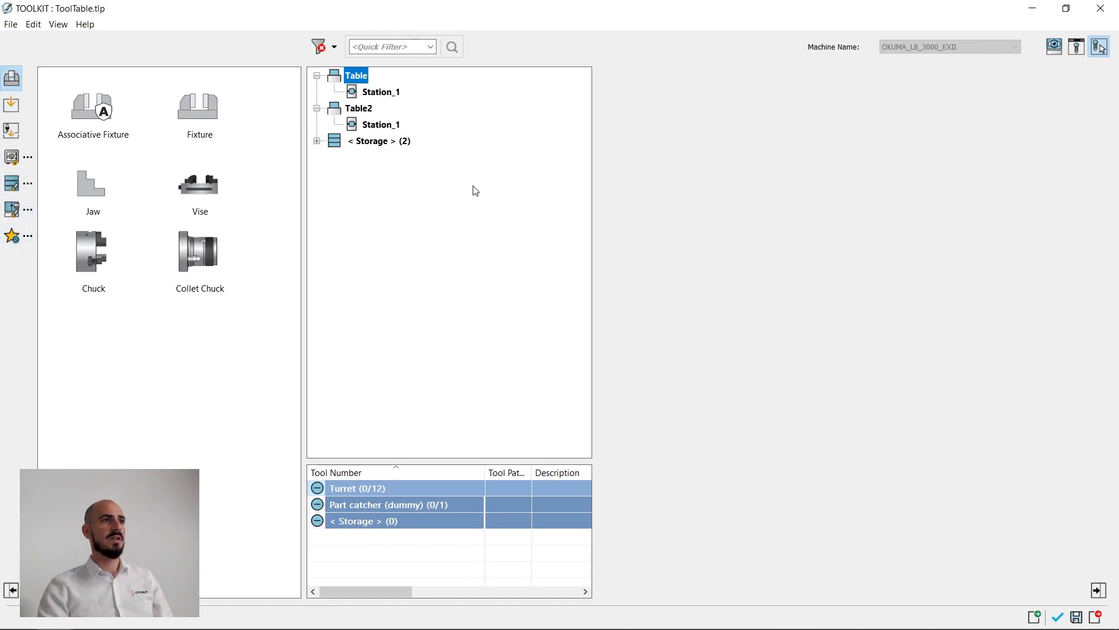
pyautogui.click(12, 183)
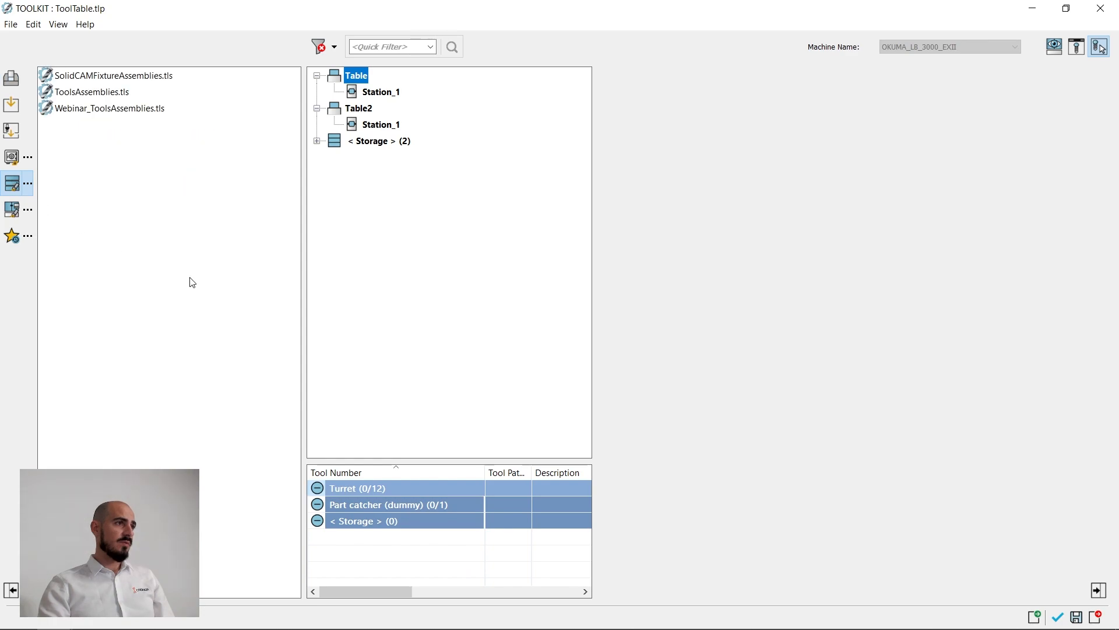
pyautogui.doubleClick(116, 110)
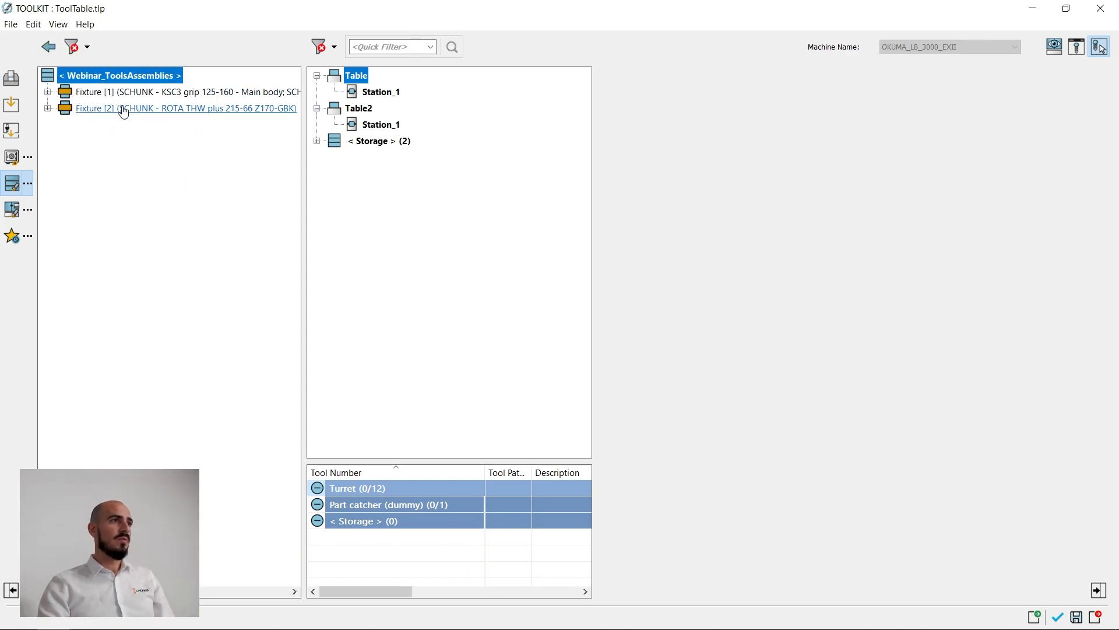
pyautogui.click(124, 110)
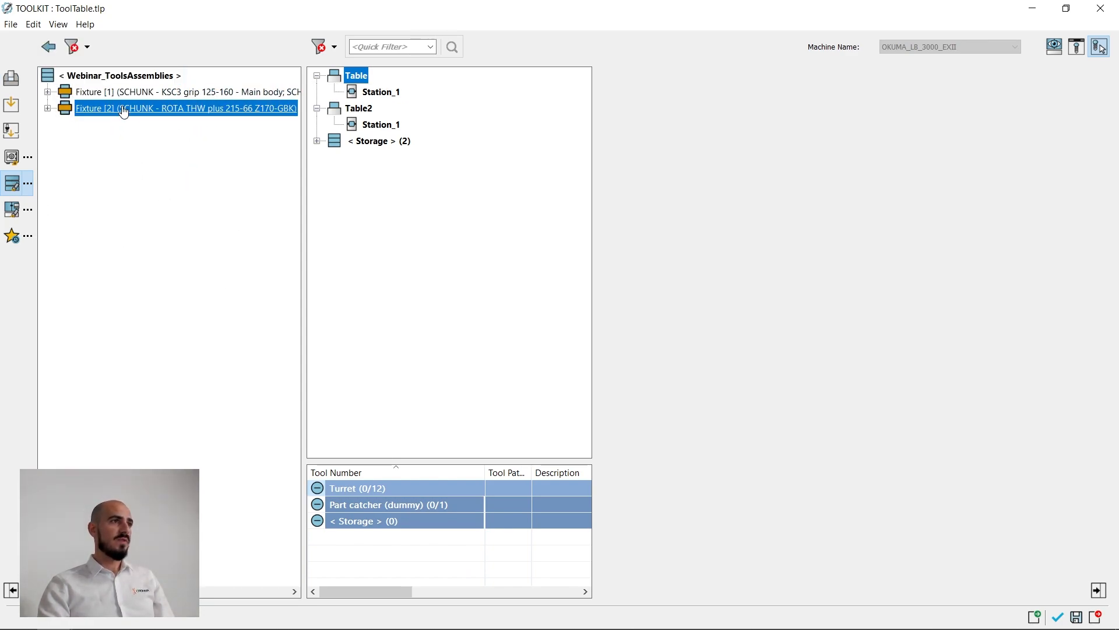
# Step: Mount the SCHUNK - ROTA THW plus fixture on Station_1 of Table and inspect the chuck in the machine preview
pyautogui.click(1056, 49)
pyautogui.moveTo(356, 145); pyautogui.dragTo(837, 146)
pyautogui.moveTo(881, 292); pyautogui.dragTo(876, 320, button='middle')
pyautogui.scroll(5, 720, 368)
pyautogui.moveTo(169, 108); pyautogui.dragTo(395, 93)
pyautogui.scroll(8, 810, 354)
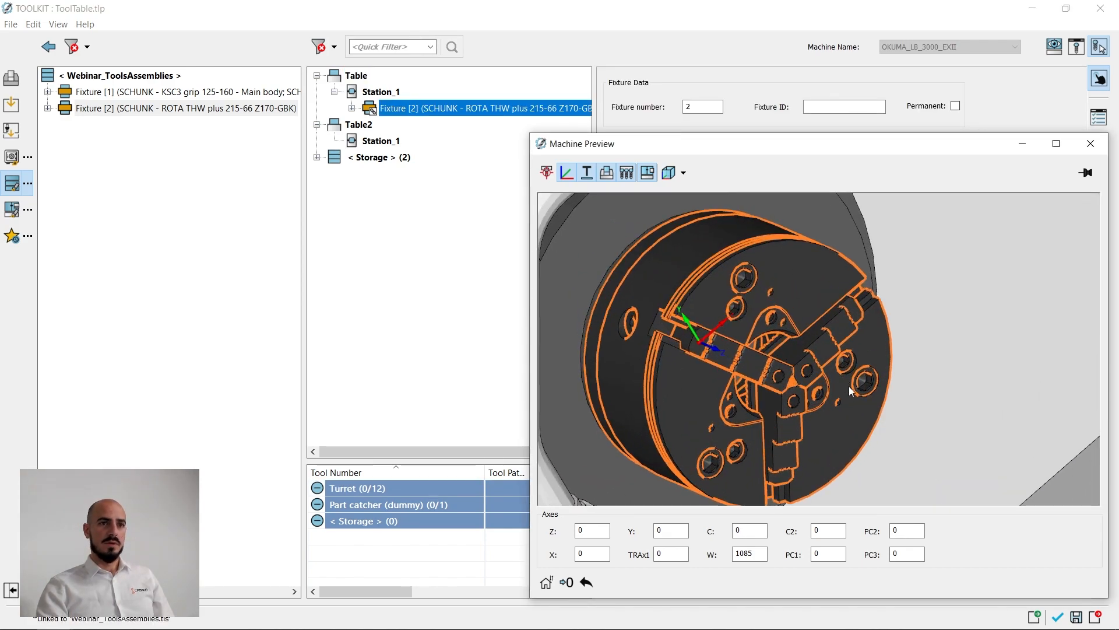
pyautogui.scroll(-8, 851, 388)
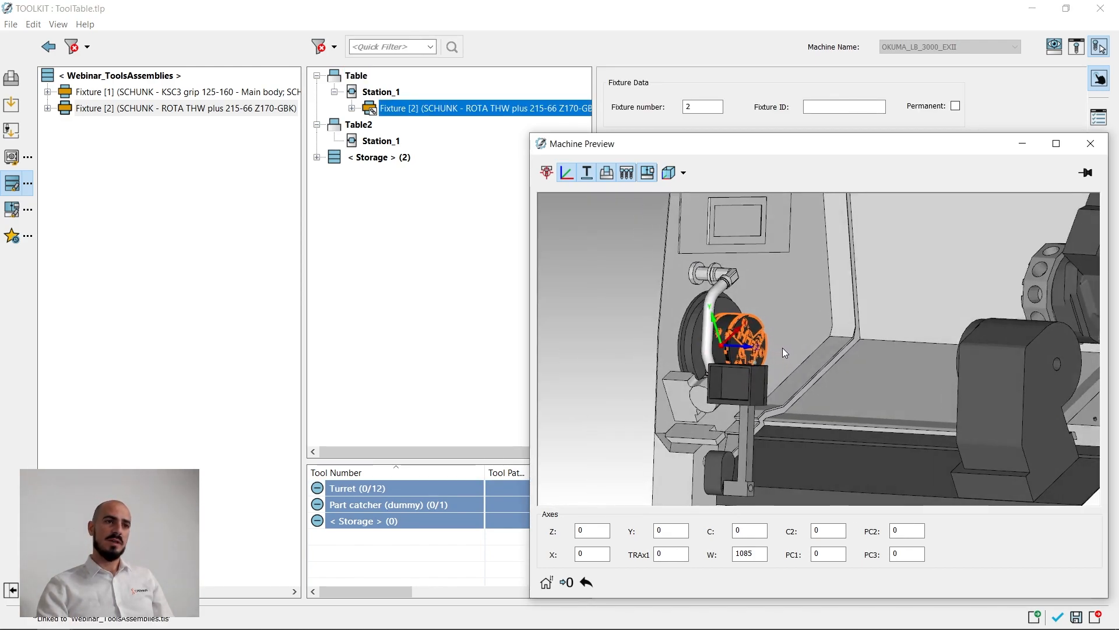
pyautogui.scroll(-4, 783, 352)
pyautogui.scroll(7, 867, 334)
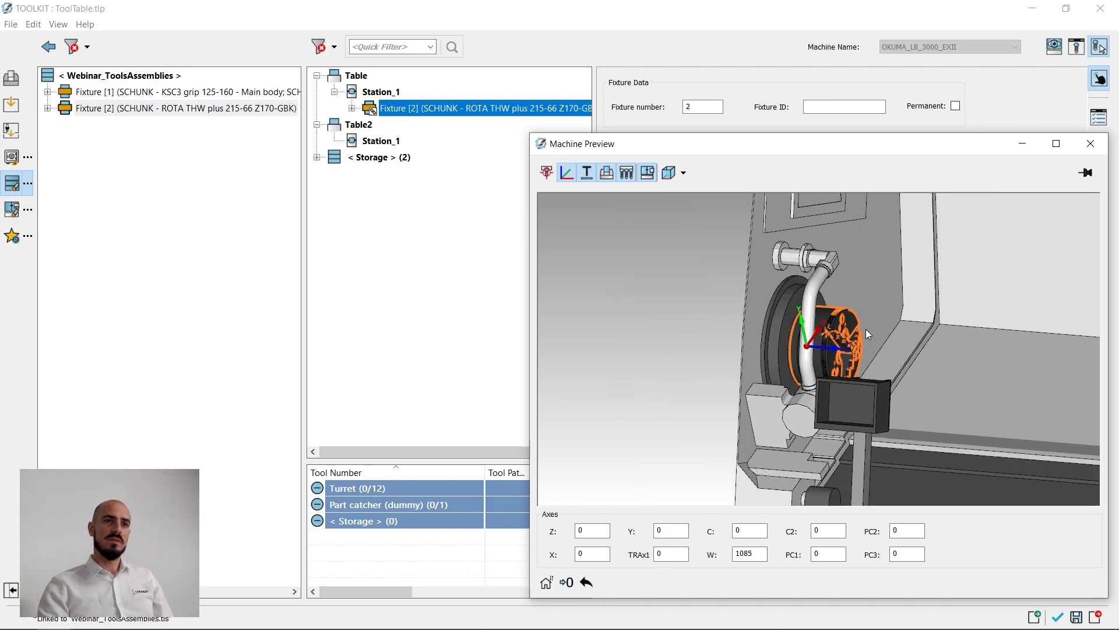
pyautogui.scroll(4, 684, 342)
pyautogui.moveTo(727, 359)
pyautogui.mouseDown(button='middle')
pyautogui.moveTo(754, 362)
pyautogui.moveTo(729, 360)
pyautogui.mouseUp(button='middle')
pyautogui.scroll(-6, 728, 359)
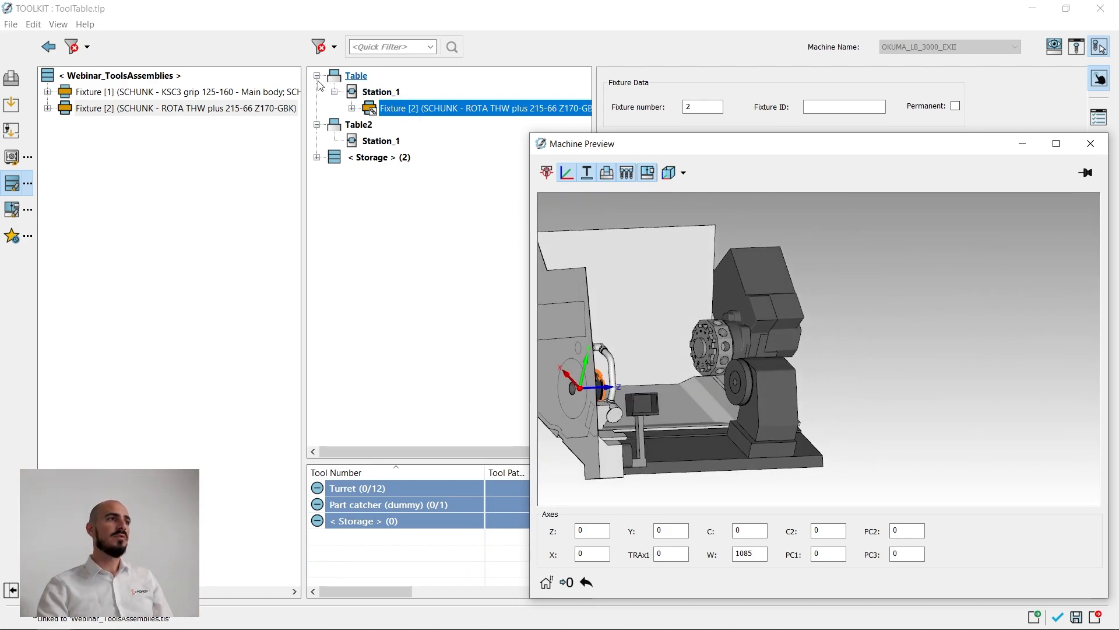
# Step: Mount the same SCHUNK - ROTA THW plus fixture on Station_1 of Table2 and check both spindles in the machine preview
pyautogui.moveTo(125, 111); pyautogui.dragTo(390, 144)
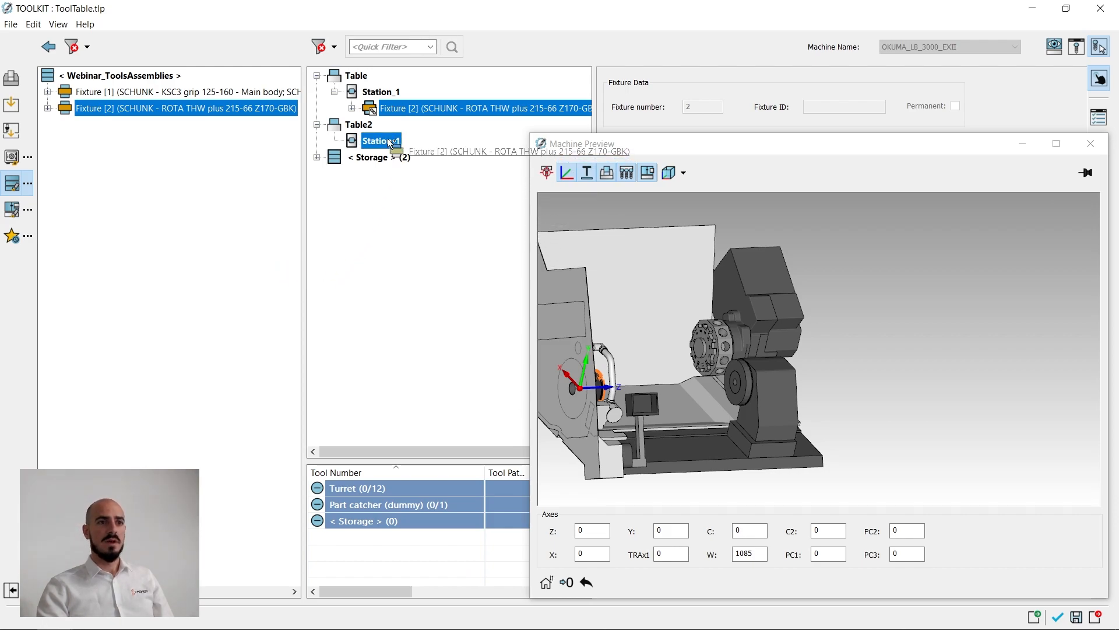
pyautogui.scroll(4, 749, 385)
pyautogui.moveTo(750, 385); pyautogui.dragTo(642, 369, button='middle')
pyautogui.scroll(3, 642, 369)
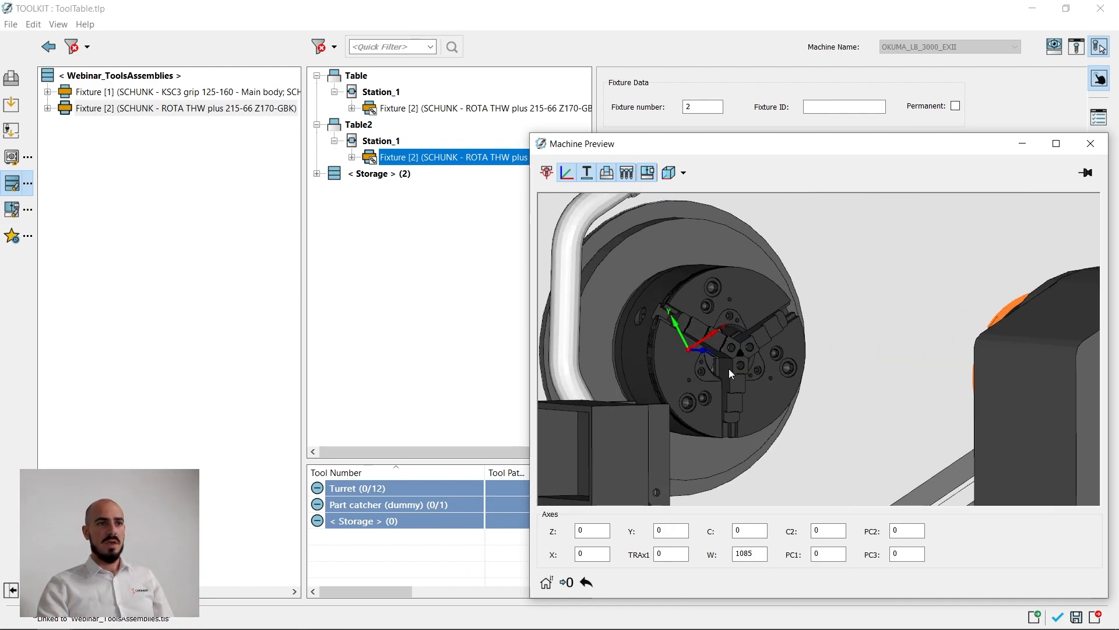
pyautogui.scroll(-1, 781, 358)
pyautogui.scroll(-4, 788, 367)
pyautogui.moveTo(810, 363); pyautogui.dragTo(796, 401, button='middle')
pyautogui.scroll(-3, 687, 407)
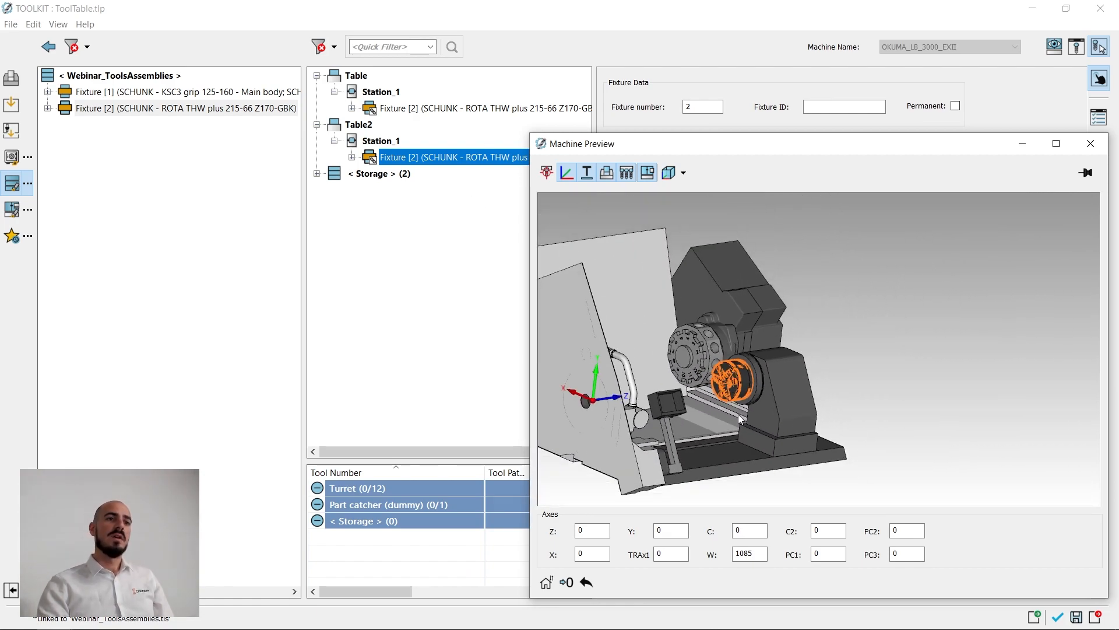
pyautogui.scroll(3, 731, 353)
pyautogui.moveTo(702, 379); pyautogui.dragTo(789, 331, button='middle')
pyautogui.scroll(5, 789, 331)
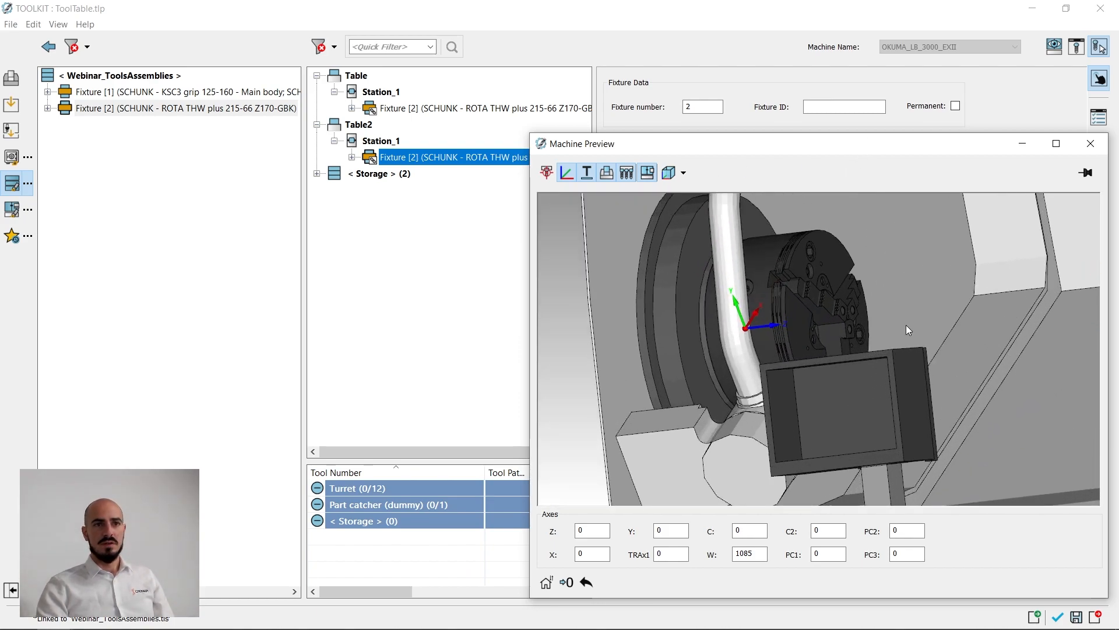
pyautogui.scroll(-5, 783, 376)
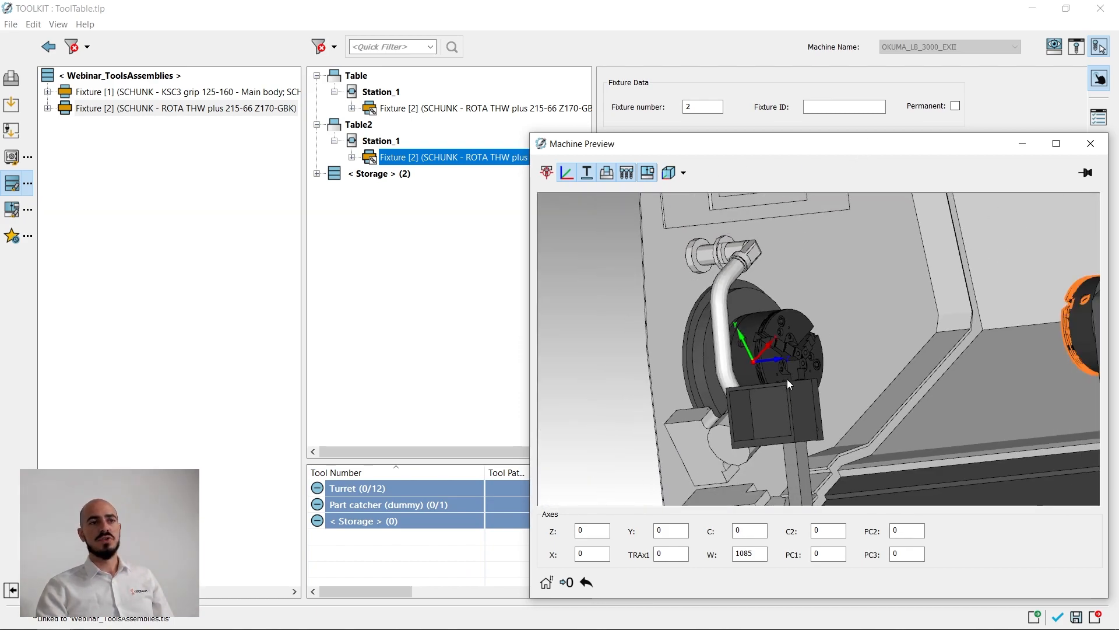
# Step: Select the jaw component of the Table2 fixture and reverse the orientation of its jaws
pyautogui.moveTo(807, 150); pyautogui.dragTo(388, 205)
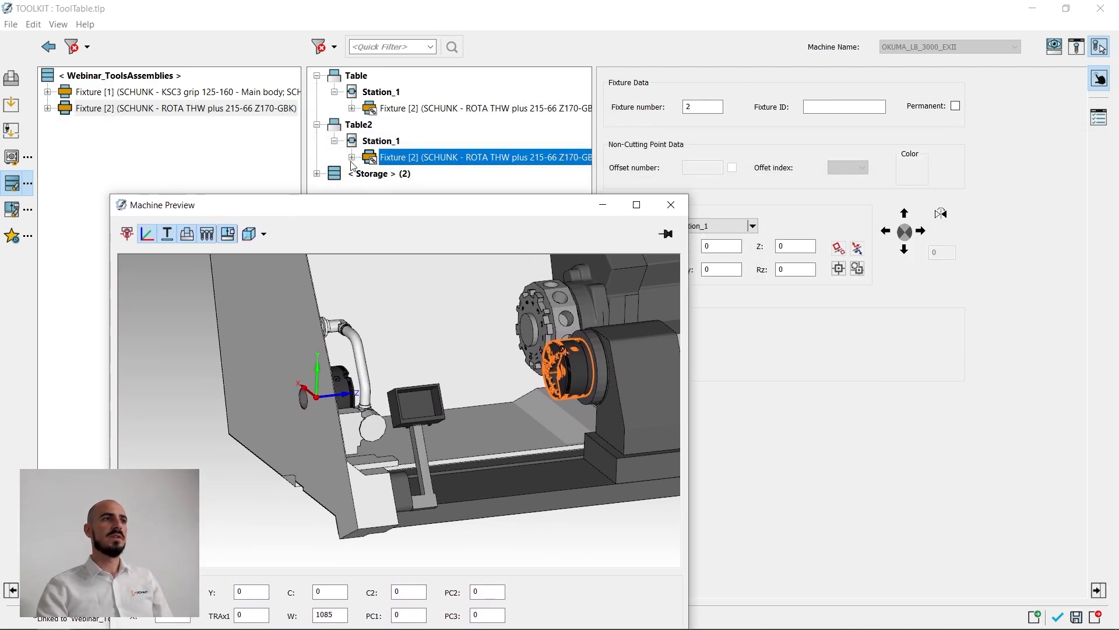
pyautogui.click(352, 158)
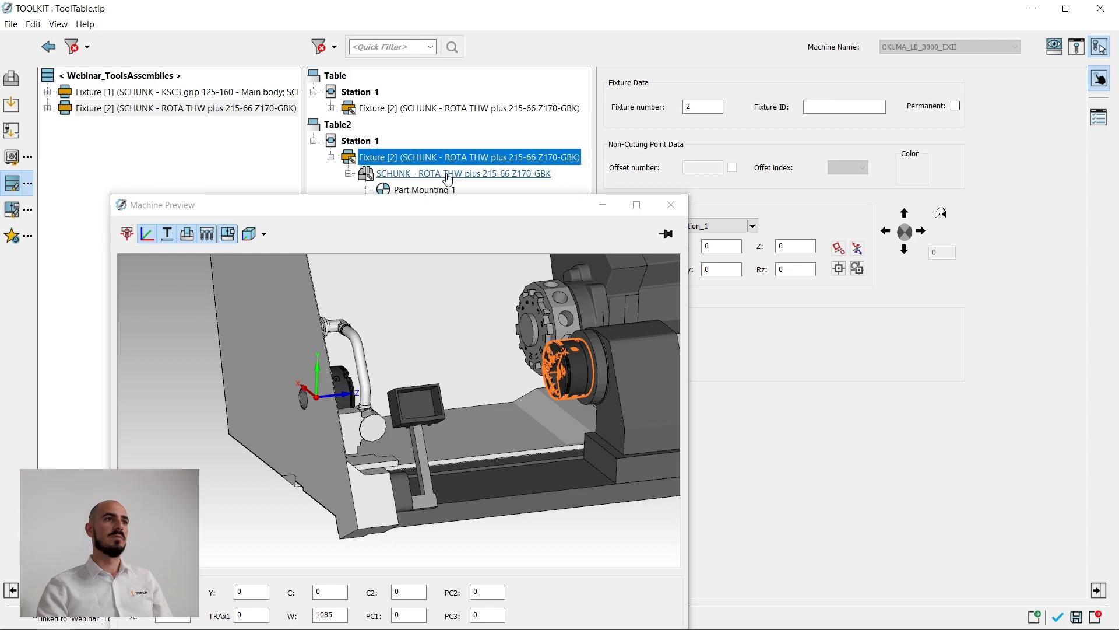
pyautogui.moveTo(457, 206); pyautogui.dragTo(468, 107)
pyautogui.click(455, 209)
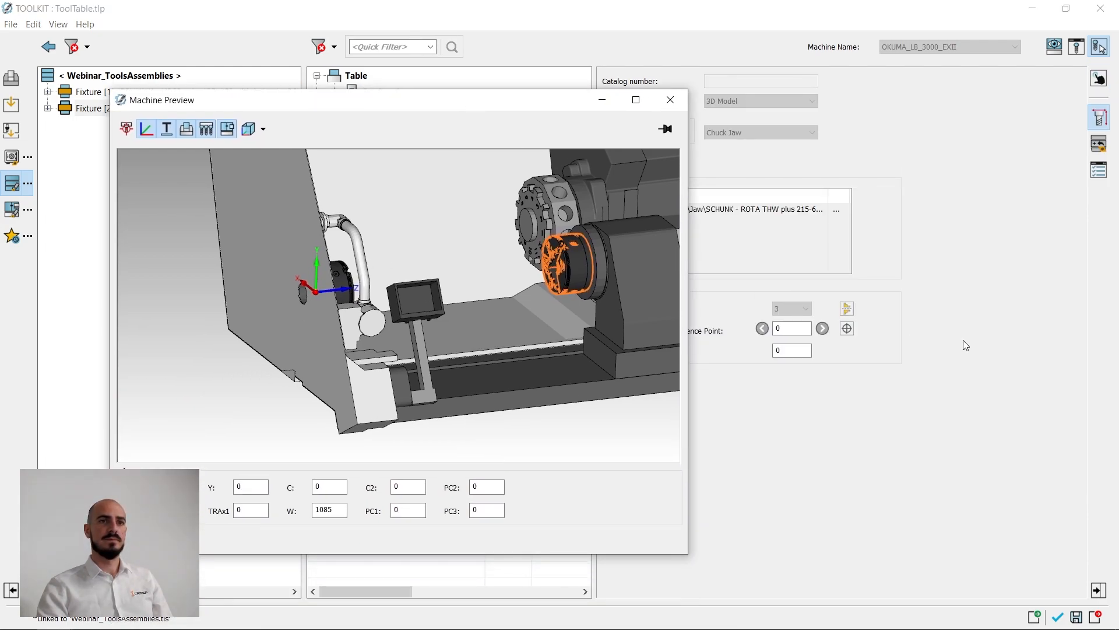
pyautogui.click(851, 312)
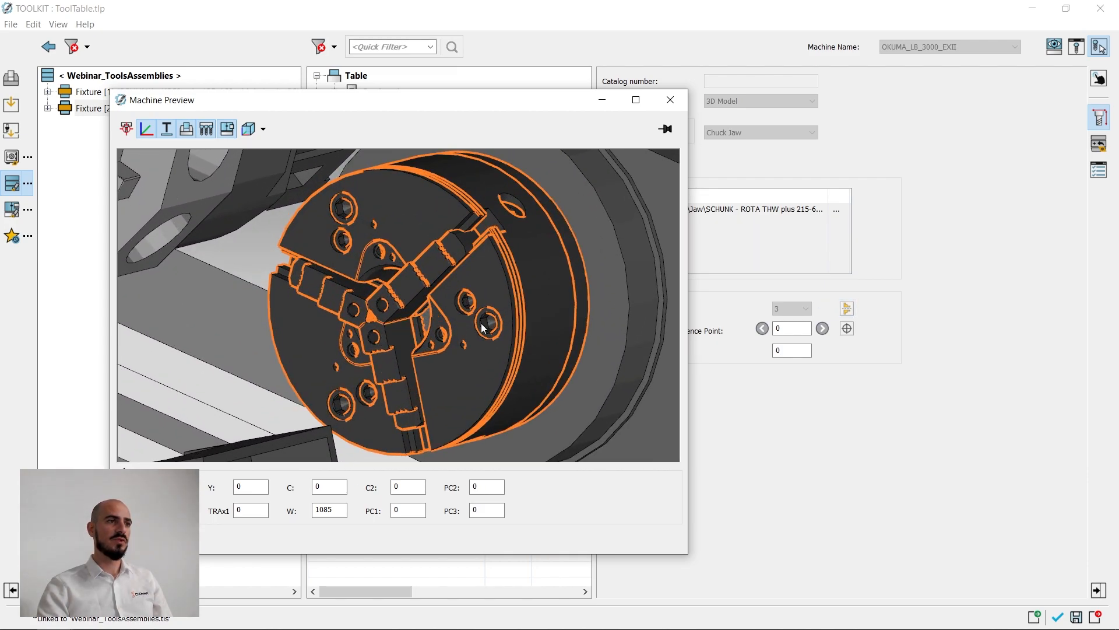
pyautogui.click(842, 310)
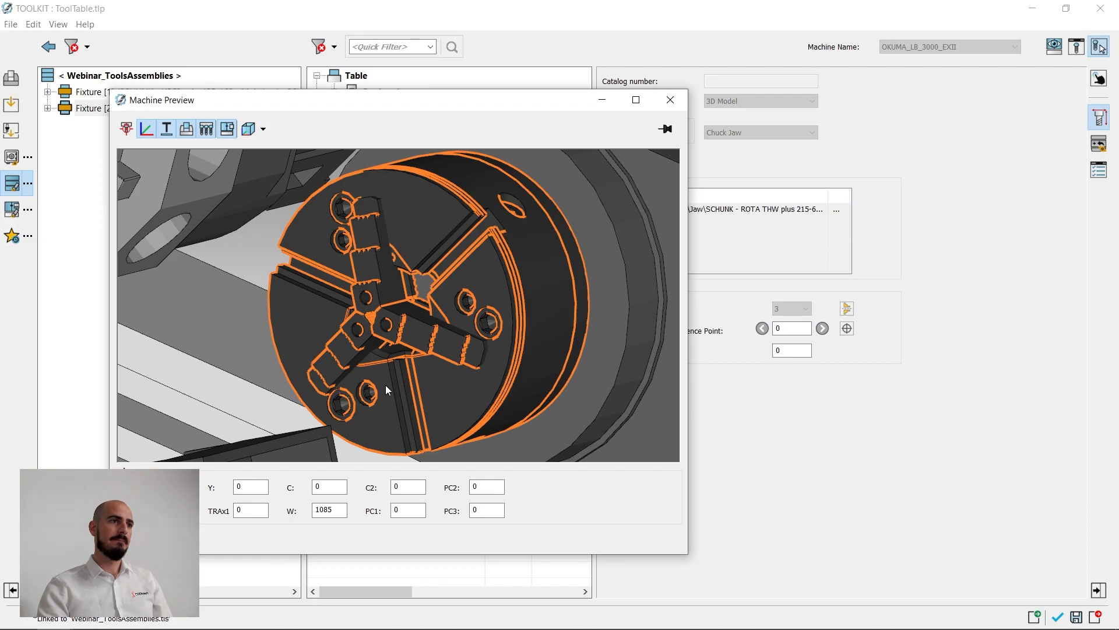
pyautogui.scroll(-3, 542, 341)
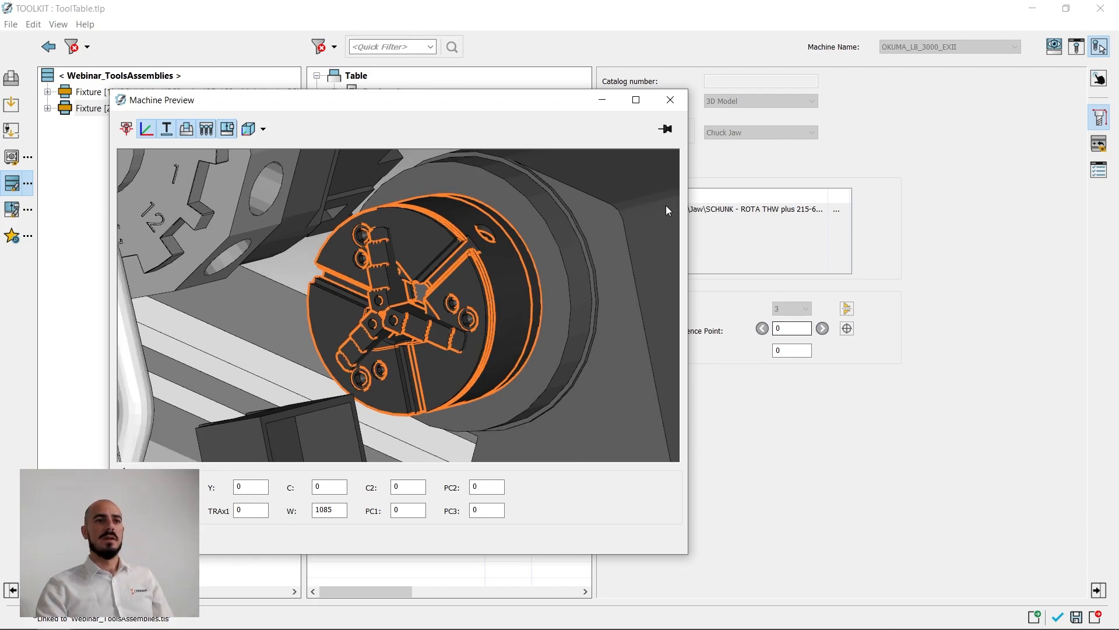
# Step: Set the Table2 jaws' Linear clamping value to 100 and check the jaw positions in the machine preview
pyautogui.moveTo(542, 104); pyautogui.dragTo(499, 78)
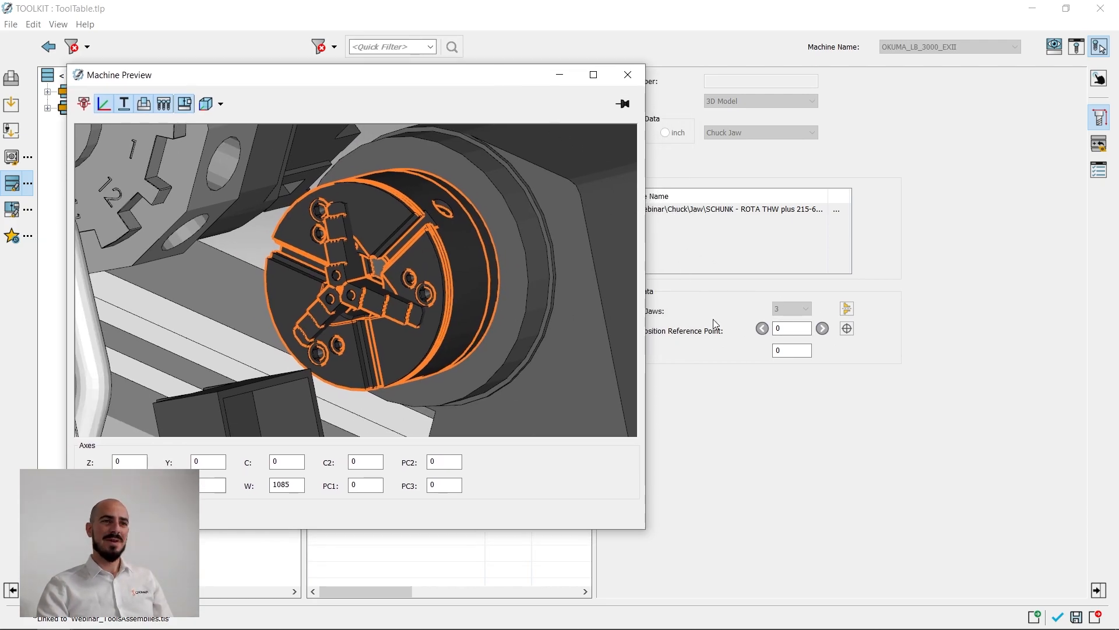
pyautogui.click(794, 352)
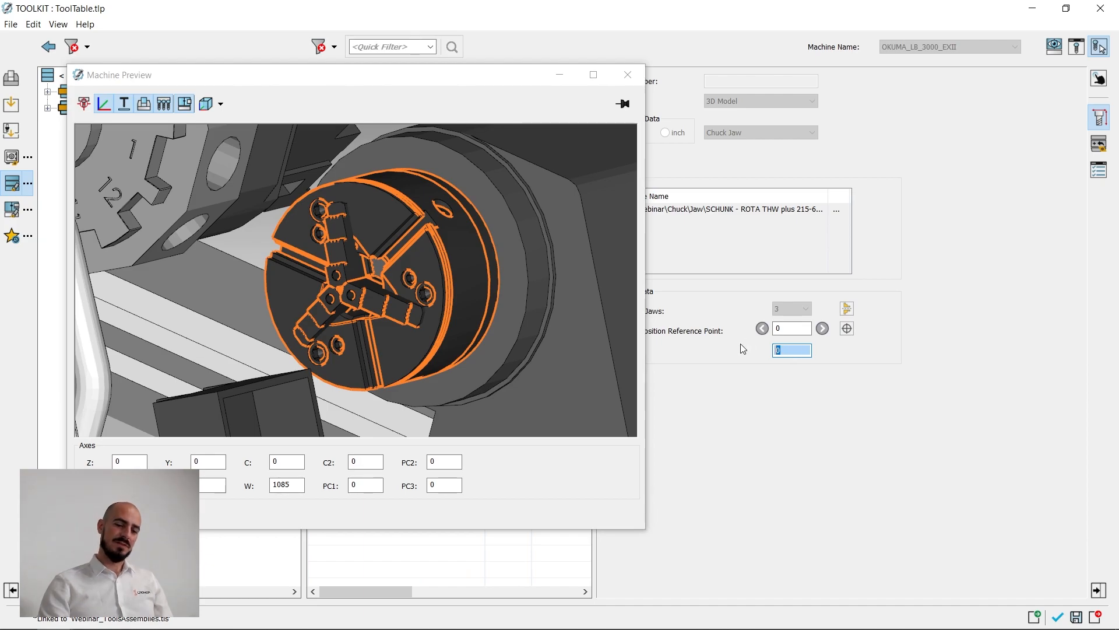
pyautogui.click(801, 327)
pyautogui.scroll(4, 373, 302)
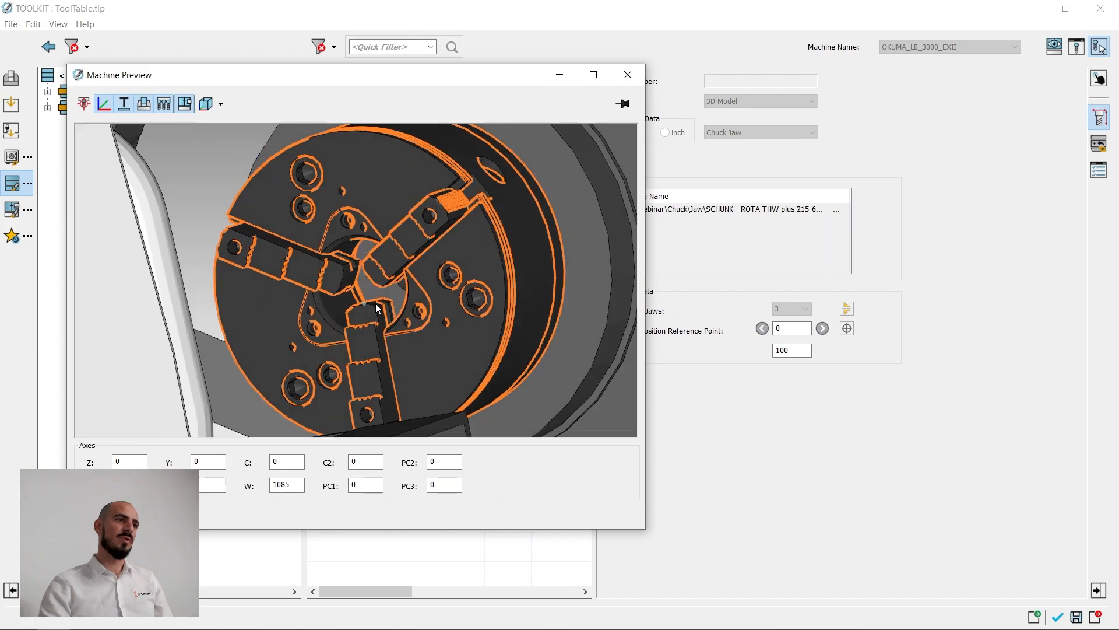
pyautogui.scroll(-2, 371, 309)
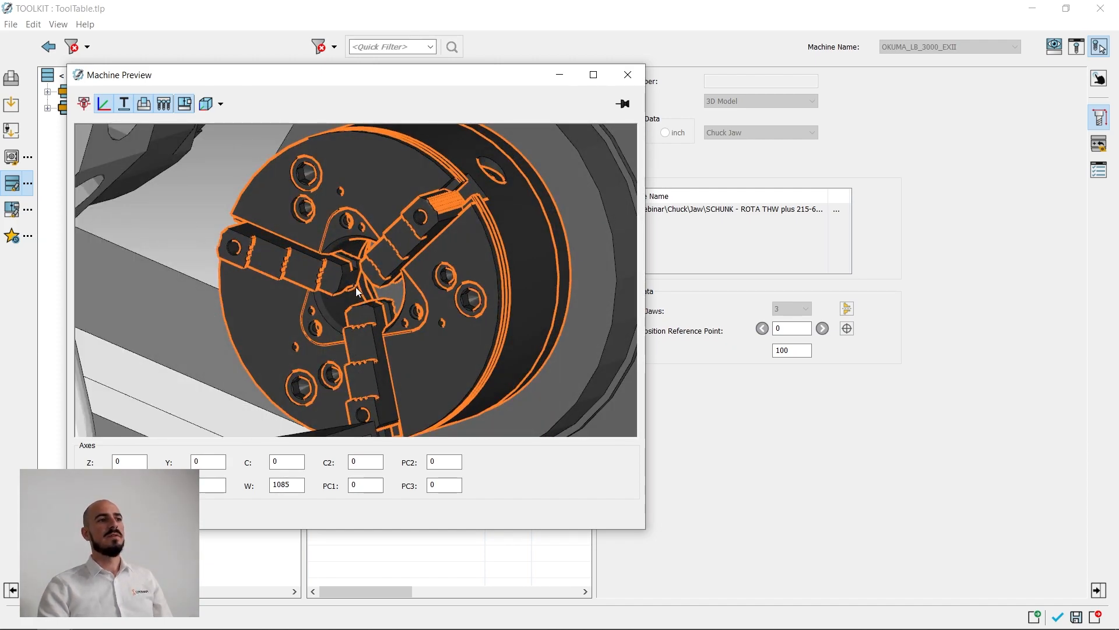
pyautogui.scroll(-3, 356, 287)
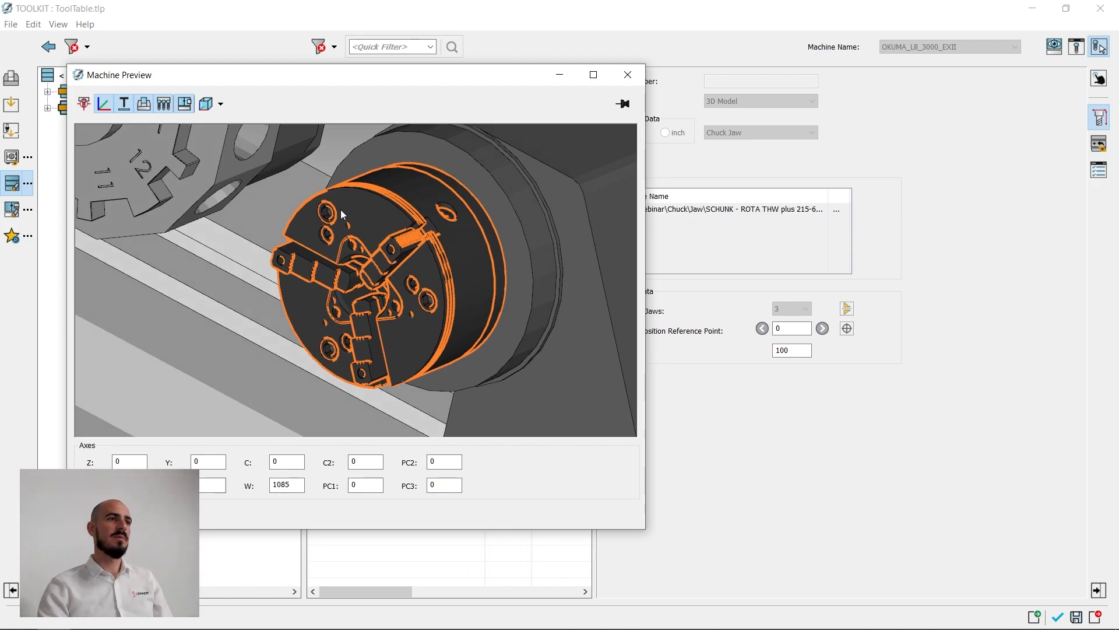
# Step: Set the Table2 jaws' Linear clamping value to 106, check the jaw positions and close the machine preview
pyautogui.click(801, 351)
pyautogui.scroll(3, 800, 353)
pyautogui.scroll(5, 800, 352)
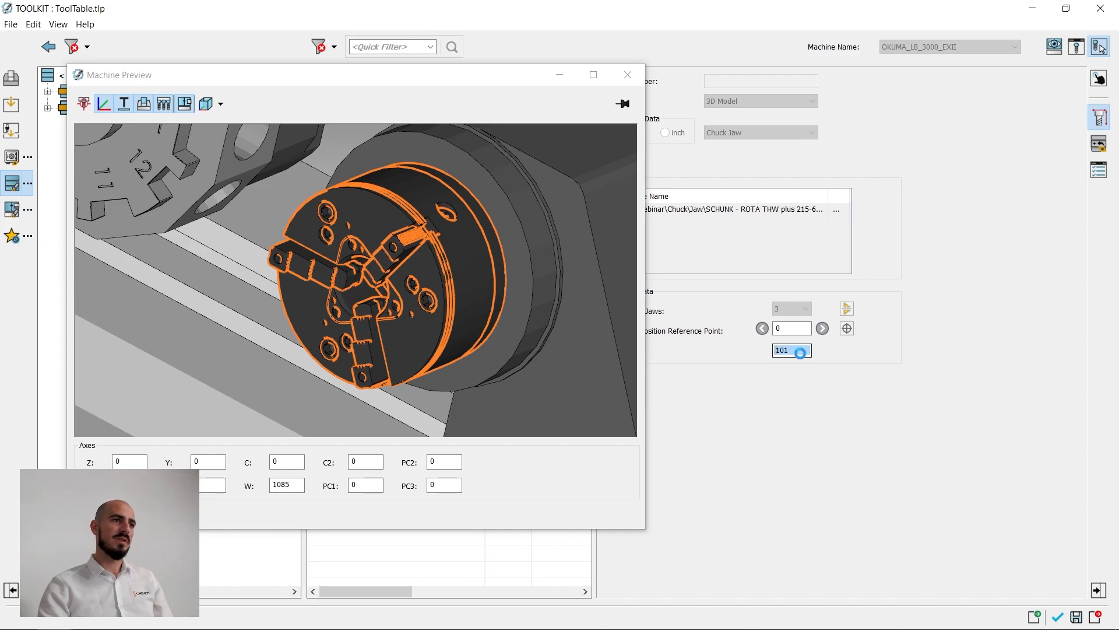
pyautogui.click(371, 331)
pyautogui.scroll(2, 371, 331)
pyautogui.scroll(1, 372, 331)
pyautogui.moveTo(342, 277)
pyautogui.mouseDown(button='middle')
pyautogui.moveTo(367, 268)
pyautogui.moveTo(356, 270)
pyautogui.mouseUp(button='middle')
pyautogui.scroll(-3, 457, 284)
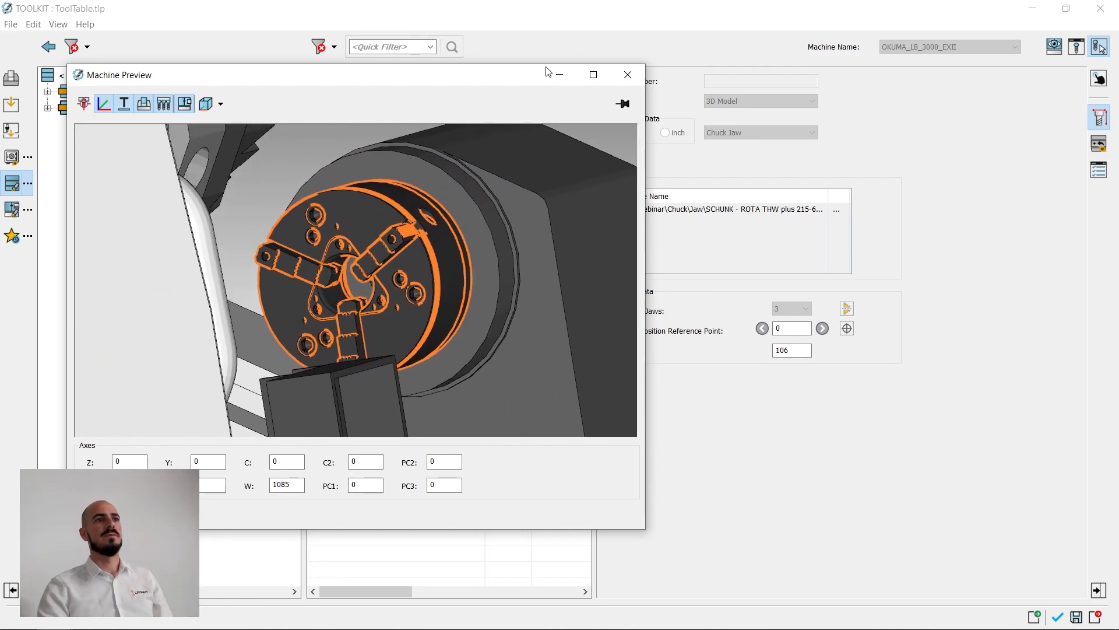
pyautogui.click(628, 74)
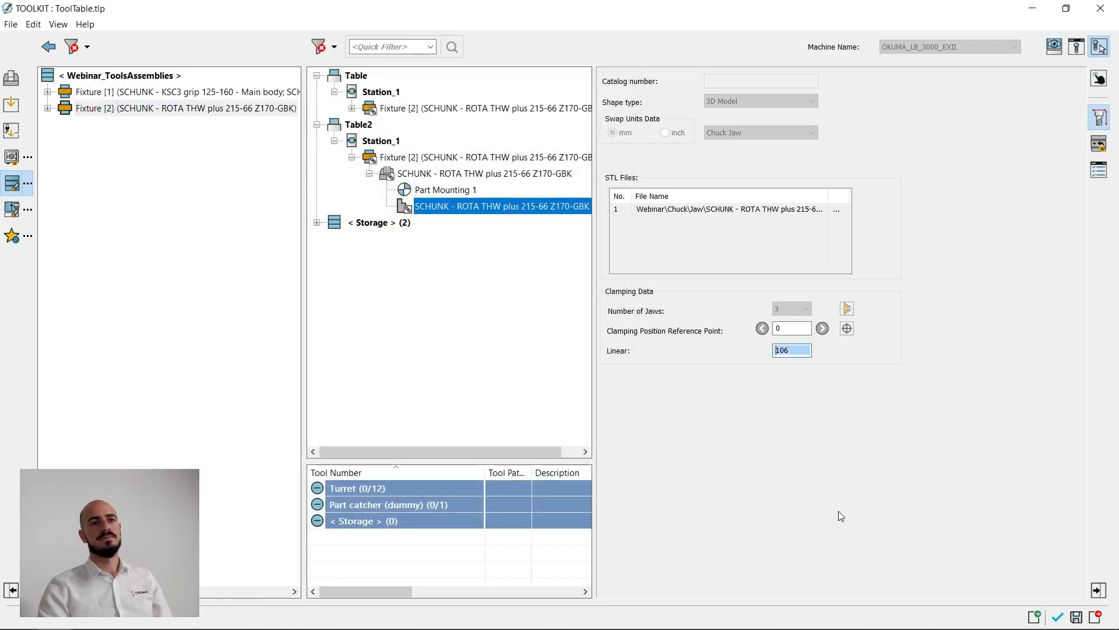
# Step: Select the fixture on Table's Station_1 and accept it as the Table fixture for the machine setup
pyautogui.click(1058, 620)
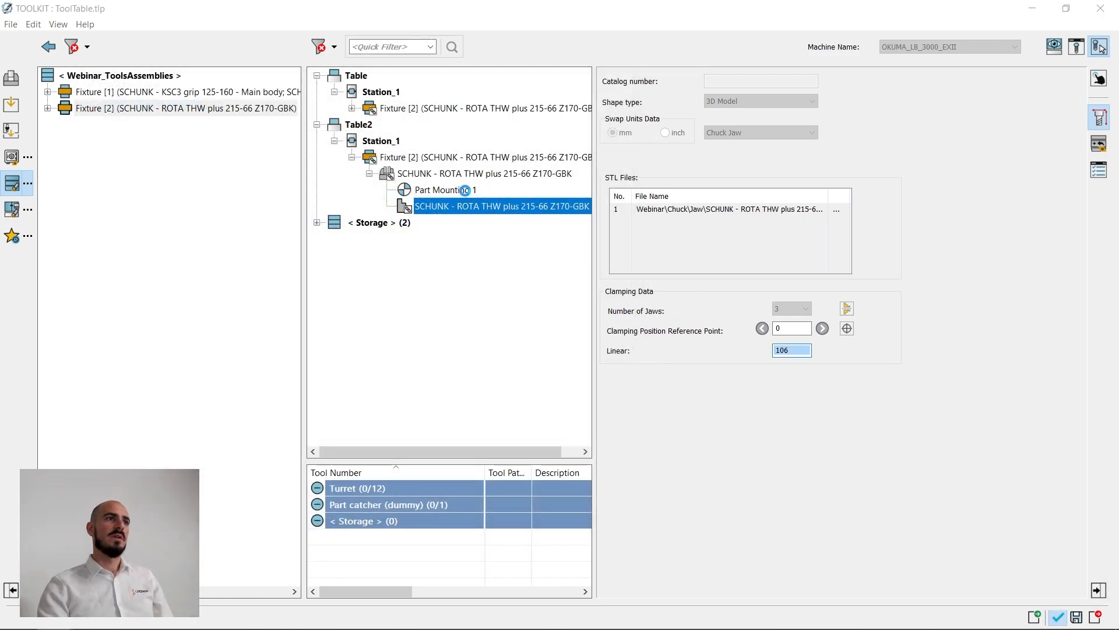
pyautogui.click(628, 376)
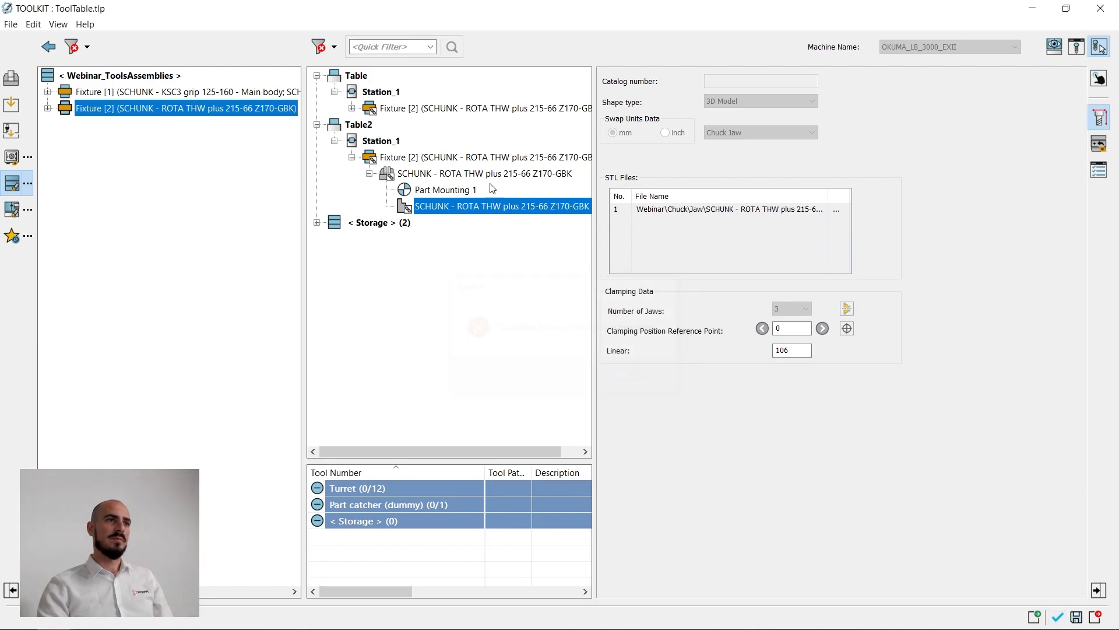
pyautogui.click(434, 109)
pyautogui.click(1058, 618)
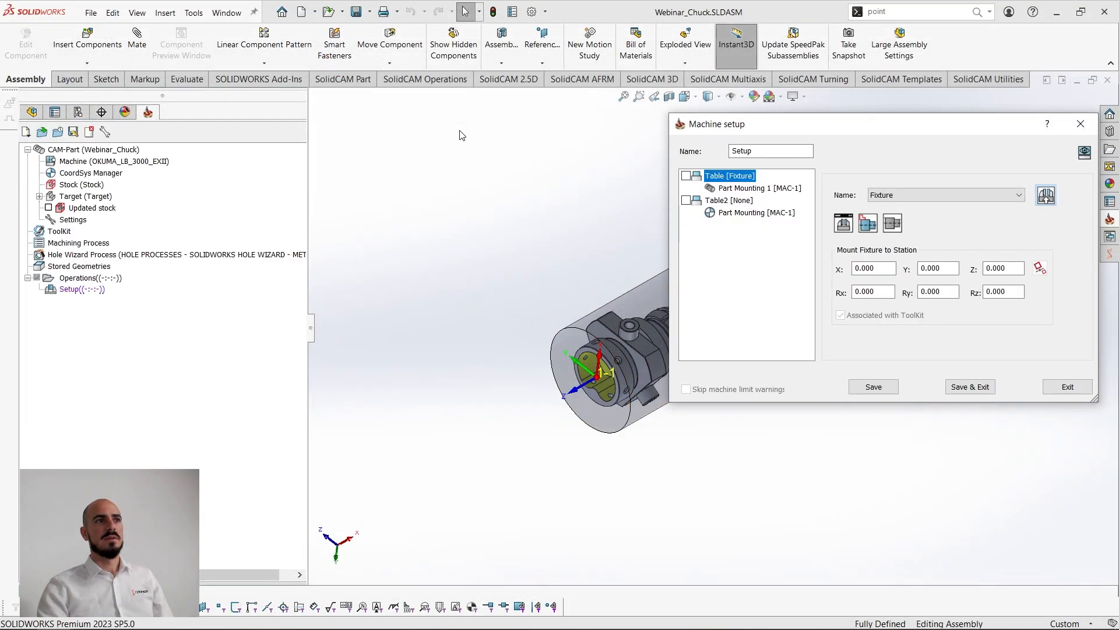
# Step: Open the machine setup's preview and examine how the part sits in the chuck on the Table station
pyautogui.keyDown('ctrl'); pyautogui.moveTo(430, 362); pyautogui.dragTo(575, 355, button='middle'); pyautogui.keyUp('ctrl')
pyautogui.scroll(2, 571, 354)
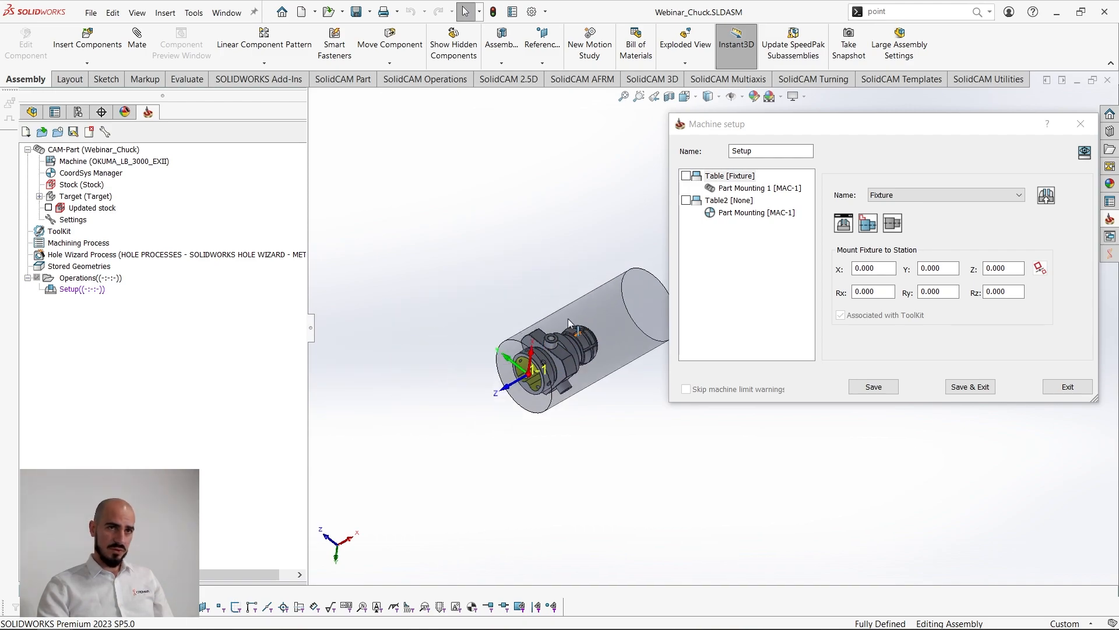
pyautogui.click(1085, 153)
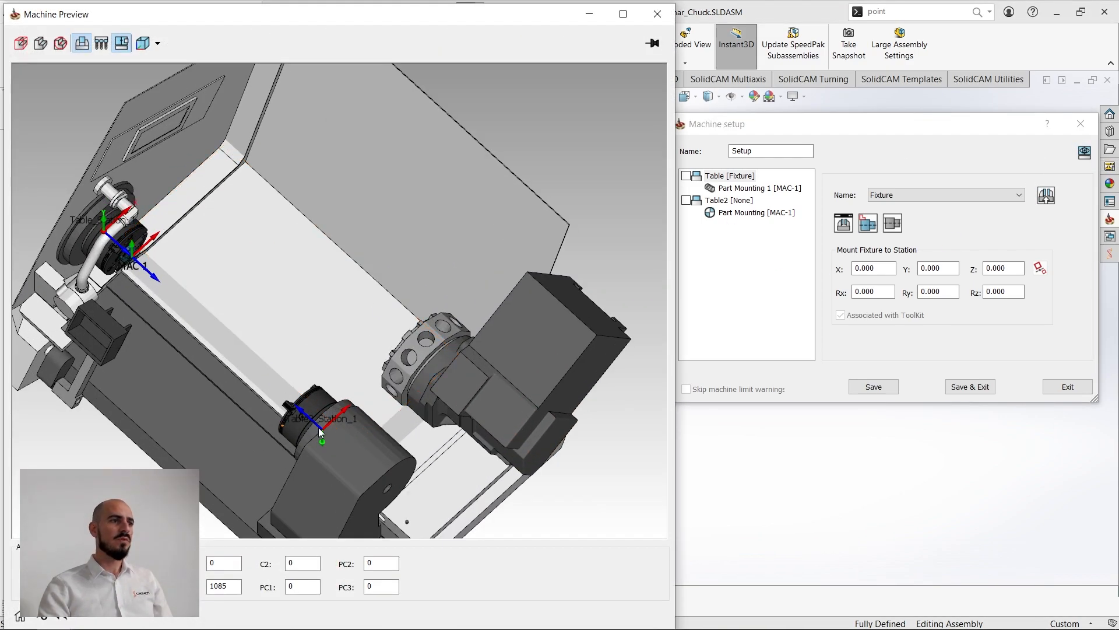
pyautogui.keyDown('ctrl'); pyautogui.moveTo(299, 430); pyautogui.dragTo(469, 423, button='middle'); pyautogui.keyUp('ctrl')
pyautogui.moveTo(469, 340); pyautogui.dragTo(366, 350, button='middle')
pyautogui.scroll(-5, 268, 341)
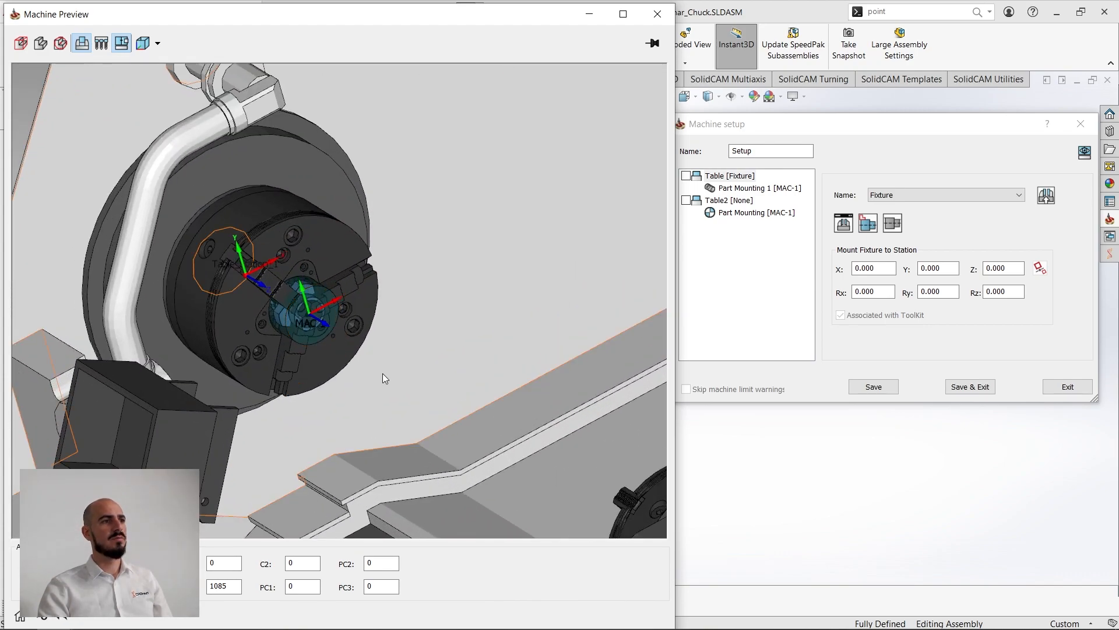
pyautogui.scroll(7, 382, 368)
pyautogui.scroll(-2, 647, 344)
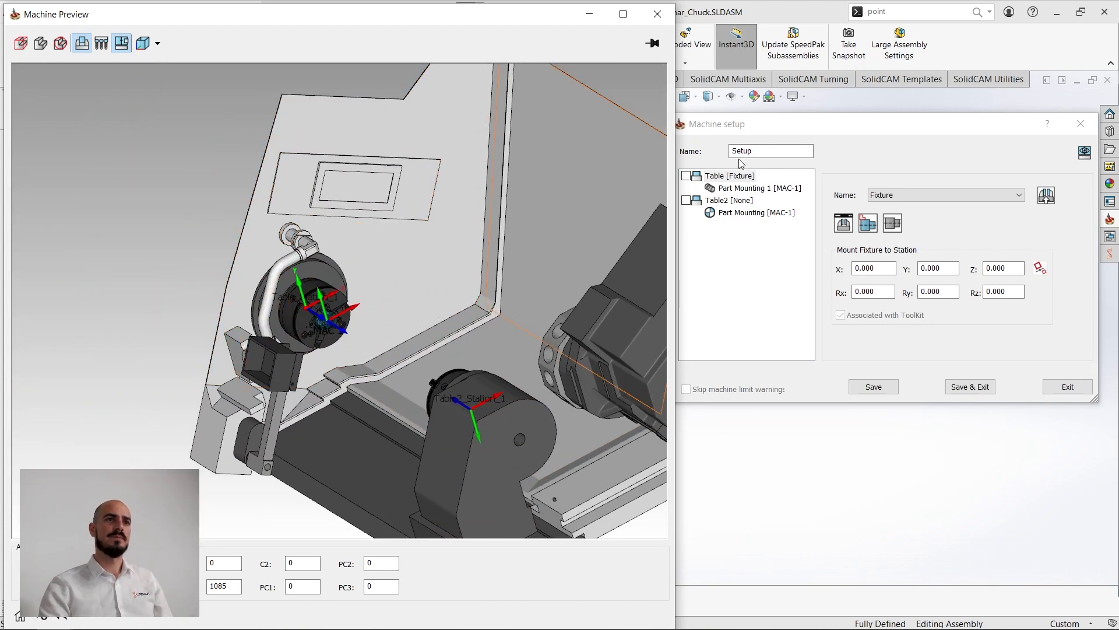
# Step: Set the Linear clamping value of the Table's part mounting to 5, and increase it to 30
pyautogui.click(772, 188)
pyautogui.scroll(-5, 319, 322)
pyautogui.scroll(-4, 319, 323)
pyautogui.click(1027, 330)
pyautogui.write('5')
pyautogui.press('Return')
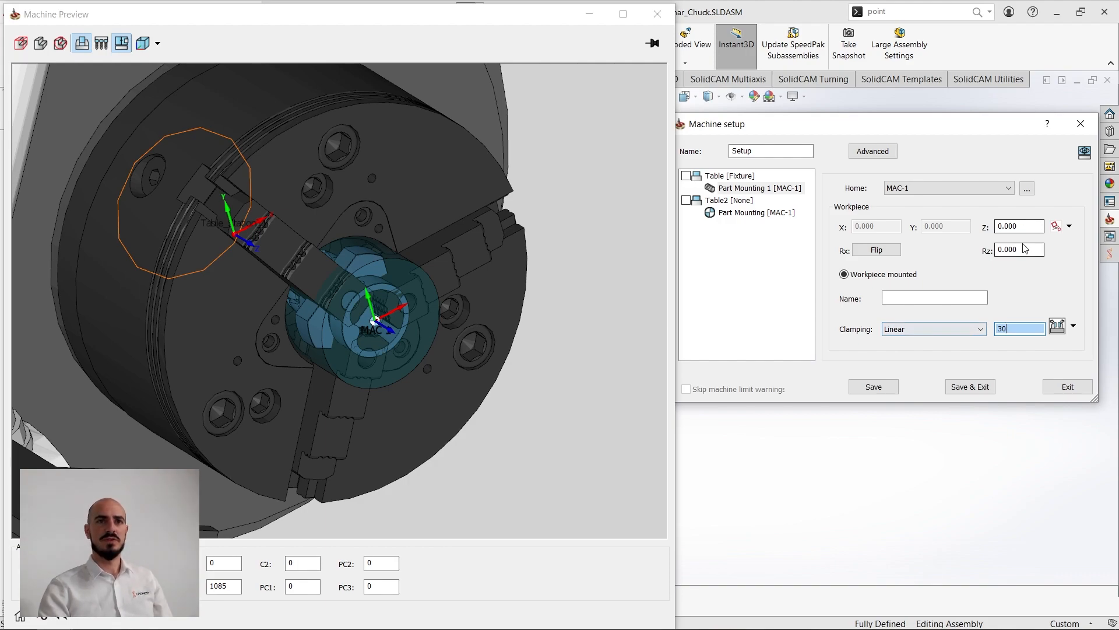
pyautogui.write('30')
pyautogui.press('Return')
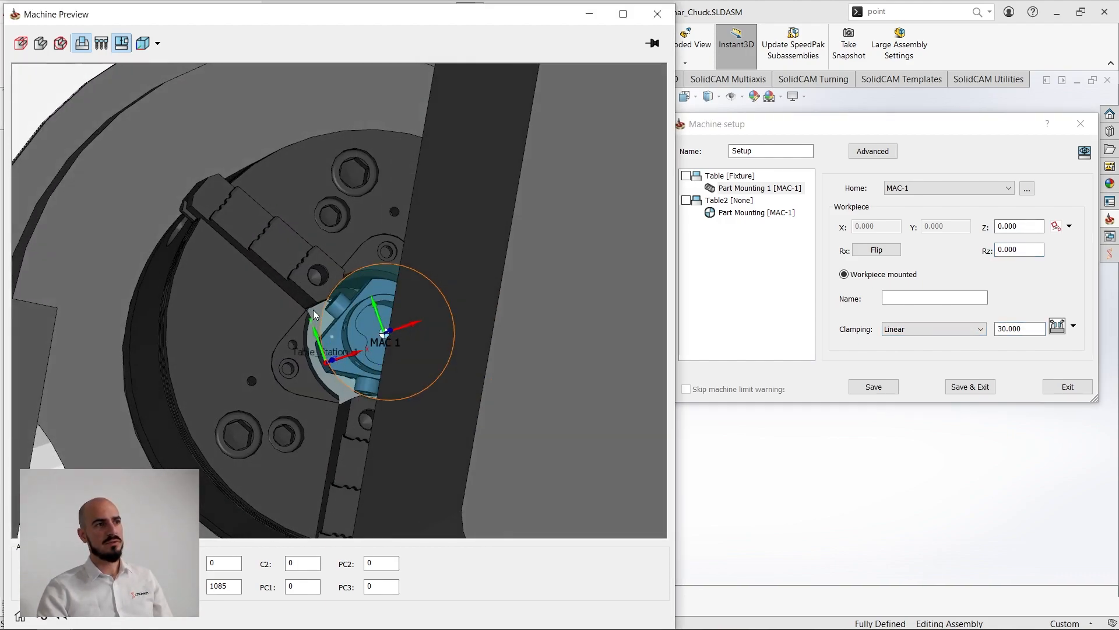
# Step: Raise the Table mounting's Linear clamping value to 42 in single steps and check the jaw positions around the stock
pyautogui.moveTo(1042, 328); pyautogui.dragTo(969, 331)
pyautogui.press('Up')
pyautogui.press('Up')
pyautogui.press('Up')
pyautogui.press('Up')
pyautogui.press('Up')
pyautogui.press('Up')
pyautogui.press('Up')
pyautogui.press('Up')
pyautogui.press('Up')
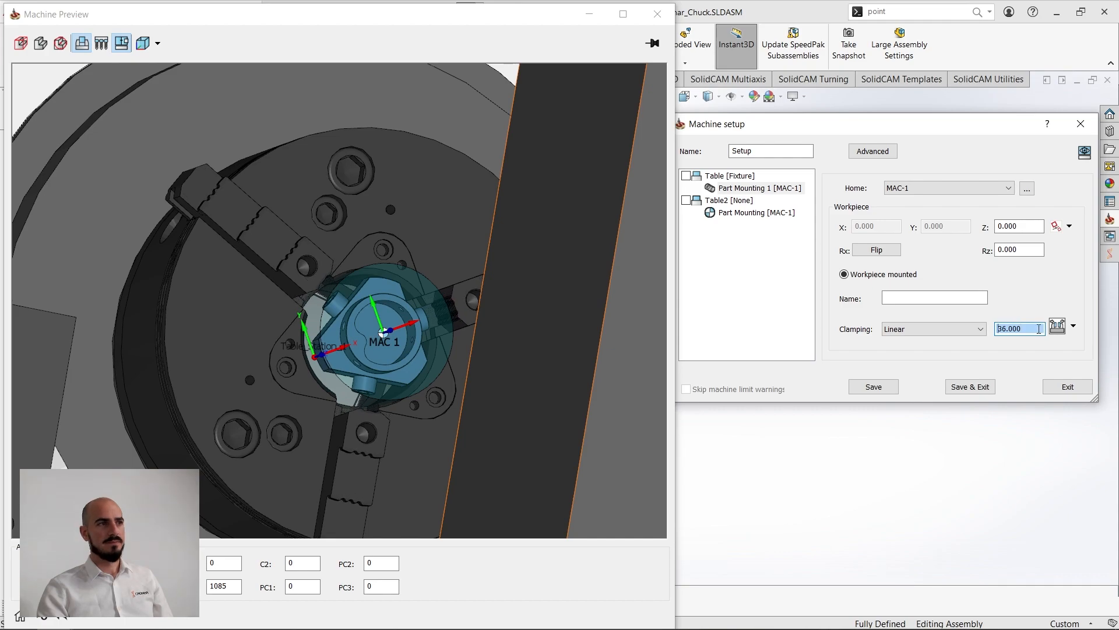
pyautogui.press('Up')
pyautogui.press('Up')
pyautogui.press('Up')
pyautogui.click(1019, 226)
pyautogui.scroll(-4, 379, 322)
pyautogui.keyDown('ctrl'); pyautogui.moveTo(379, 321); pyautogui.dragTo(197, 324, button='middle'); pyautogui.keyUp('ctrl')
pyautogui.scroll(3, 332, 344)
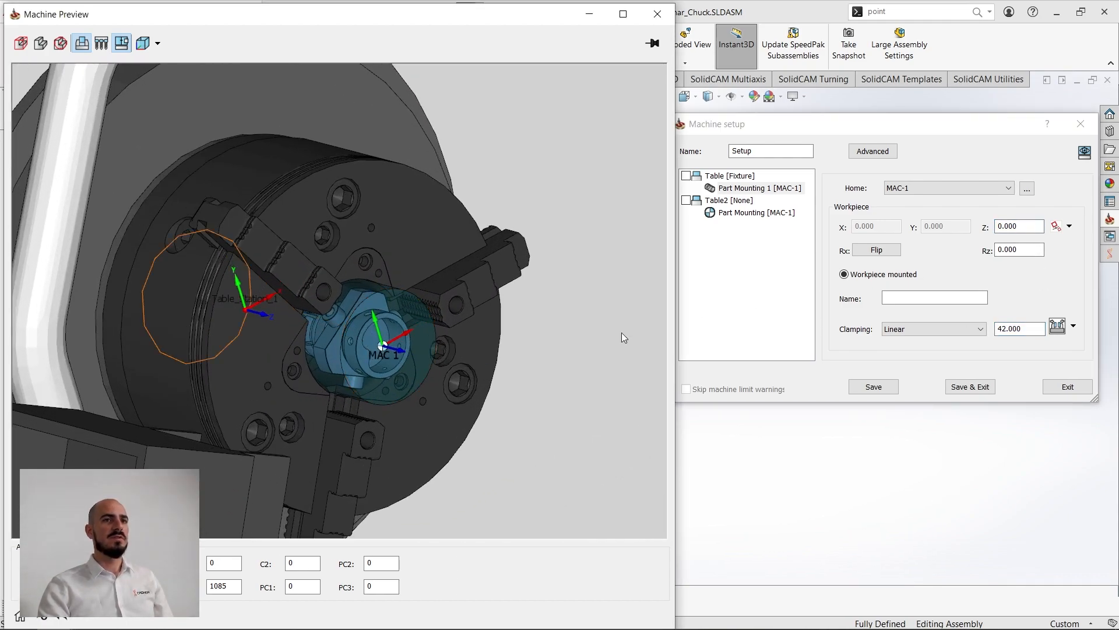
# Step: Shift the Table workpiece along Z to 100 and check how far it stands out of the chuck
pyautogui.click(1015, 228)
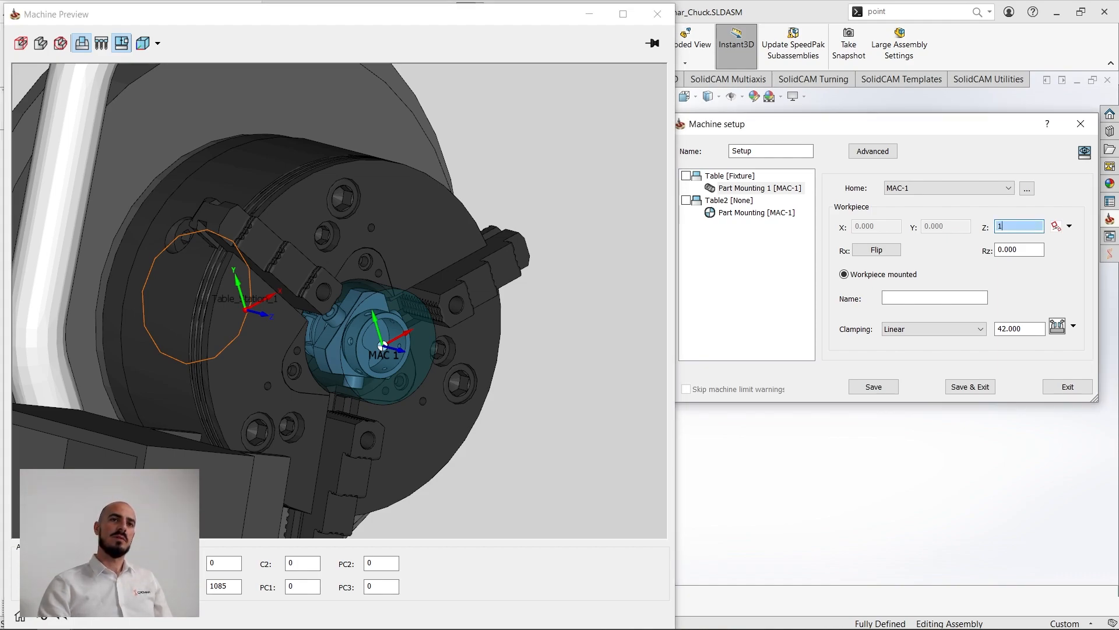
pyautogui.click(1013, 250)
pyautogui.scroll(-3, 352, 316)
pyautogui.moveTo(408, 276); pyautogui.dragTo(371, 337, button='middle')
pyautogui.click(1035, 226)
pyautogui.scroll(1, 1034, 226)
pyautogui.scroll(-14, 1035, 226)
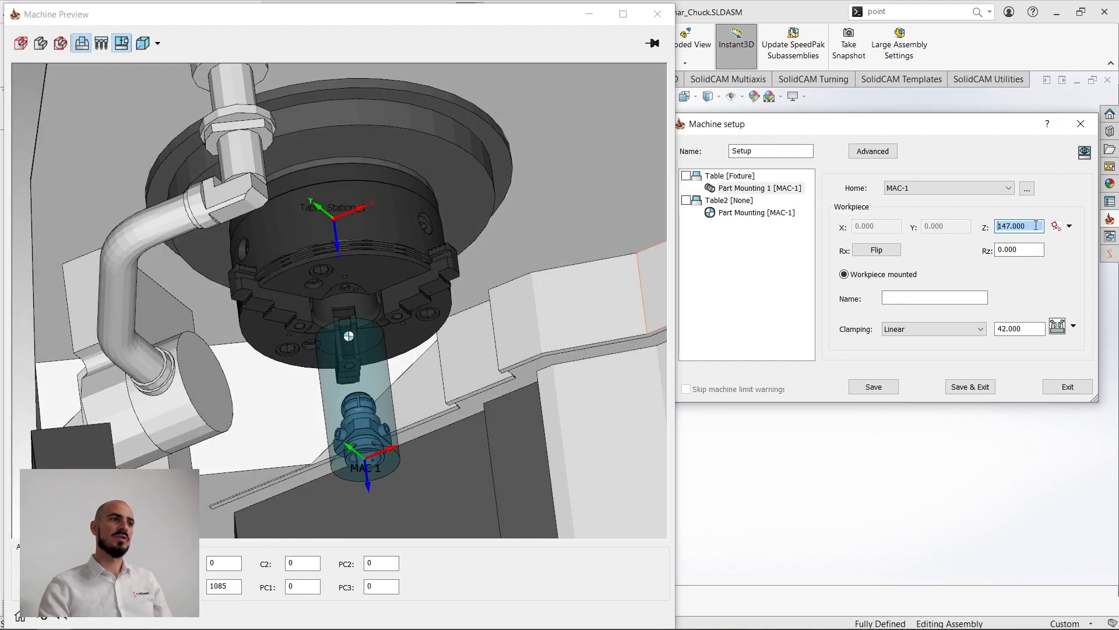
pyautogui.scroll(-12, 1024, 224)
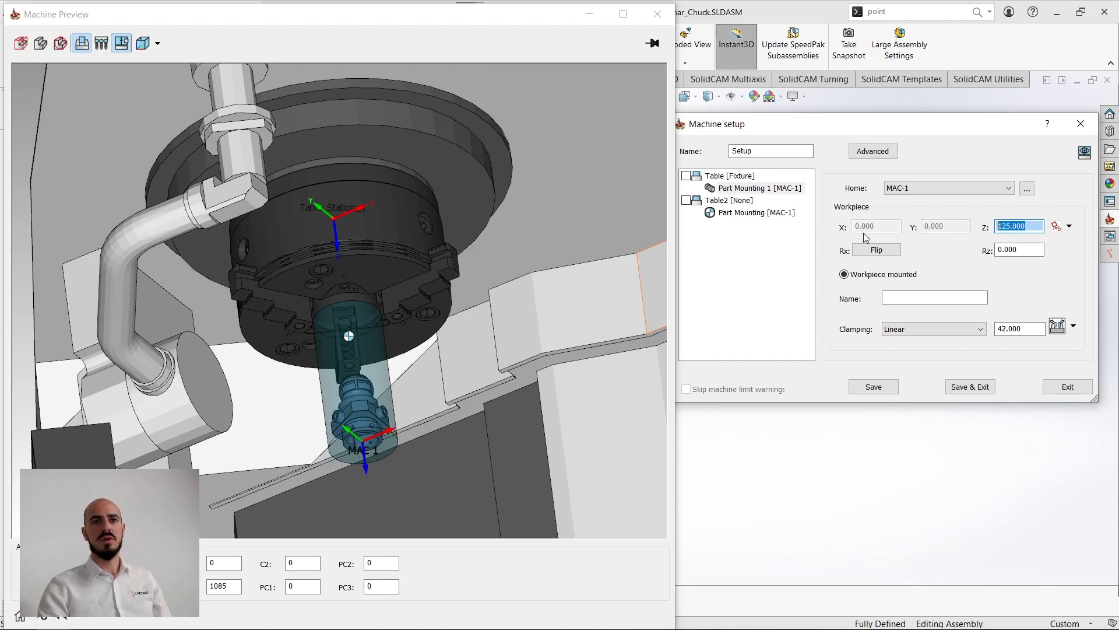
pyautogui.click(1035, 249)
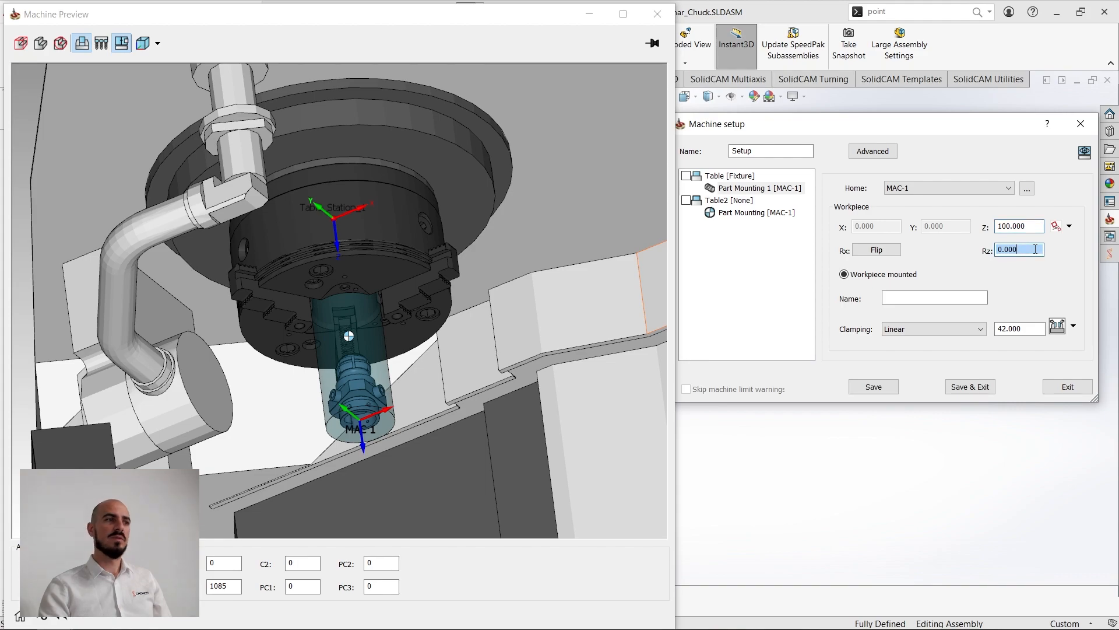
# Step: Set the Table workpiece's Z position to 150
pyautogui.click(1027, 227)
pyautogui.write('150')
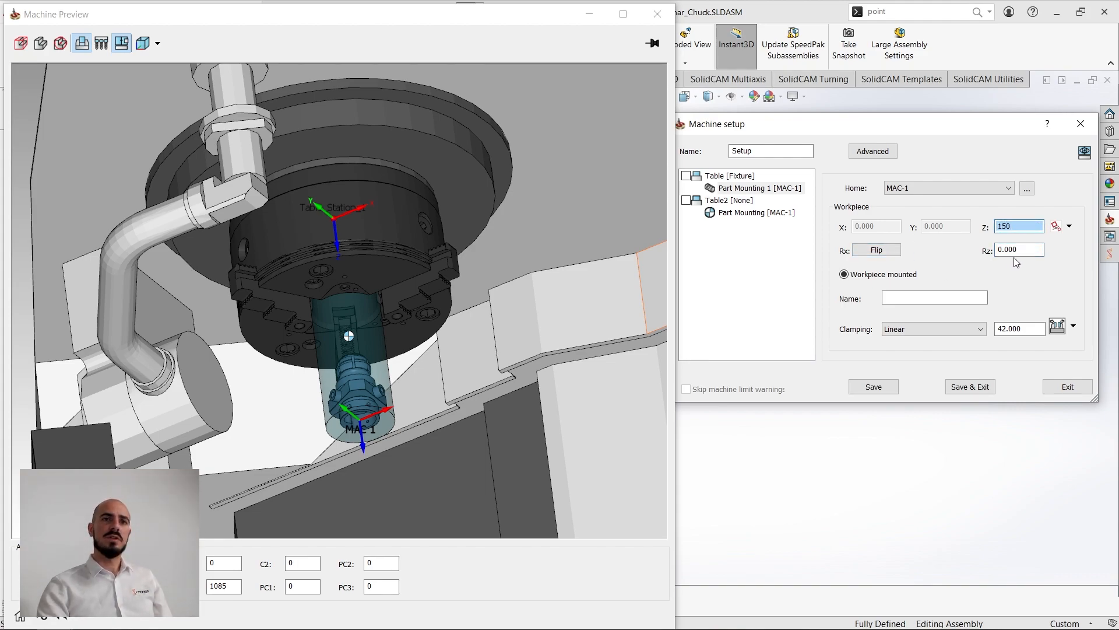
pyautogui.click(1012, 252)
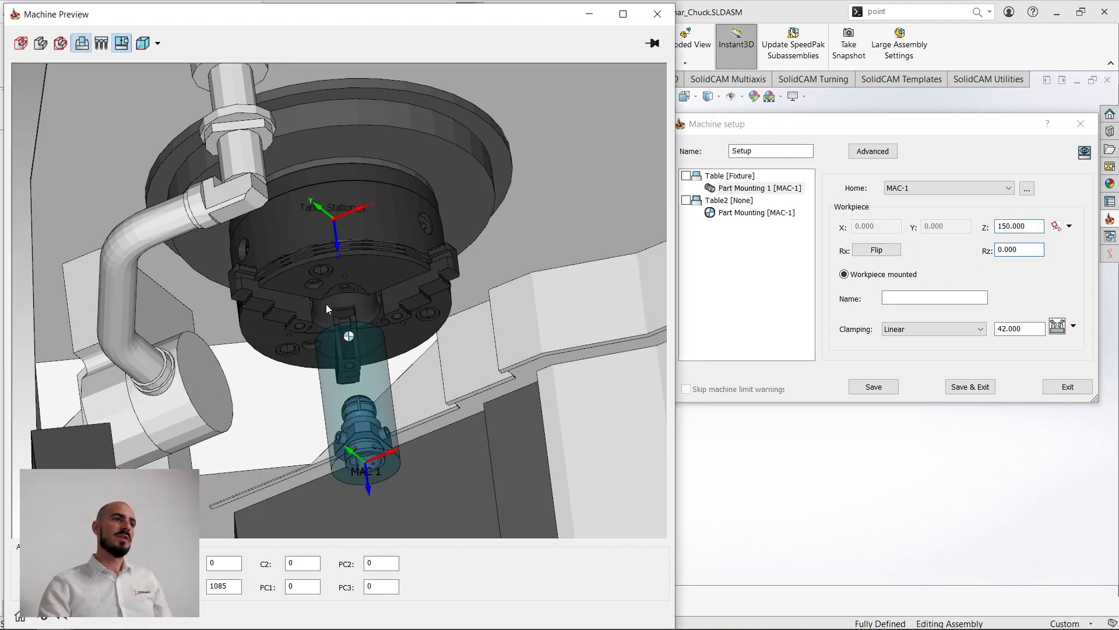
# Step: Match the stock's rear face to the chuck's front face at distance 0.0 and accept the workpiece position
pyautogui.click(1059, 226)
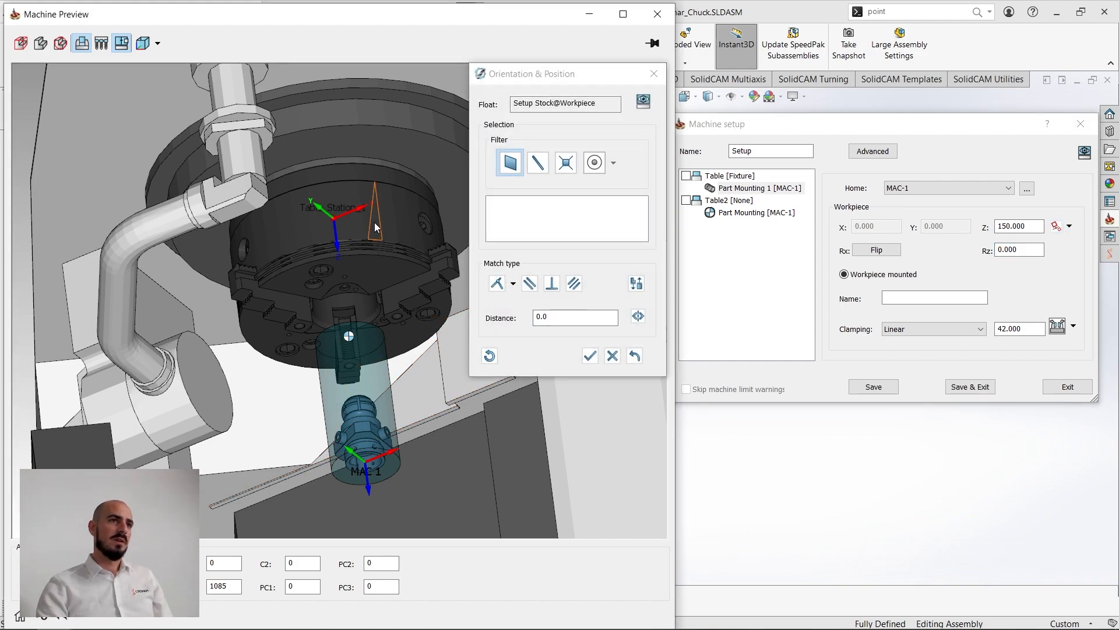
pyautogui.moveTo(360, 246); pyautogui.dragTo(364, 265, button='middle')
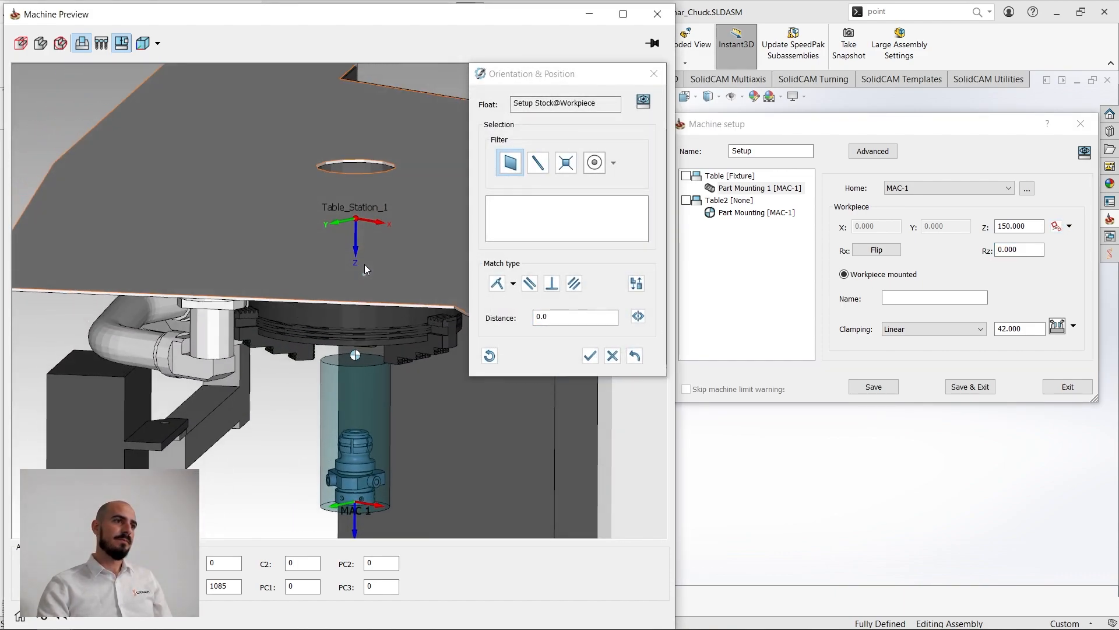
pyautogui.scroll(4, 347, 335)
pyautogui.click(348, 335)
pyautogui.moveTo(348, 336); pyautogui.dragTo(390, 246, button='middle')
pyautogui.moveTo(338, 375); pyautogui.dragTo(259, 421, button='middle')
pyautogui.click(158, 422)
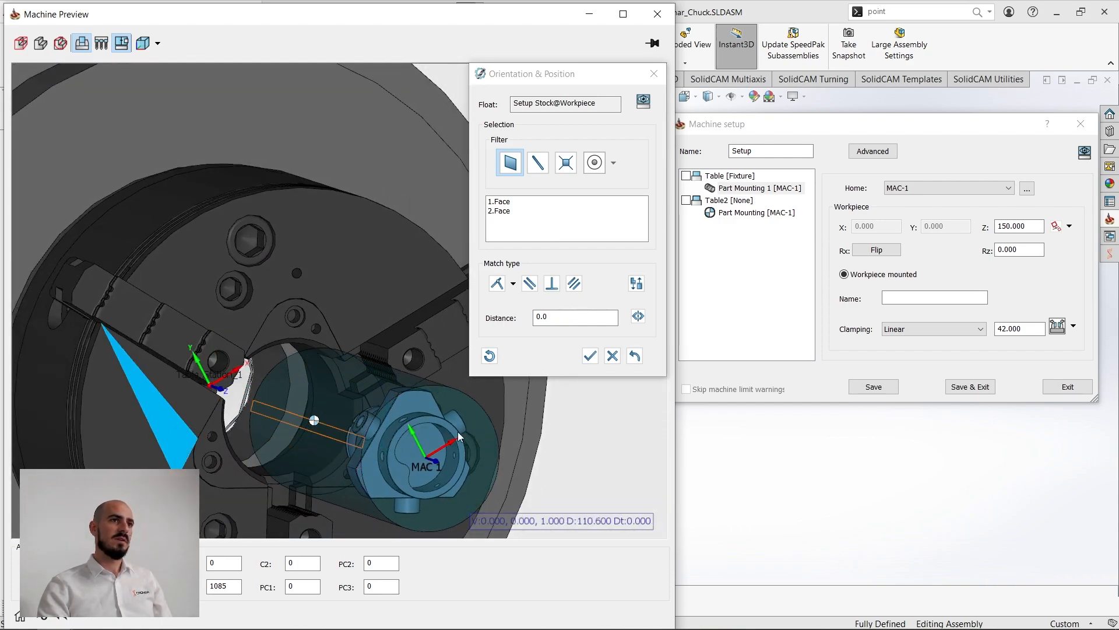
pyautogui.moveTo(334, 432); pyautogui.dragTo(424, 393, button='middle')
pyautogui.click(590, 355)
pyautogui.moveTo(242, 376); pyautogui.dragTo(443, 327, button='middle')
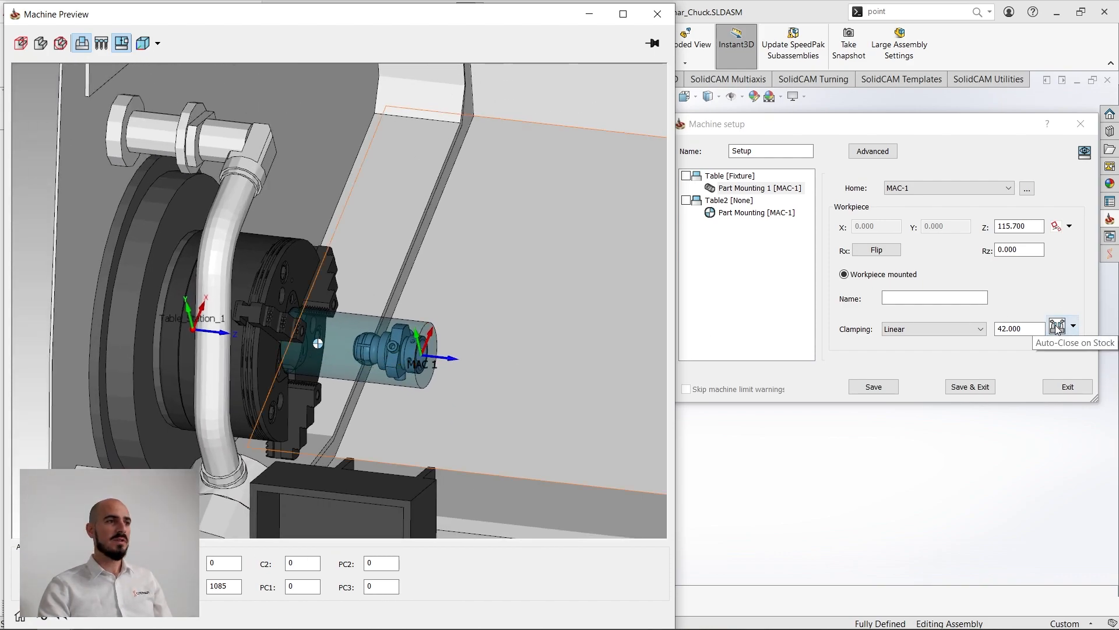
pyautogui.scroll(5, 264, 295)
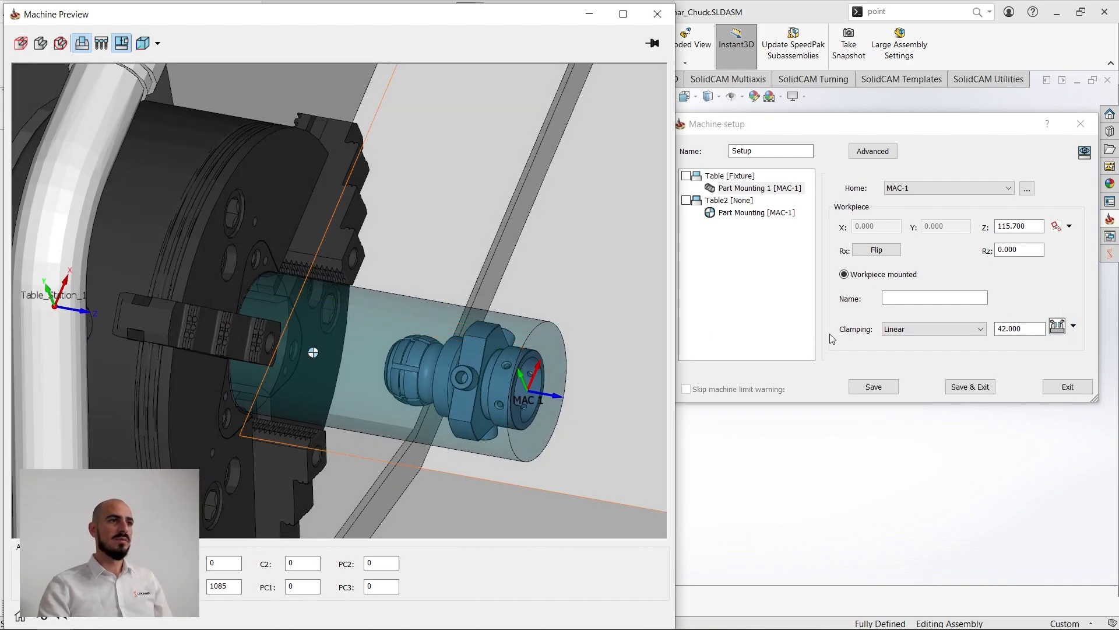
# Step: Auto-close the Table chuck's jaws on the stock and inspect their contact with it
pyautogui.click(1043, 330)
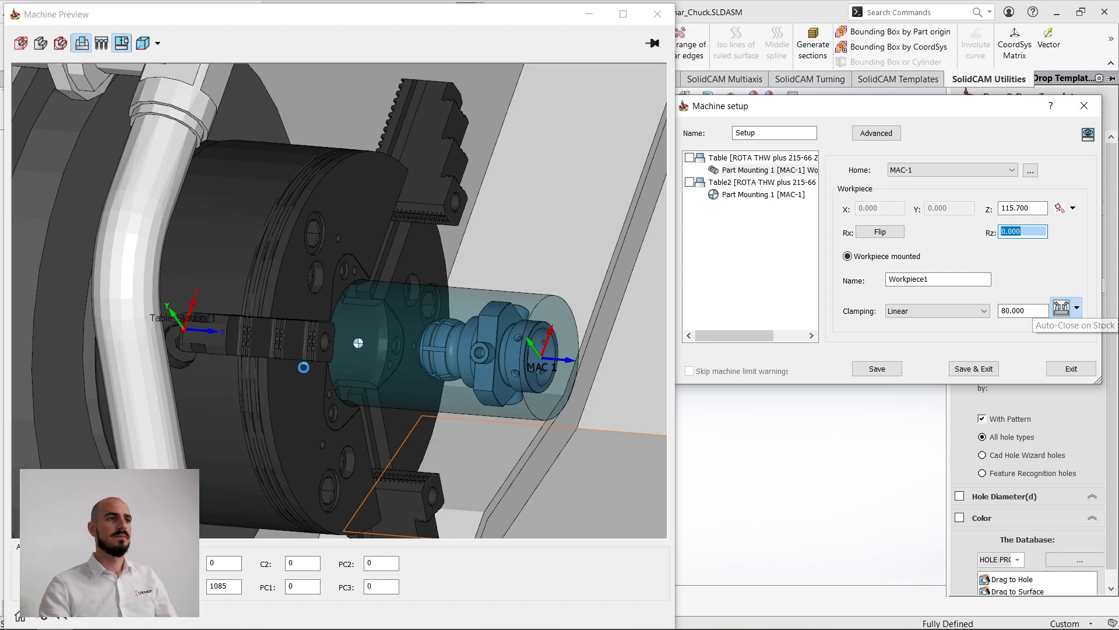
pyautogui.click(1060, 308)
pyautogui.moveTo(374, 324); pyautogui.dragTo(336, 321, button='middle')
pyautogui.scroll(4, 361, 335)
pyautogui.moveTo(397, 353)
pyautogui.mouseDown(button='middle')
pyautogui.moveTo(421, 355)
pyautogui.moveTo(459, 417)
pyautogui.moveTo(425, 267)
pyautogui.moveTo(441, 285)
pyautogui.moveTo(450, 268)
pyautogui.moveTo(410, 300)
pyautogui.moveTo(429, 316)
pyautogui.moveTo(418, 353)
pyautogui.mouseUp(button='middle')
pyautogui.scroll(-3, 449, 269)
pyautogui.scroll(-3, 449, 268)
pyautogui.scroll(7, 418, 354)
# Step: Mount the workpiece on Table2's Part Mounting 1
pyautogui.moveTo(347, 274); pyautogui.dragTo(12, 446, button='middle')
pyautogui.scroll(-10, 344, 340)
pyautogui.moveTo(338, 400); pyautogui.dragTo(358, 407, button='middle')
pyautogui.keyDown('ctrl'); pyautogui.moveTo(408, 464); pyautogui.dragTo(313, 338, button='middle'); pyautogui.keyUp('ctrl')
pyautogui.scroll(5, 323, 303)
pyautogui.scroll(5, 322, 303)
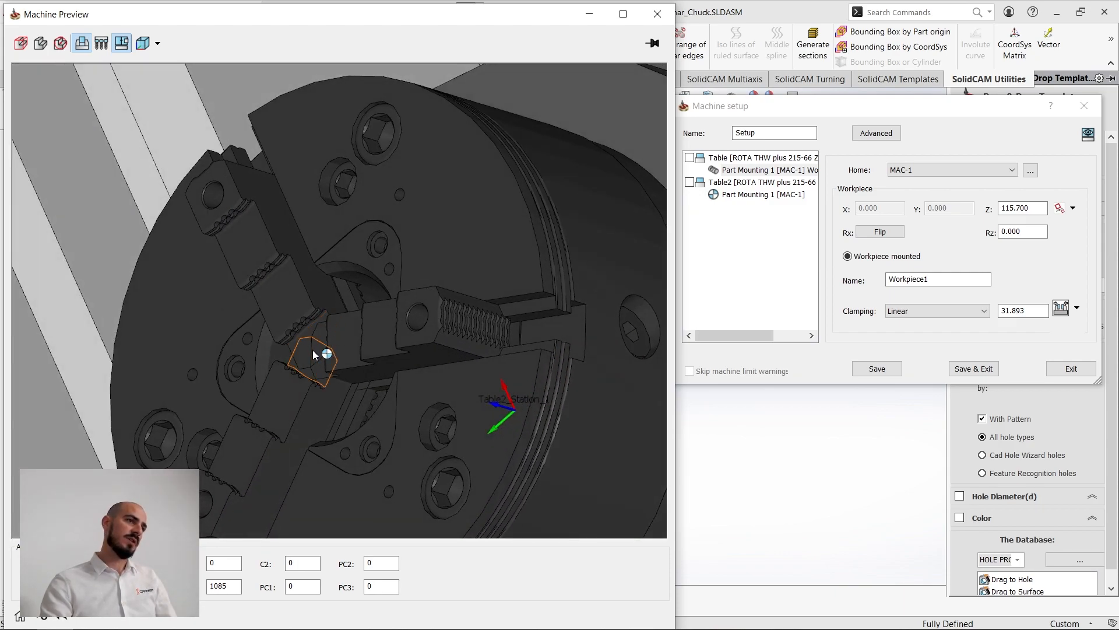
pyautogui.scroll(-5, 318, 347)
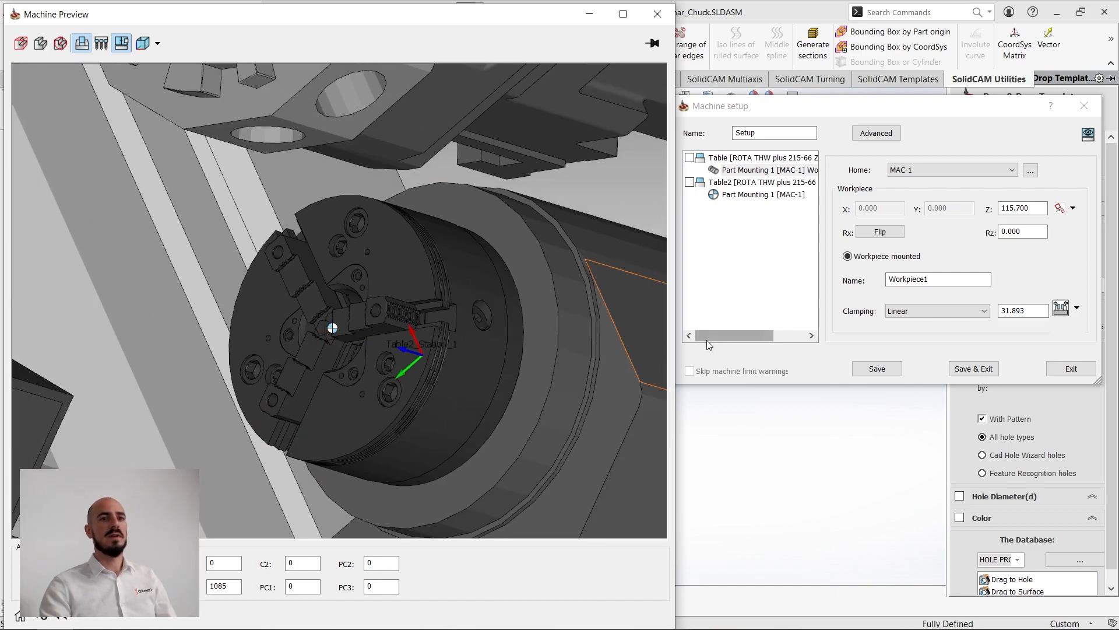
pyautogui.click(735, 195)
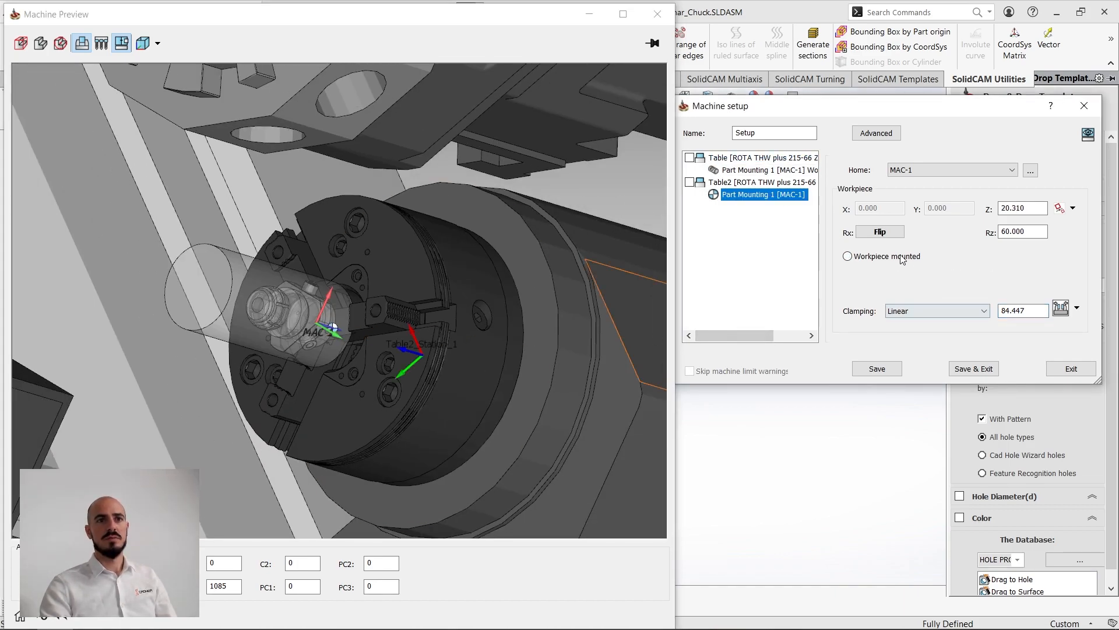
pyautogui.click(891, 258)
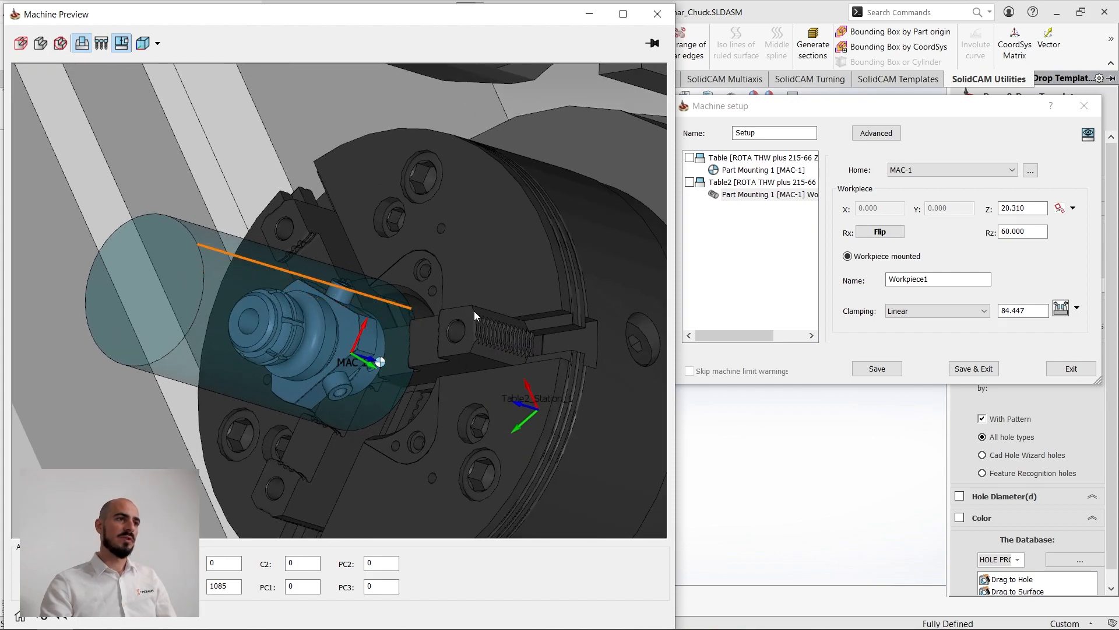
# Step: Set the Table2 mounting's Linear clamping value to 100 and raise it to 116 to open the jaws
pyautogui.doubleClick(1023, 310)
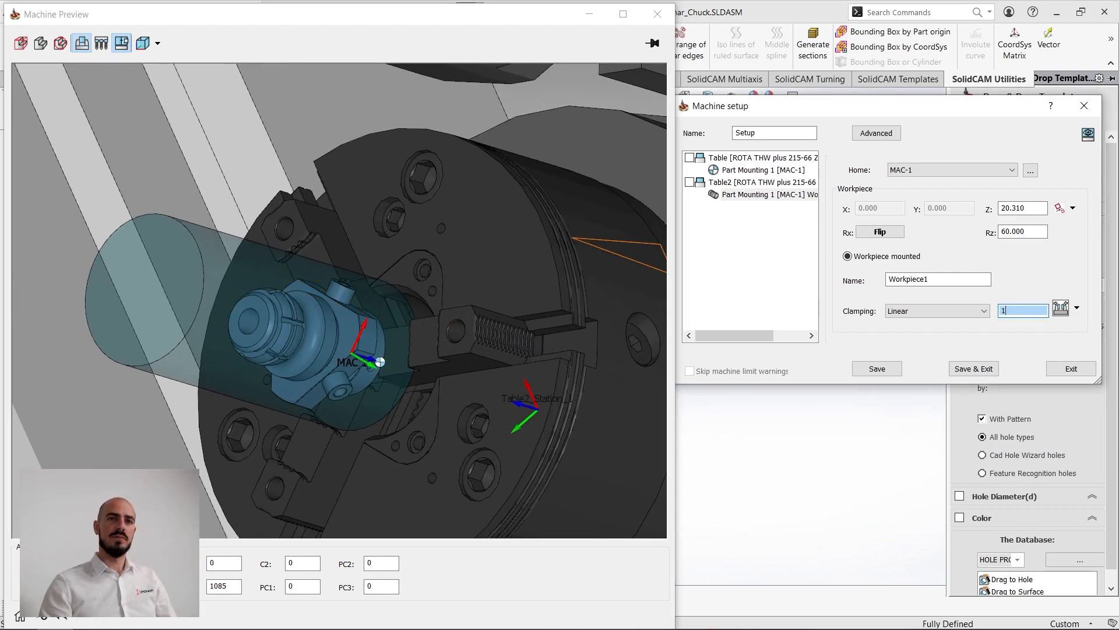
pyautogui.write('100')
pyautogui.click(1031, 231)
pyautogui.click(1032, 313)
pyautogui.scroll(11, 1032, 312)
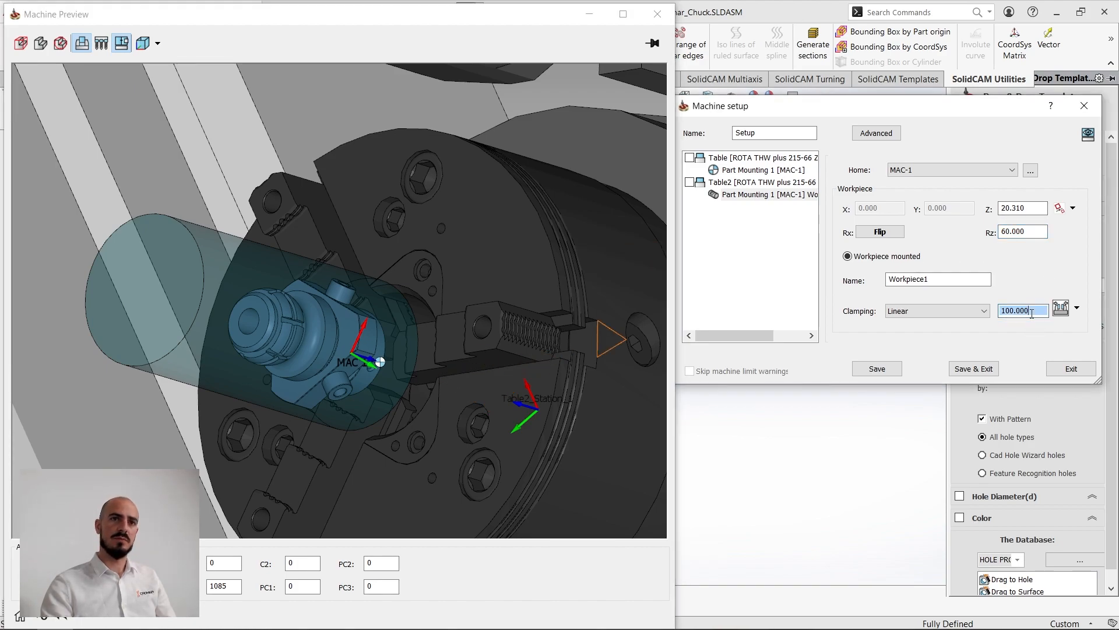
pyautogui.scroll(5, 1032, 313)
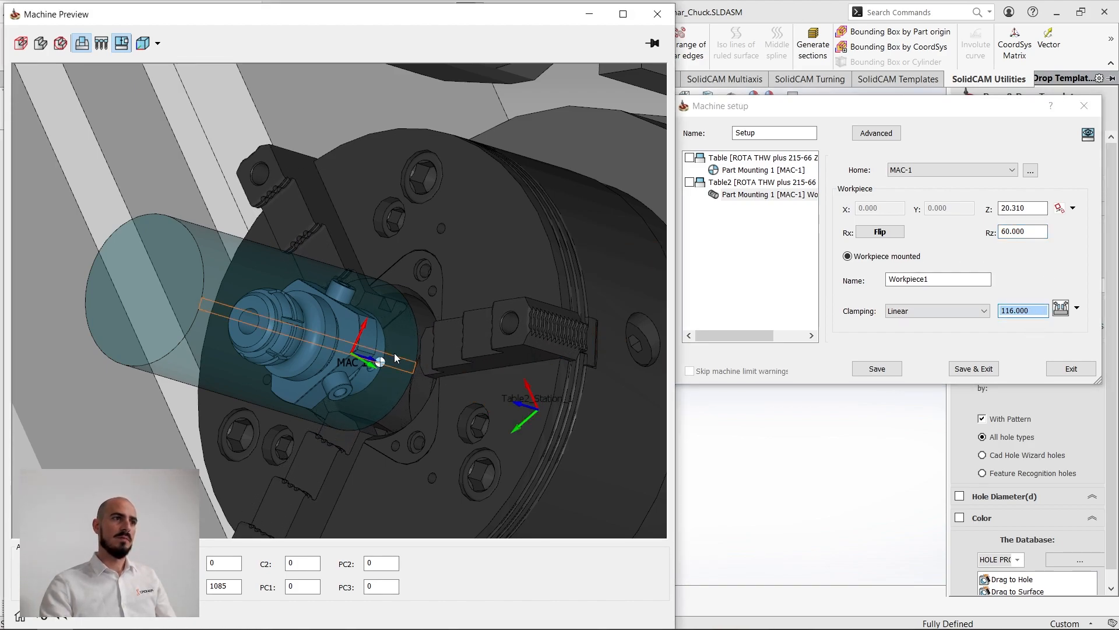
# Step: Lower the Table2 workpiece's Z position to 11.310 and check its seating against the jaws
pyautogui.scroll(-4, 394, 339)
pyautogui.moveTo(394, 338); pyautogui.dragTo(425, 326, button='middle')
pyautogui.moveTo(496, 344); pyautogui.dragTo(477, 321, button='middle')
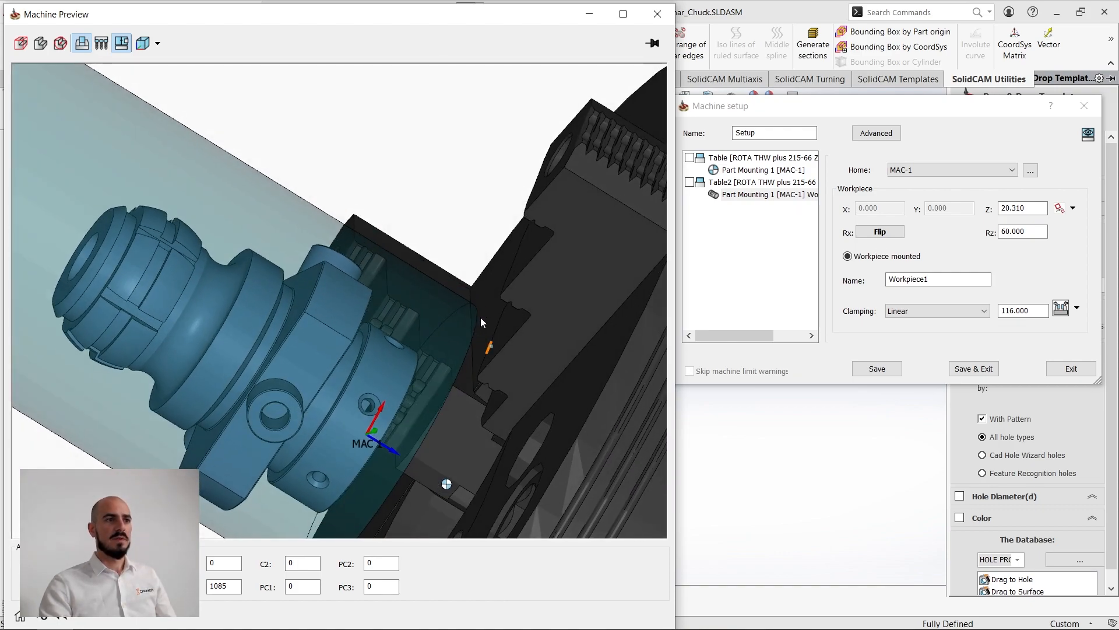
pyautogui.click(1022, 209)
pyautogui.scroll(-8, 1022, 209)
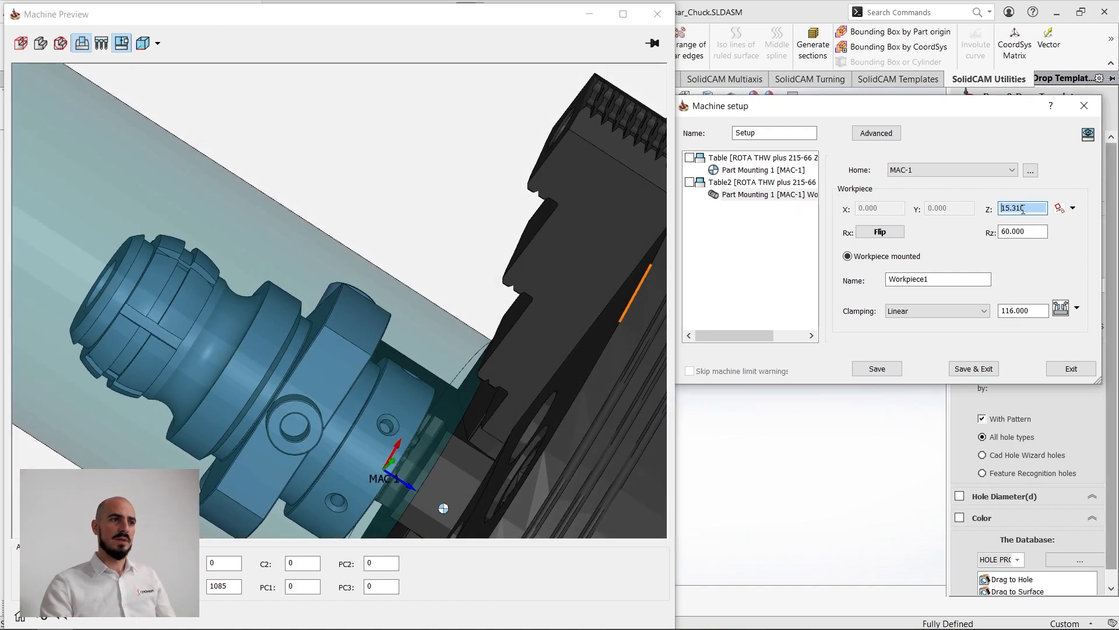
pyautogui.moveTo(564, 345); pyautogui.dragTo(545, 372, button='middle')
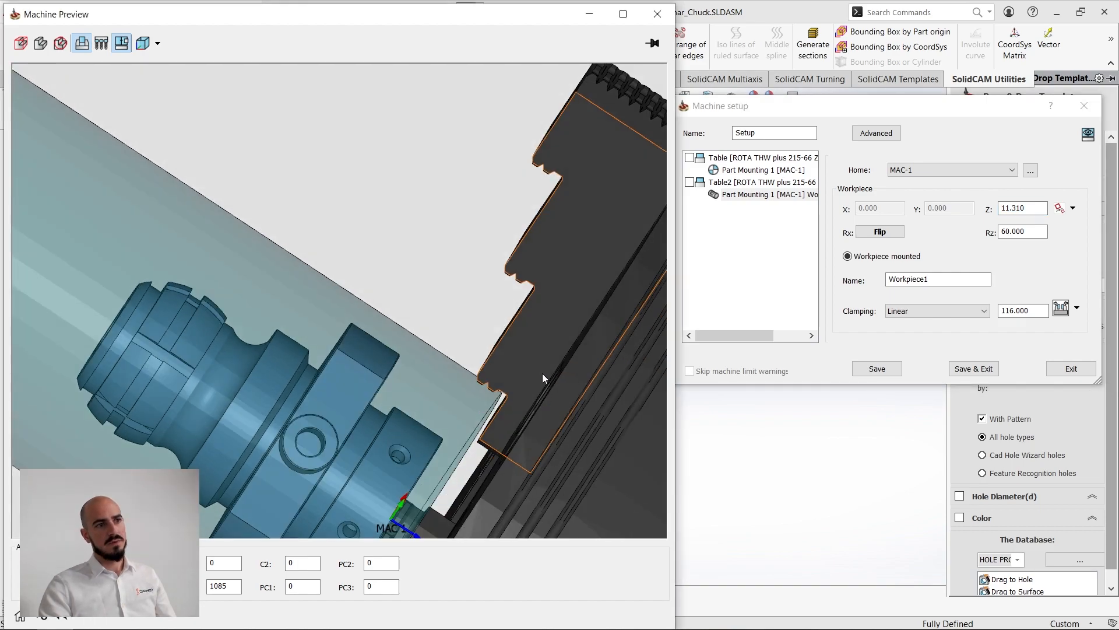
pyautogui.scroll(-8, 398, 318)
pyautogui.moveTo(400, 246); pyautogui.dragTo(397, 79, button='middle')
pyautogui.scroll(-4, 474, 491)
pyautogui.scroll(8, 305, 288)
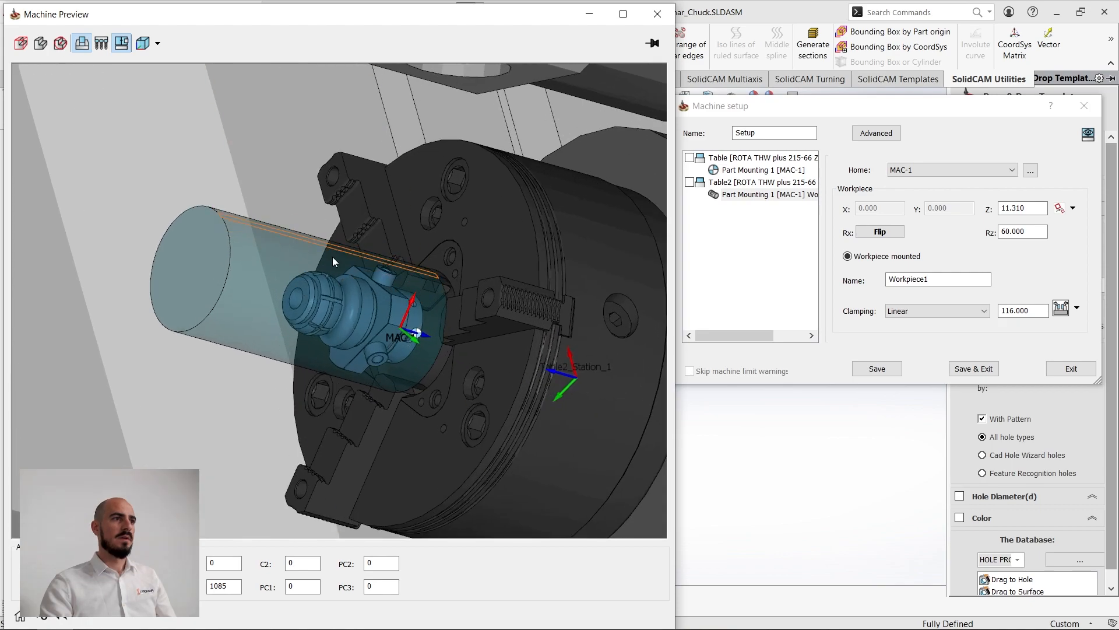
# Step: Auto-close the Table2 chuck's jaws on the stock and examine where they grip it
pyautogui.click(1064, 312)
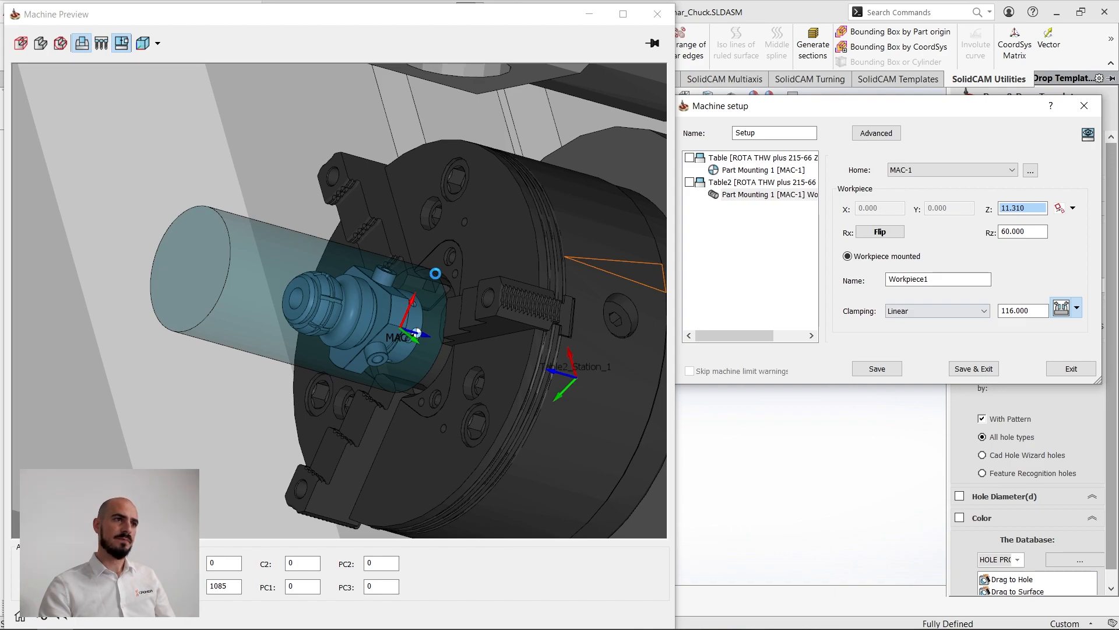
pyautogui.click(437, 277)
pyautogui.scroll(4, 375, 373)
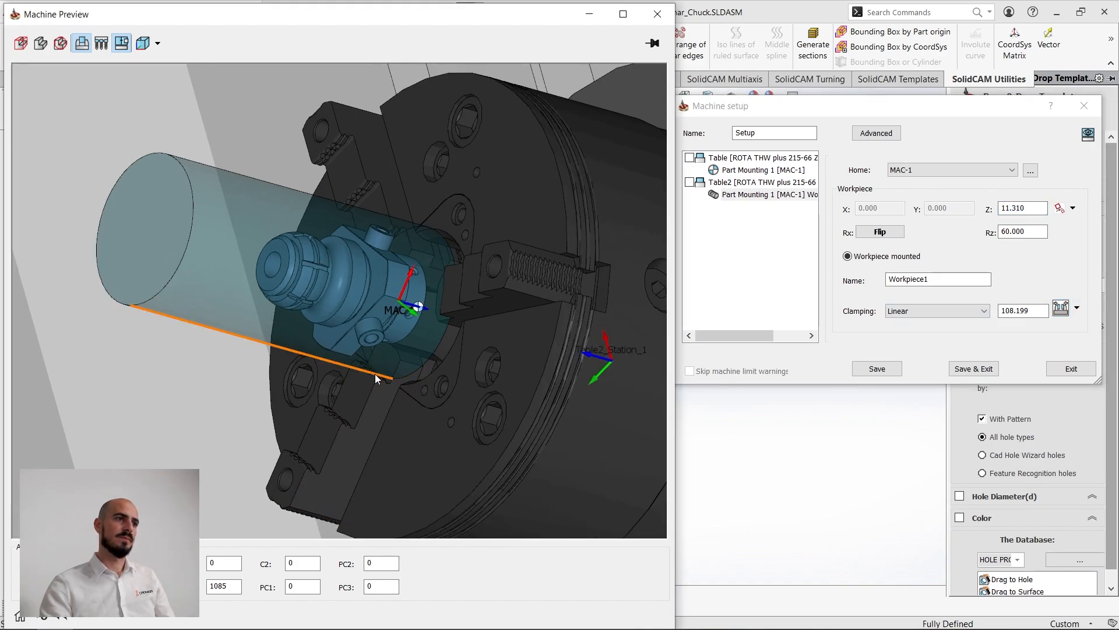
pyautogui.scroll(3, 330, 227)
pyautogui.moveTo(324, 264); pyautogui.dragTo(327, 258, button='middle')
pyautogui.scroll(-6, 331, 253)
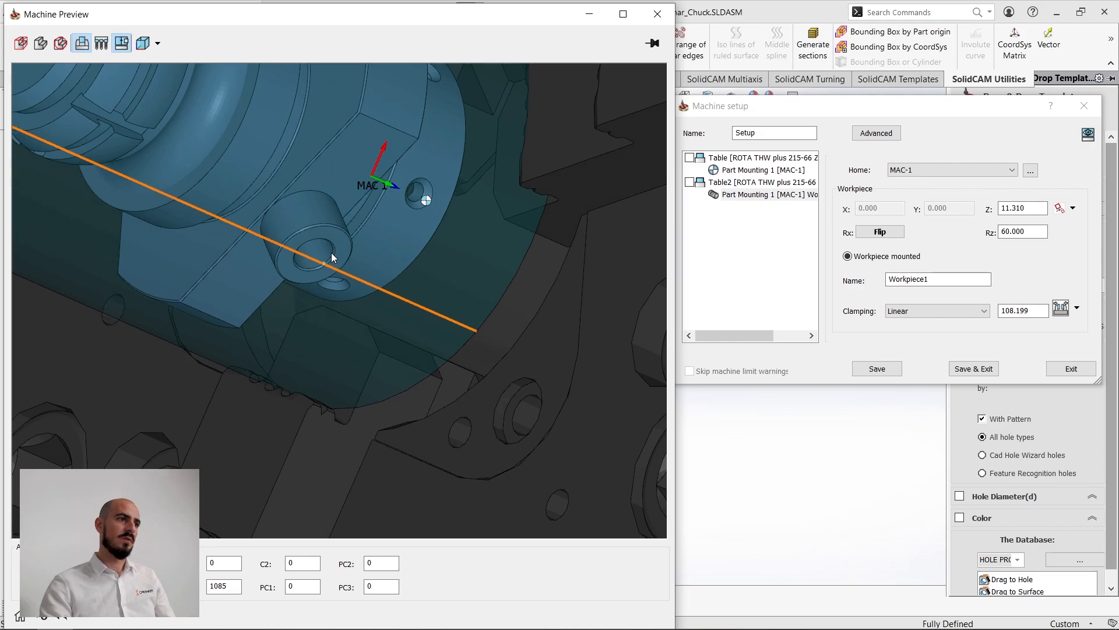
pyautogui.moveTo(347, 310); pyautogui.dragTo(389, 337, button='middle')
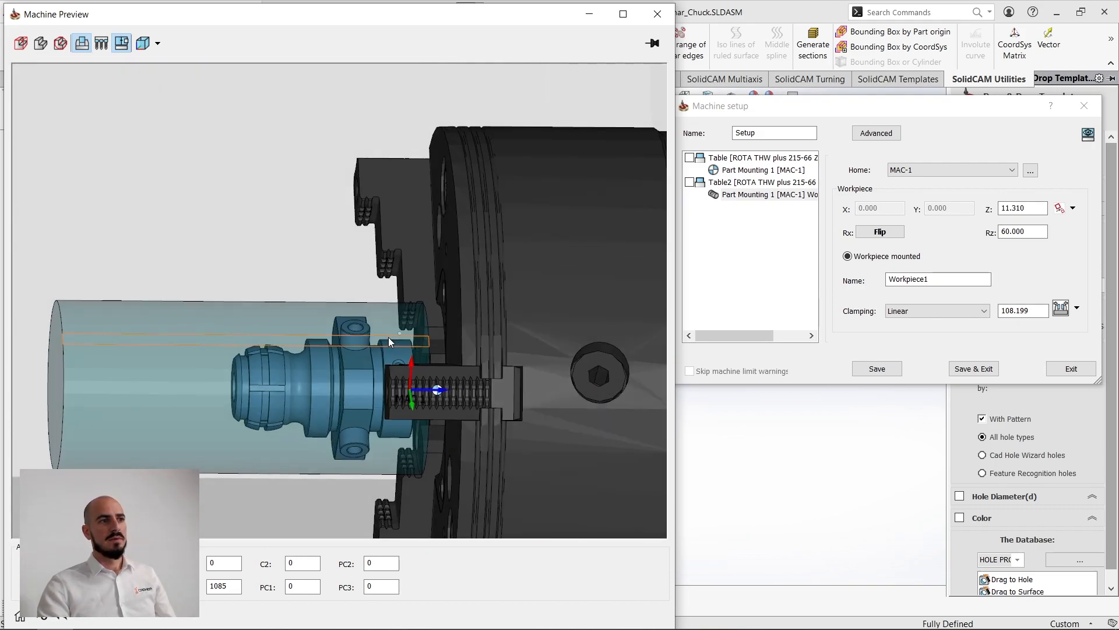
# Step: Set the Table2 workpiece's Z position to 22.310, and reduce it to 21.310
pyautogui.doubleClick(1023, 208)
pyautogui.write('22.310')
pyautogui.press('Return')
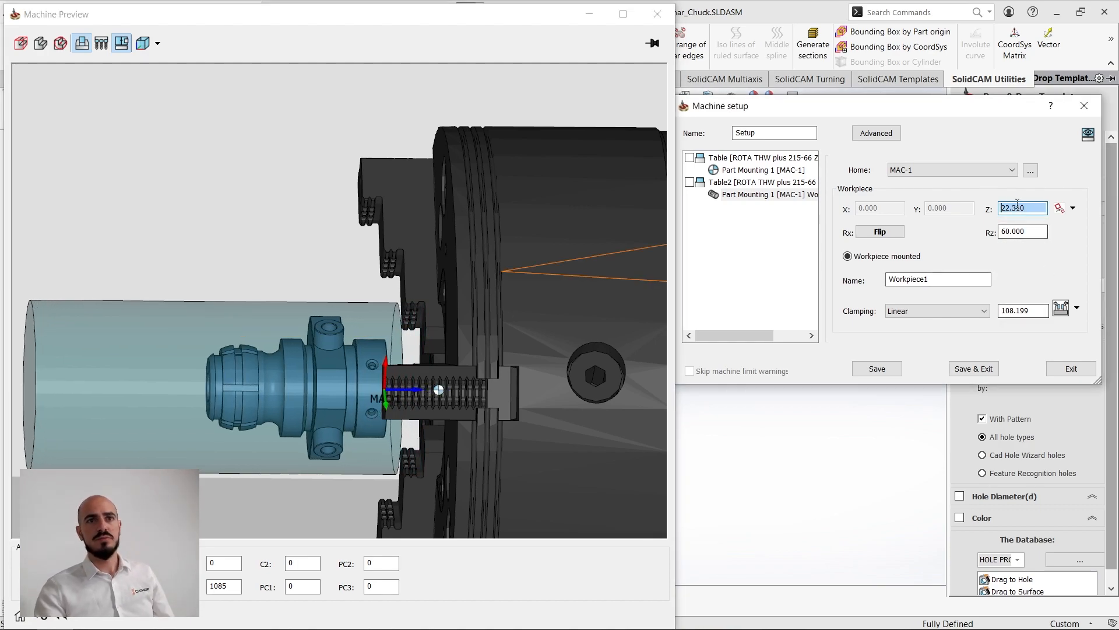
pyautogui.moveTo(355, 354); pyautogui.dragTo(354, 349, button='middle')
pyautogui.doubleClick(1028, 208)
pyautogui.scroll(-1, 1028, 208)
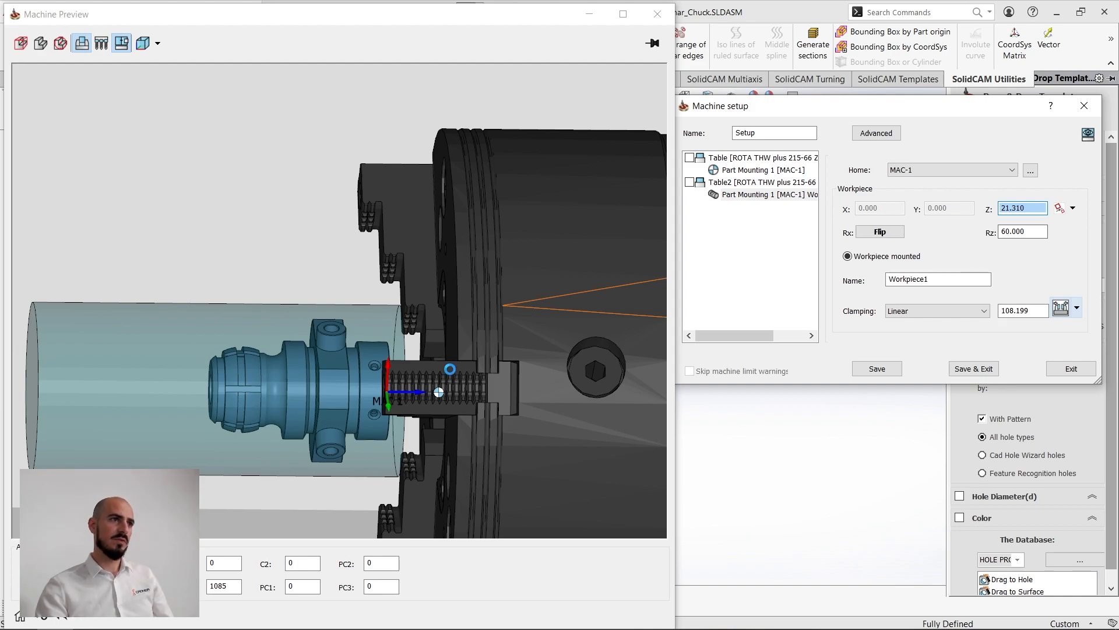
# Step: Auto-close the Table2 jaws on the repositioned stock and check the jaw steps against its end face
pyautogui.click(456, 367)
pyautogui.scroll(-4, 393, 334)
pyautogui.moveTo(376, 321)
pyautogui.mouseDown(button='middle')
pyautogui.moveTo(416, 314)
pyautogui.moveTo(383, 316)
pyautogui.mouseUp(button='middle')
pyautogui.scroll(5, 383, 320)
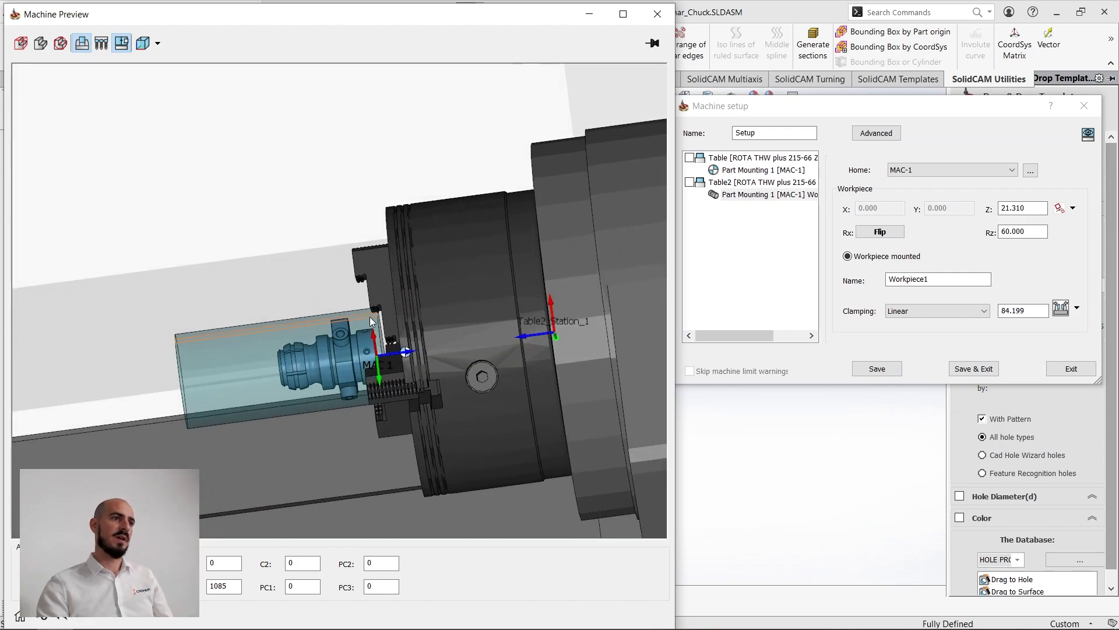
# Step: Set the Table2 workpiece's Z position to 31.310, and reduce it to 29.310
pyautogui.doubleClick(1041, 207)
pyautogui.write('31.310')
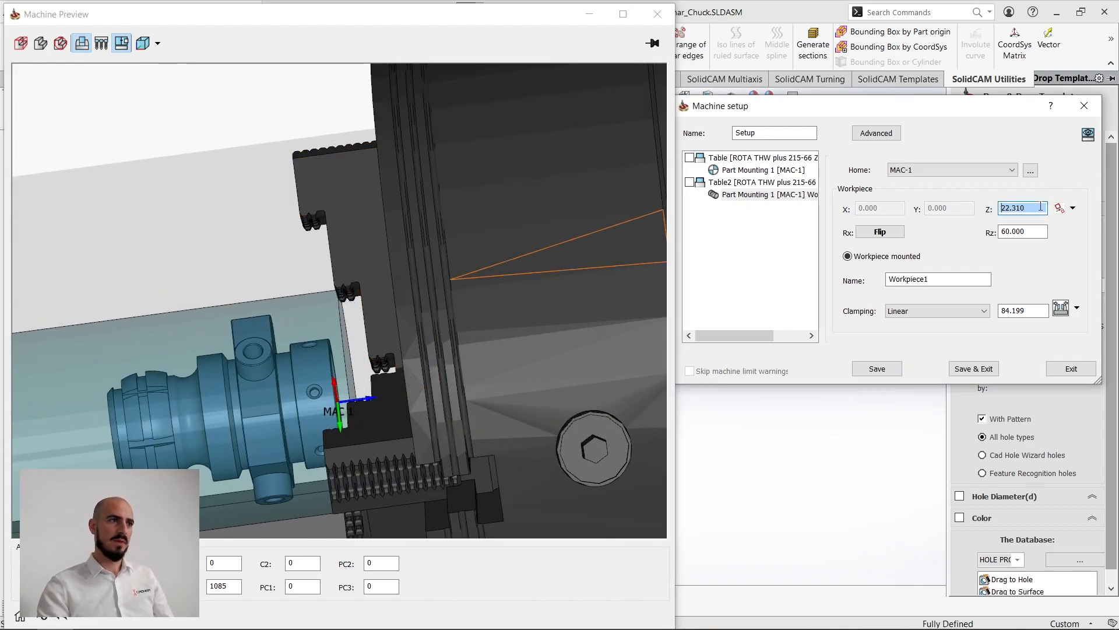
pyautogui.click(373, 307)
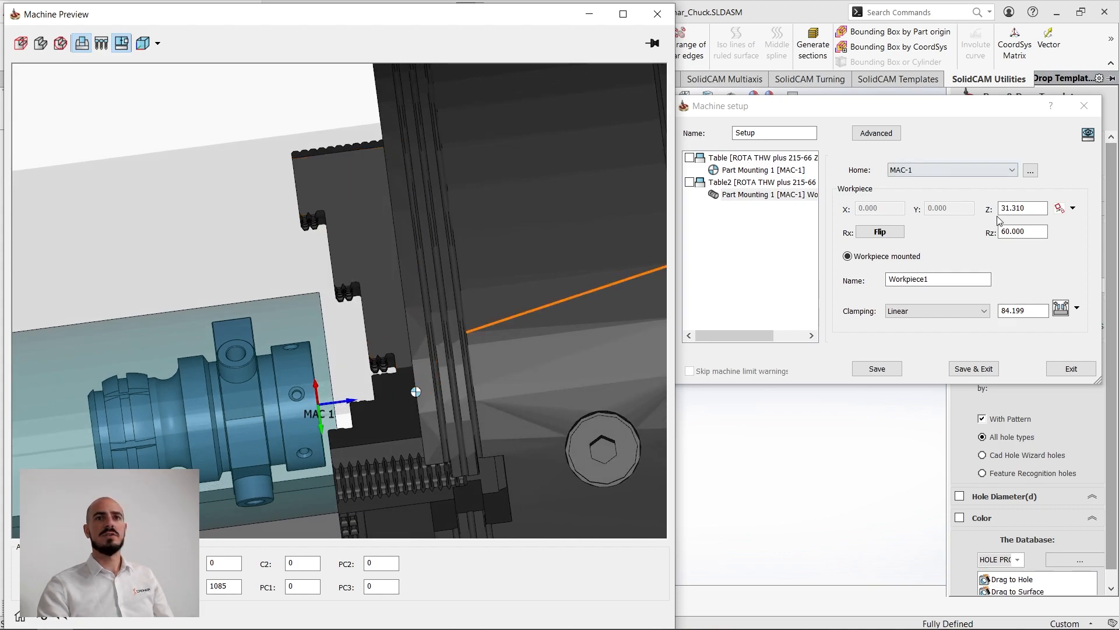
pyautogui.doubleClick(1033, 207)
pyautogui.scroll(-2, 1032, 207)
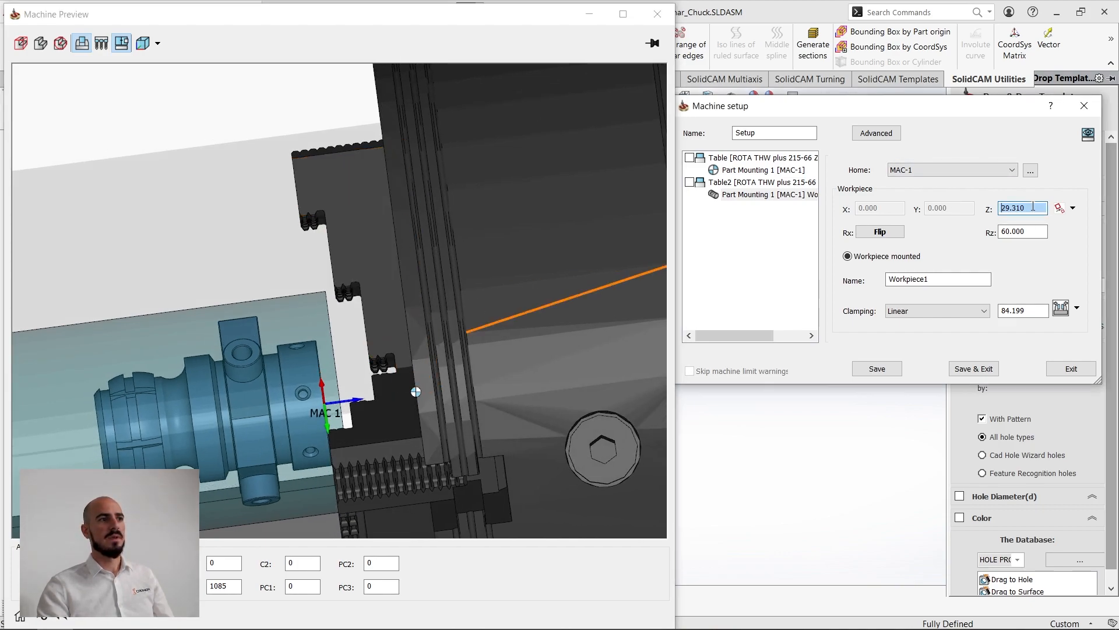
# Step: Start setting the Table2 clamp position manually and pick a gripping-tooth face on the jaw's step as the first matching face
pyautogui.click(1062, 310)
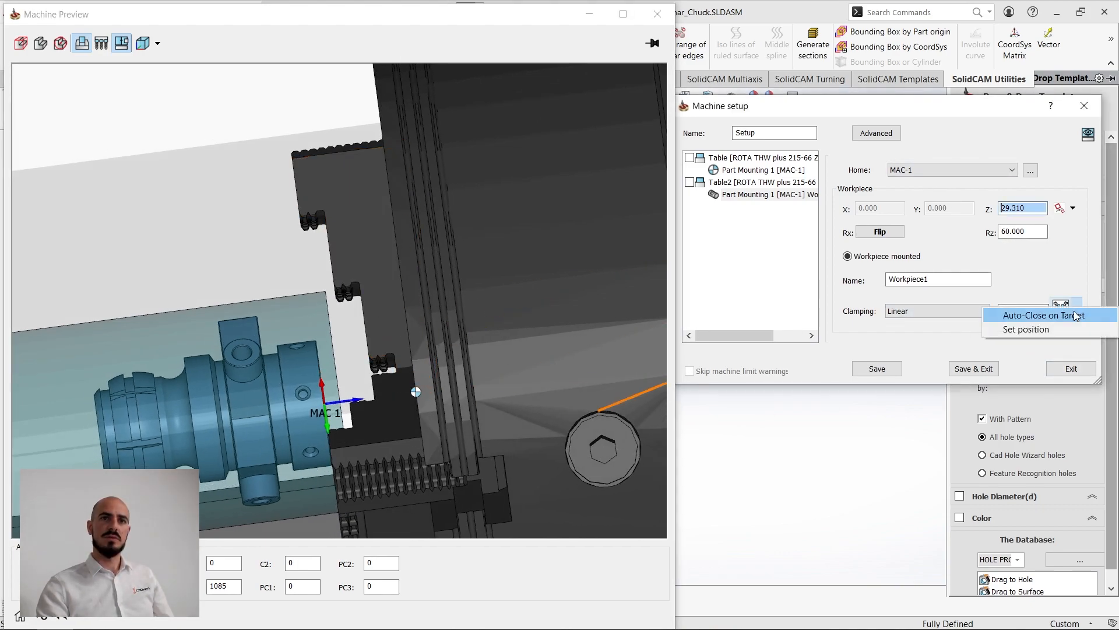
pyautogui.click(1026, 329)
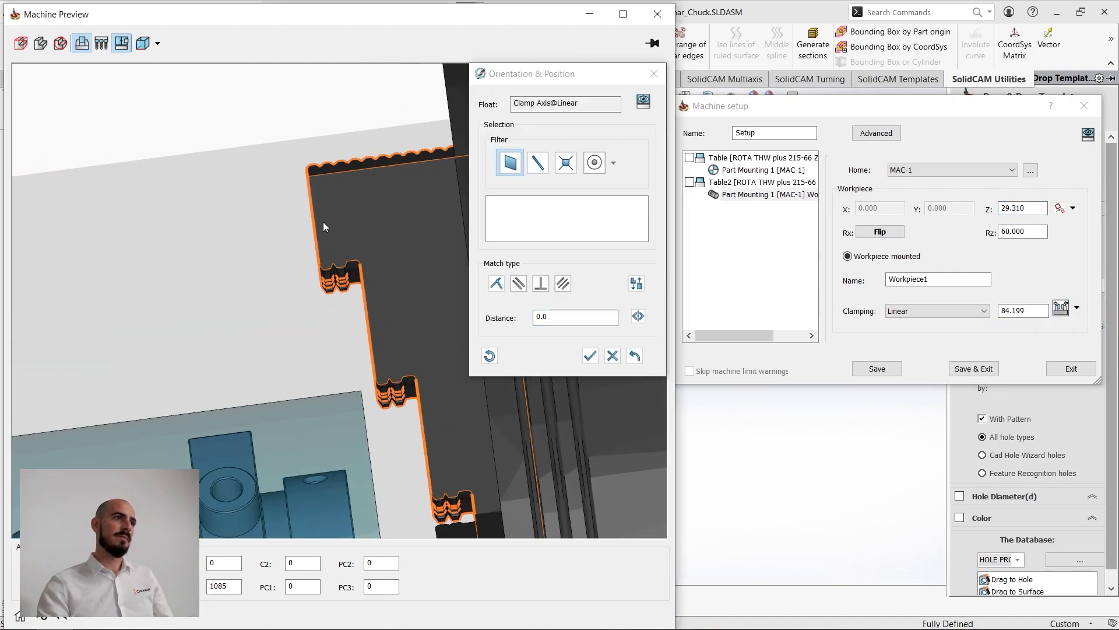
pyautogui.scroll(-6, 350, 283)
pyautogui.moveTo(322, 296); pyautogui.dragTo(160, 351, button='middle')
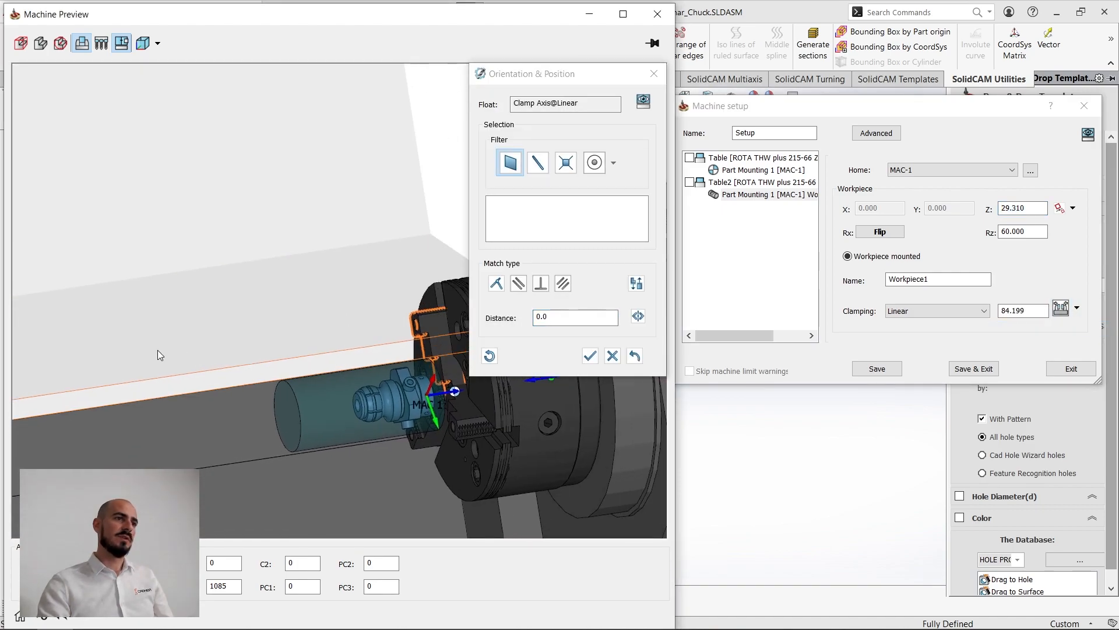
pyautogui.scroll(3, 240, 330)
pyautogui.moveTo(240, 330)
pyautogui.mouseDown(button='middle')
pyautogui.moveTo(270, 331)
pyautogui.moveTo(237, 312)
pyautogui.moveTo(236, 324)
pyautogui.mouseUp(button='middle')
pyautogui.scroll(4, 271, 330)
pyautogui.scroll(6, 356, 314)
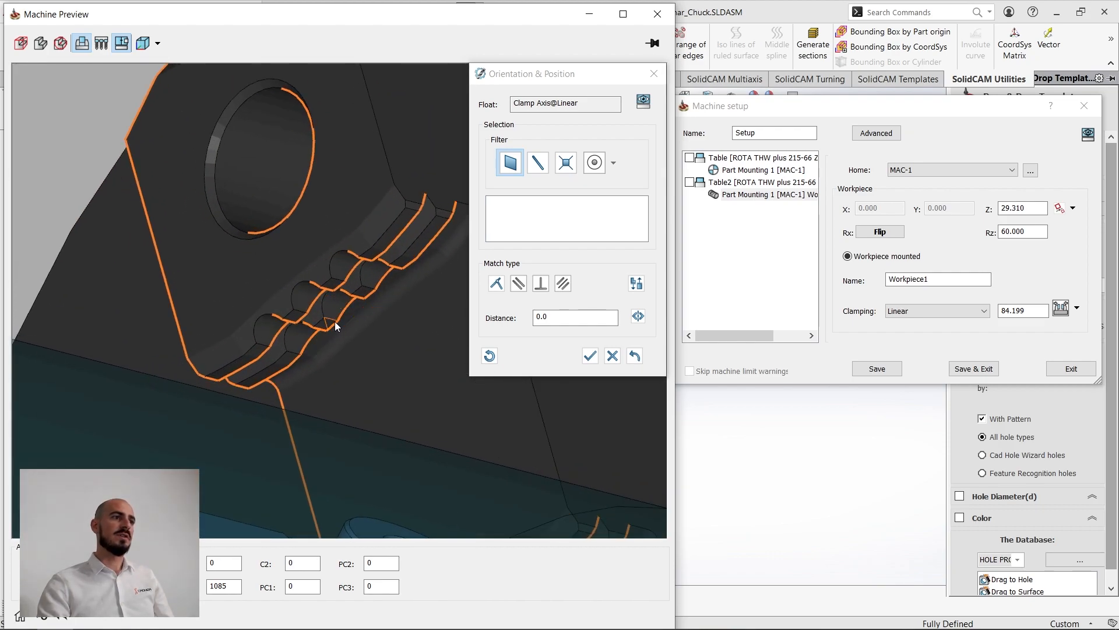
pyautogui.scroll(-4, 324, 330)
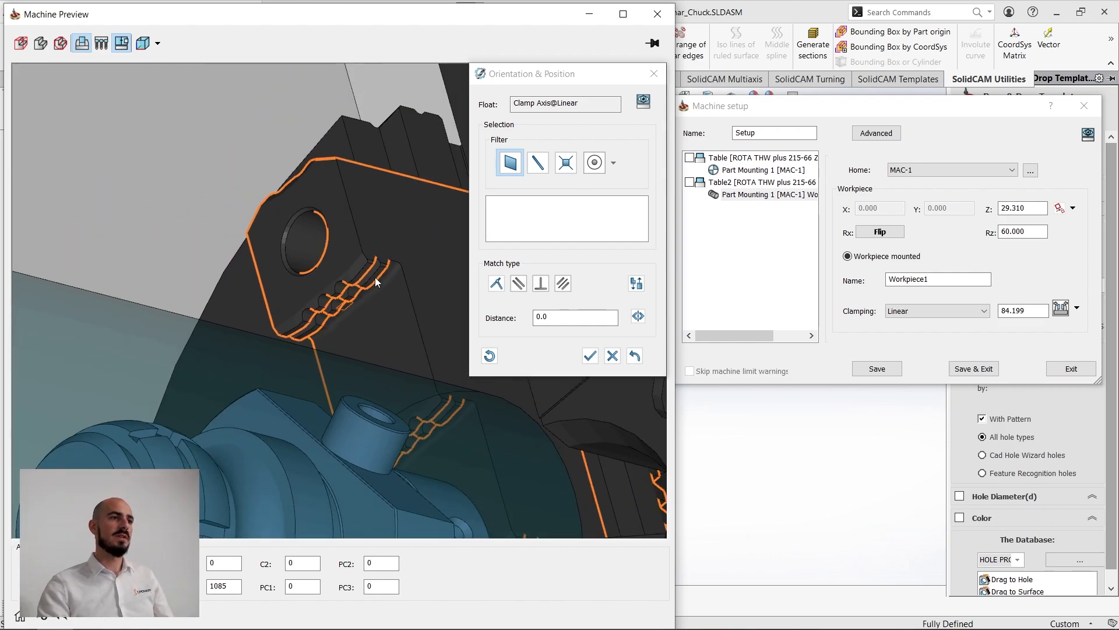
pyautogui.scroll(8, 330, 326)
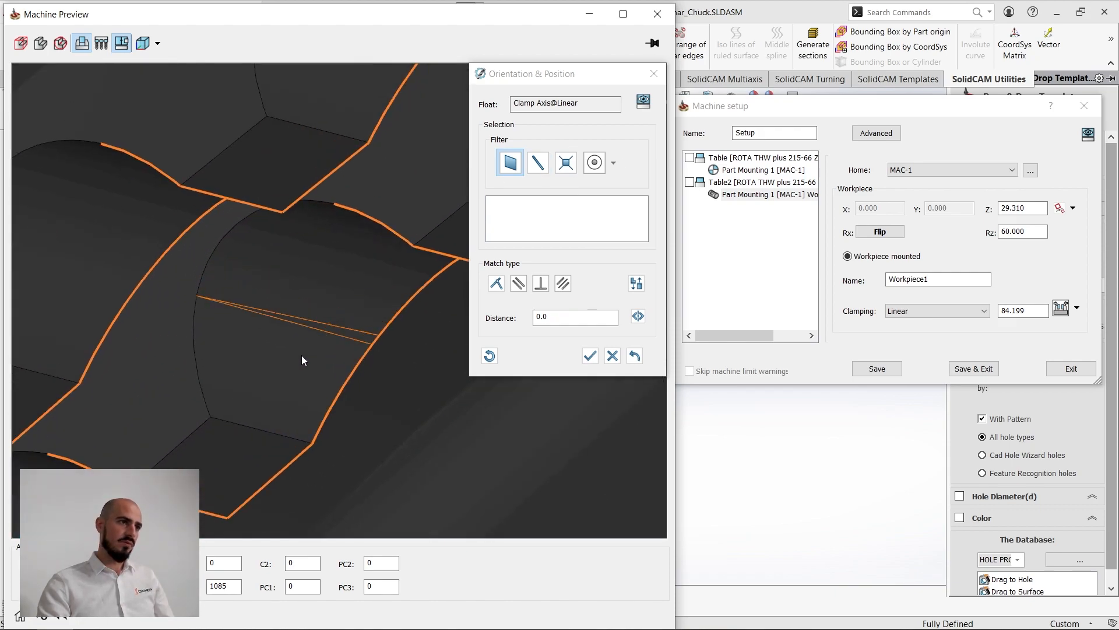
pyautogui.click(222, 471)
# Step: Pick the stock's outer cylindrical face as the second face and accept a coincident match with the jaw at distance 0.0
pyautogui.scroll(-8, 275, 380)
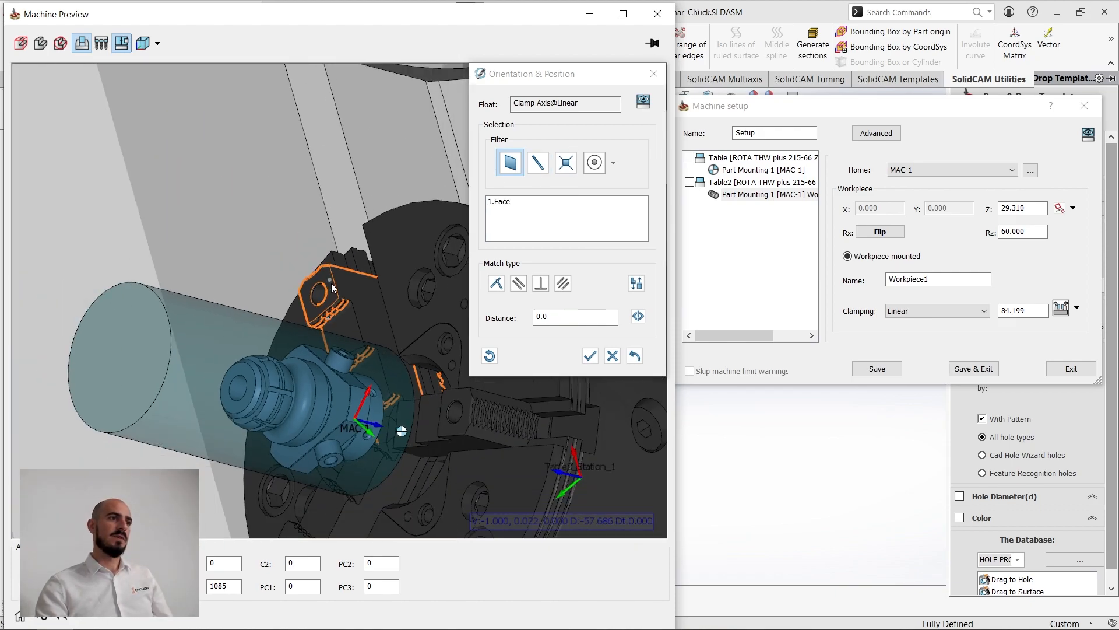
pyautogui.moveTo(326, 328); pyautogui.dragTo(303, 349, button='middle')
pyautogui.click(305, 344)
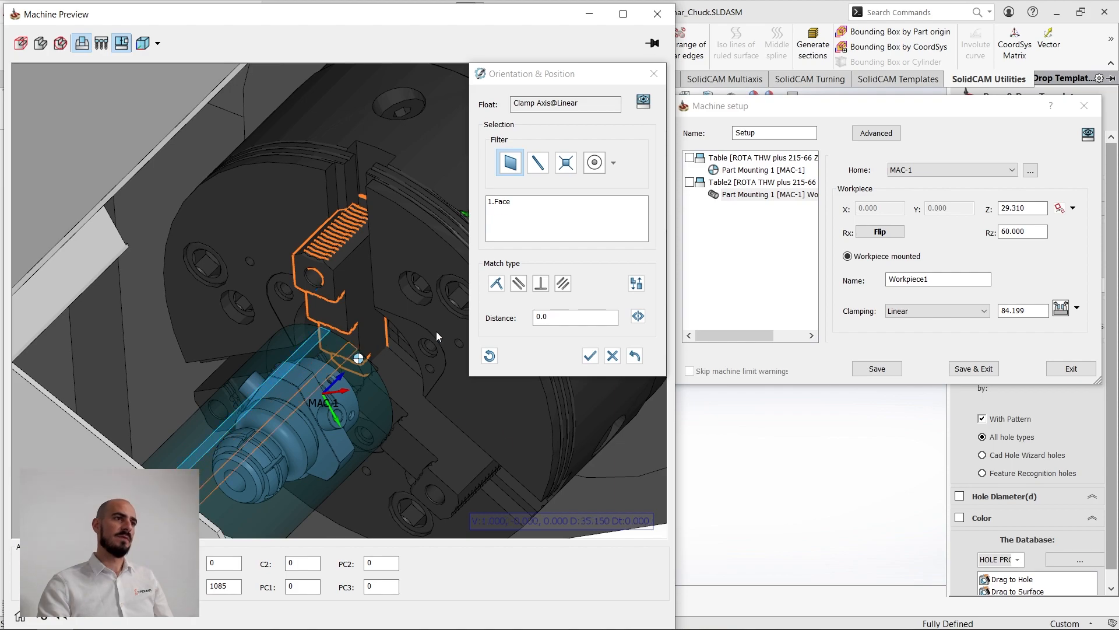
pyautogui.click(497, 284)
pyautogui.moveTo(278, 373); pyautogui.dragTo(243, 333, button='middle')
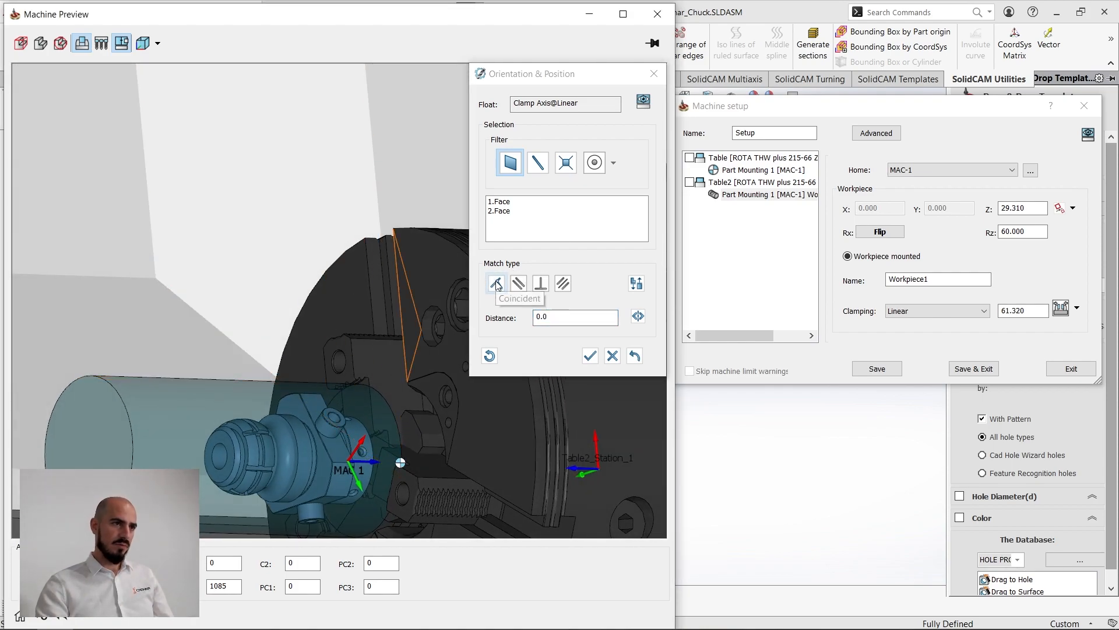
pyautogui.scroll(8, 374, 298)
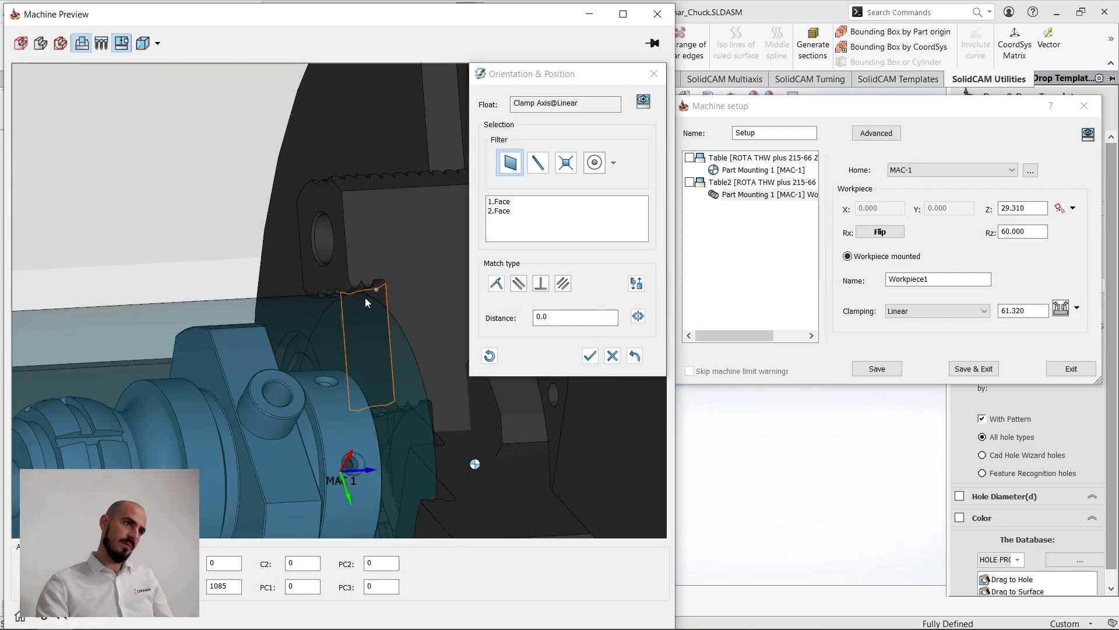
pyautogui.scroll(-10, 376, 391)
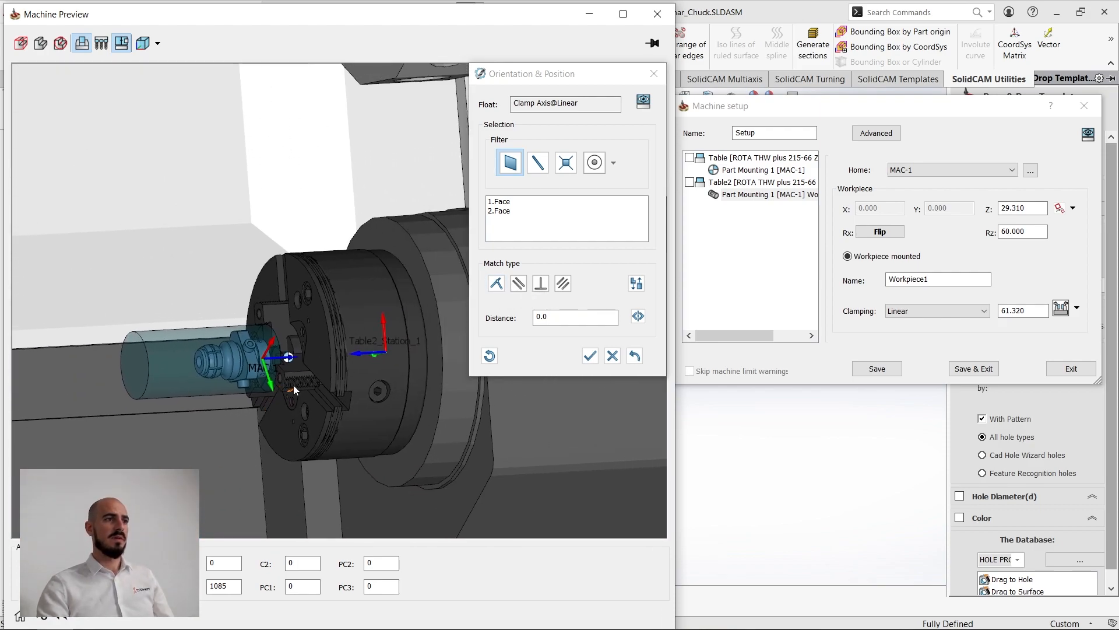
pyautogui.moveTo(292, 386); pyautogui.dragTo(279, 375, button='middle')
pyautogui.click(590, 356)
# Step: Reduce the Table2 chuck's linear clamping value to 55.320 and the workpiece's Z position to 18.310
pyautogui.moveTo(397, 362); pyautogui.dragTo(441, 330, button='middle')
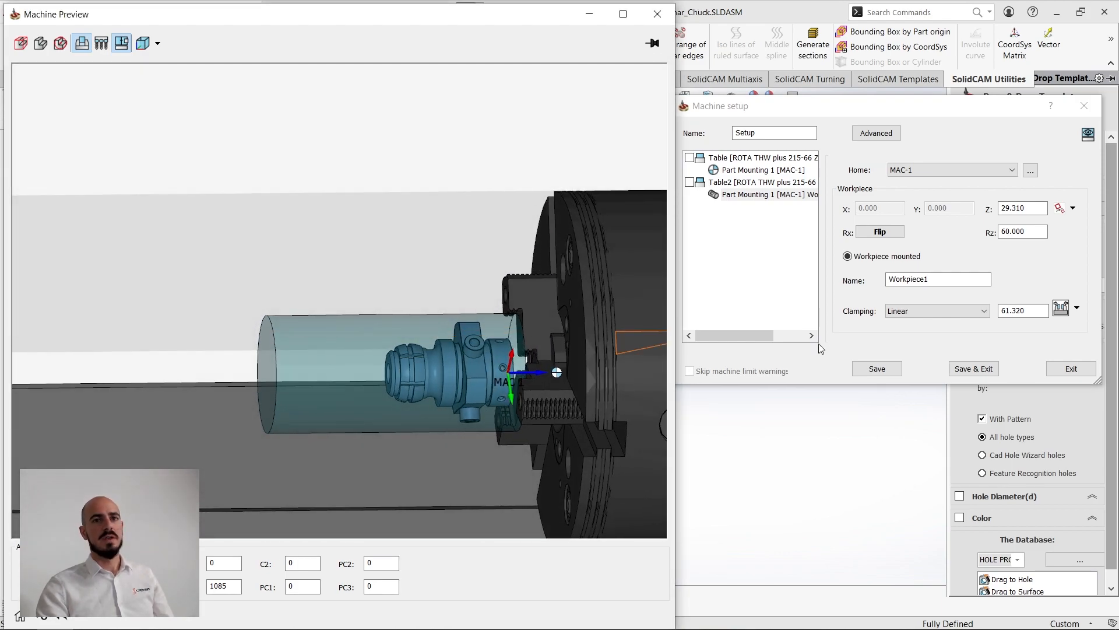
pyautogui.scroll(3, 513, 352)
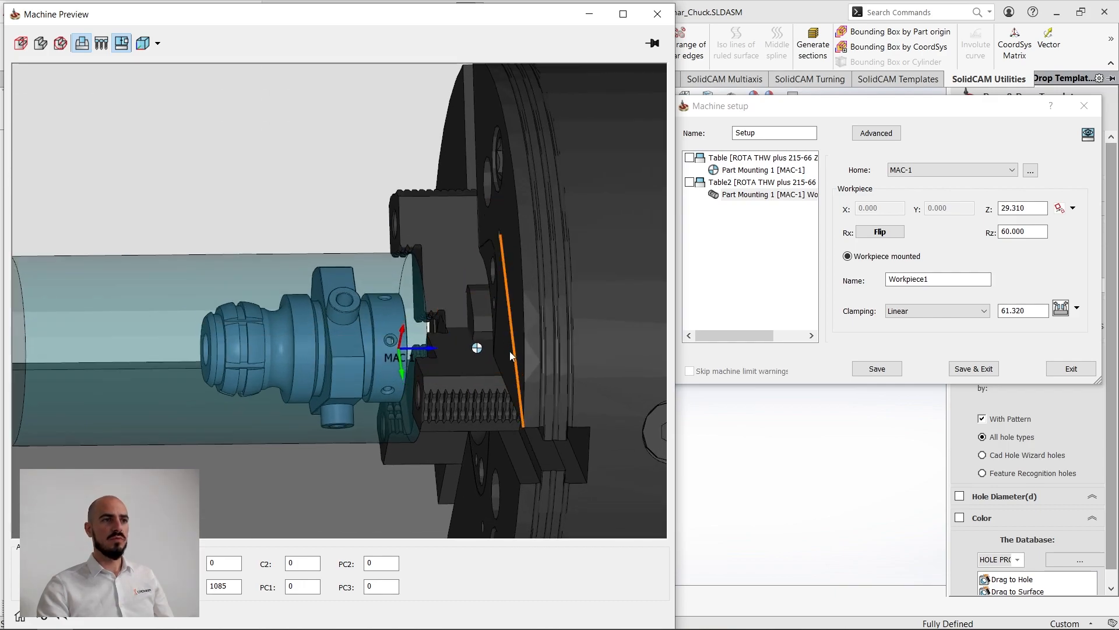
pyautogui.moveTo(378, 338); pyautogui.dragTo(545, 317, button='middle')
pyautogui.click(1026, 312)
pyautogui.scroll(-3, 1023, 309)
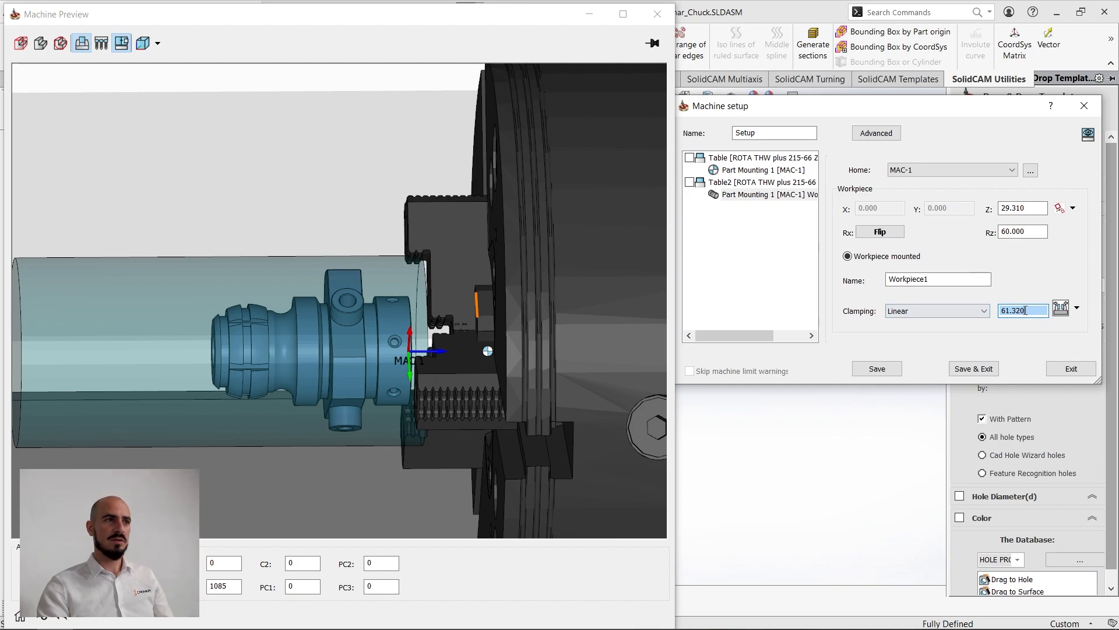
pyautogui.scroll(-3, 1022, 309)
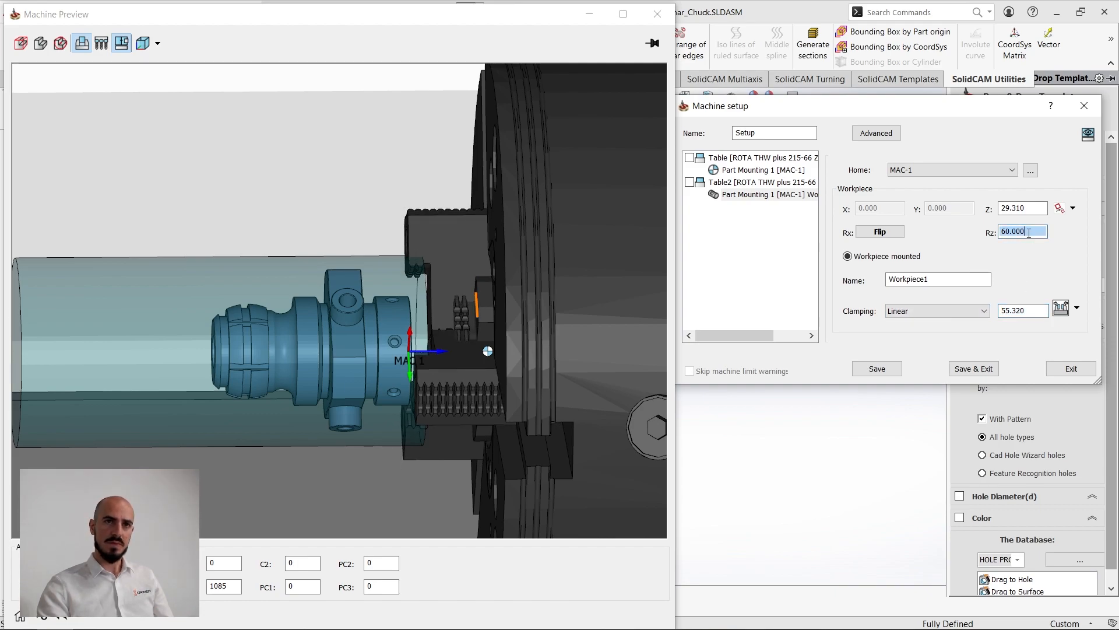
pyautogui.scroll(-11, 1024, 207)
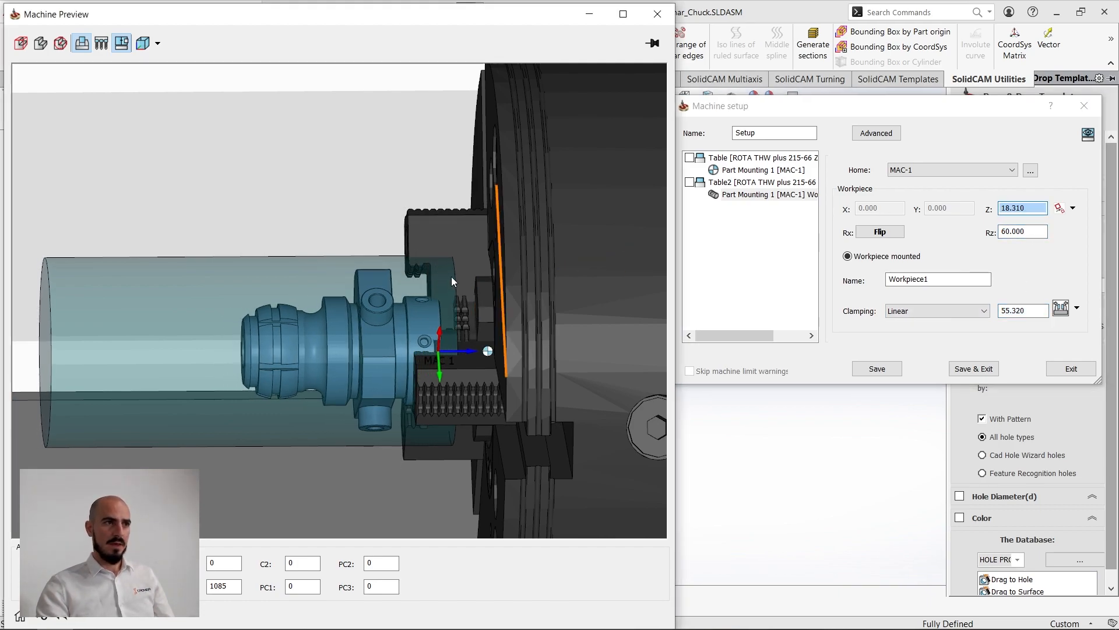
# Step: Auto-close the Table2 jaws on the target at the new Z position and examine how they grip the stock
pyautogui.click(1078, 307)
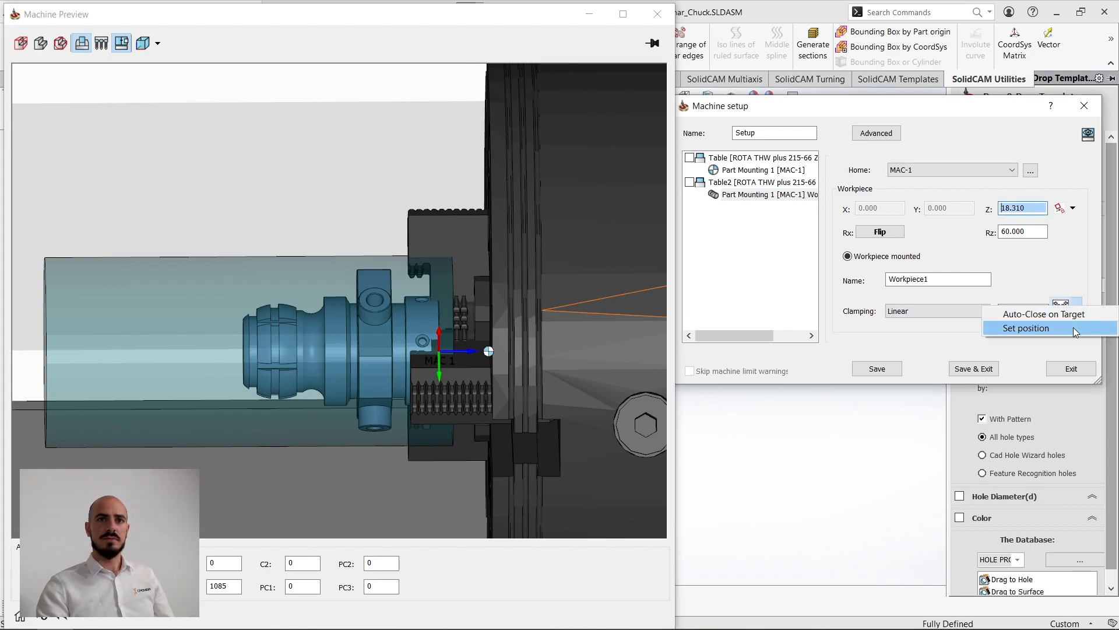
pyautogui.click(1063, 317)
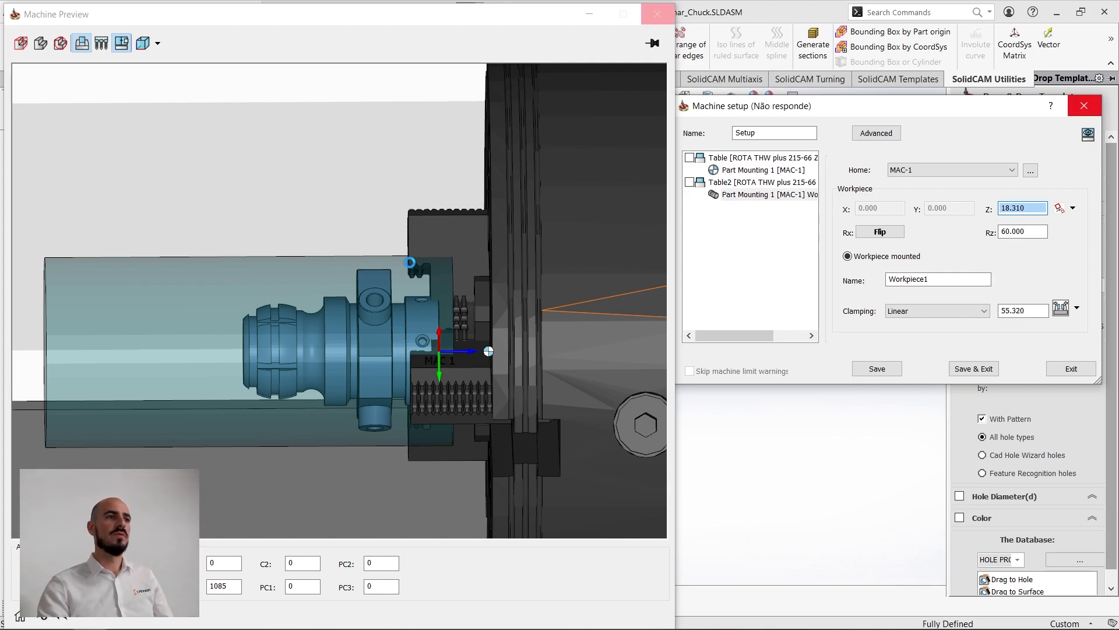
pyautogui.scroll(-3, 425, 289)
pyautogui.moveTo(379, 296); pyautogui.dragTo(412, 317, button='middle')
pyautogui.scroll(5, 388, 298)
pyautogui.scroll(4, 352, 298)
pyautogui.scroll(-4, 473, 293)
pyautogui.scroll(-3, 476, 292)
pyautogui.scroll(3, 443, 280)
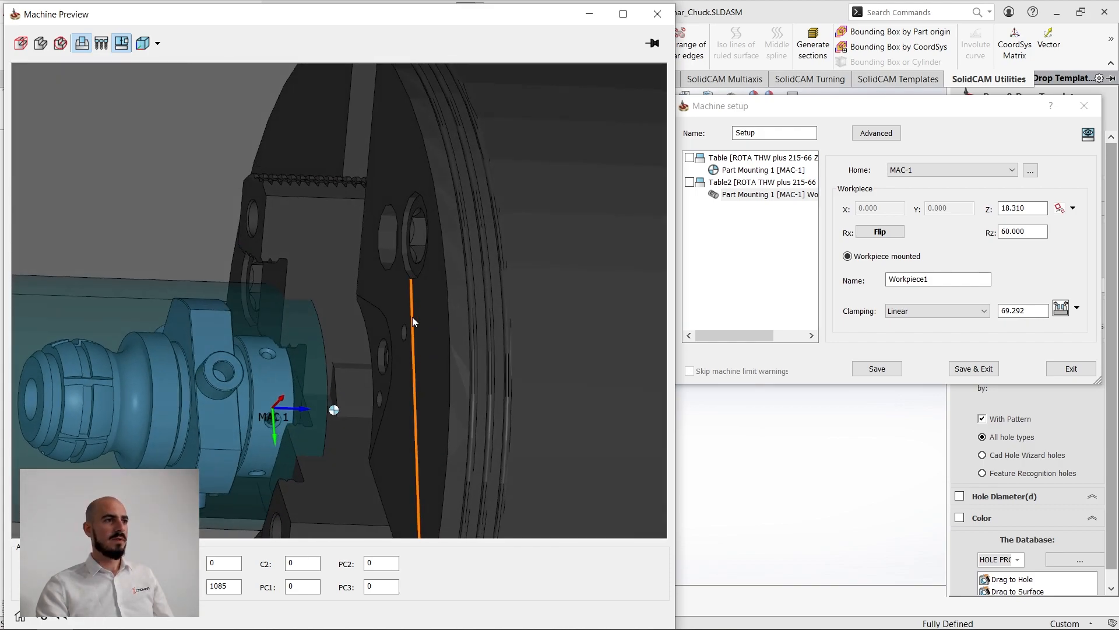
pyautogui.scroll(-4, 349, 315)
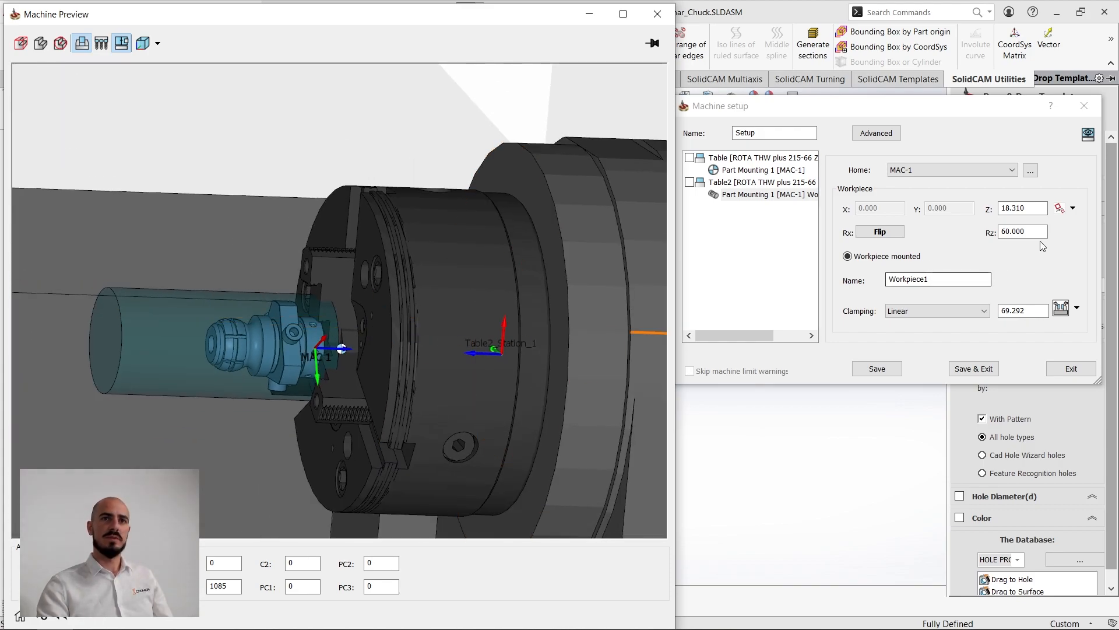
# Step: Lower the Table2 workpiece's Z position further and inspect it in the chuck
pyautogui.doubleClick(1033, 209)
pyautogui.scroll(-7, 1032, 209)
pyautogui.moveTo(455, 341); pyautogui.dragTo(472, 362, button='middle')
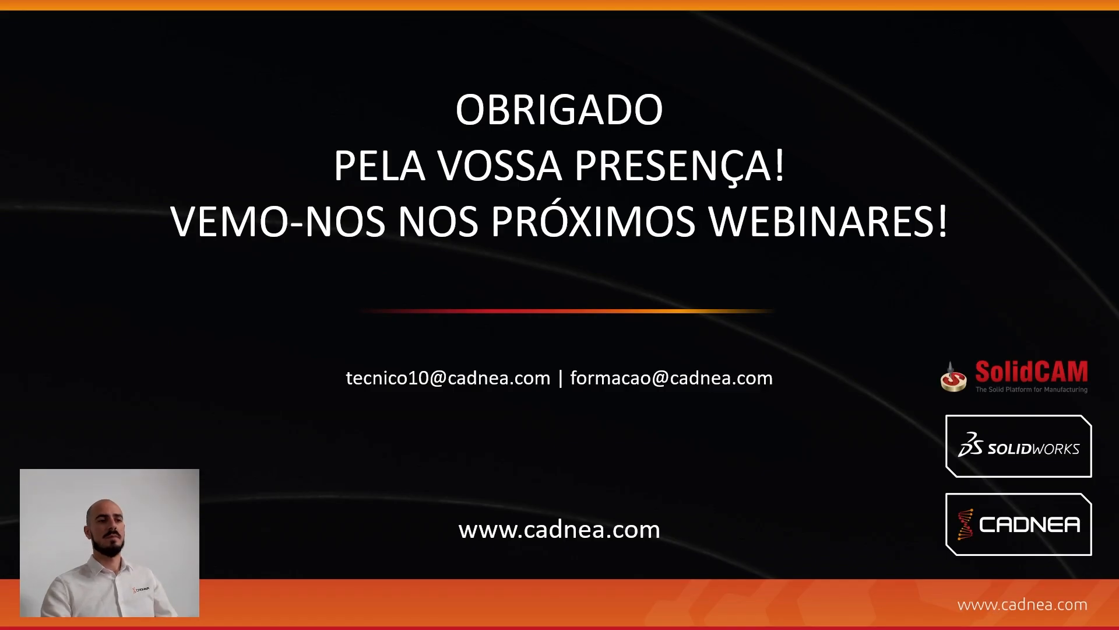